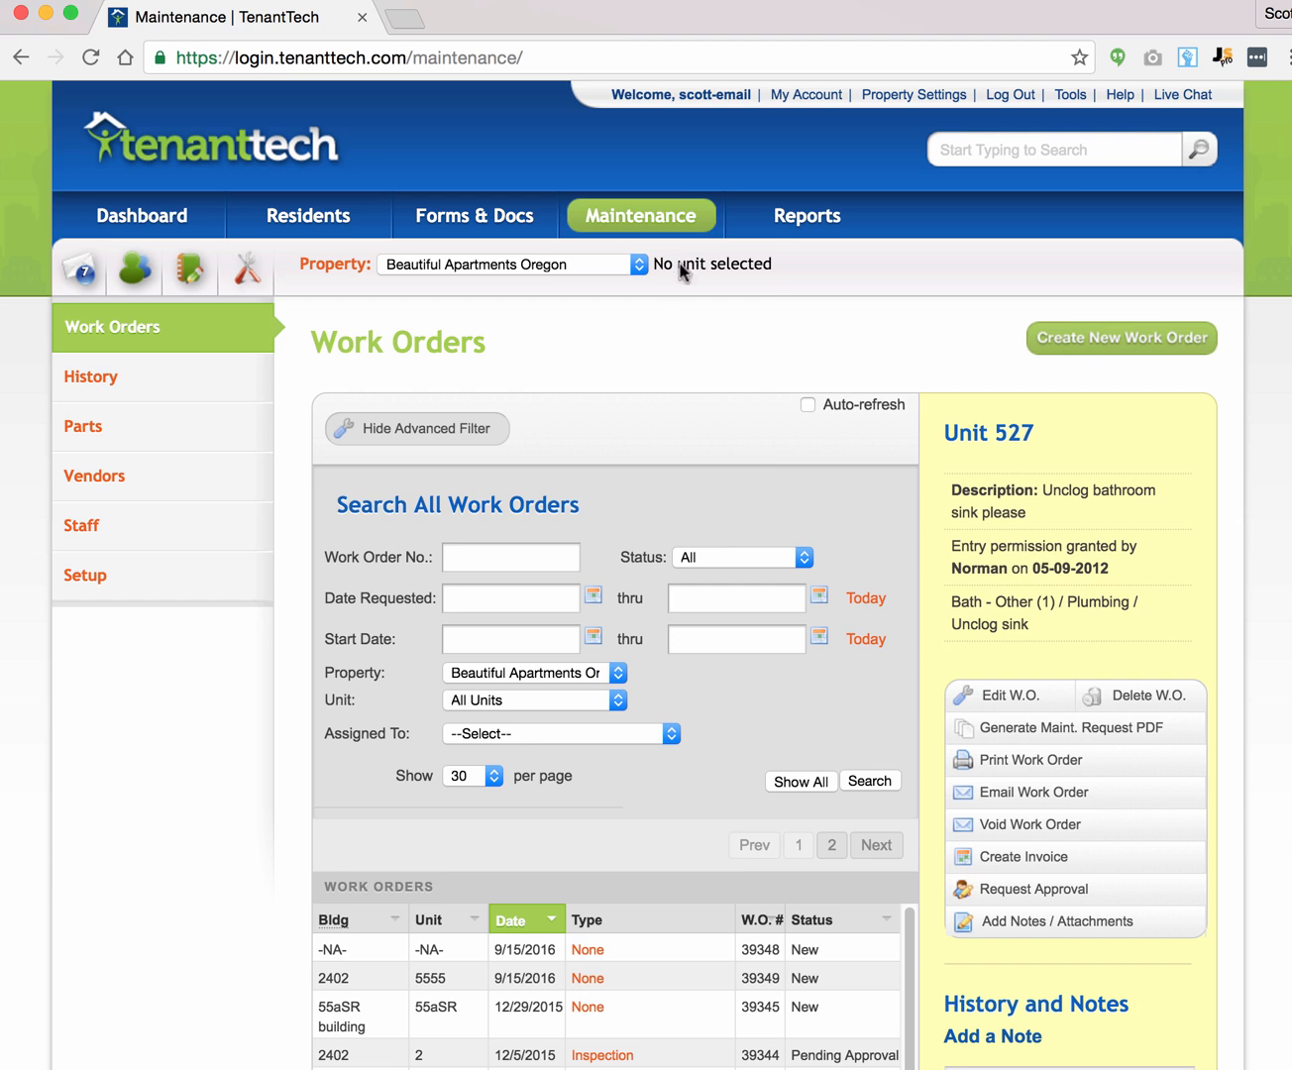
Step: Open Maintenance Setup to view the 393 work order prefix and 60-cent mileage rate
{"action": "mouse_move", "coordinate": [644, 210]}
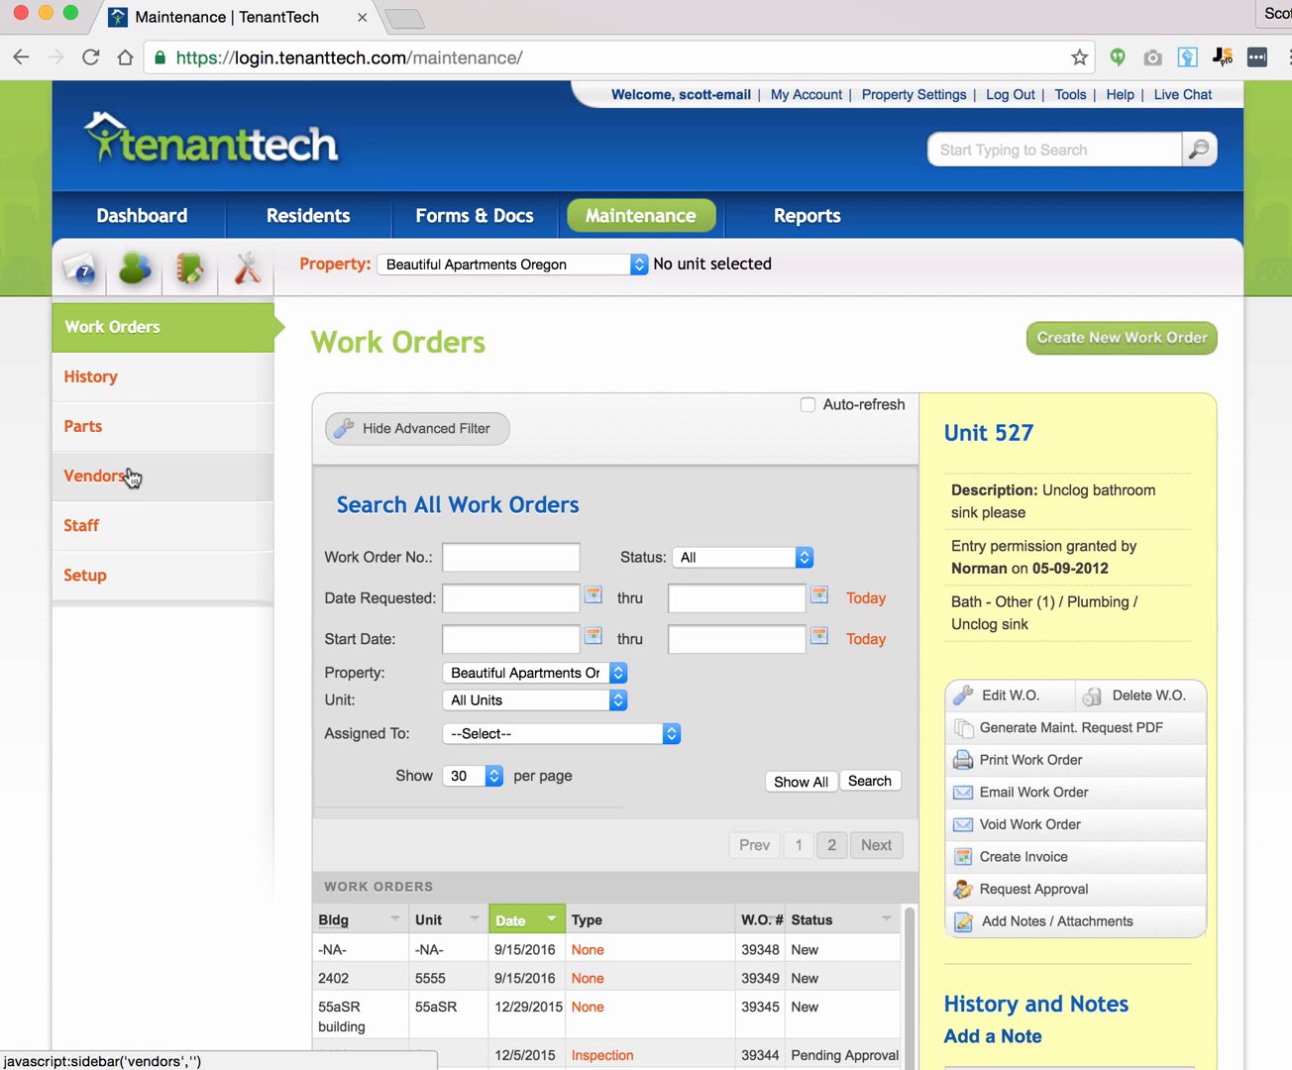
{"action": "left_click", "coordinate": [130, 581]}
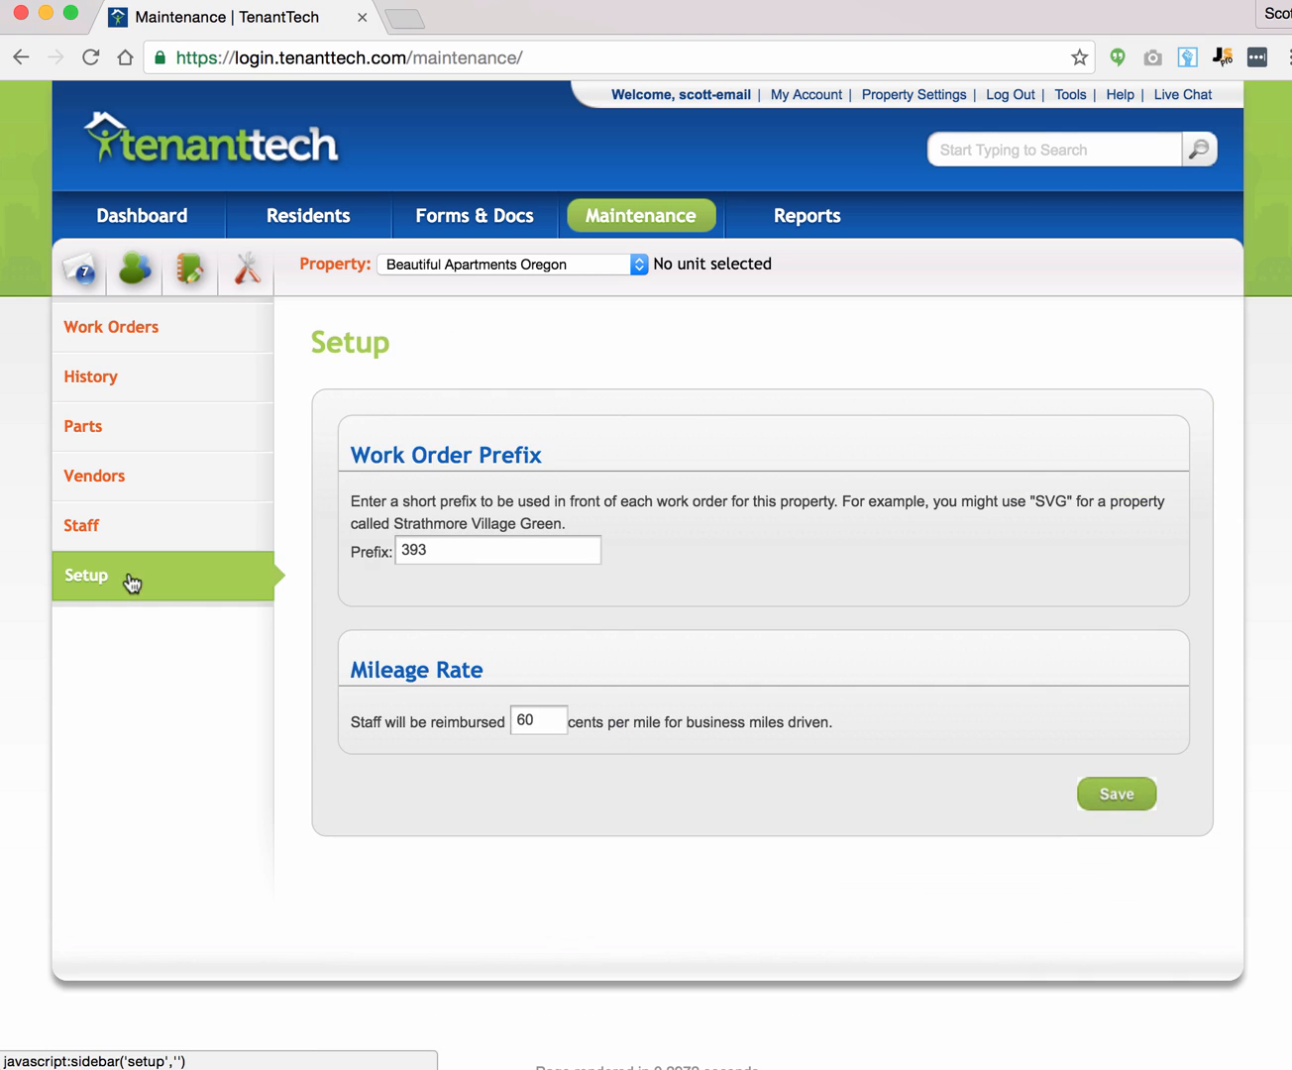
{"action": "left_click", "coordinate": [461, 548]}
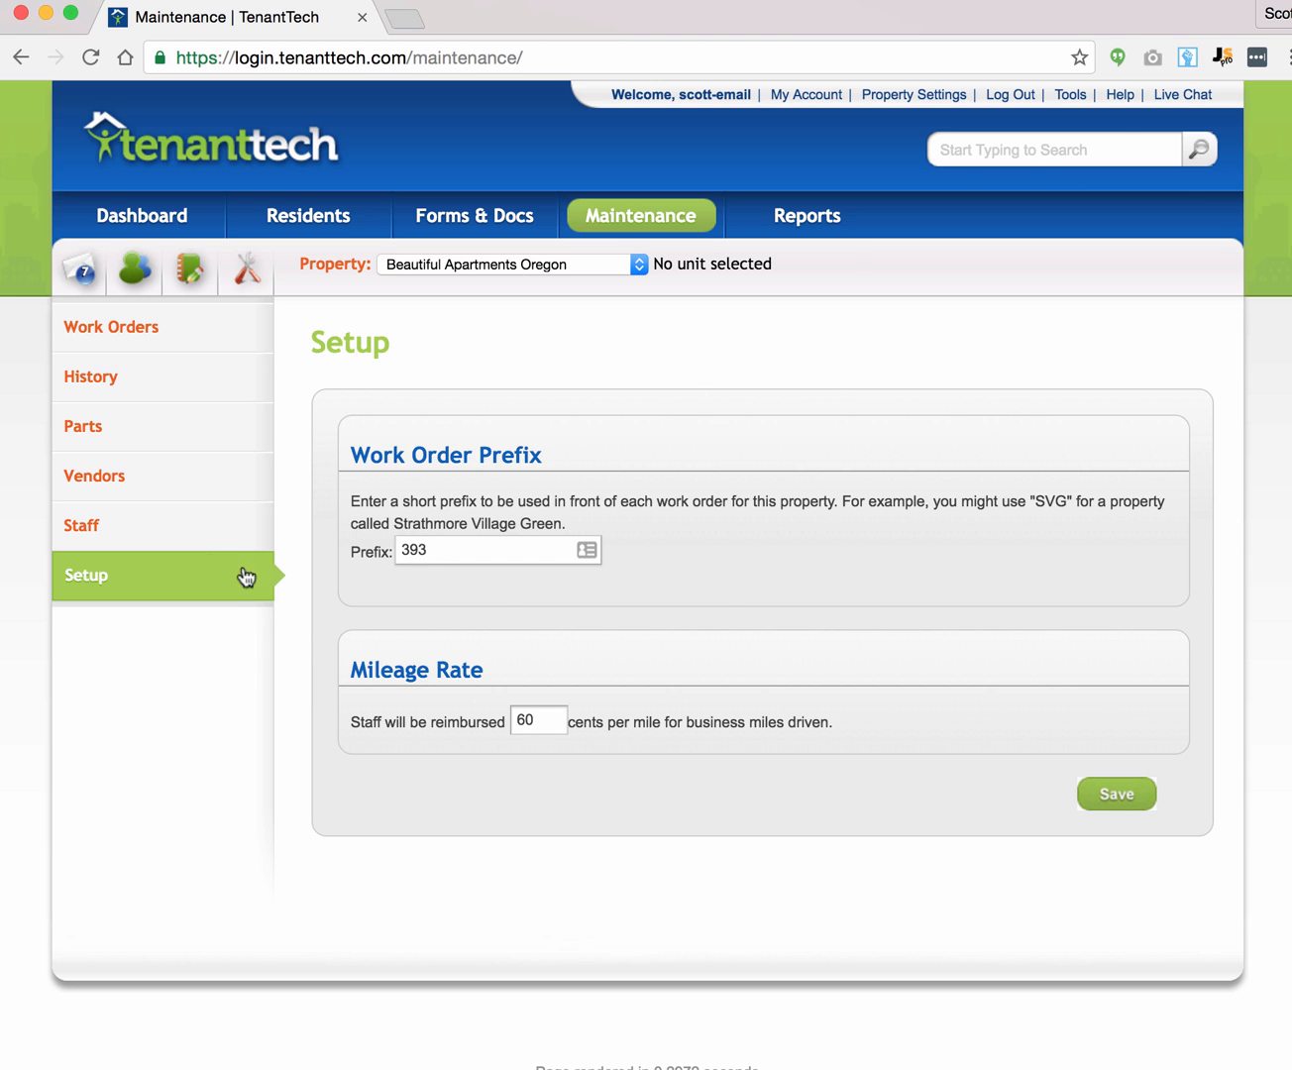
{"action": "left_click", "coordinate": [160, 539]}
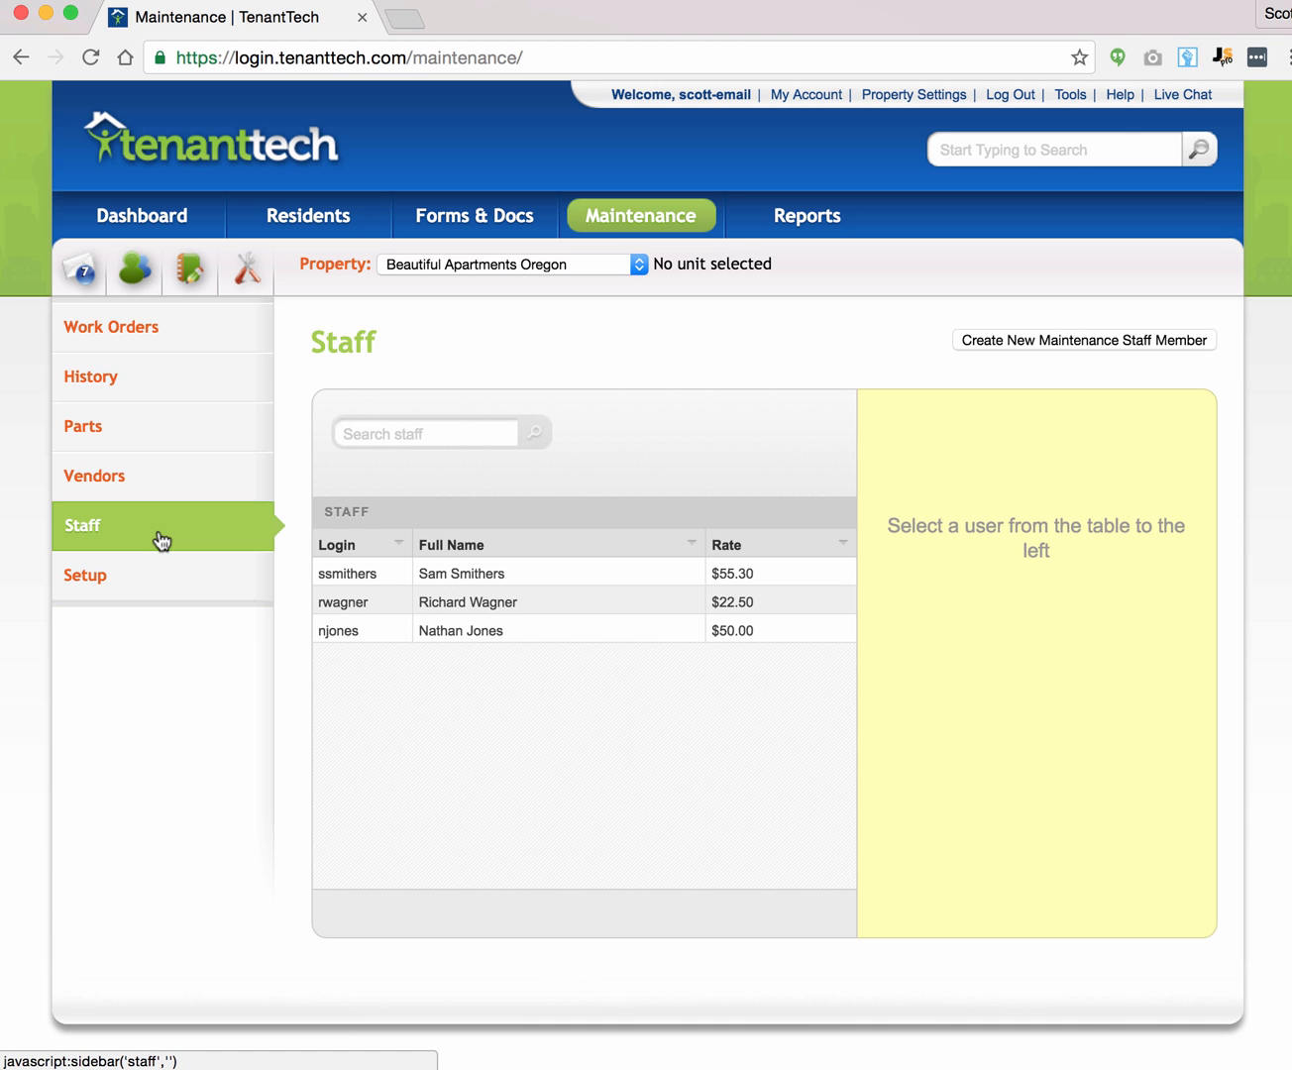
Step: Open and cancel the new staff member form, then select the staff member billed $55.30
{"action": "left_click", "coordinate": [1004, 340]}
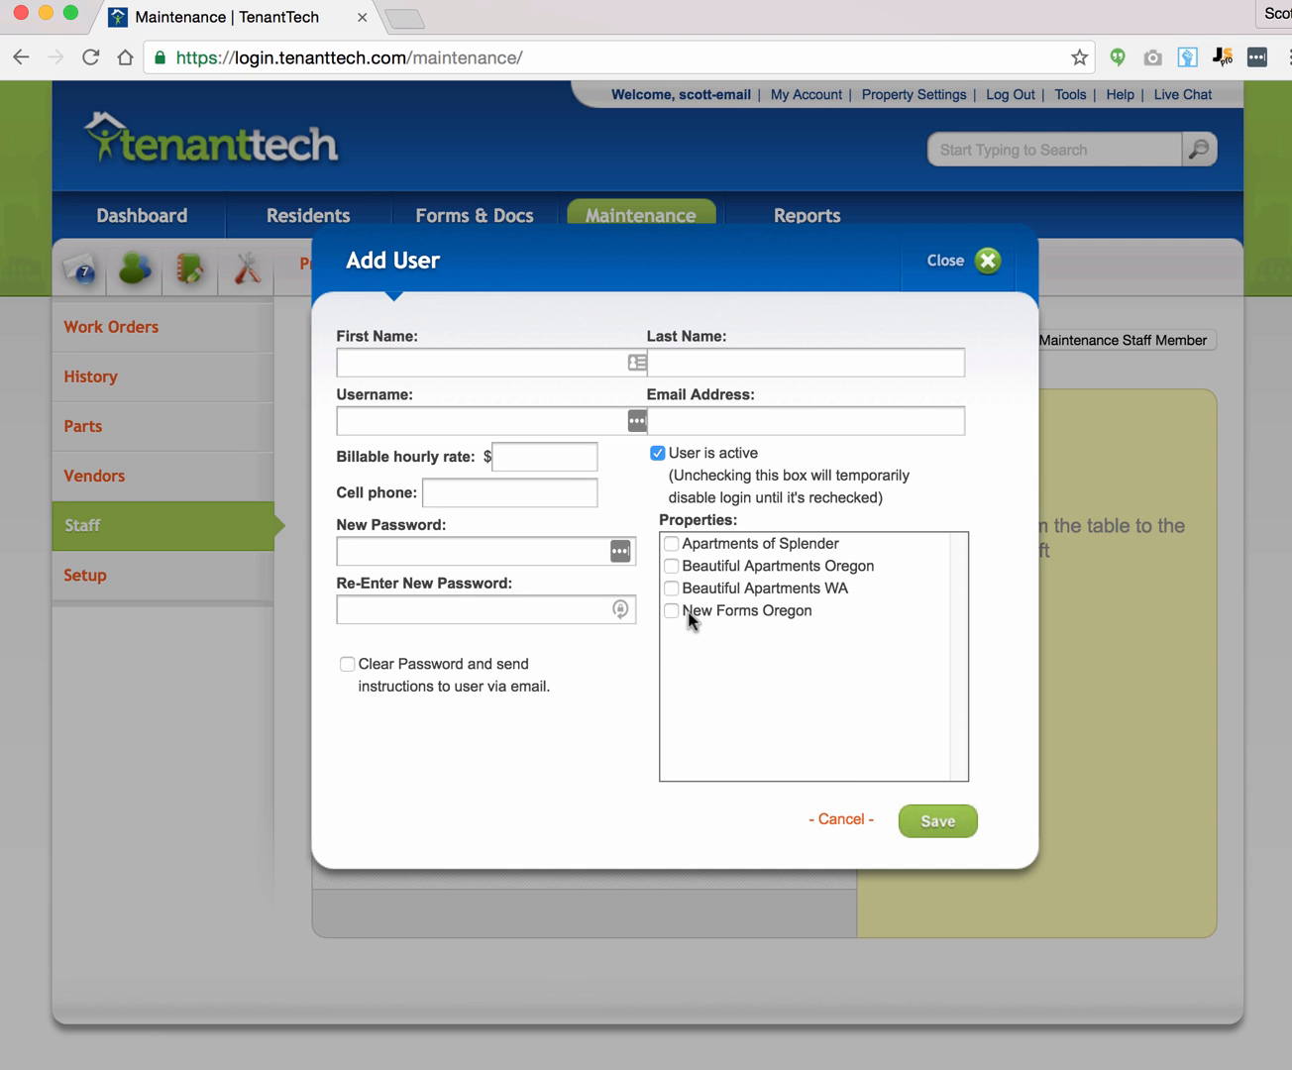
{"action": "left_click", "coordinate": [833, 822]}
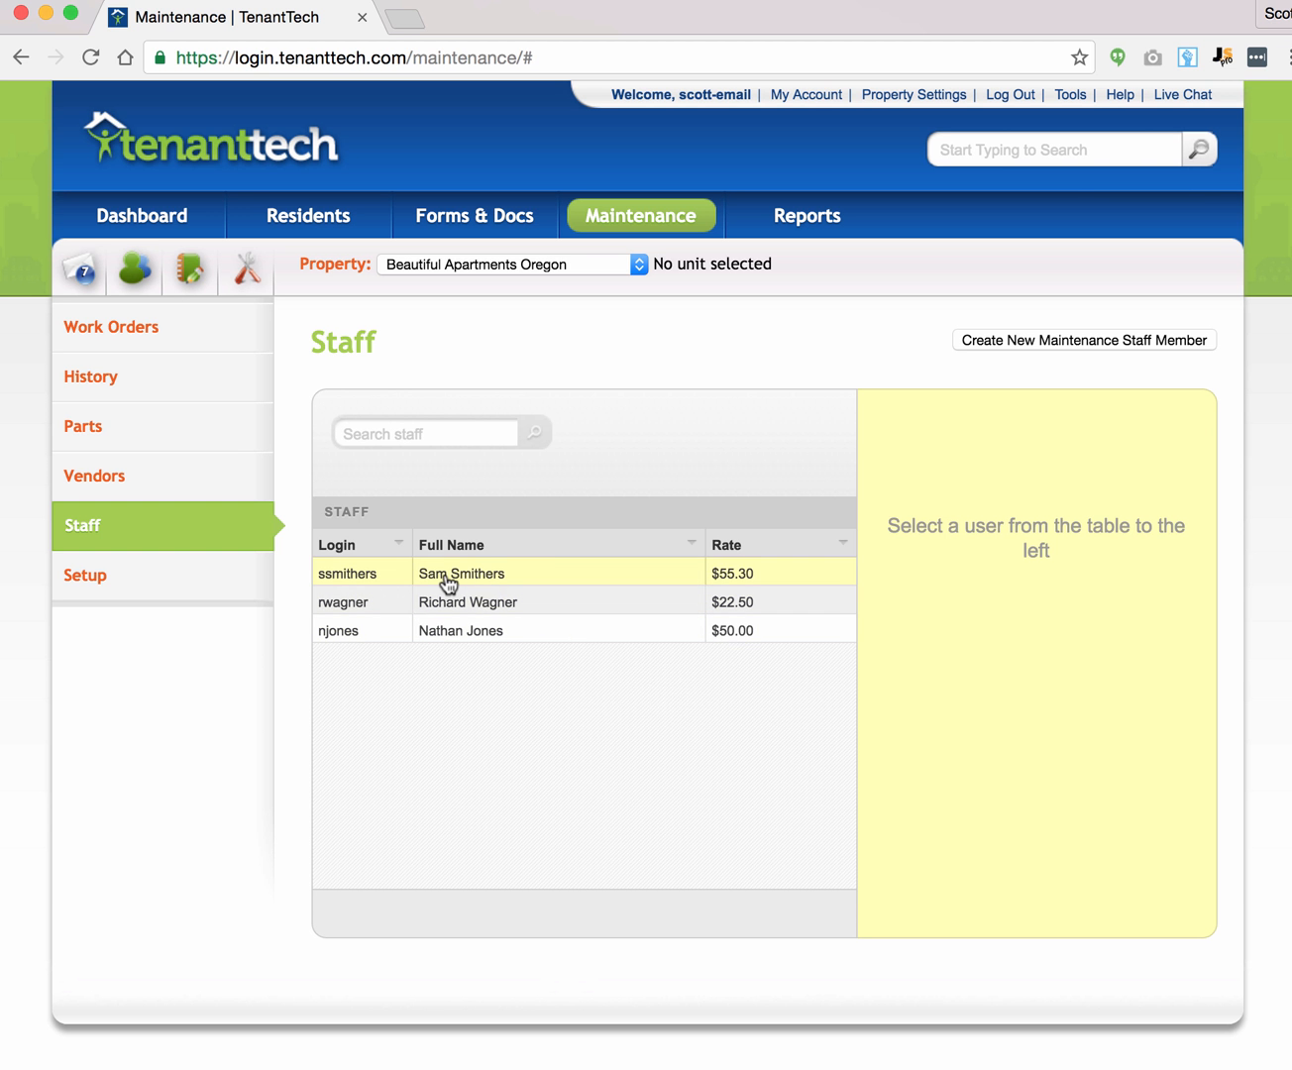
{"action": "left_click", "coordinate": [448, 583]}
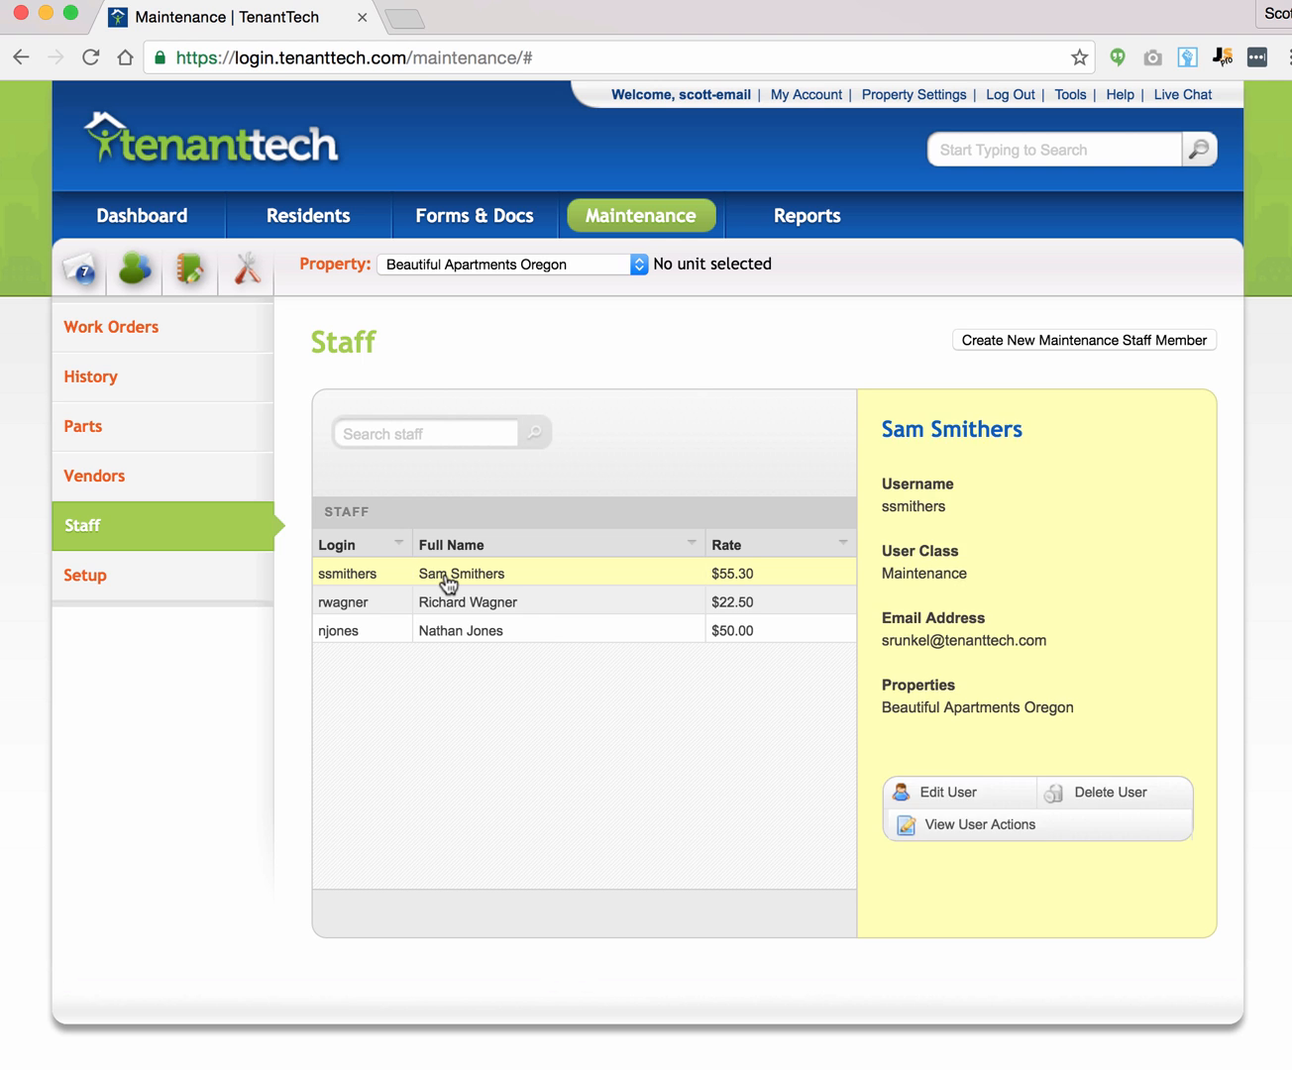
Step: Review that staff member's edit form without changes and move to the vendors list
{"action": "left_click", "coordinate": [955, 794]}
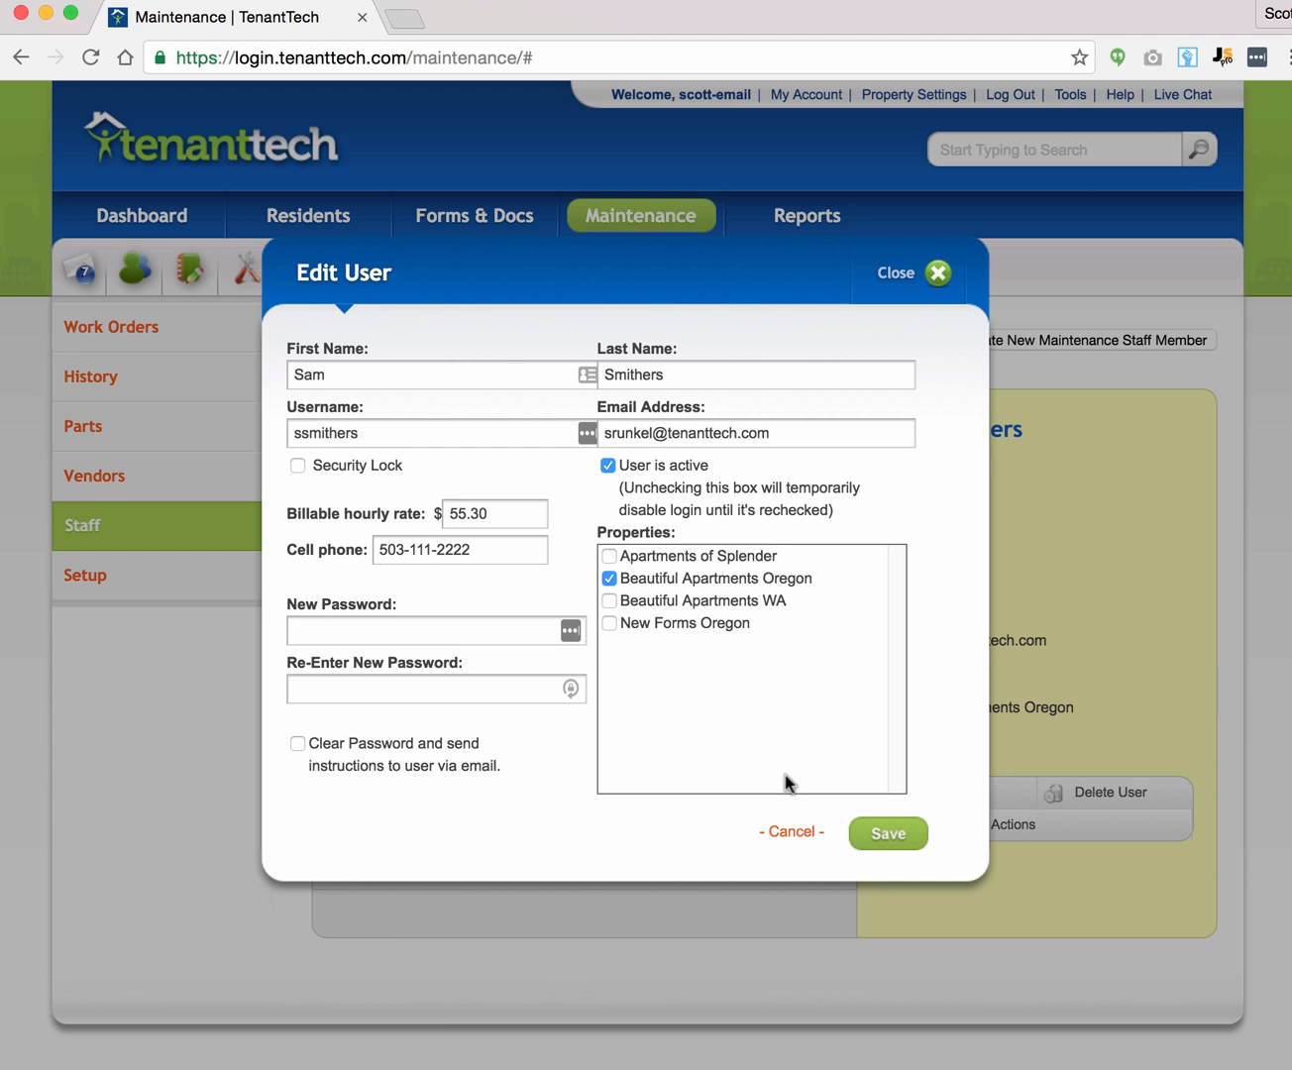
{"action": "left_click", "coordinate": [787, 833]}
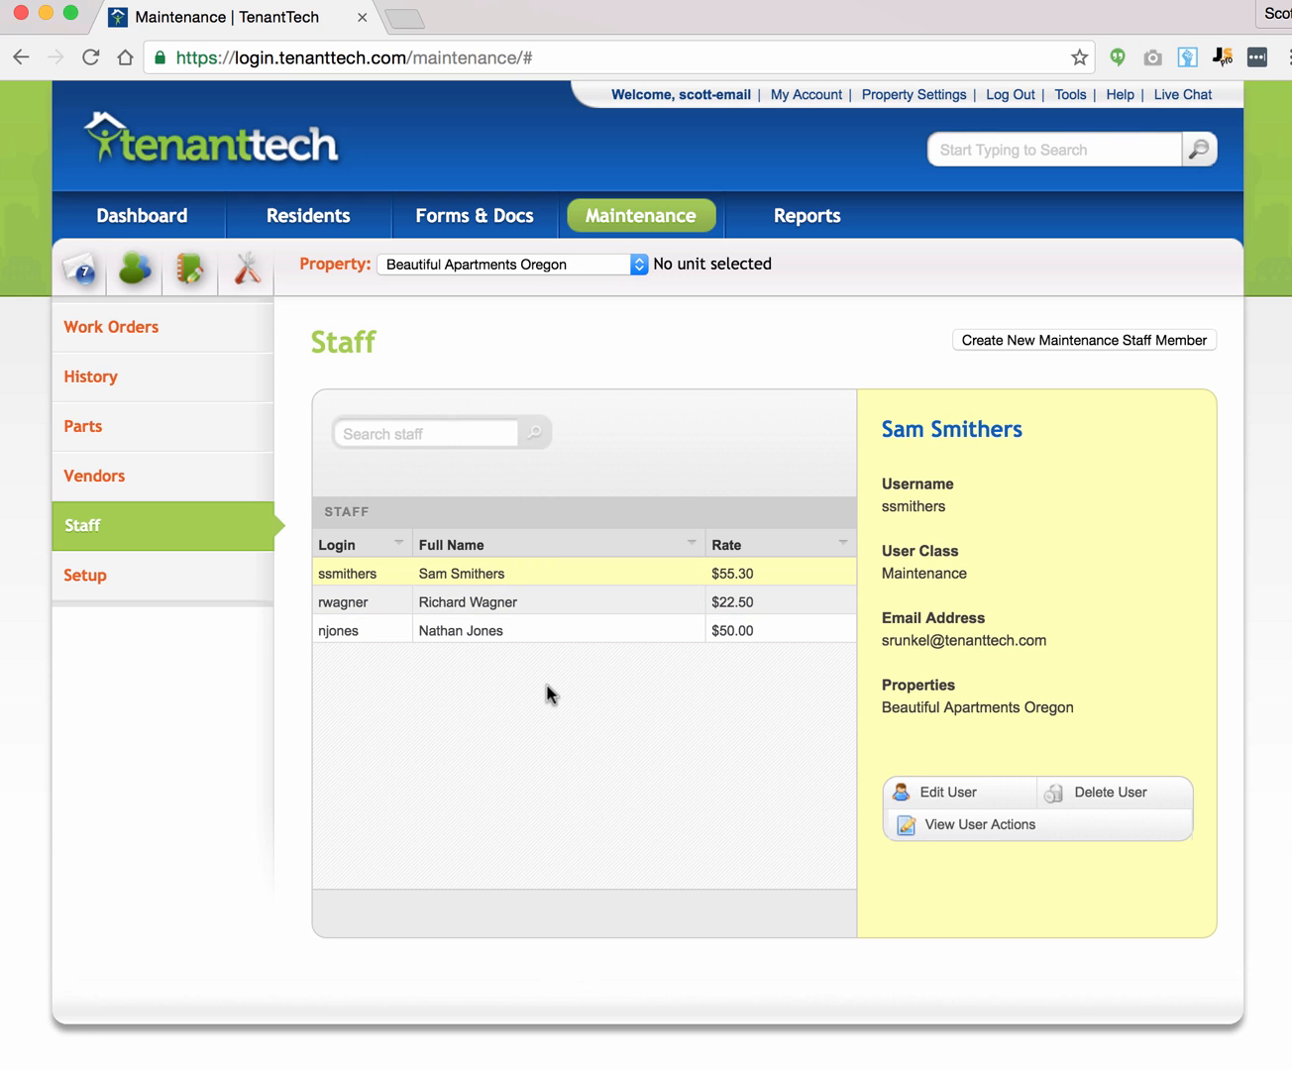
{"action": "left_click", "coordinate": [161, 481]}
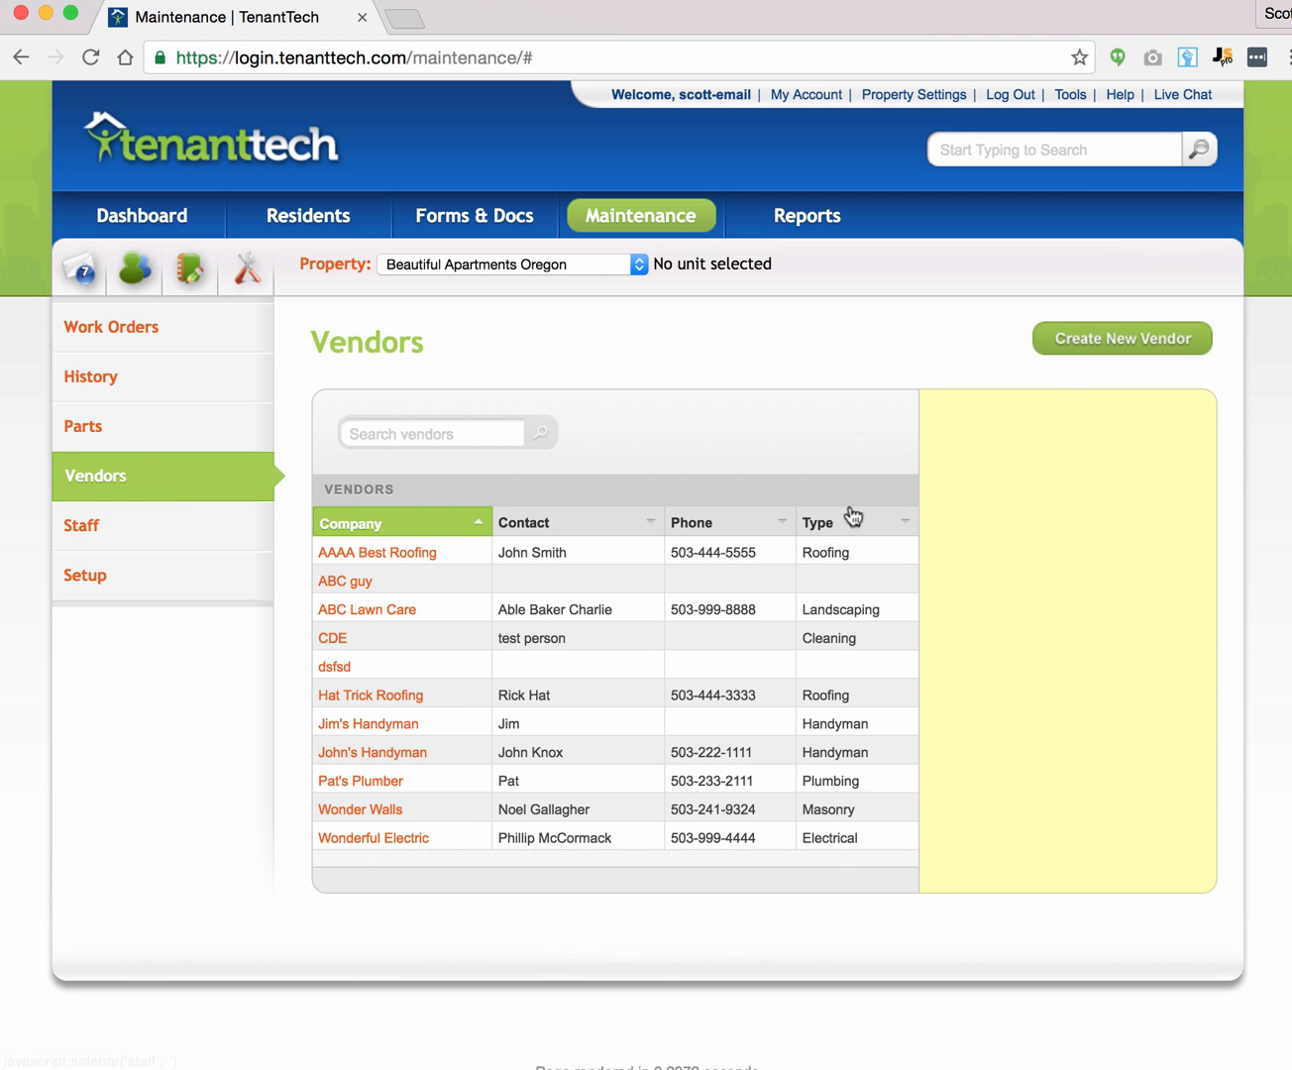
Step: Preview the new vendor form and AAAA Best Roofing's details without saving, then show the parts list
{"action": "left_click", "coordinate": [1072, 338]}
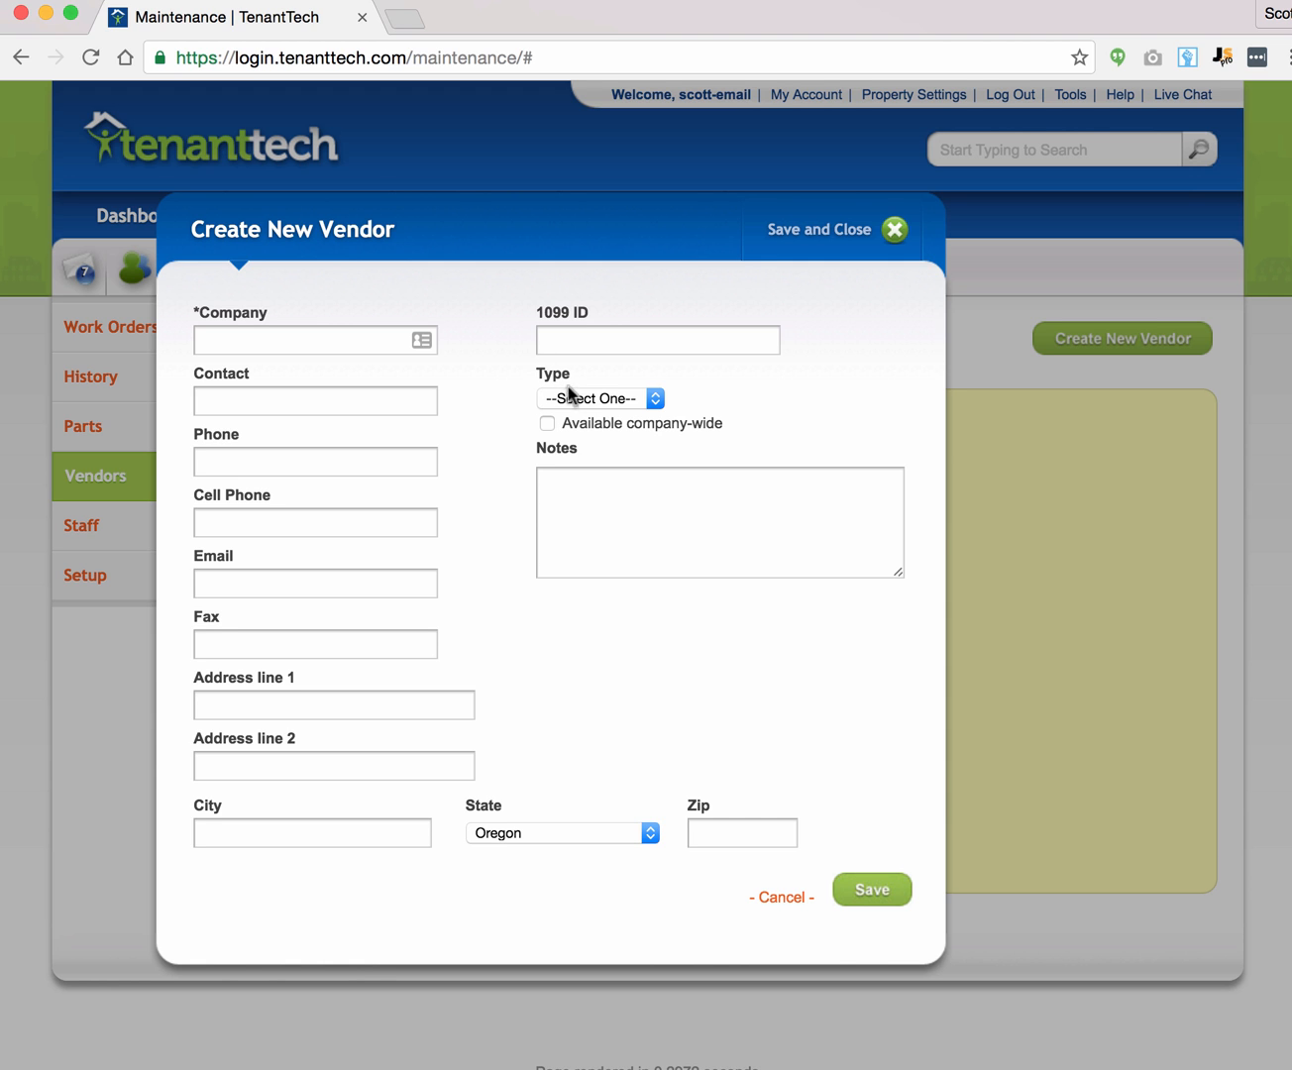
{"action": "left_click", "coordinate": [781, 899]}
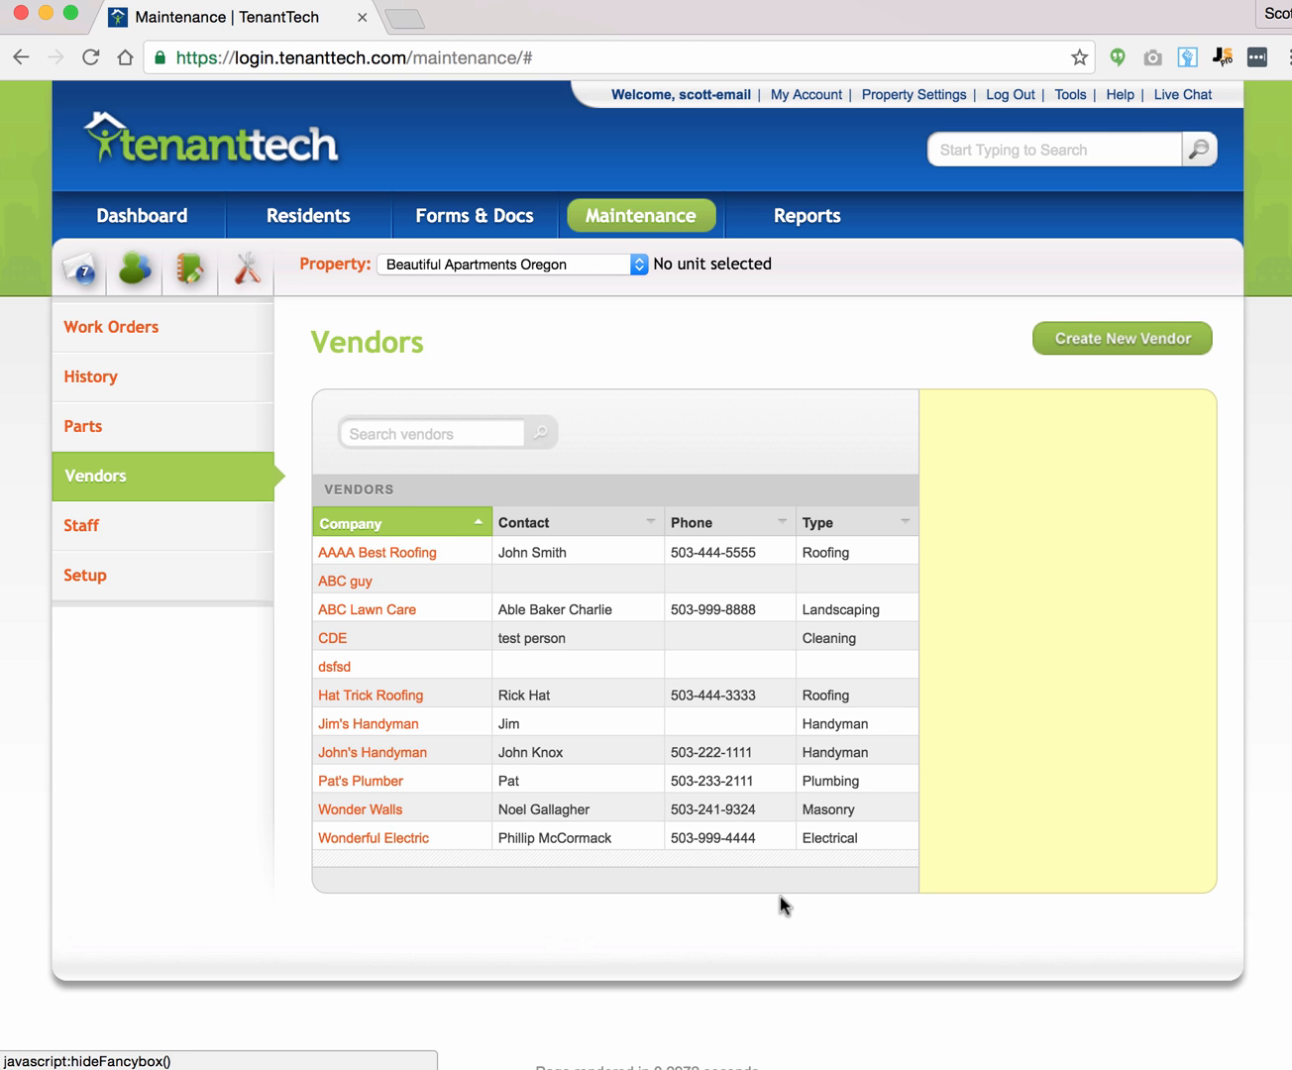
{"action": "left_click", "coordinate": [377, 552]}
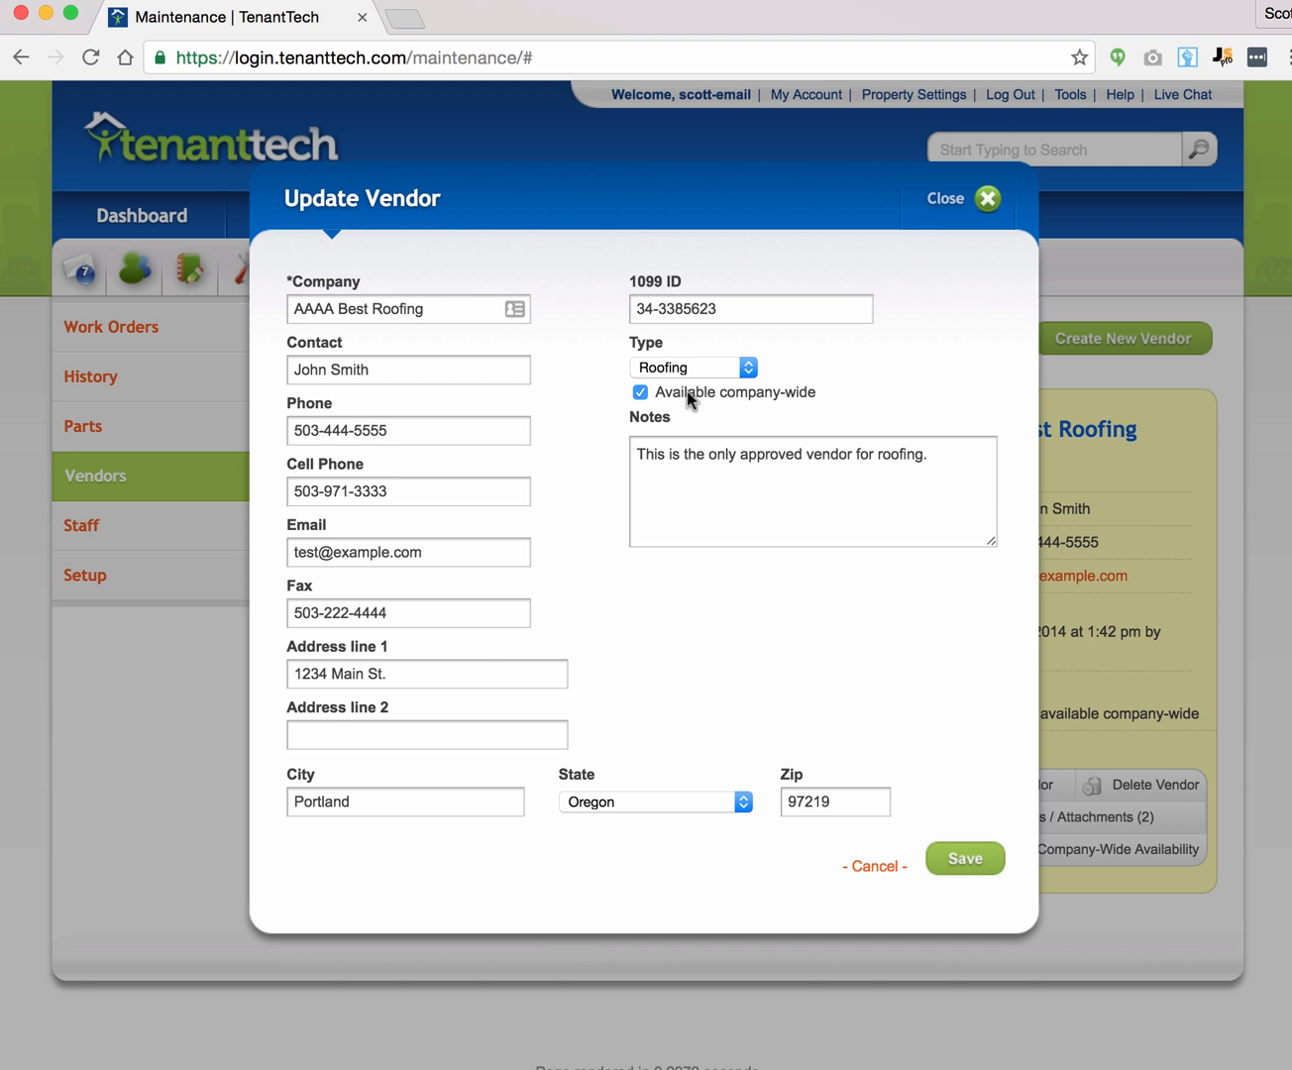
{"action": "left_click", "coordinate": [872, 870]}
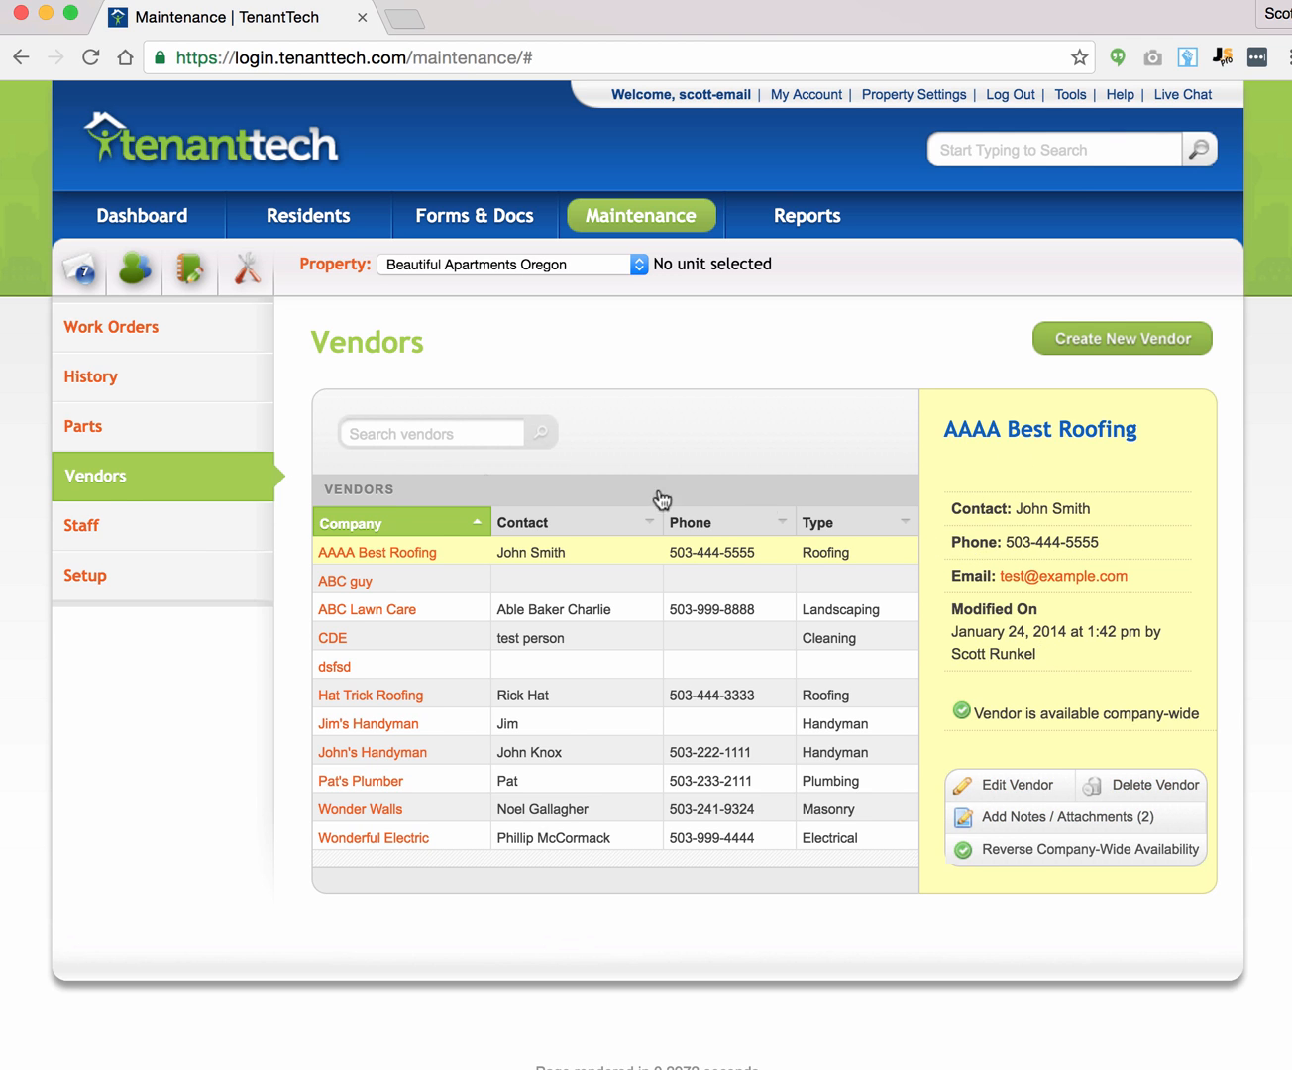
{"action": "left_click", "coordinate": [125, 426]}
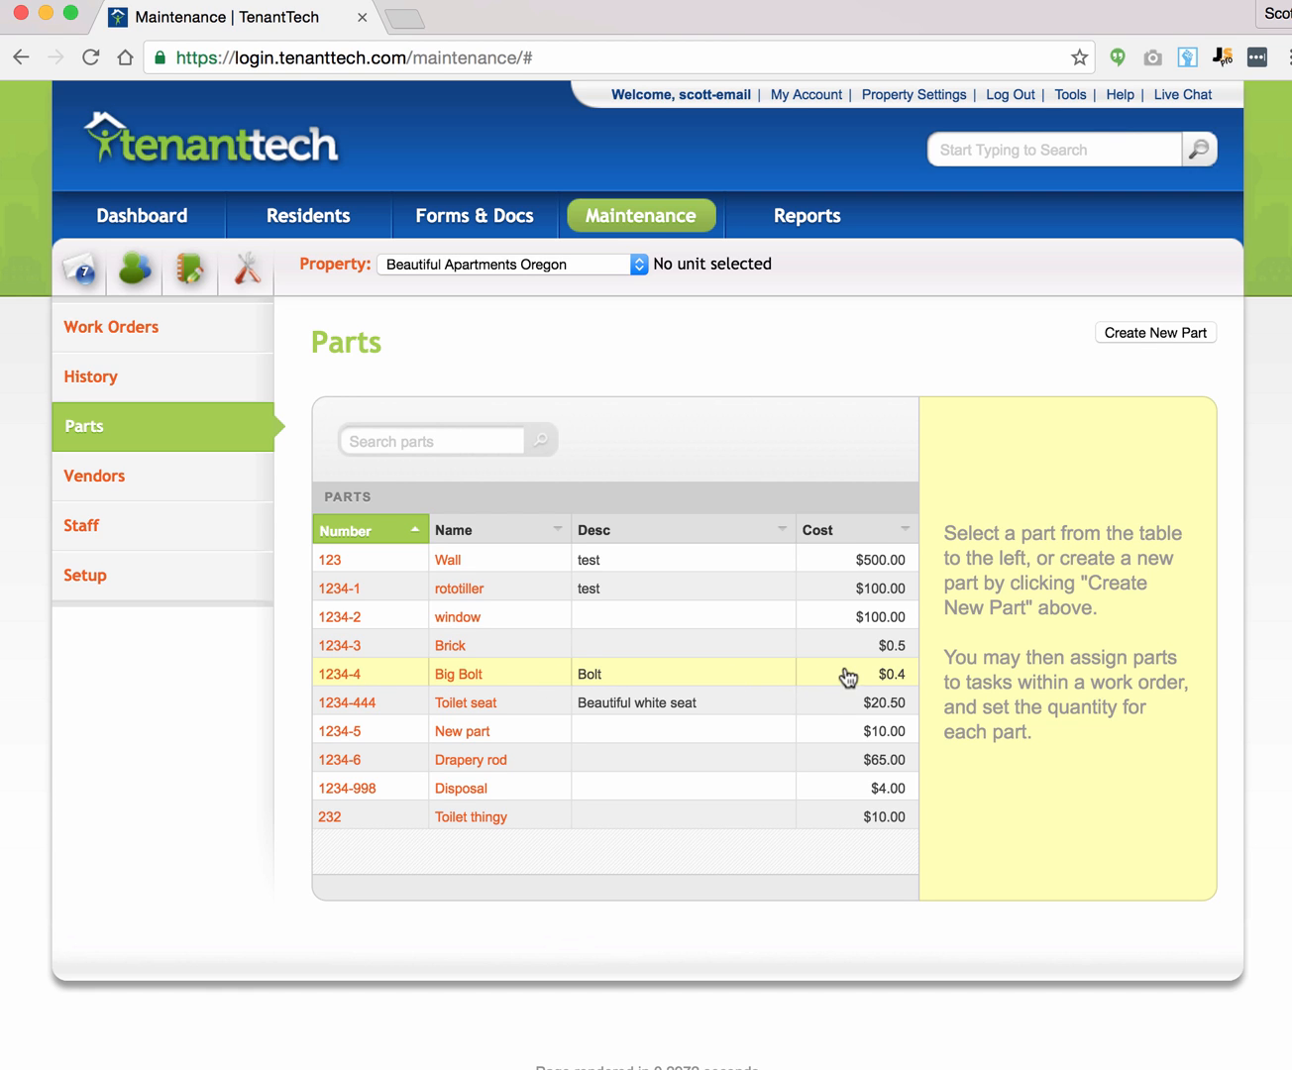
Step: Review the Big Bolt part and the new part form without saving, then return to Work Orders
{"action": "left_click", "coordinate": [456, 672]}
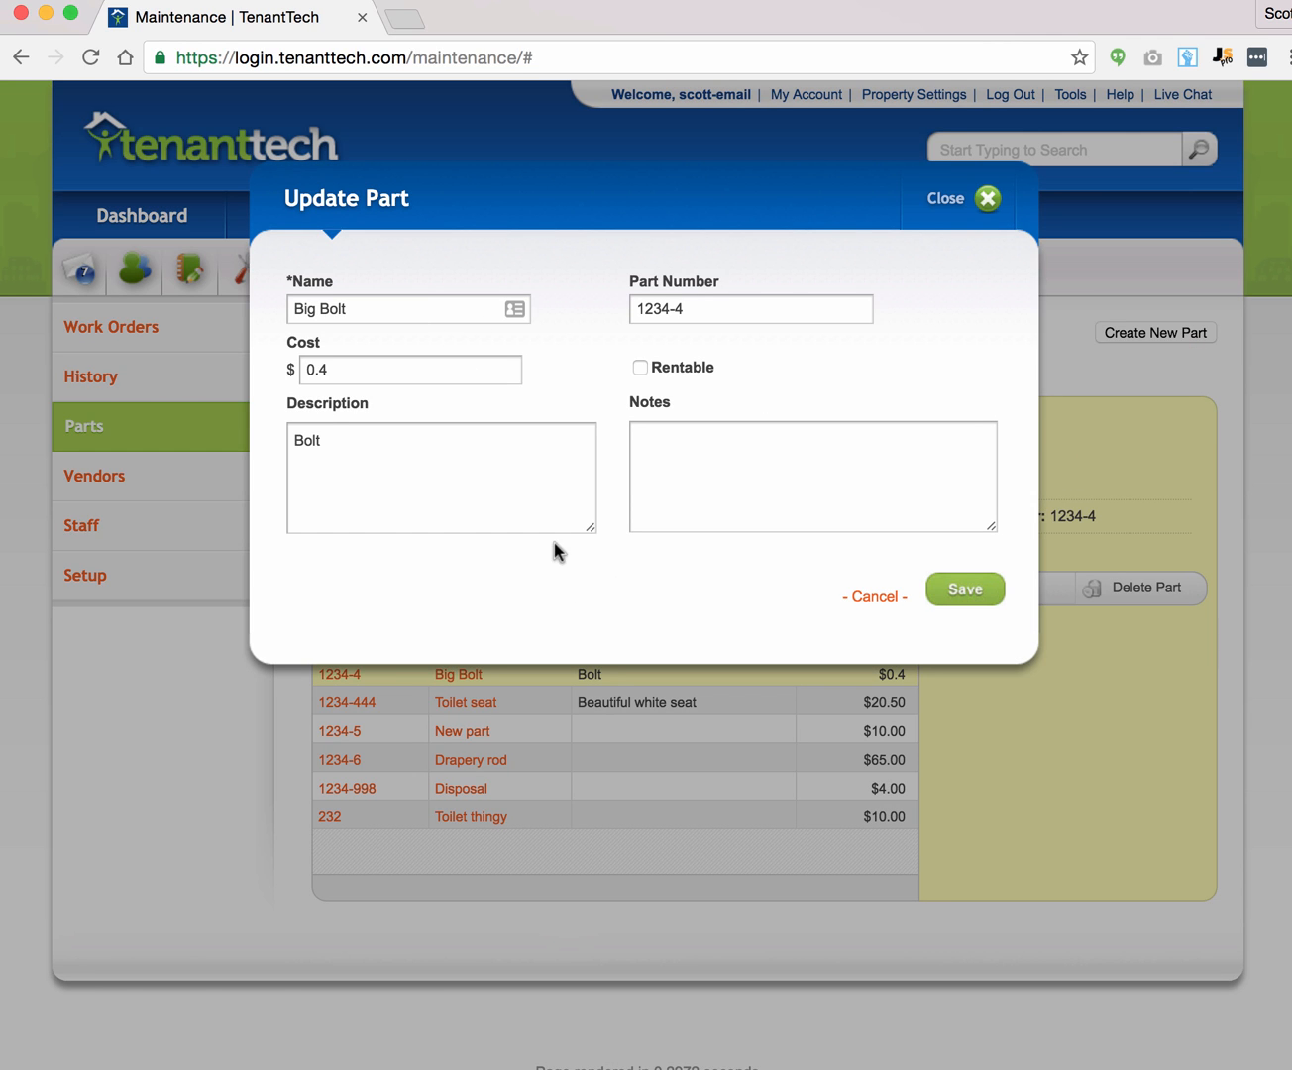
{"action": "left_click", "coordinate": [896, 600]}
{"action": "left_click", "coordinate": [1137, 335]}
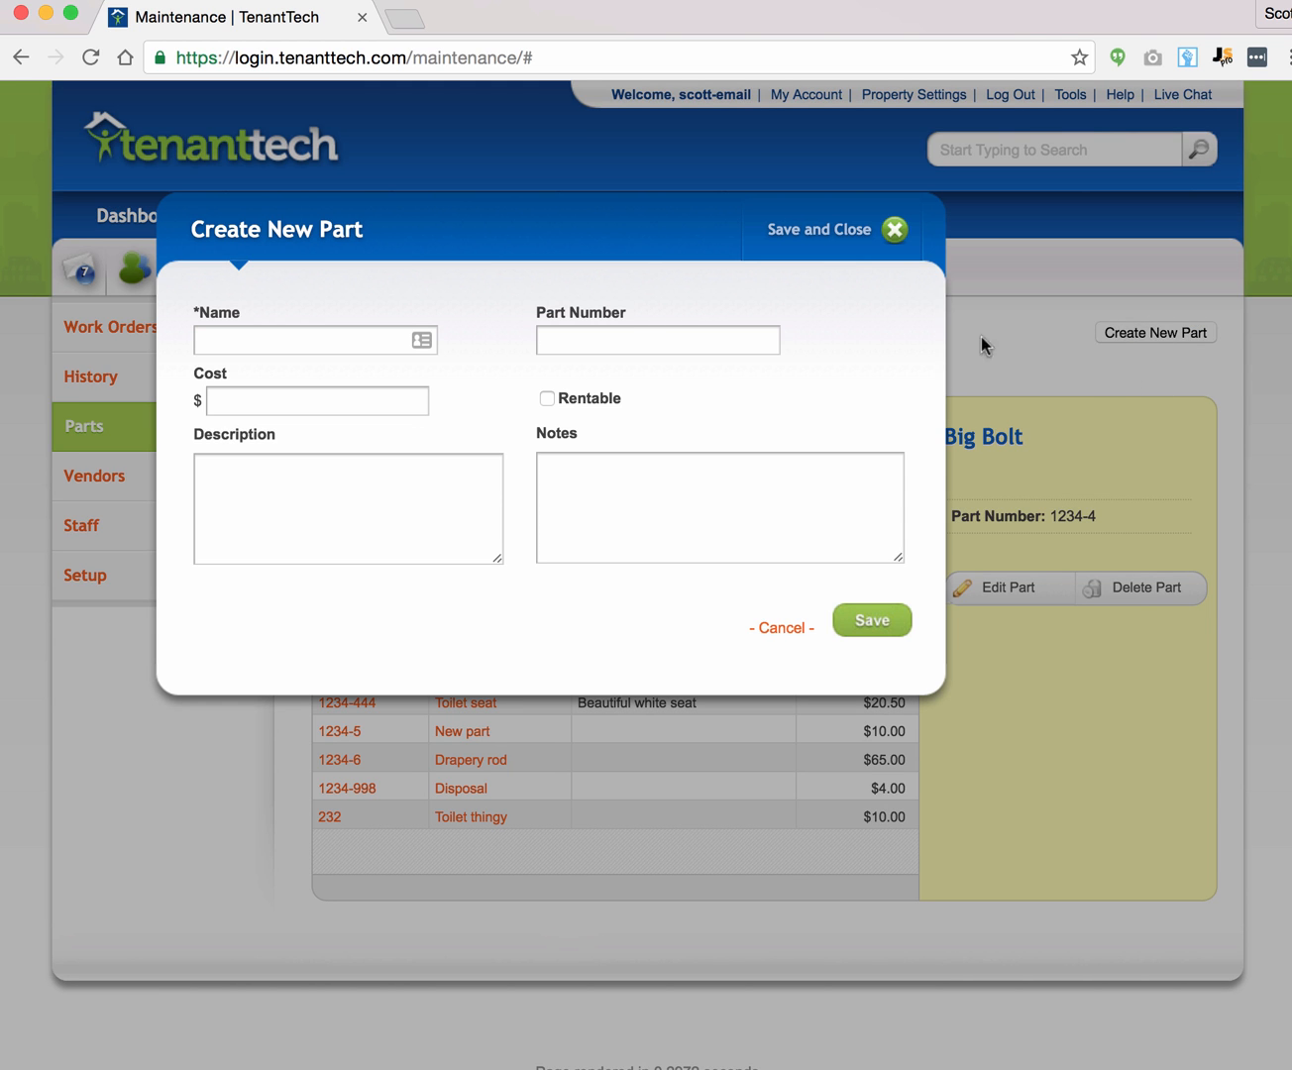
{"action": "left_click", "coordinate": [777, 626]}
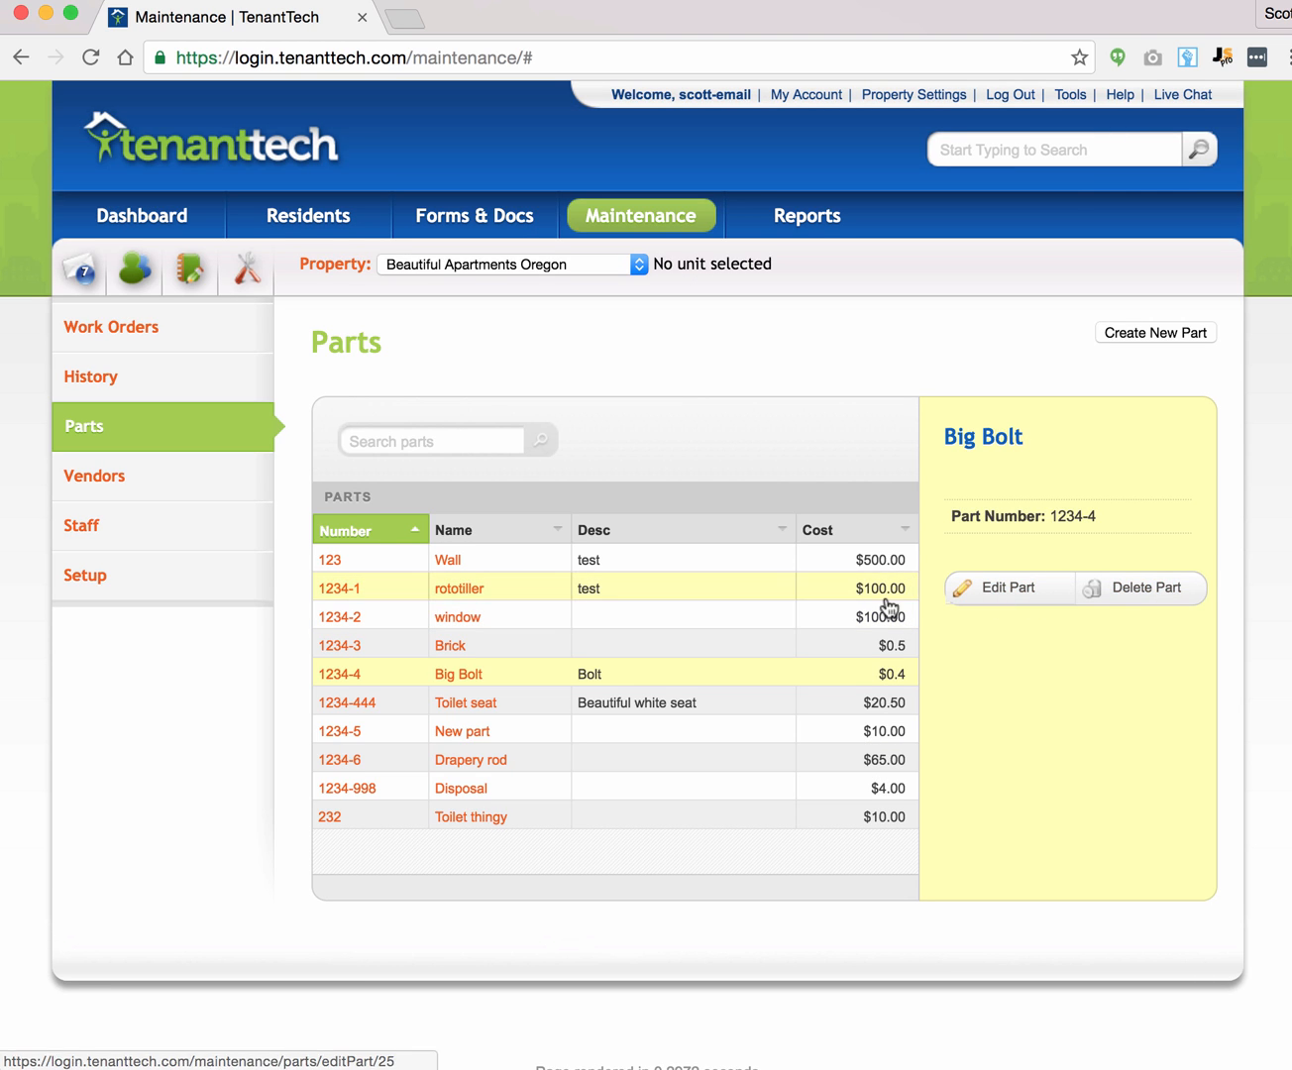
{"action": "left_click", "coordinate": [288, 482]}
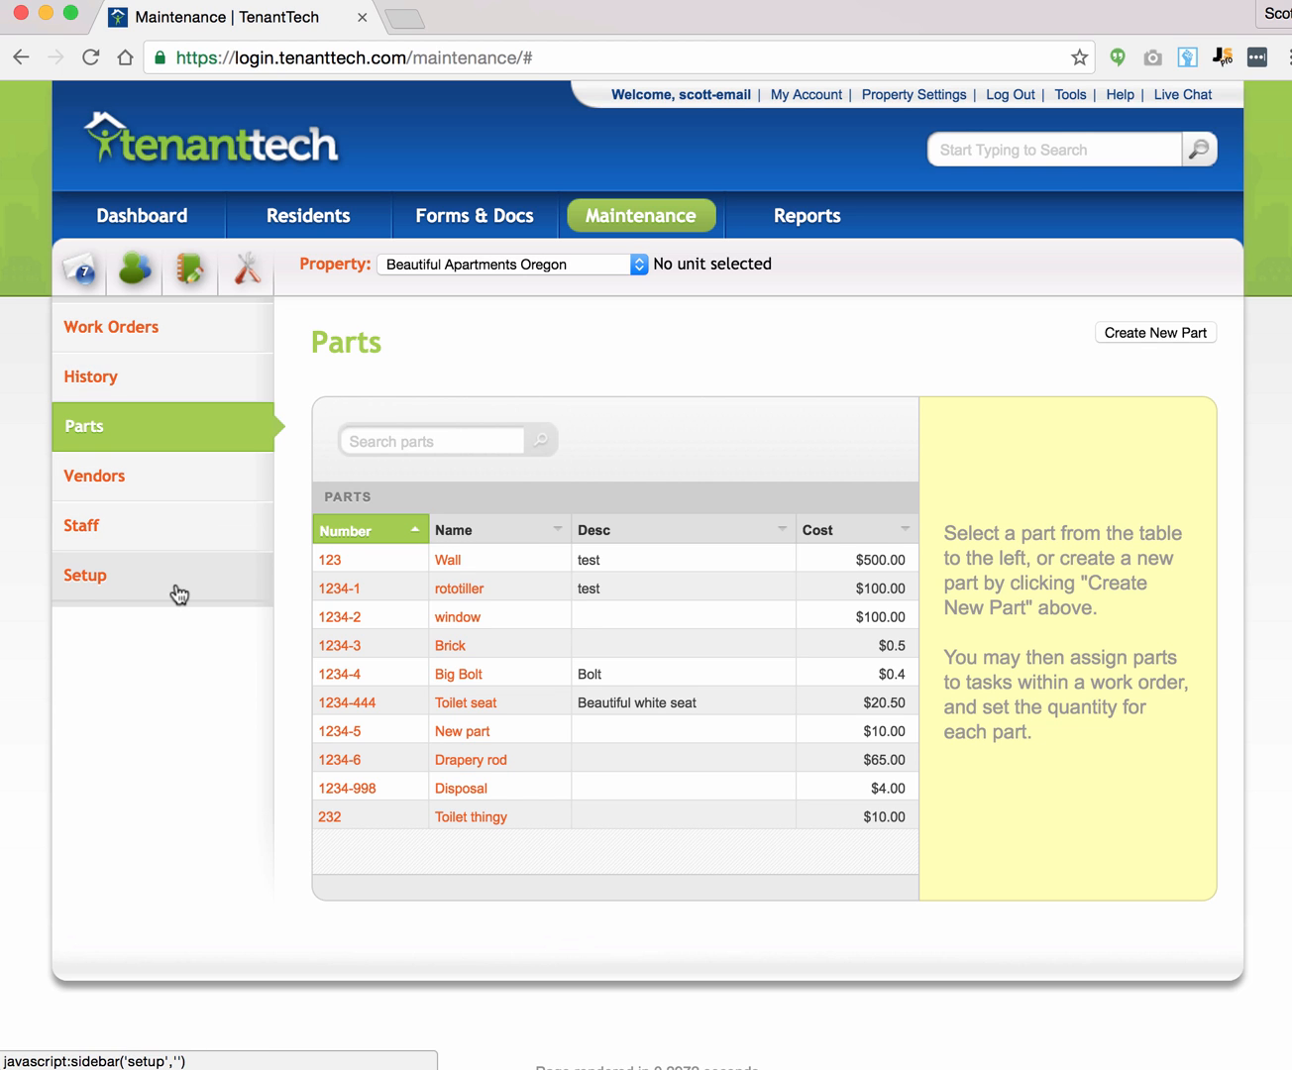
{"action": "left_click", "coordinate": [168, 327]}
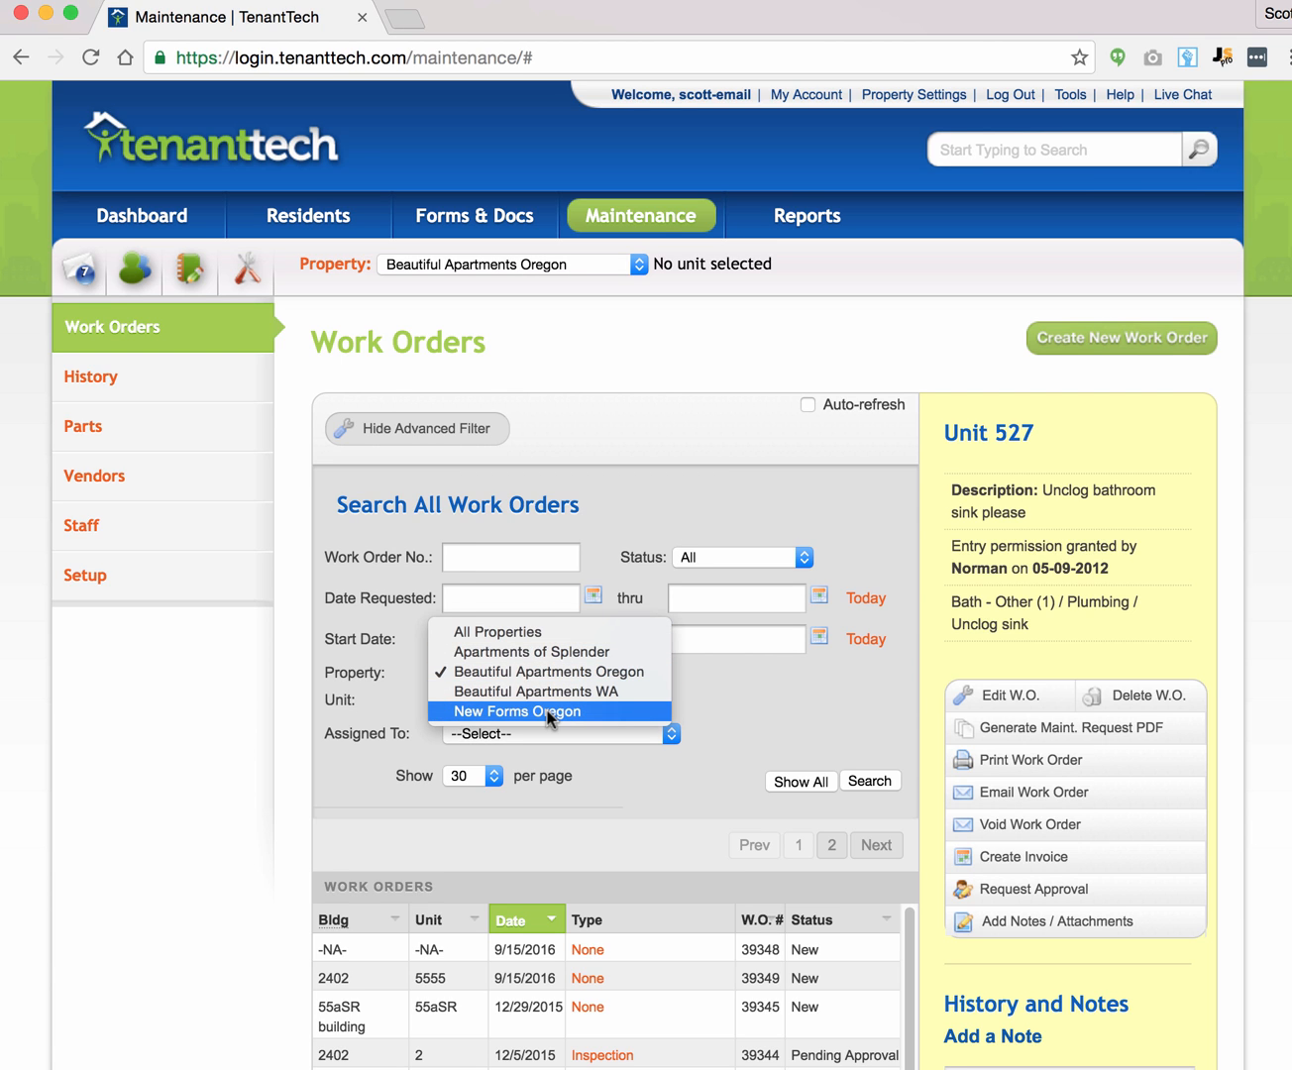
Step: Search work orders by property, trying Apartments of Splender, then Beautiful Apartments Oregon
{"action": "left_click", "coordinate": [556, 658]}
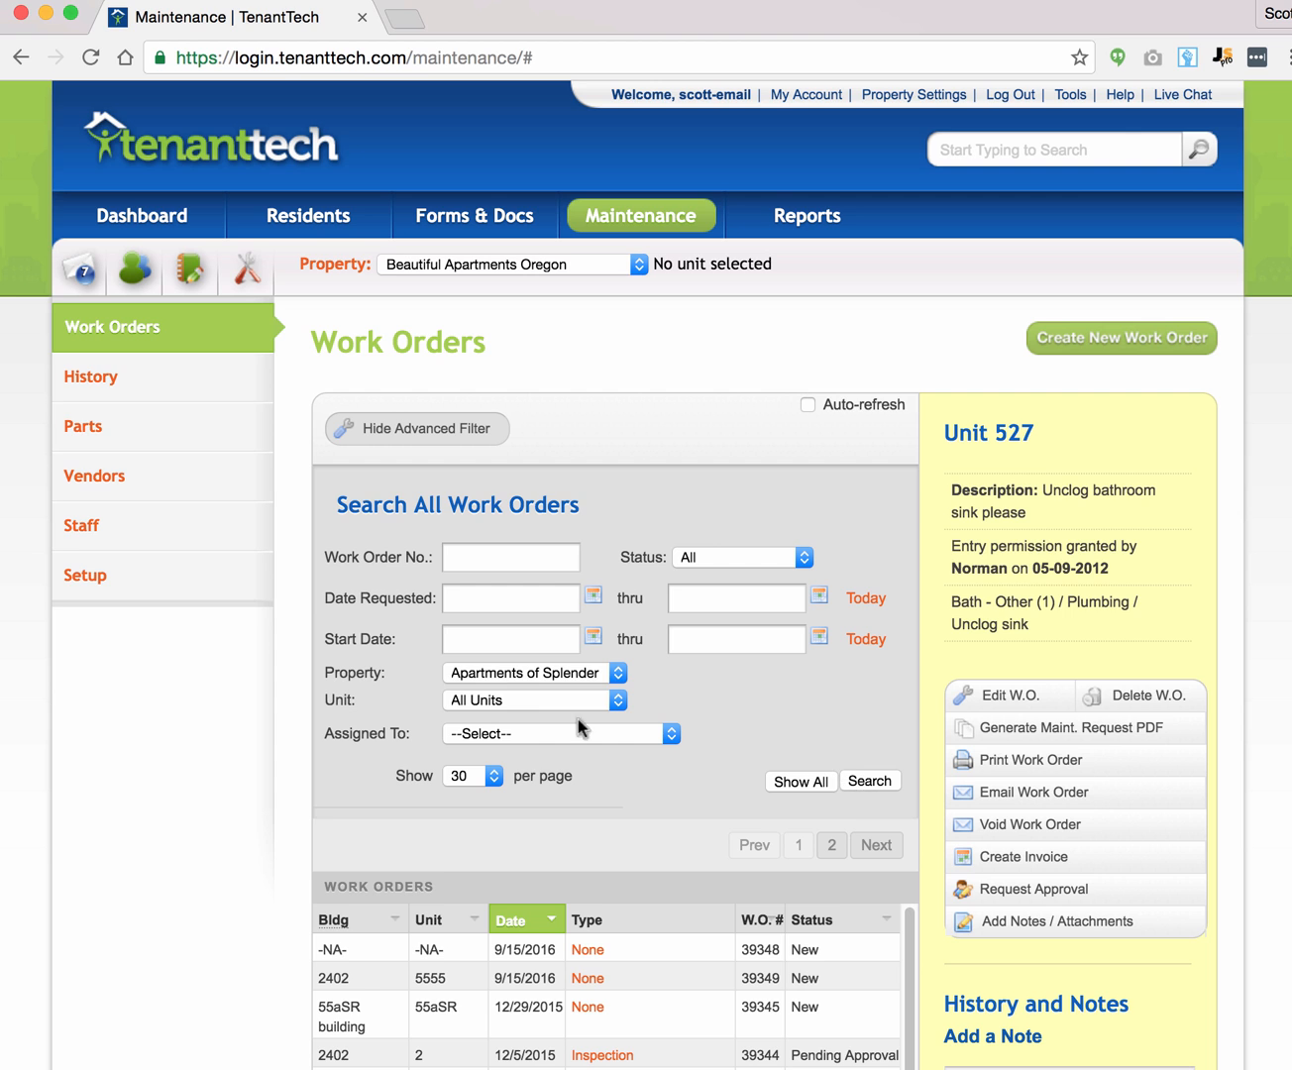
{"action": "left_click", "coordinate": [874, 781]}
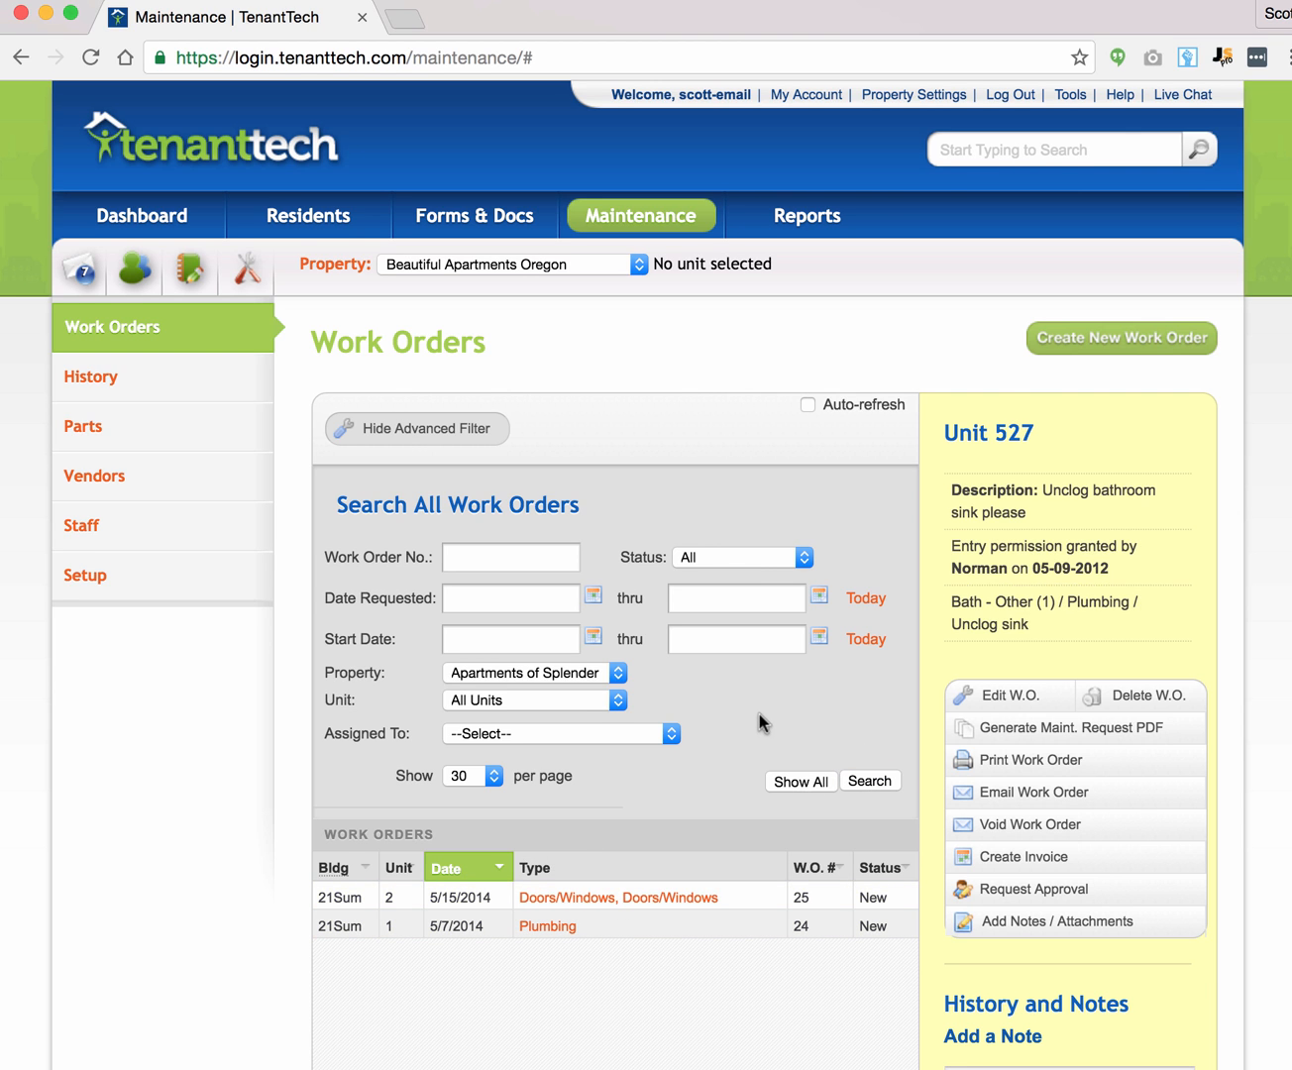
{"action": "scroll", "coordinate": [759, 720], "scroll_direction": "down", "scroll_amount": 1}
{"action": "scroll", "coordinate": [759, 713], "scroll_direction": "down", "scroll_amount": 3}
{"action": "left_click", "coordinate": [556, 516]}
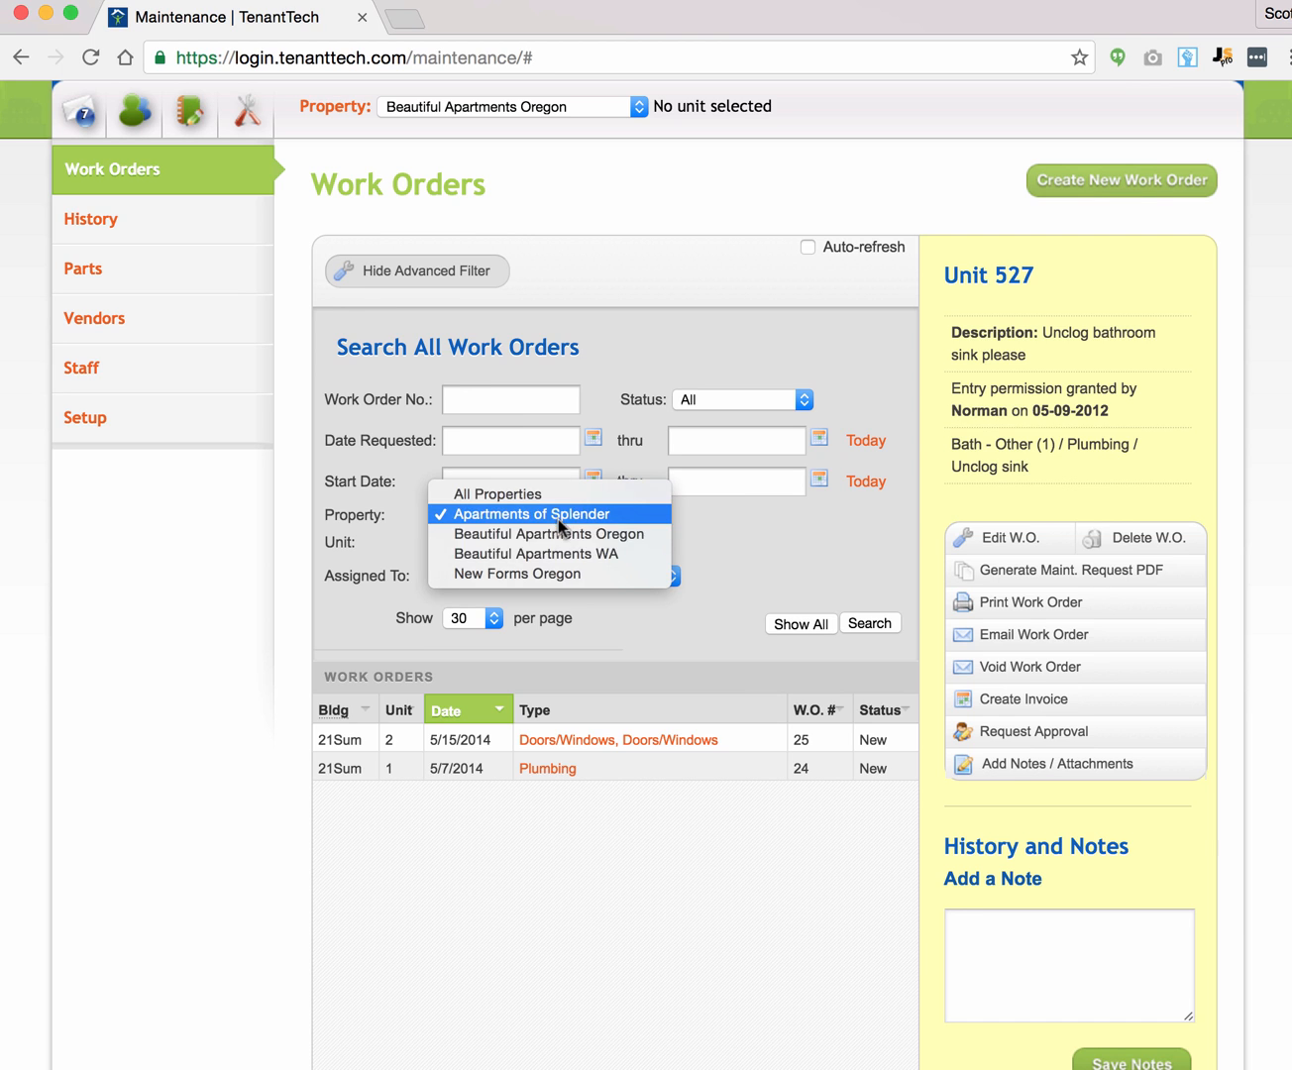
{"action": "left_click", "coordinate": [560, 535]}
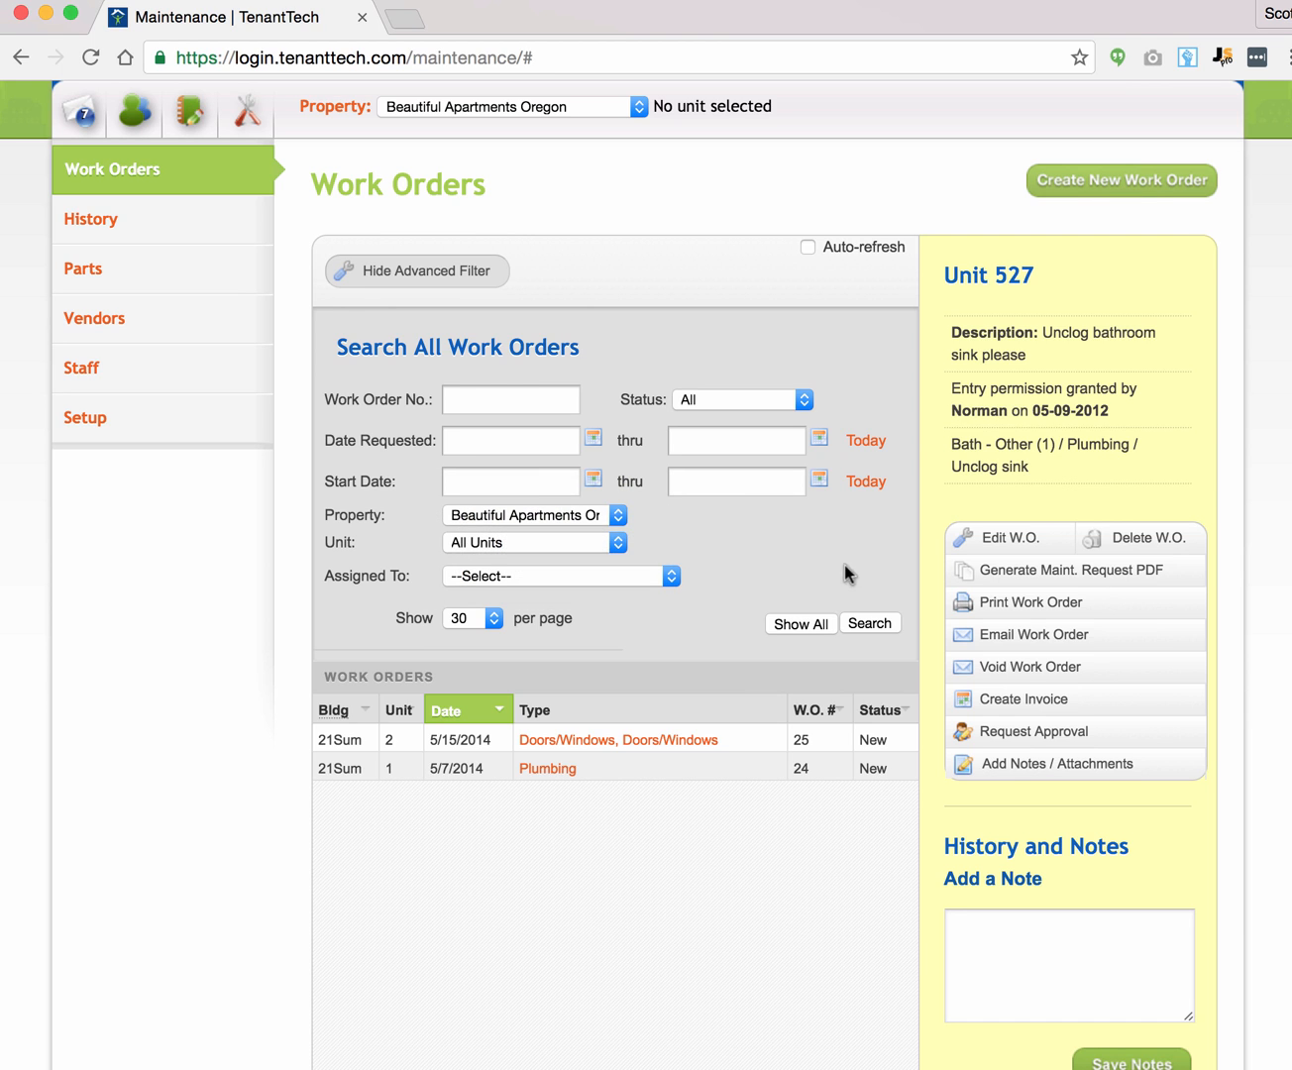
{"action": "left_click", "coordinate": [869, 621]}
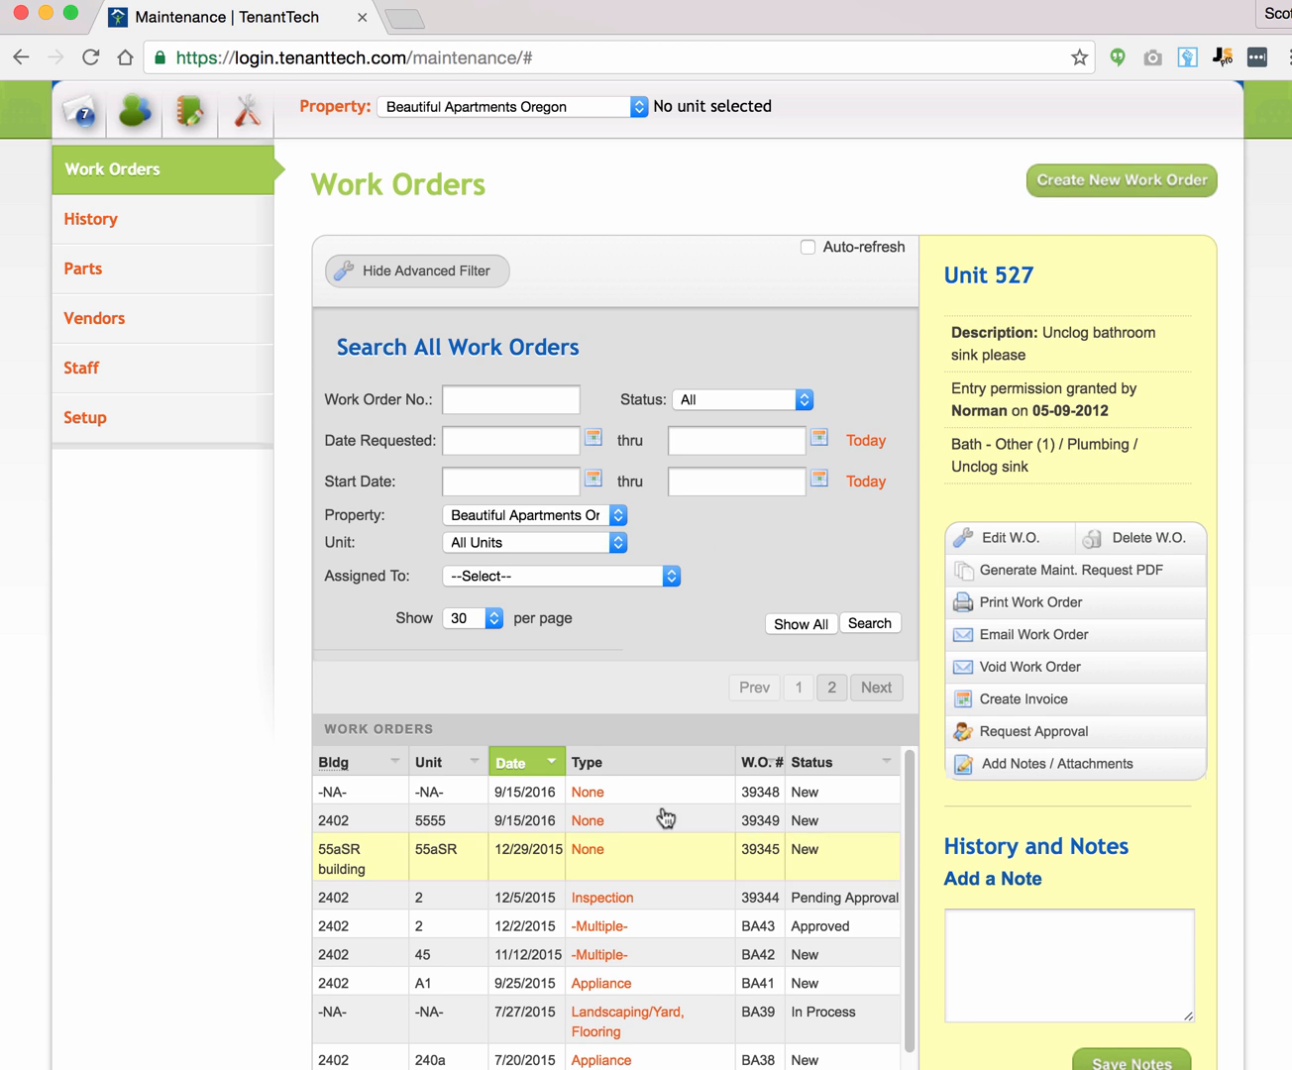
Step: Narrow the search to unit 55aSR, then reset the unit filter to All Units and search again
{"action": "left_click", "coordinate": [535, 546]}
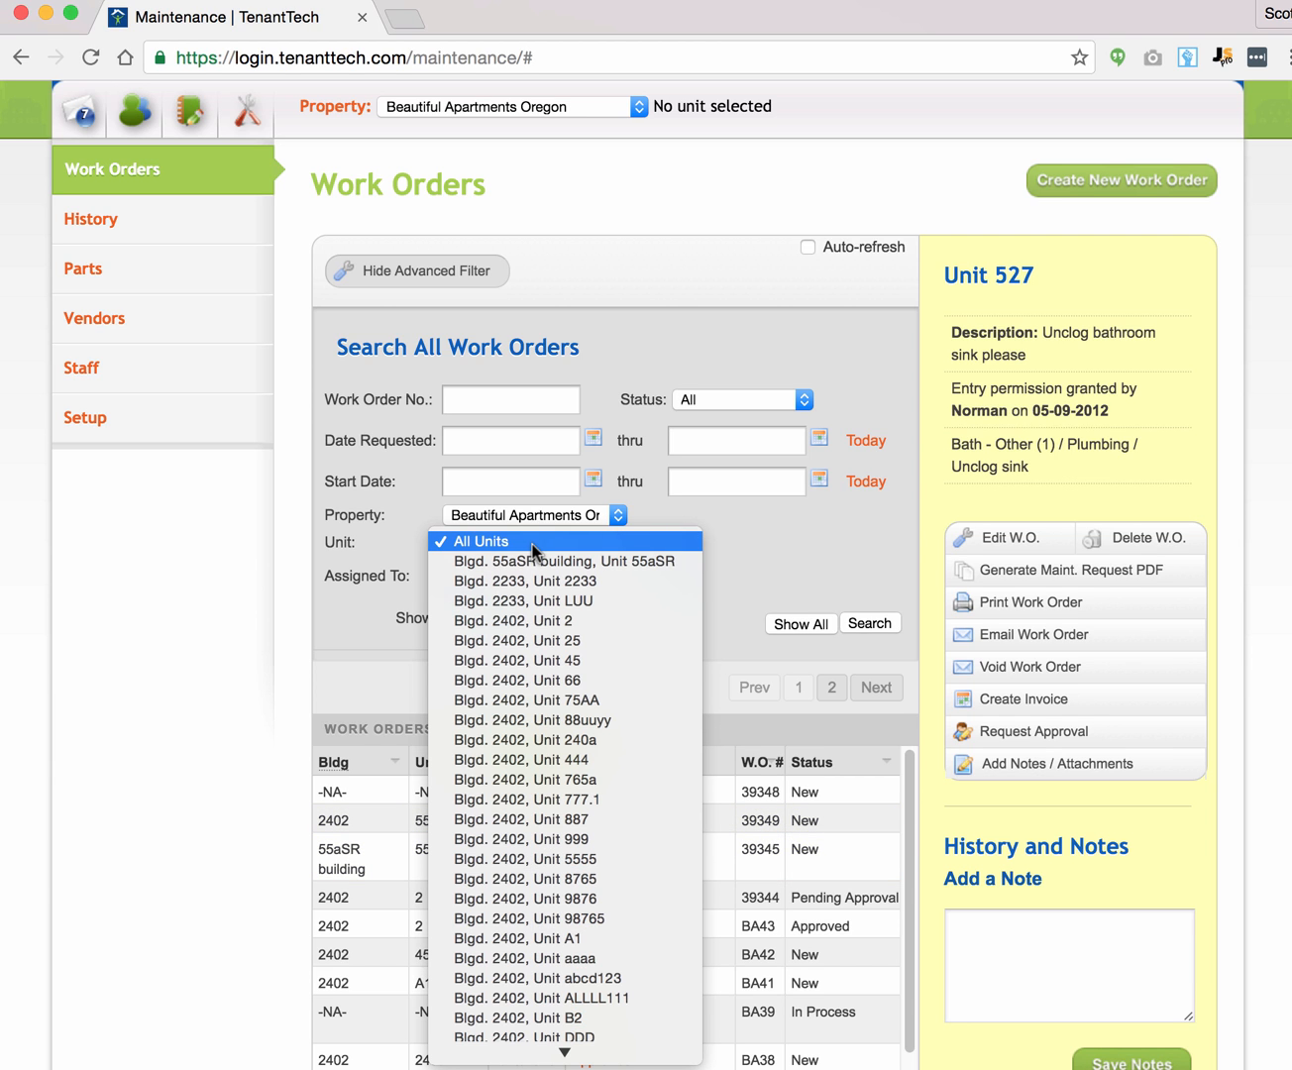
{"action": "left_click", "coordinate": [603, 562]}
{"action": "left_click", "coordinate": [865, 623]}
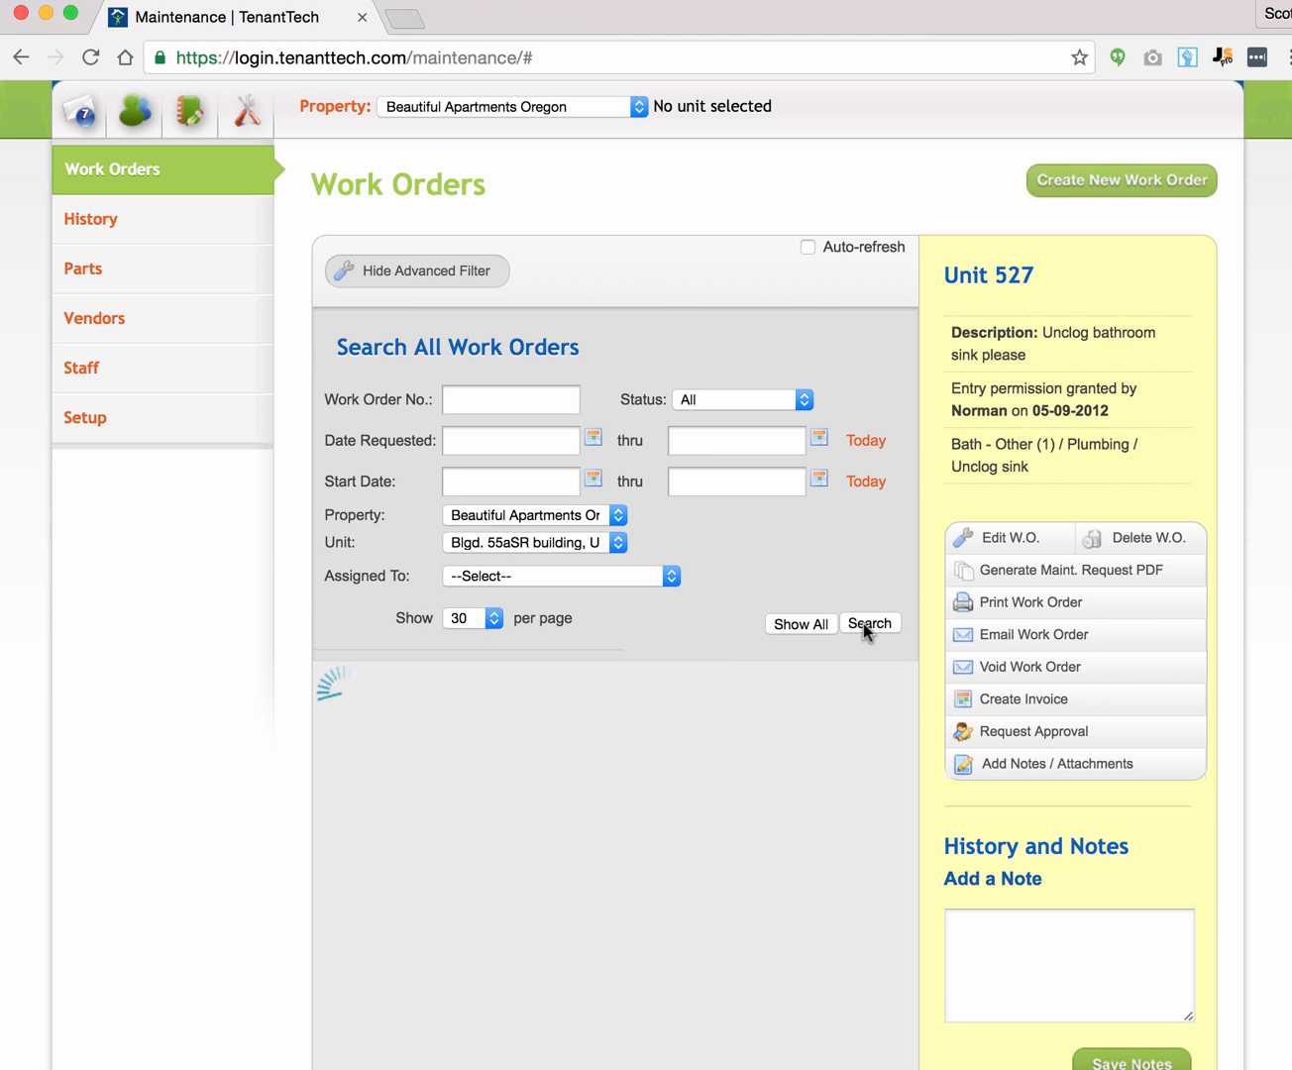
{"action": "left_click", "coordinate": [543, 544]}
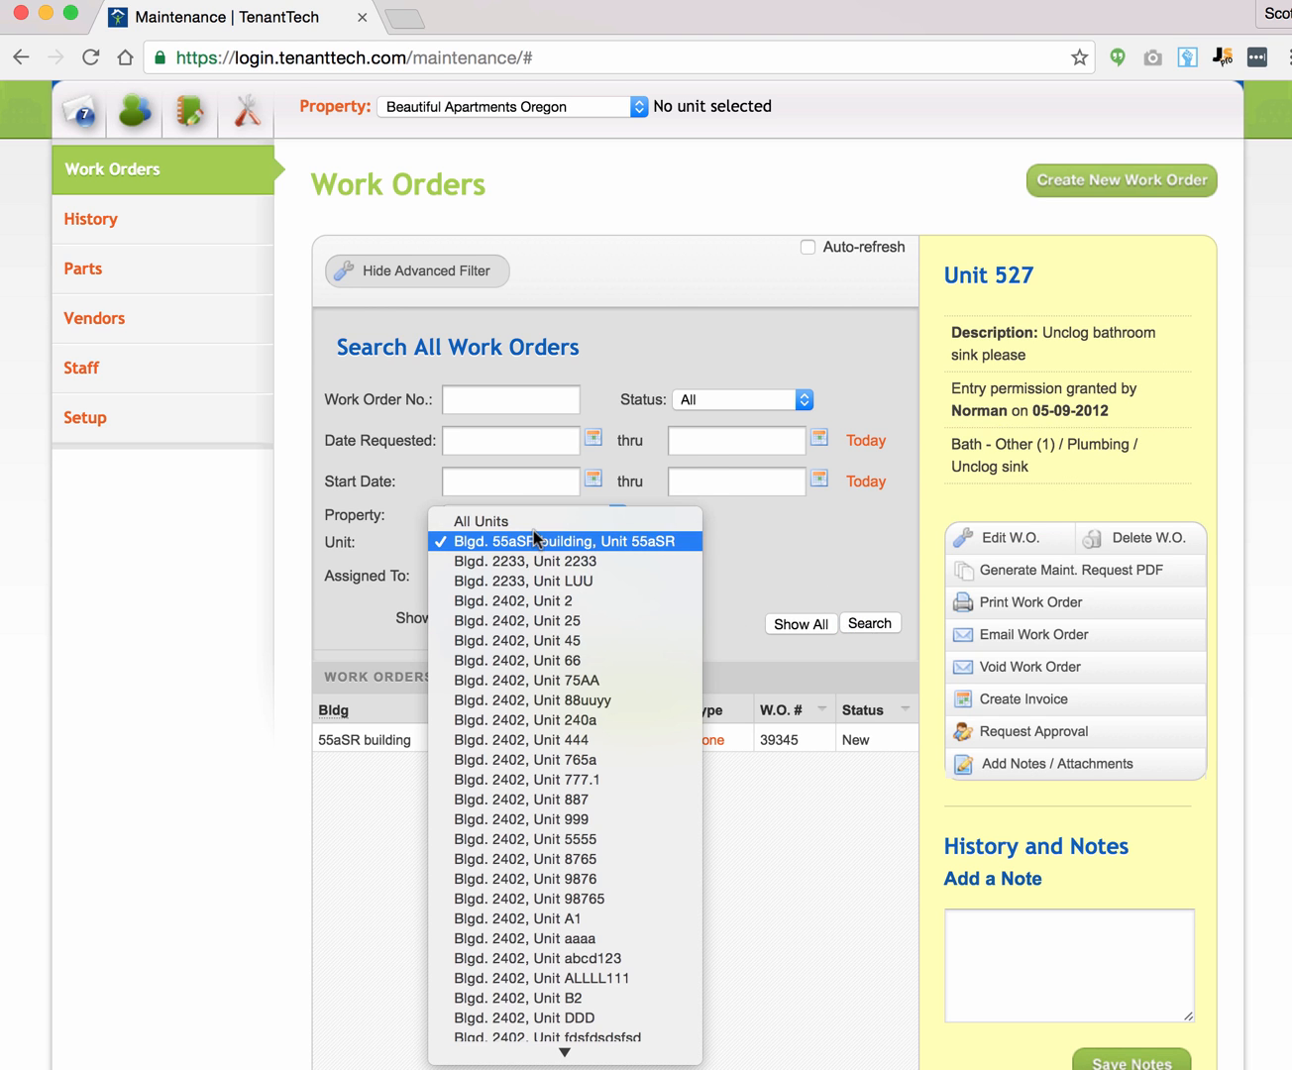
{"action": "left_click", "coordinate": [535, 540]}
{"action": "left_click", "coordinate": [518, 542]}
{"action": "left_click", "coordinate": [485, 520]}
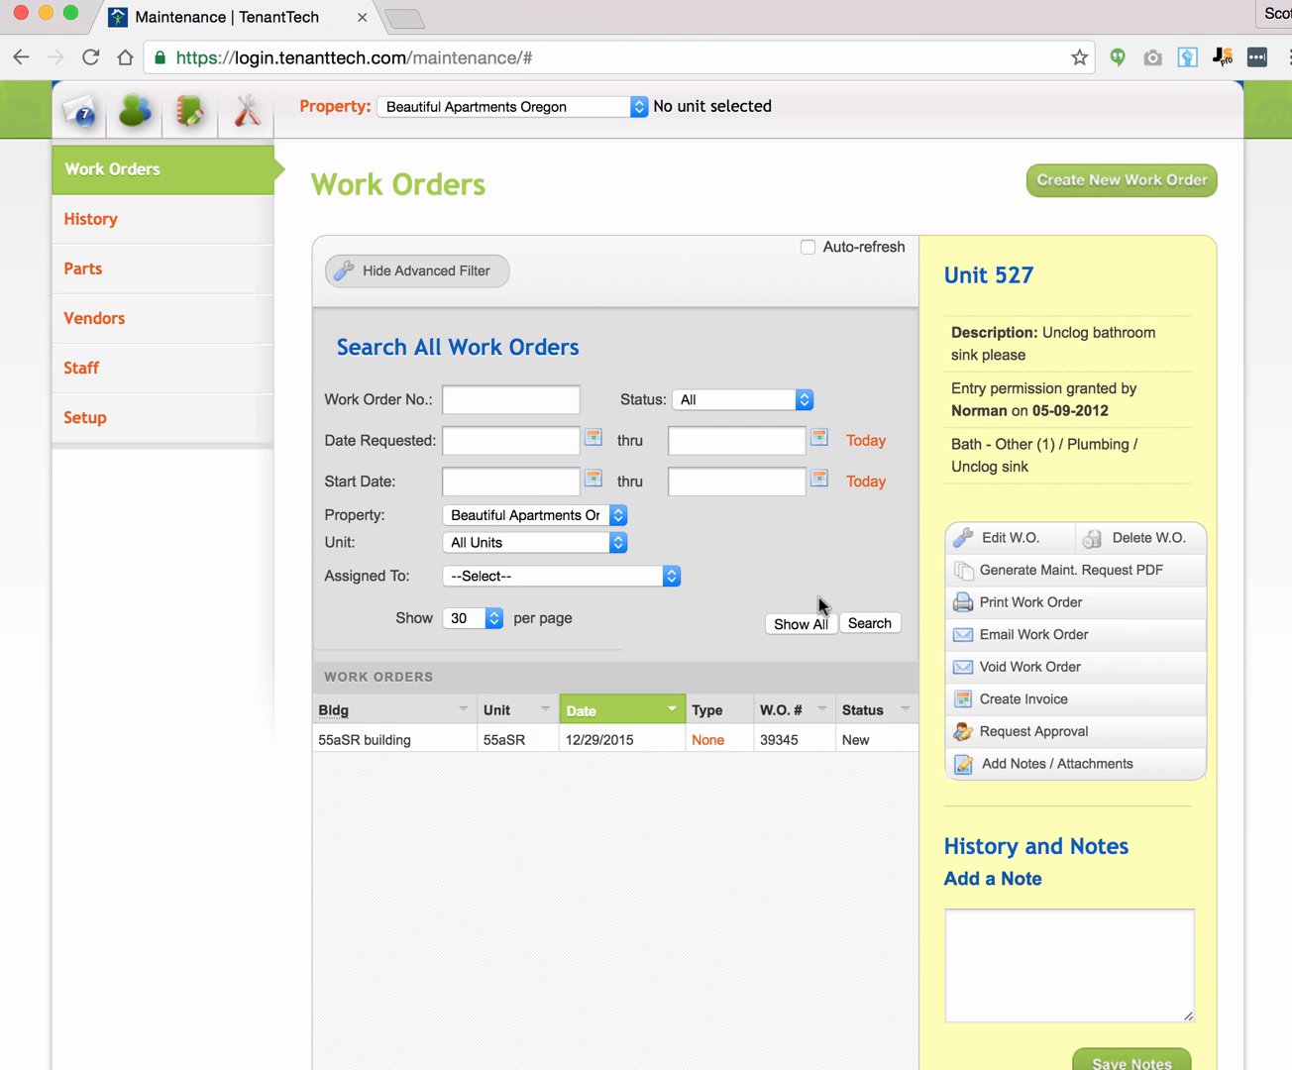
{"action": "left_click", "coordinate": [858, 620]}
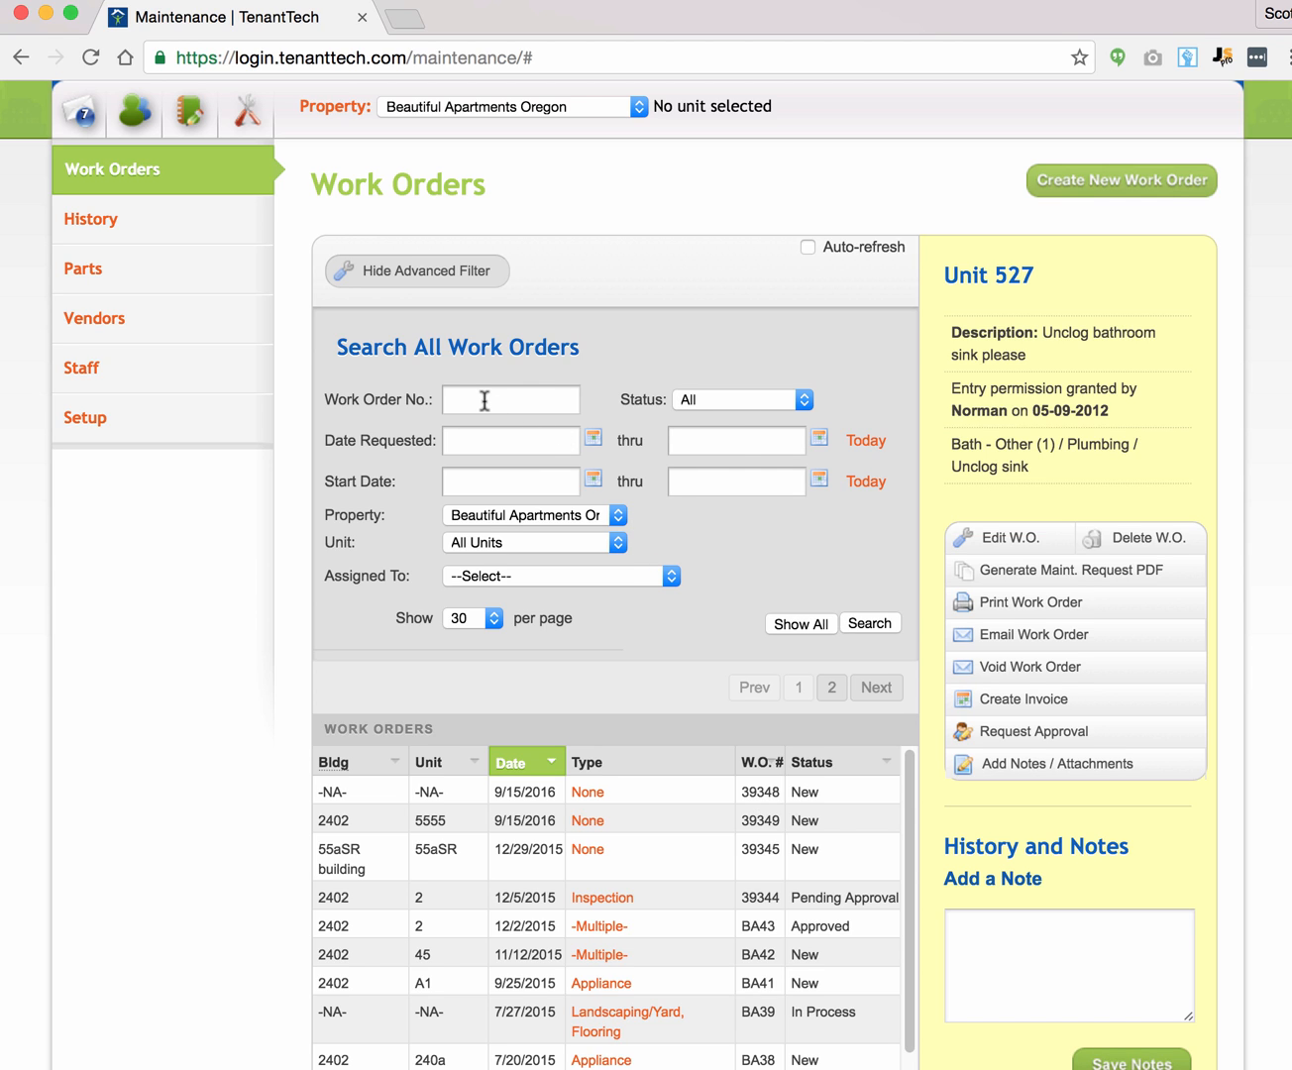
{"action": "left_click", "coordinate": [735, 400]}
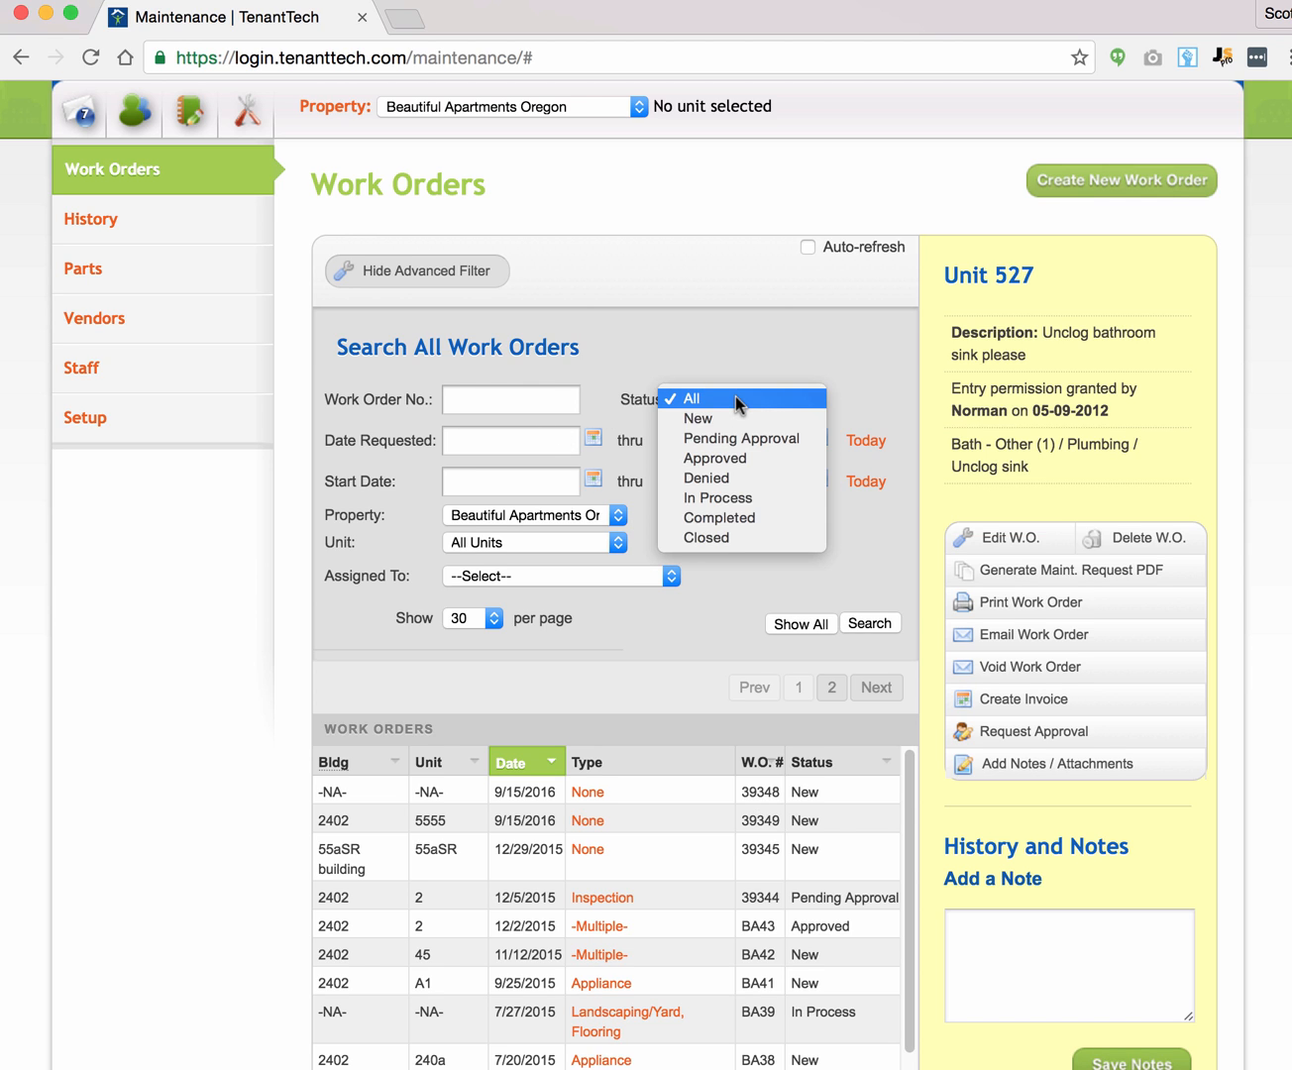
{"action": "left_click", "coordinate": [729, 324]}
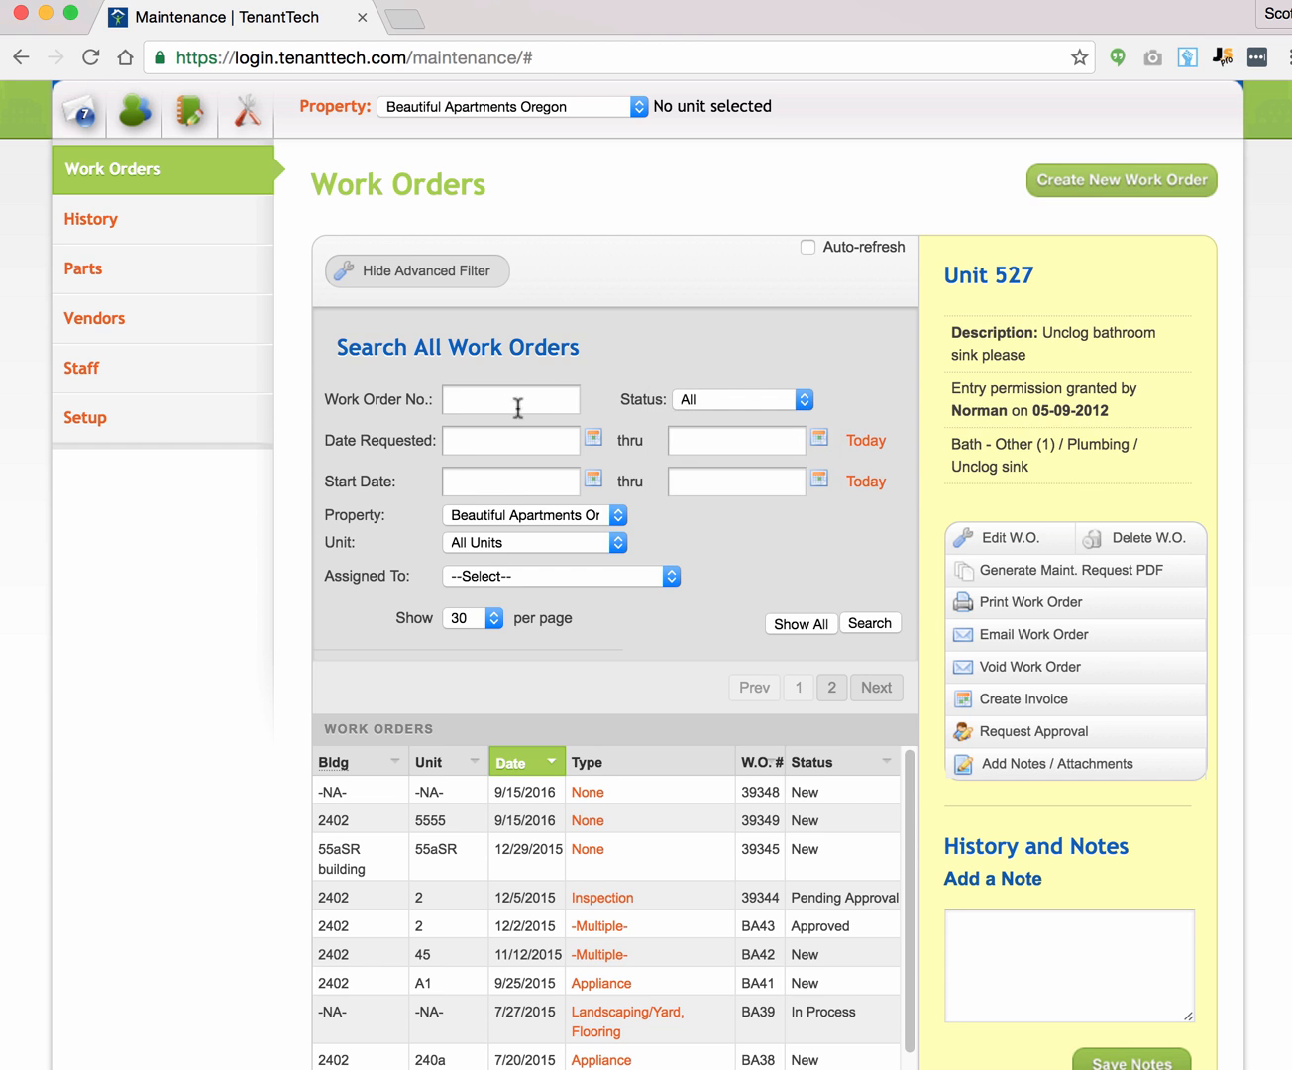
{"action": "left_click", "coordinate": [484, 574]}
{"action": "left_click", "coordinate": [745, 505]}
{"action": "left_click", "coordinate": [743, 398]}
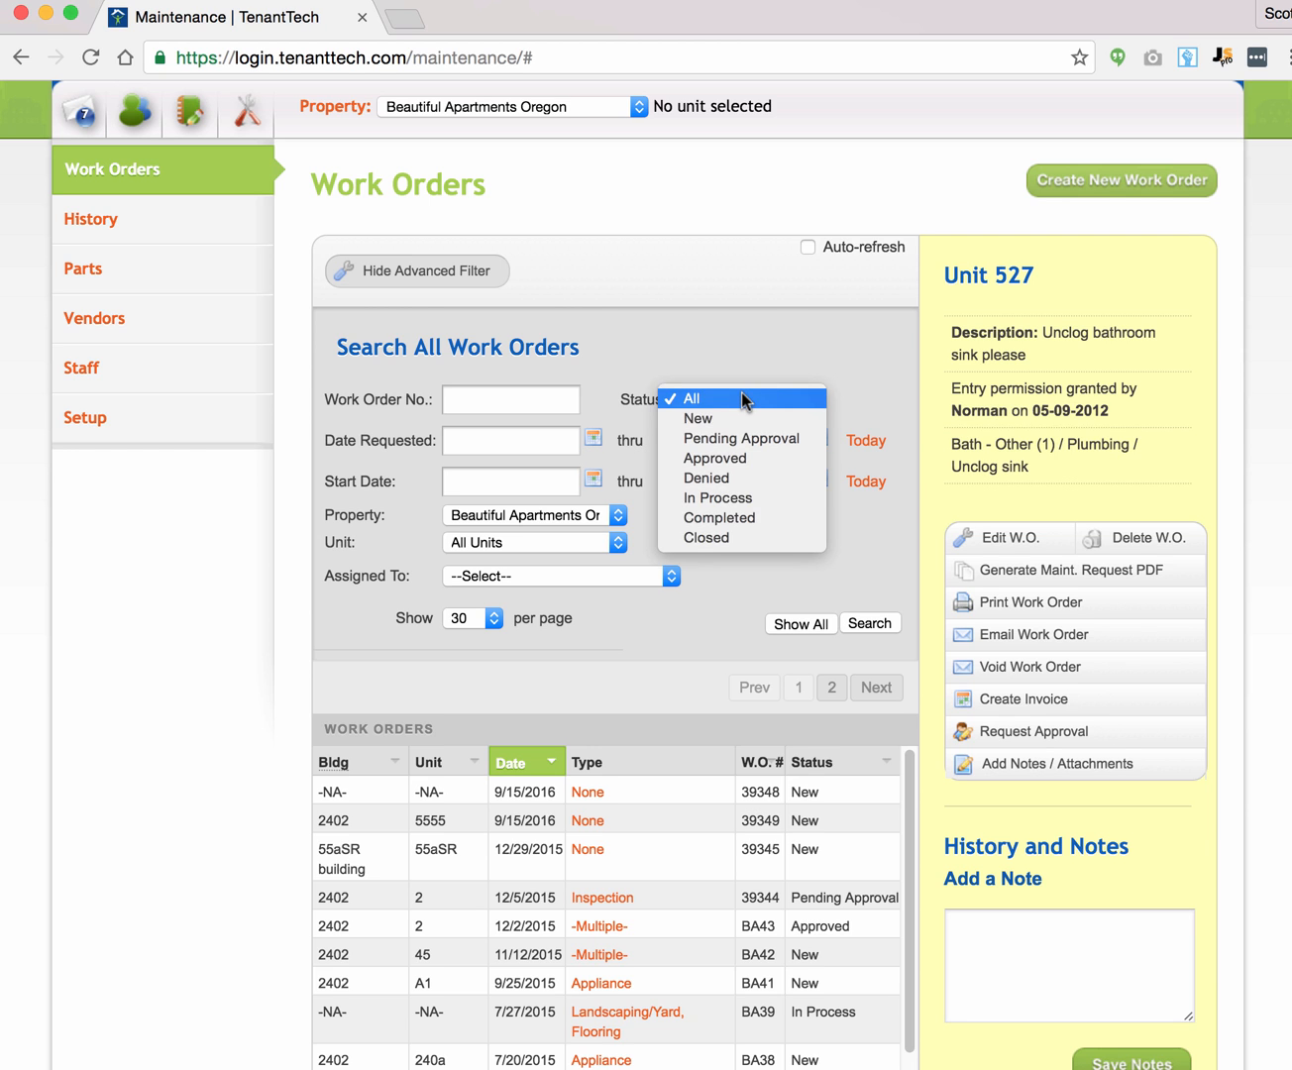
{"action": "left_click", "coordinate": [743, 417]}
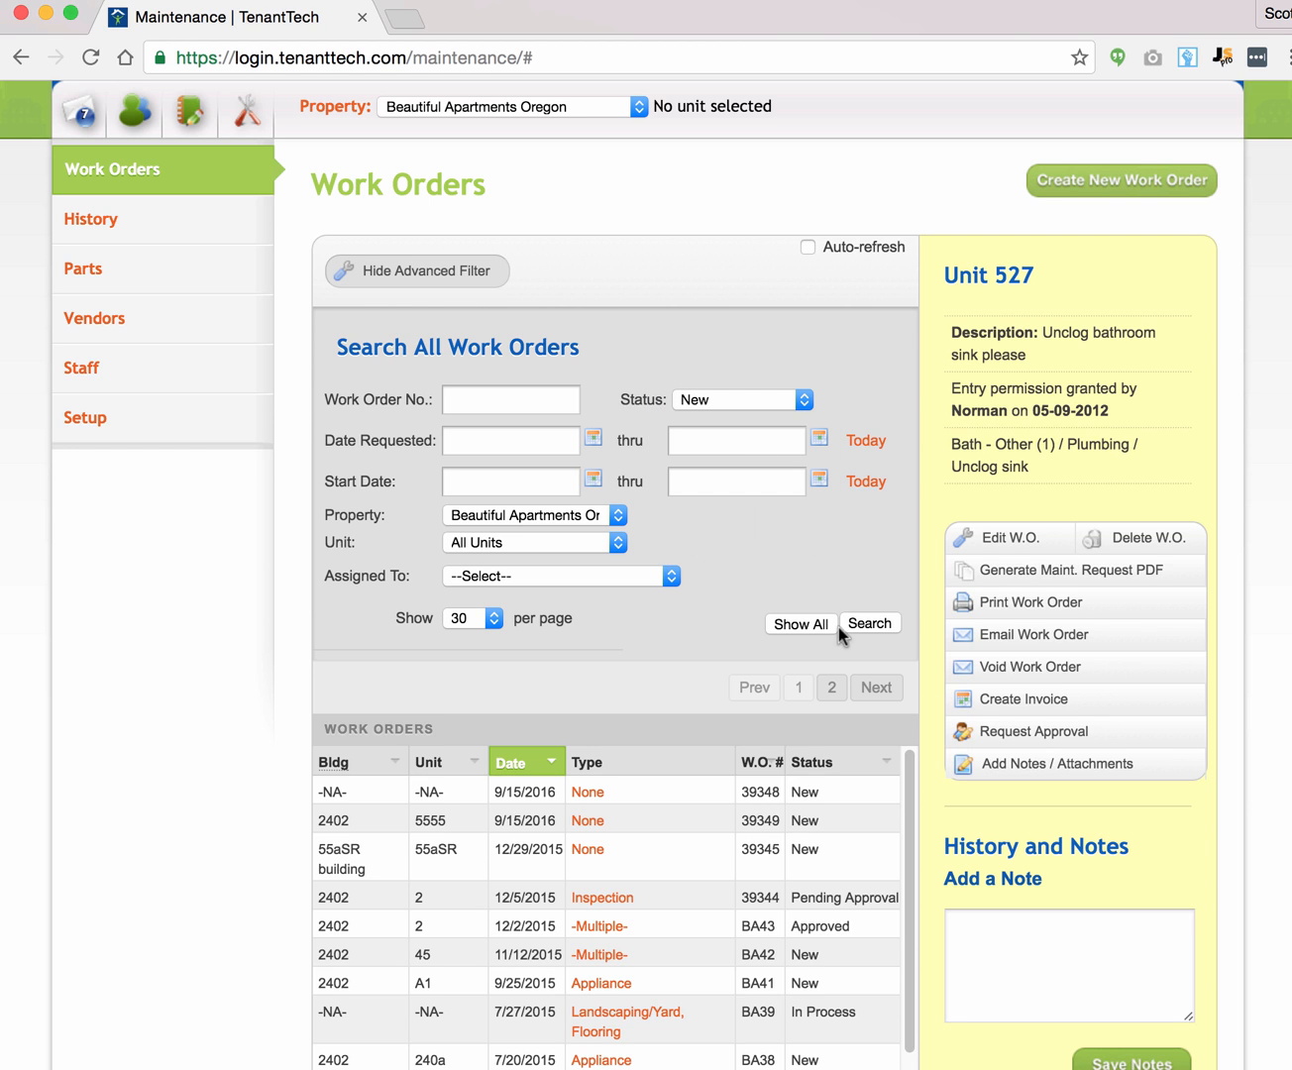
{"action": "left_click", "coordinate": [864, 623]}
{"action": "scroll", "coordinate": [903, 547], "scroll_direction": "down", "scroll_amount": 2}
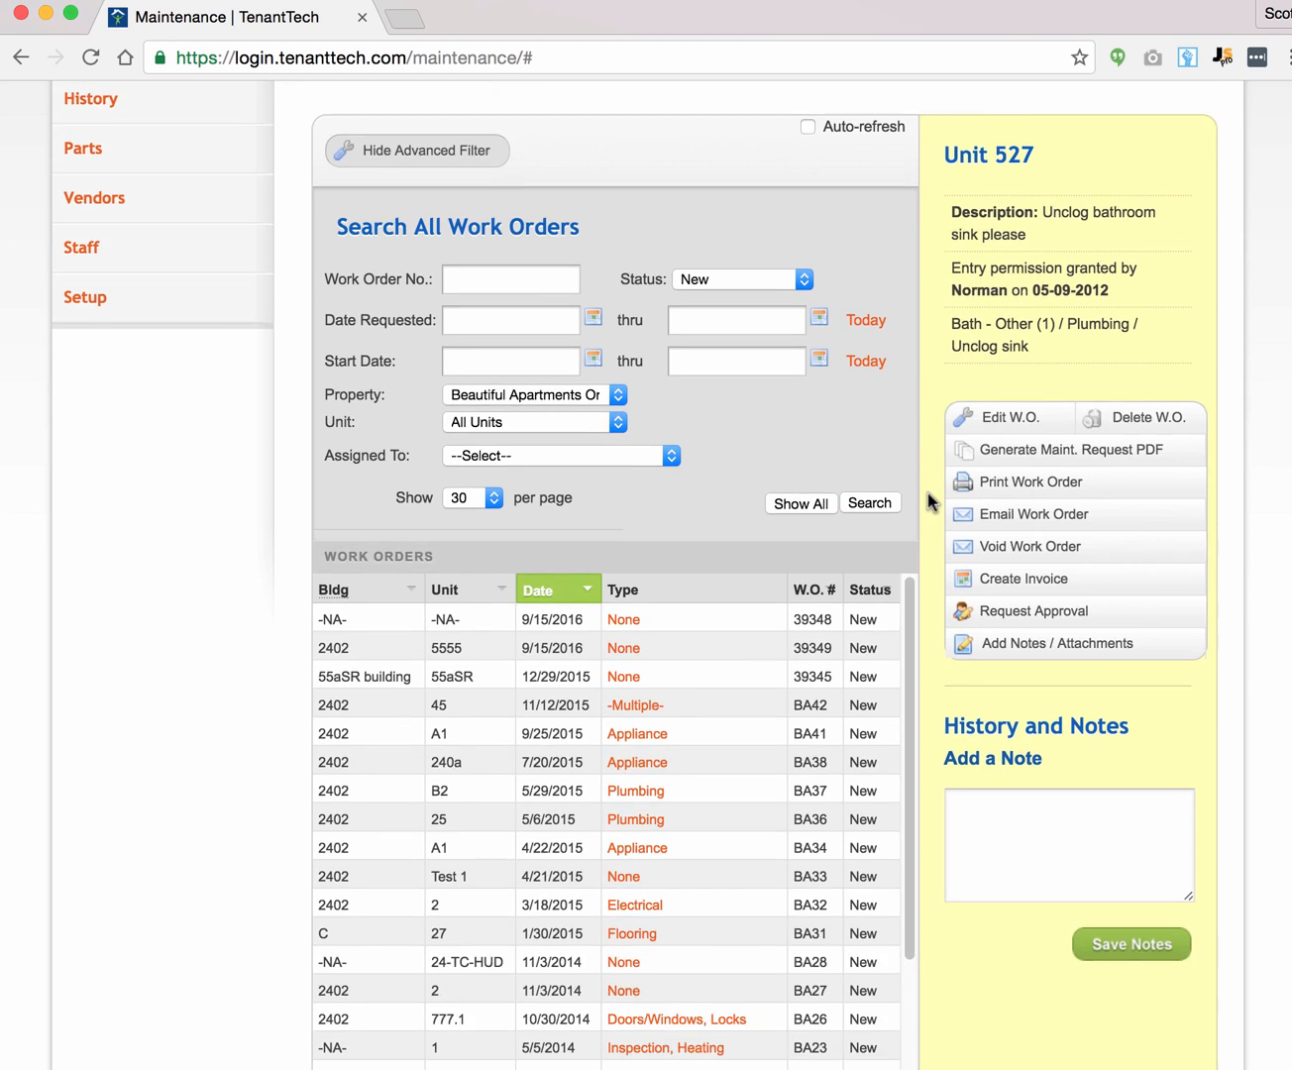
{"action": "scroll", "coordinate": [929, 492], "scroll_direction": "down", "scroll_amount": 2}
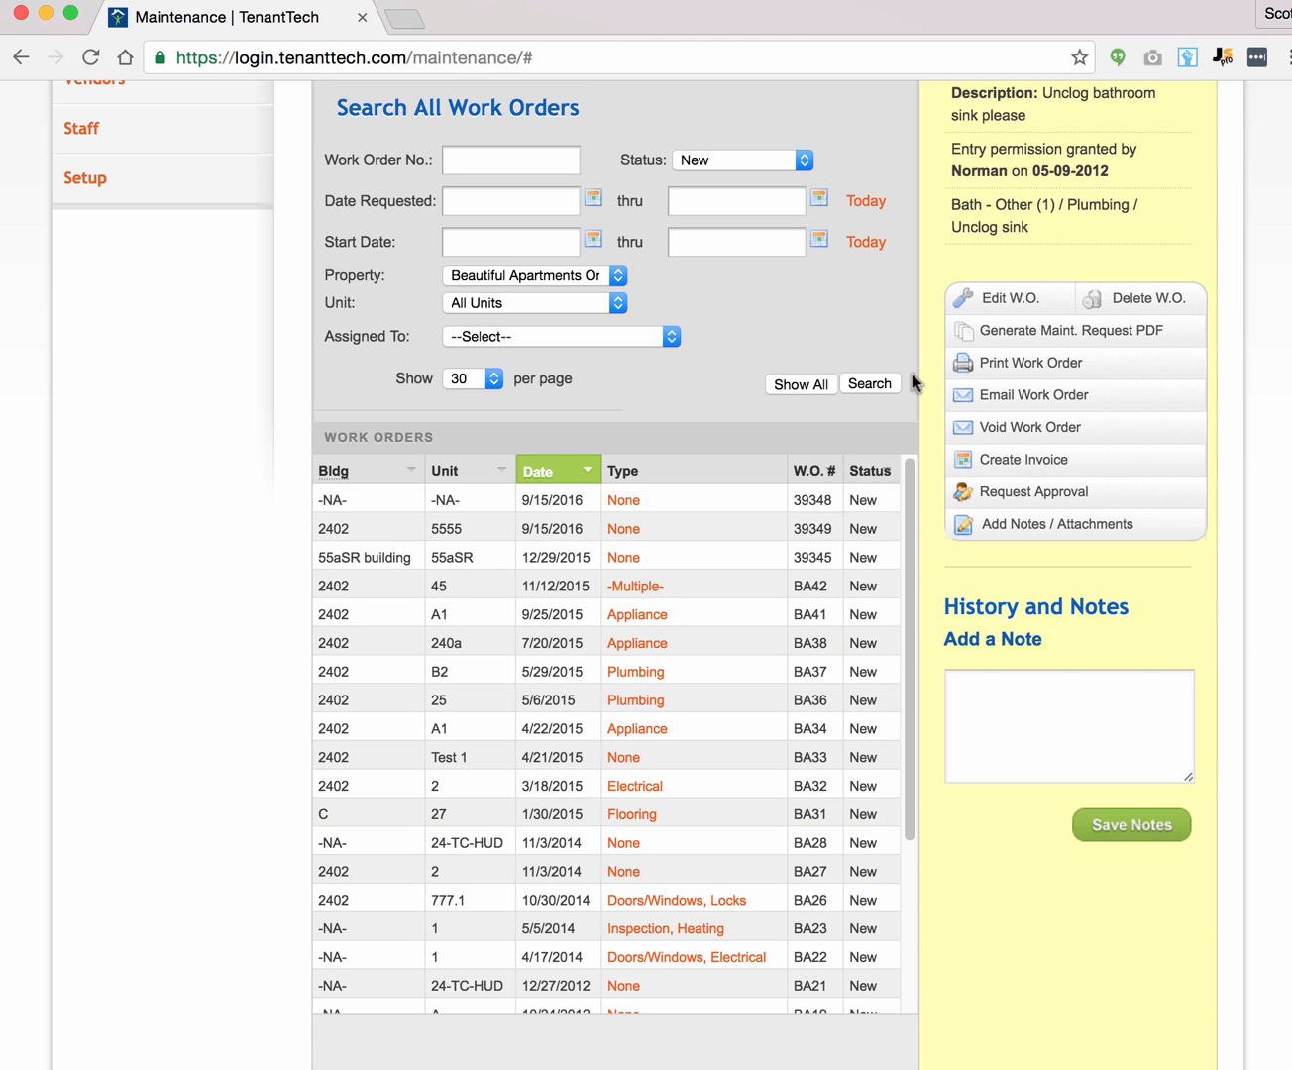
{"action": "scroll", "coordinate": [916, 383], "scroll_direction": "up", "scroll_amount": 1}
{"action": "left_click", "coordinate": [706, 190]}
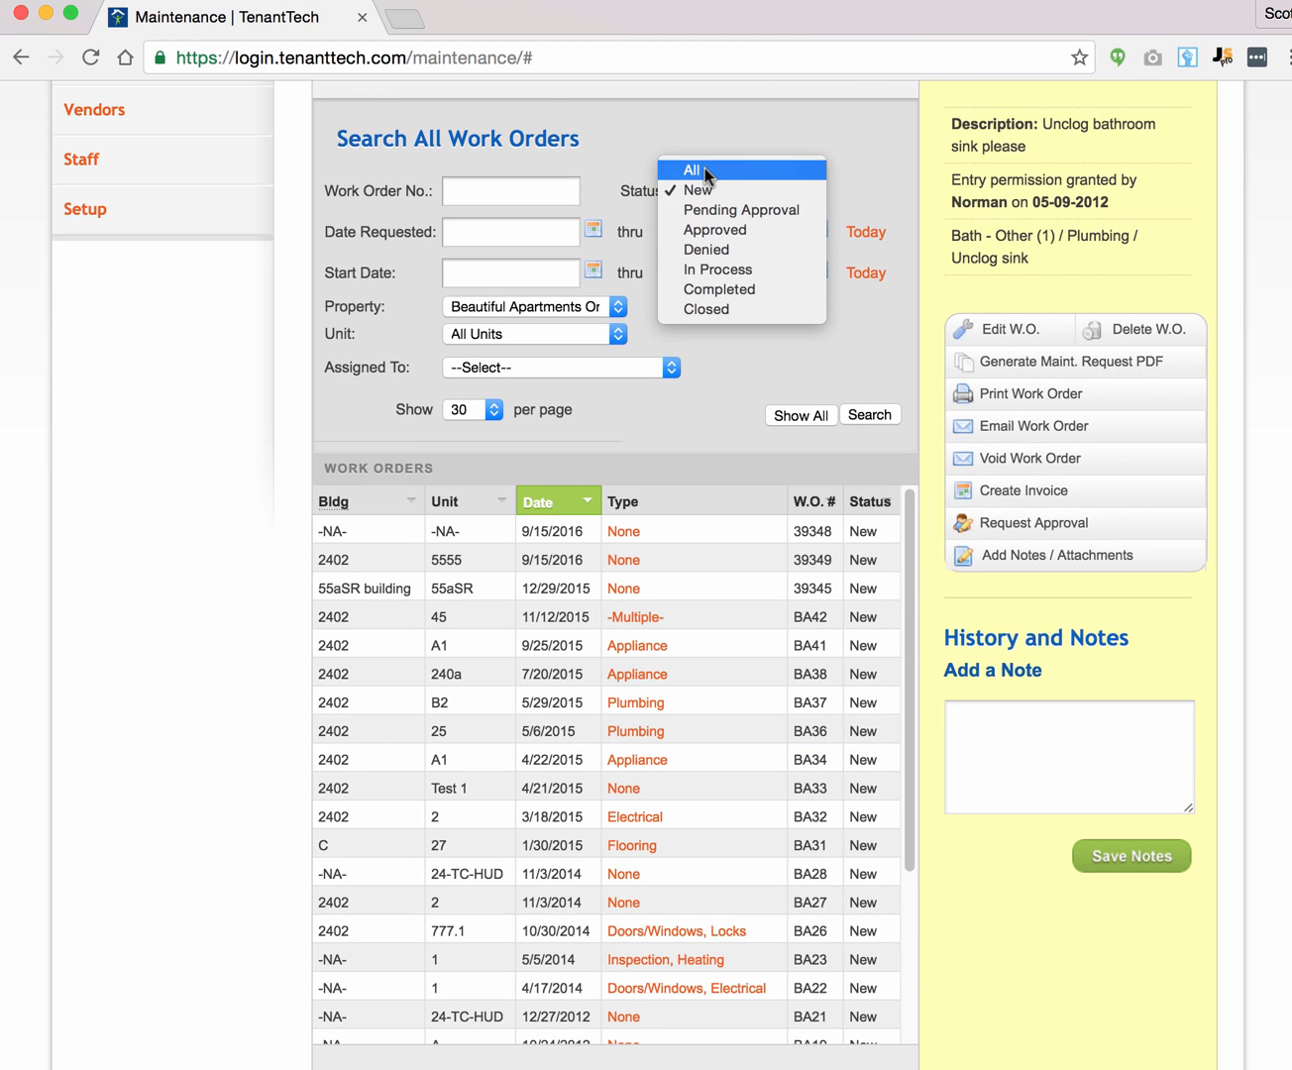
{"action": "left_click", "coordinate": [846, 385]}
{"action": "left_click", "coordinate": [870, 414]}
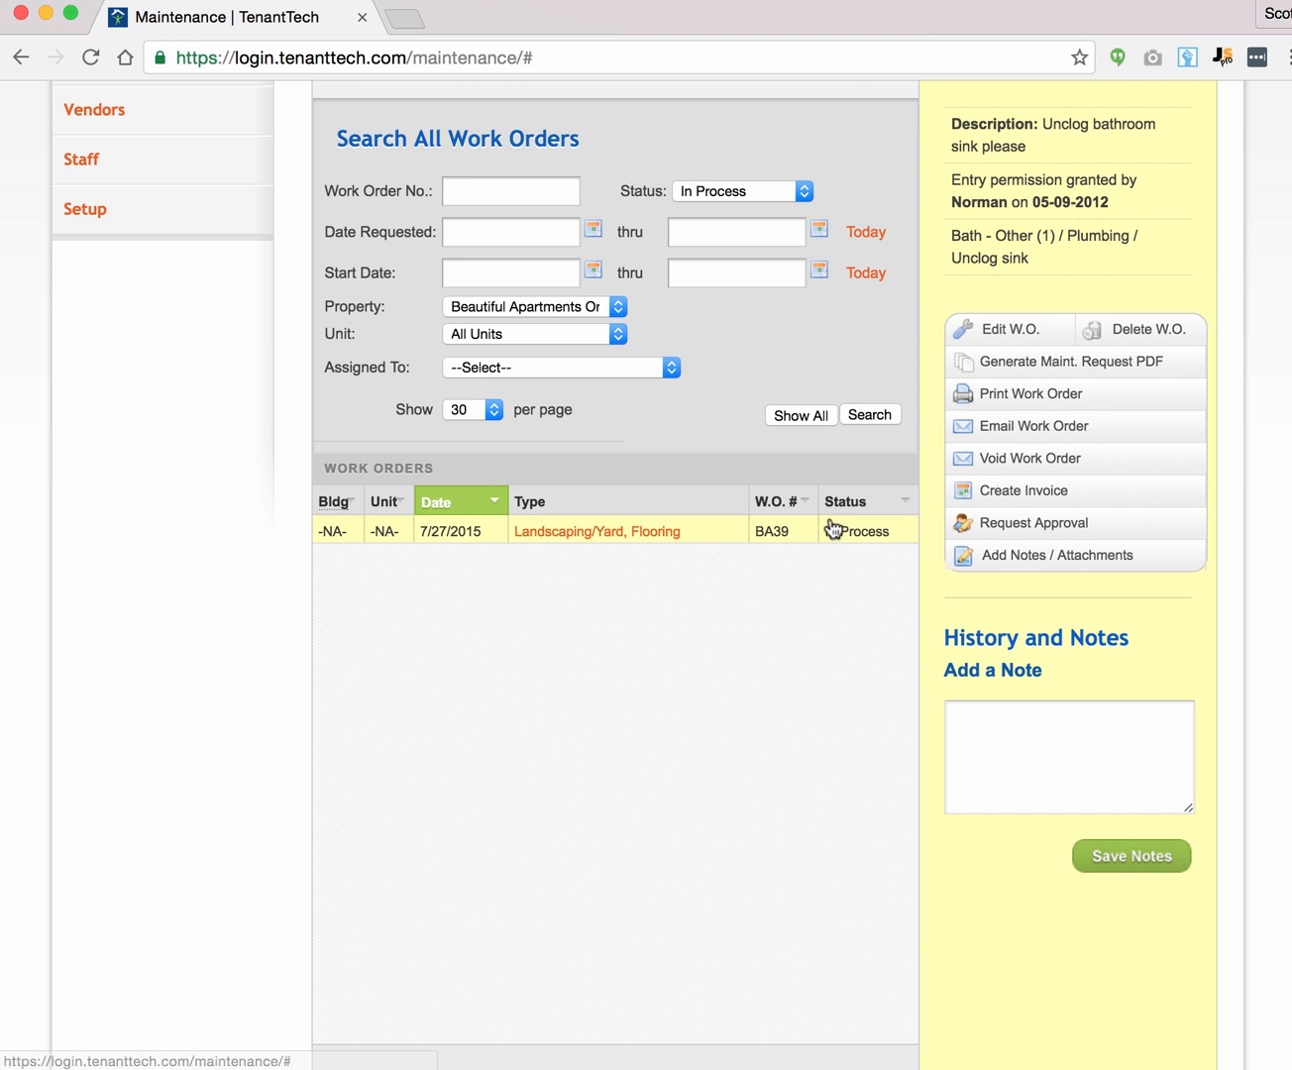
{"action": "left_click", "coordinate": [727, 191]}
{"action": "left_click", "coordinate": [715, 92]}
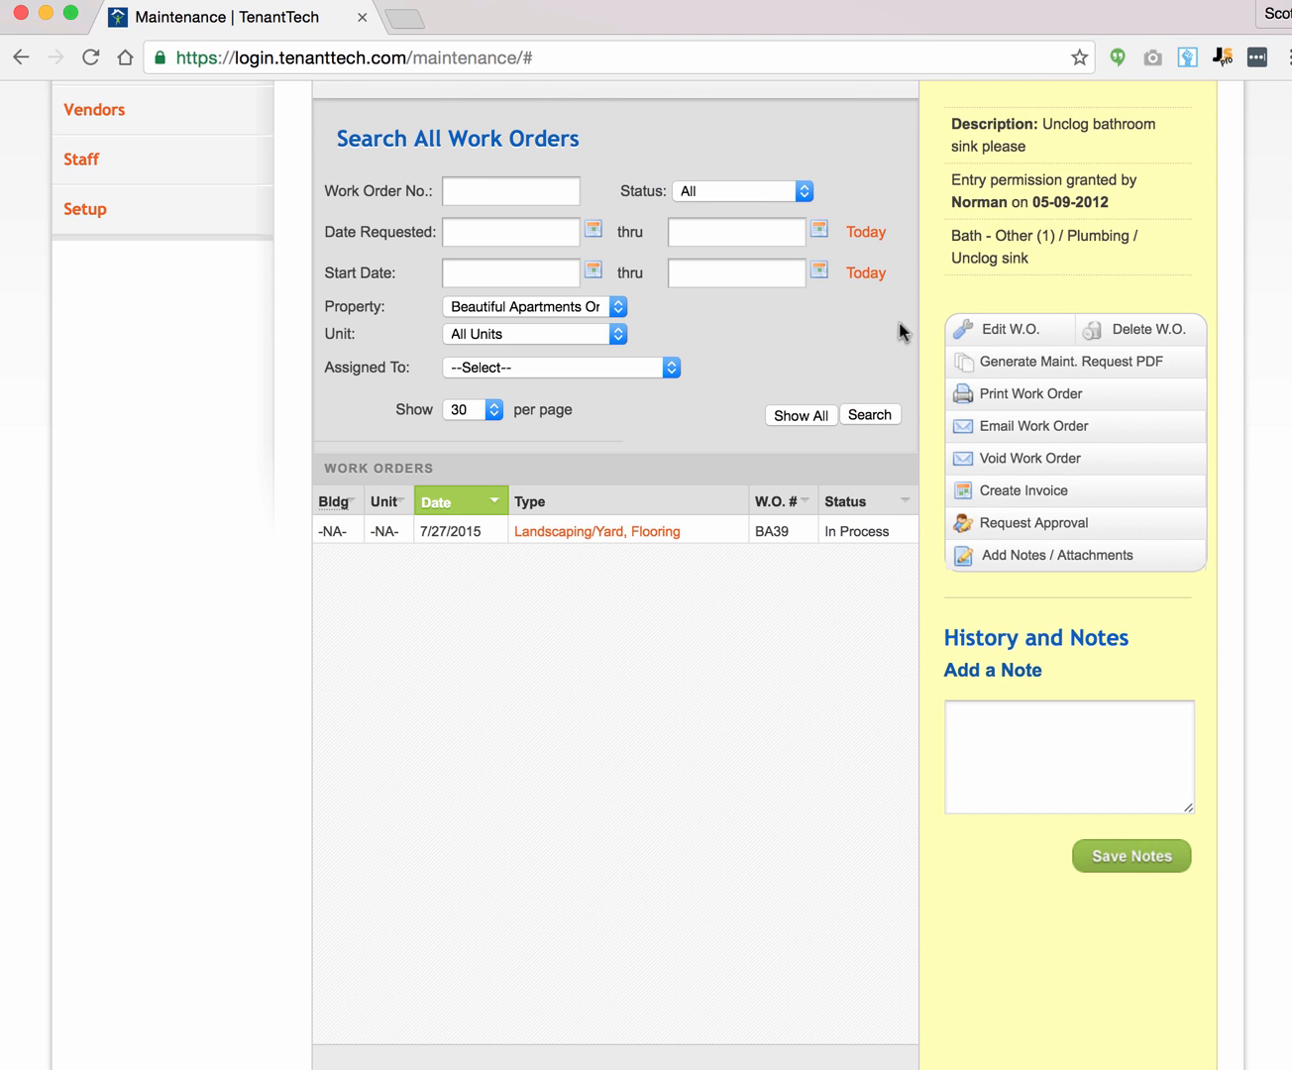
{"action": "left_click", "coordinate": [869, 414]}
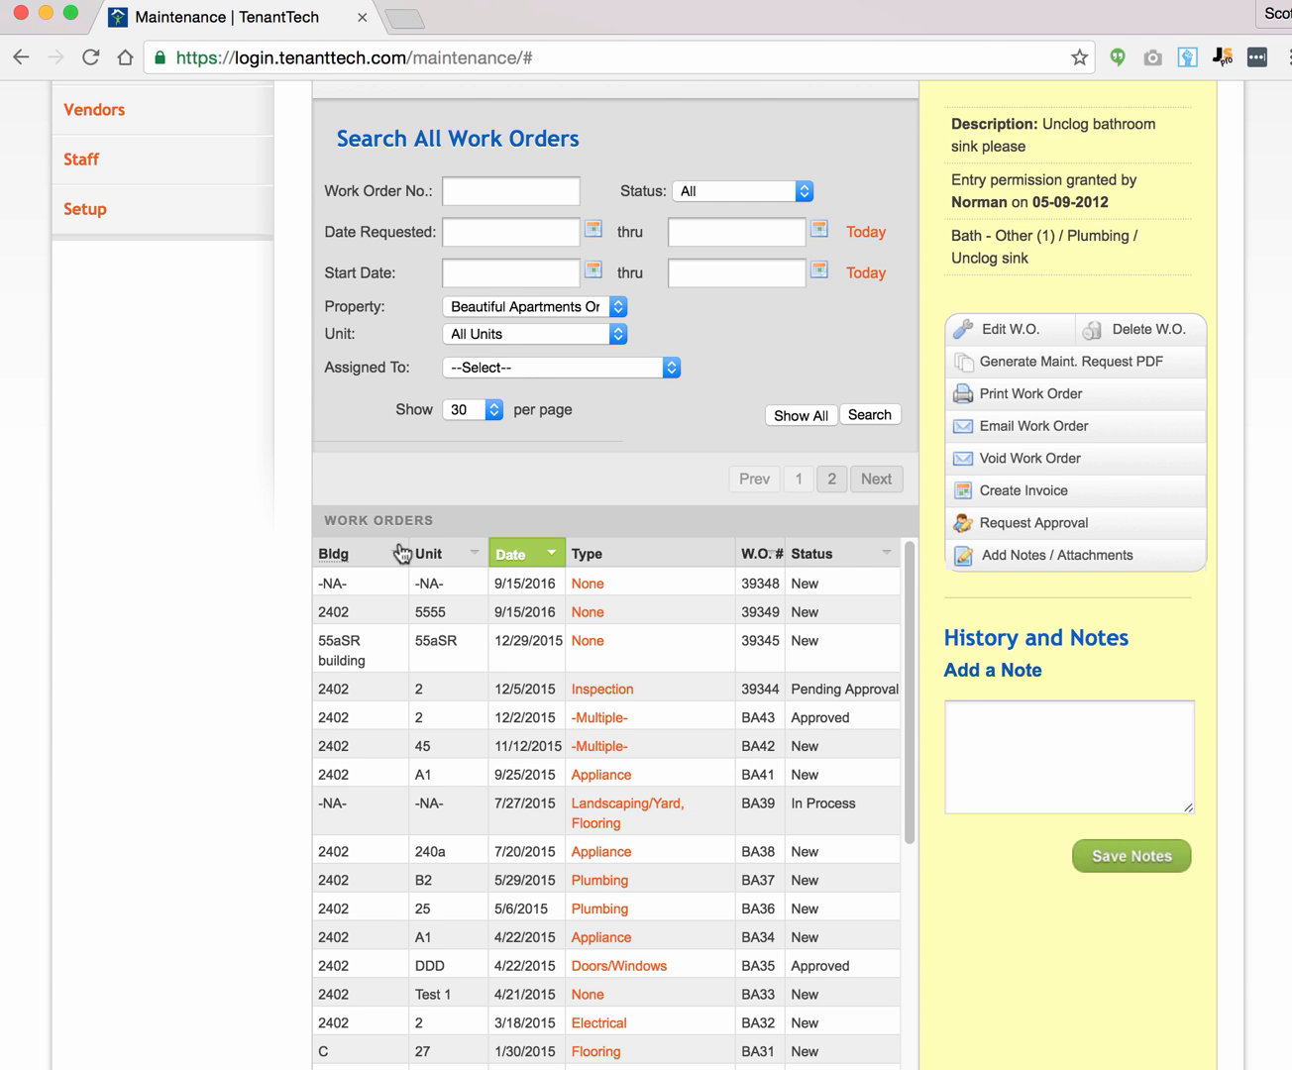
{"action": "left_click", "coordinate": [336, 554]}
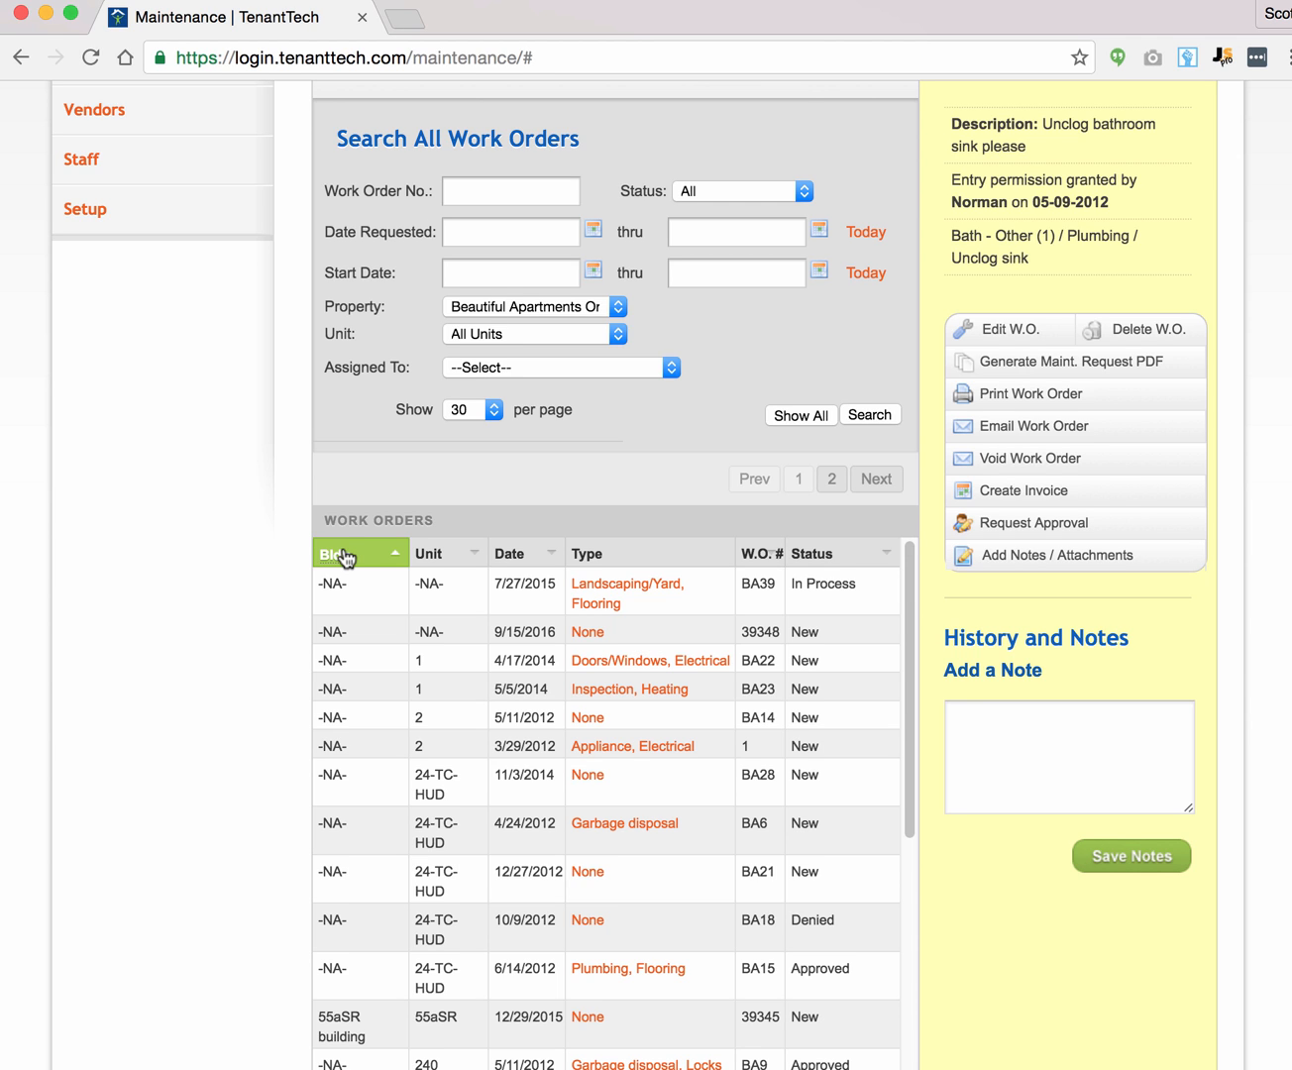
{"action": "left_click", "coordinate": [450, 555]}
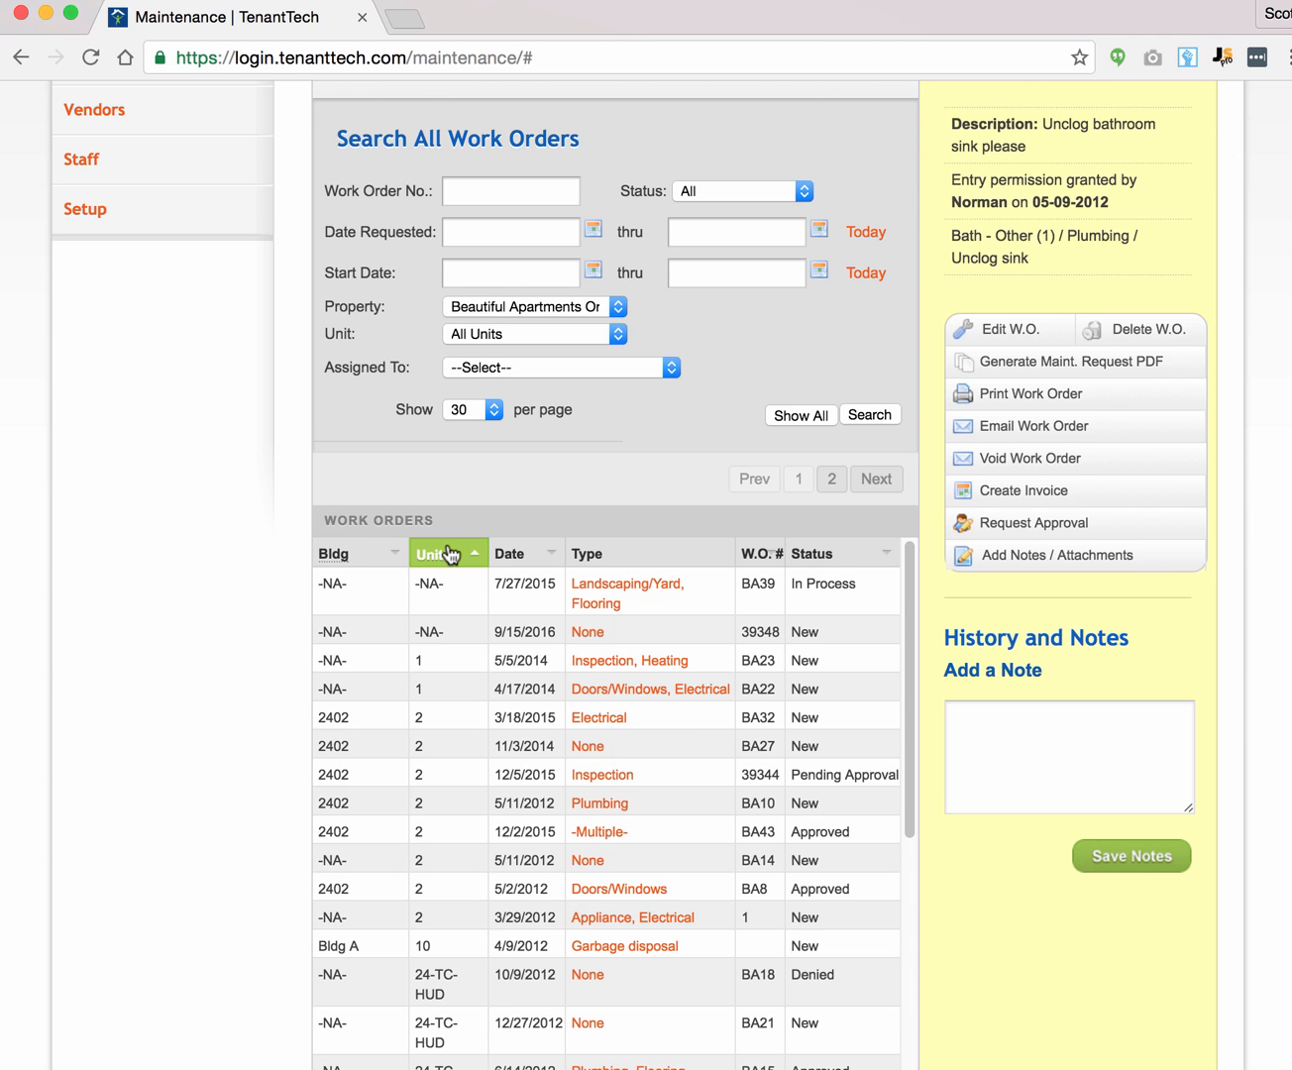
{"action": "left_click", "coordinate": [514, 555]}
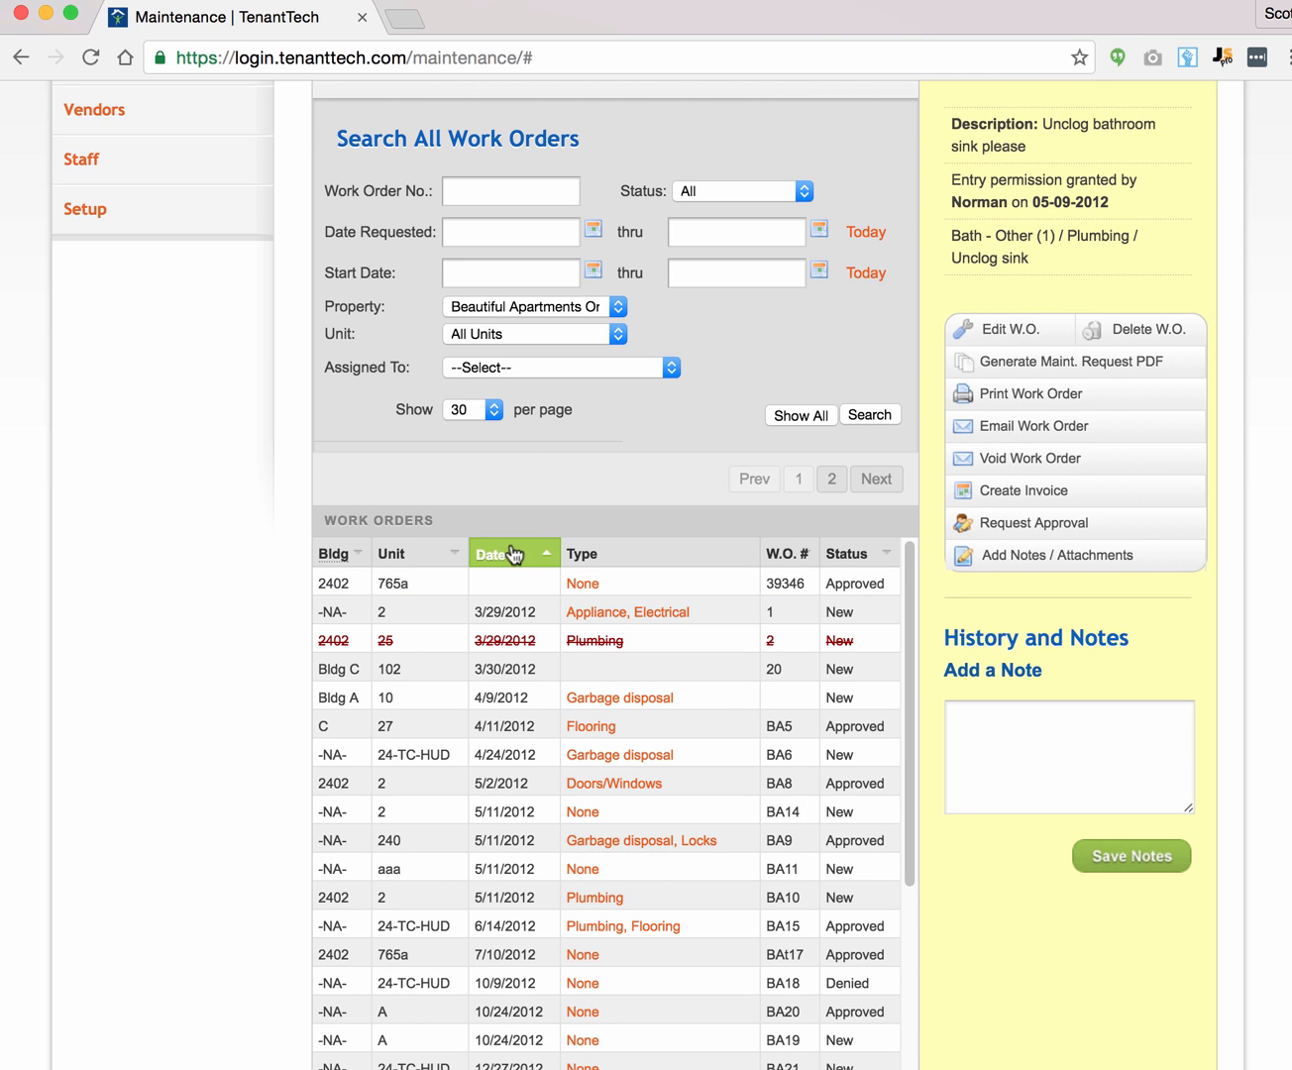
{"action": "left_click", "coordinate": [513, 555]}
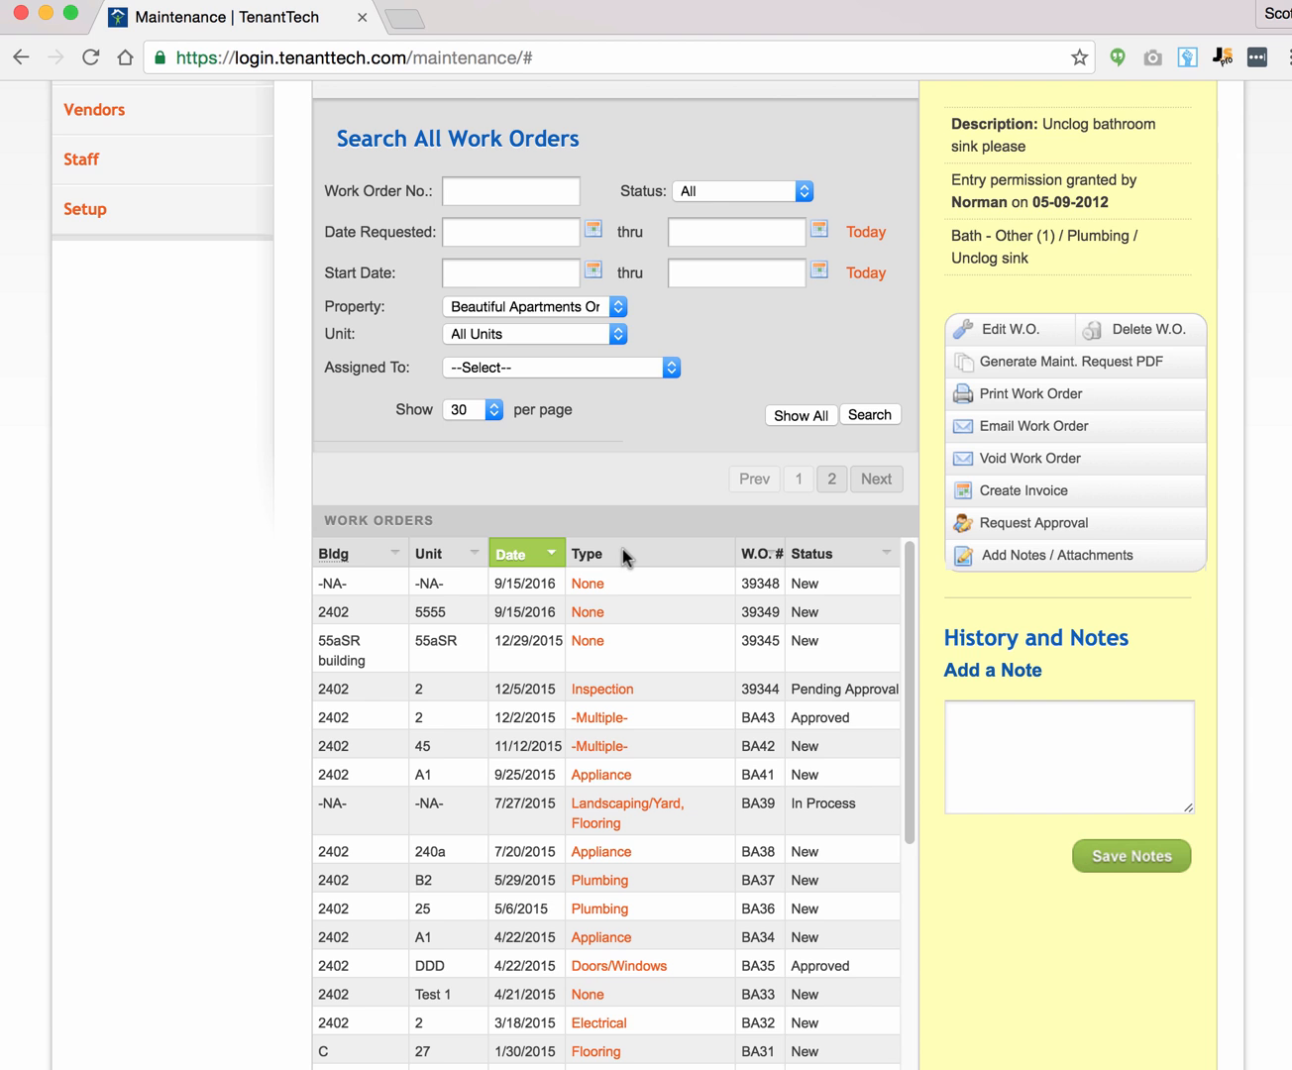
{"action": "left_click", "coordinate": [760, 558]}
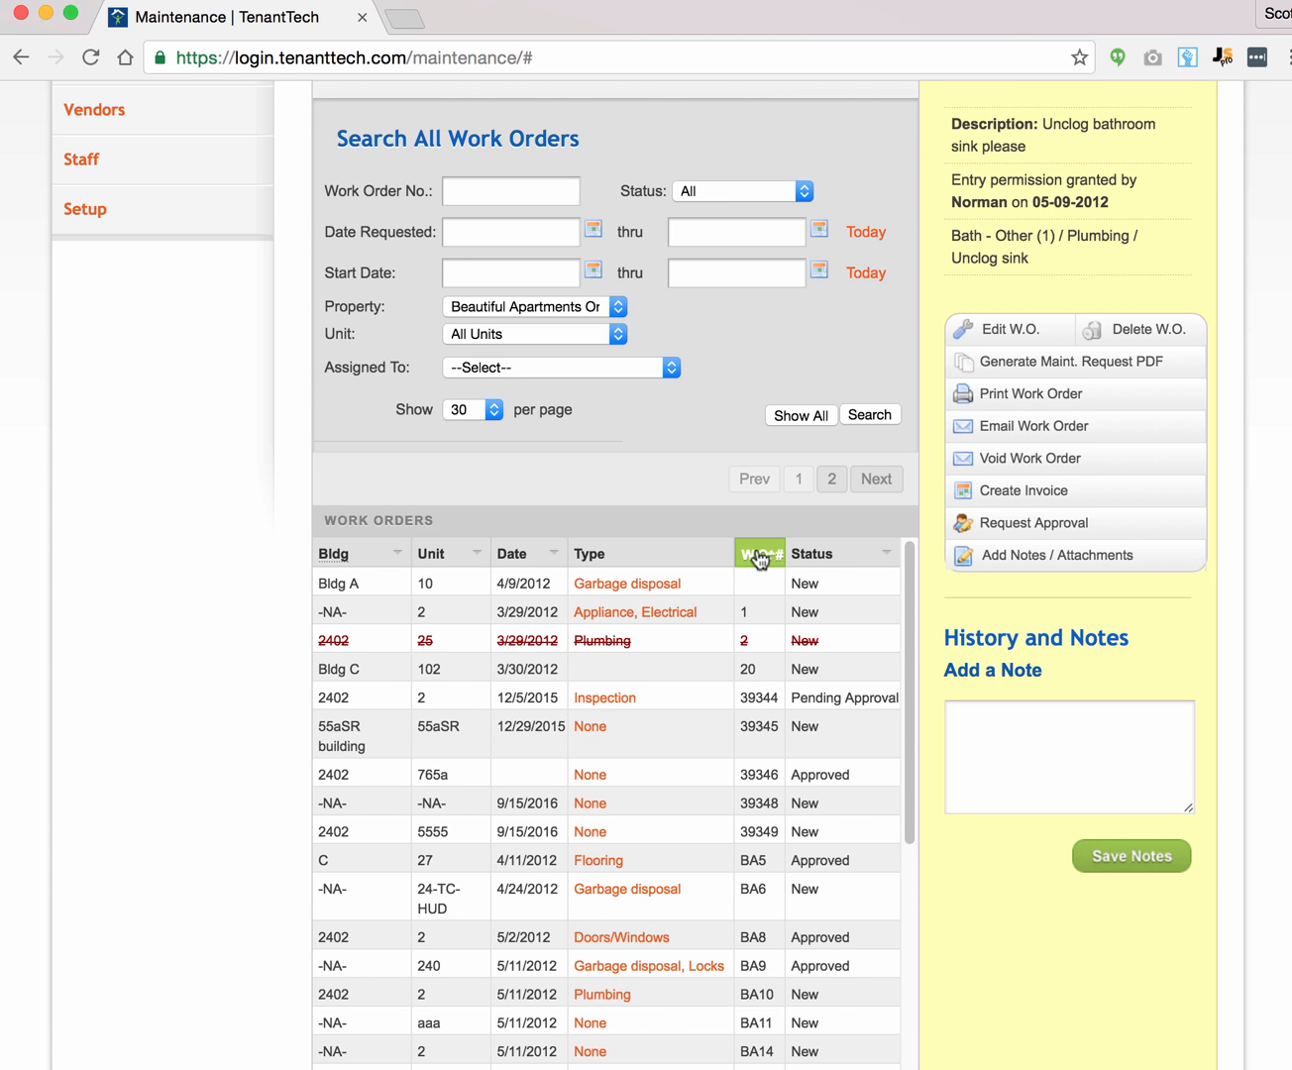
{"action": "left_click", "coordinate": [759, 556]}
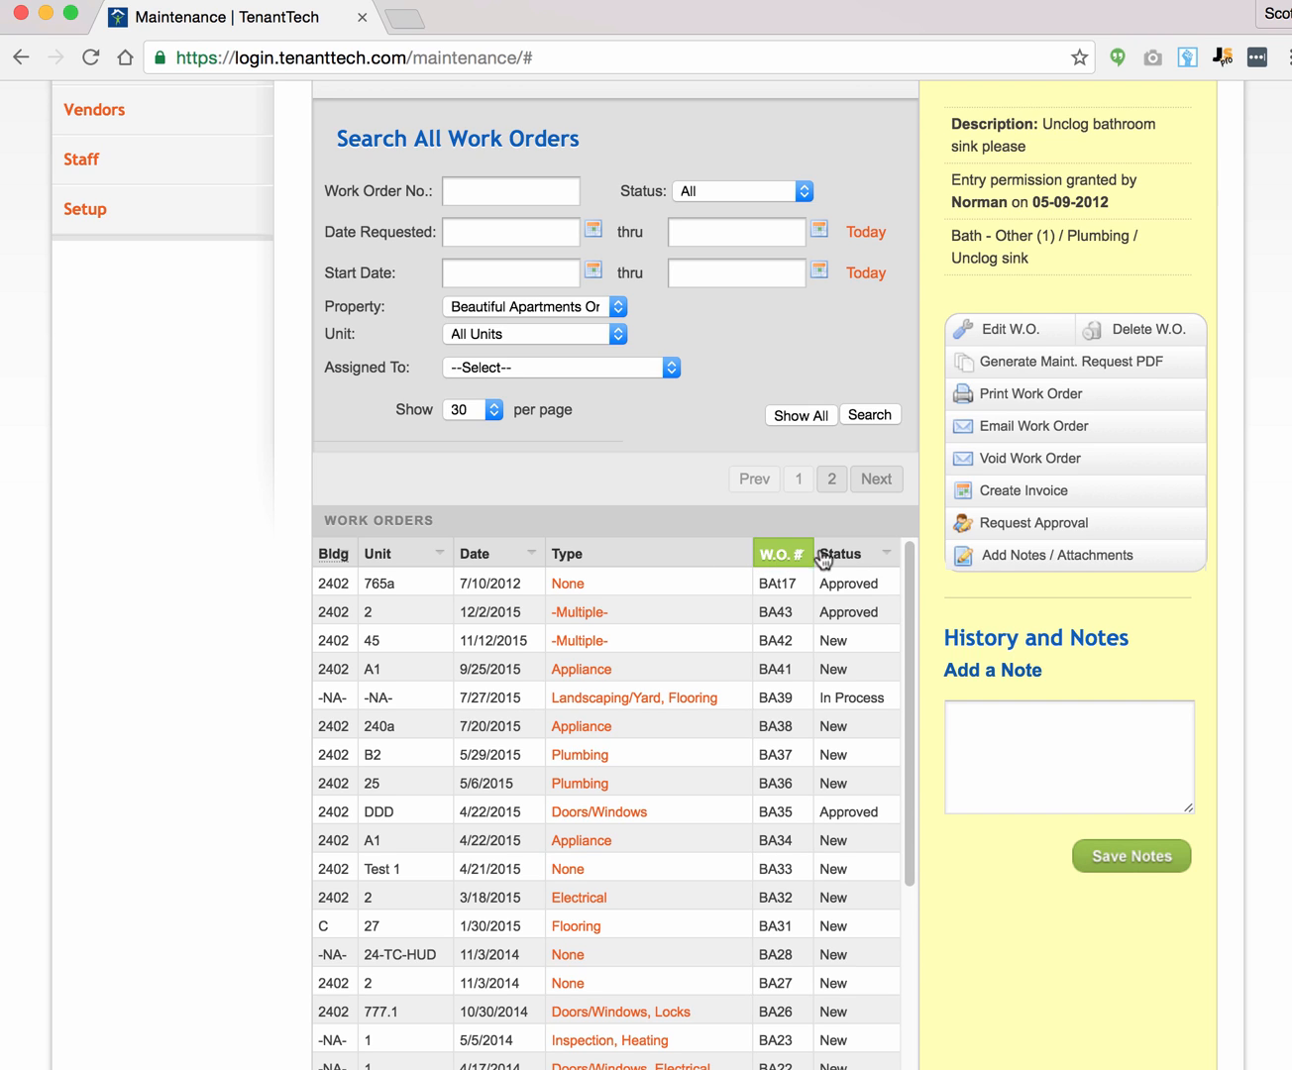
{"action": "left_click", "coordinate": [508, 561]}
{"action": "left_click", "coordinate": [505, 561]}
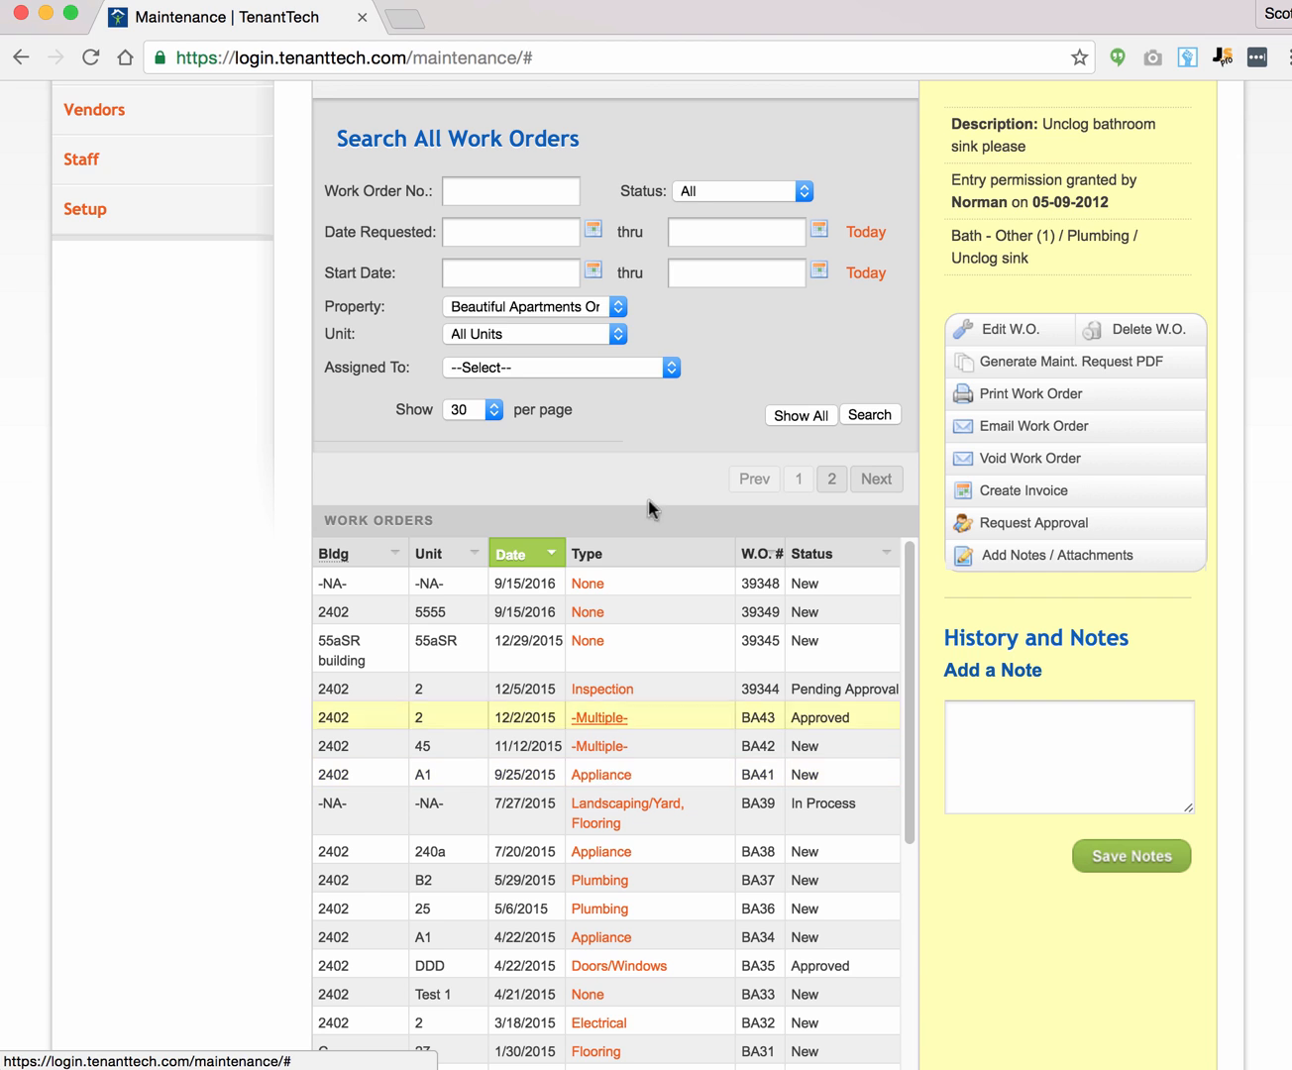
Step: Start a new work order, which gets number 39350 for Beautiful Apartments Oregon
{"action": "scroll", "coordinate": [887, 396], "scroll_direction": "up", "scroll_amount": 1}
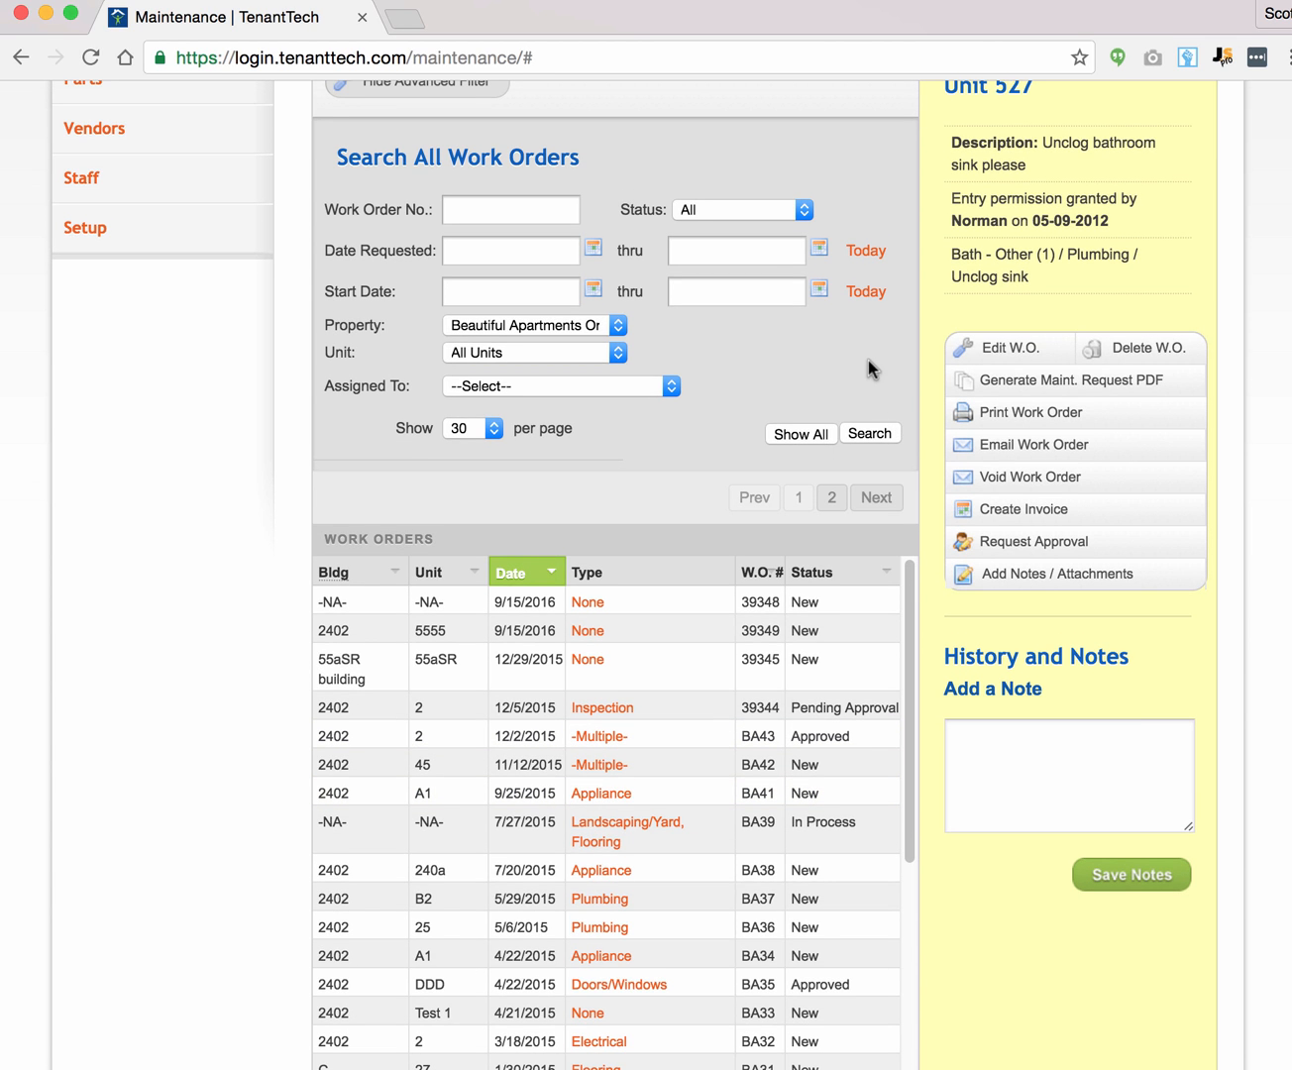
{"action": "scroll", "coordinate": [938, 267], "scroll_direction": "up", "scroll_amount": 5}
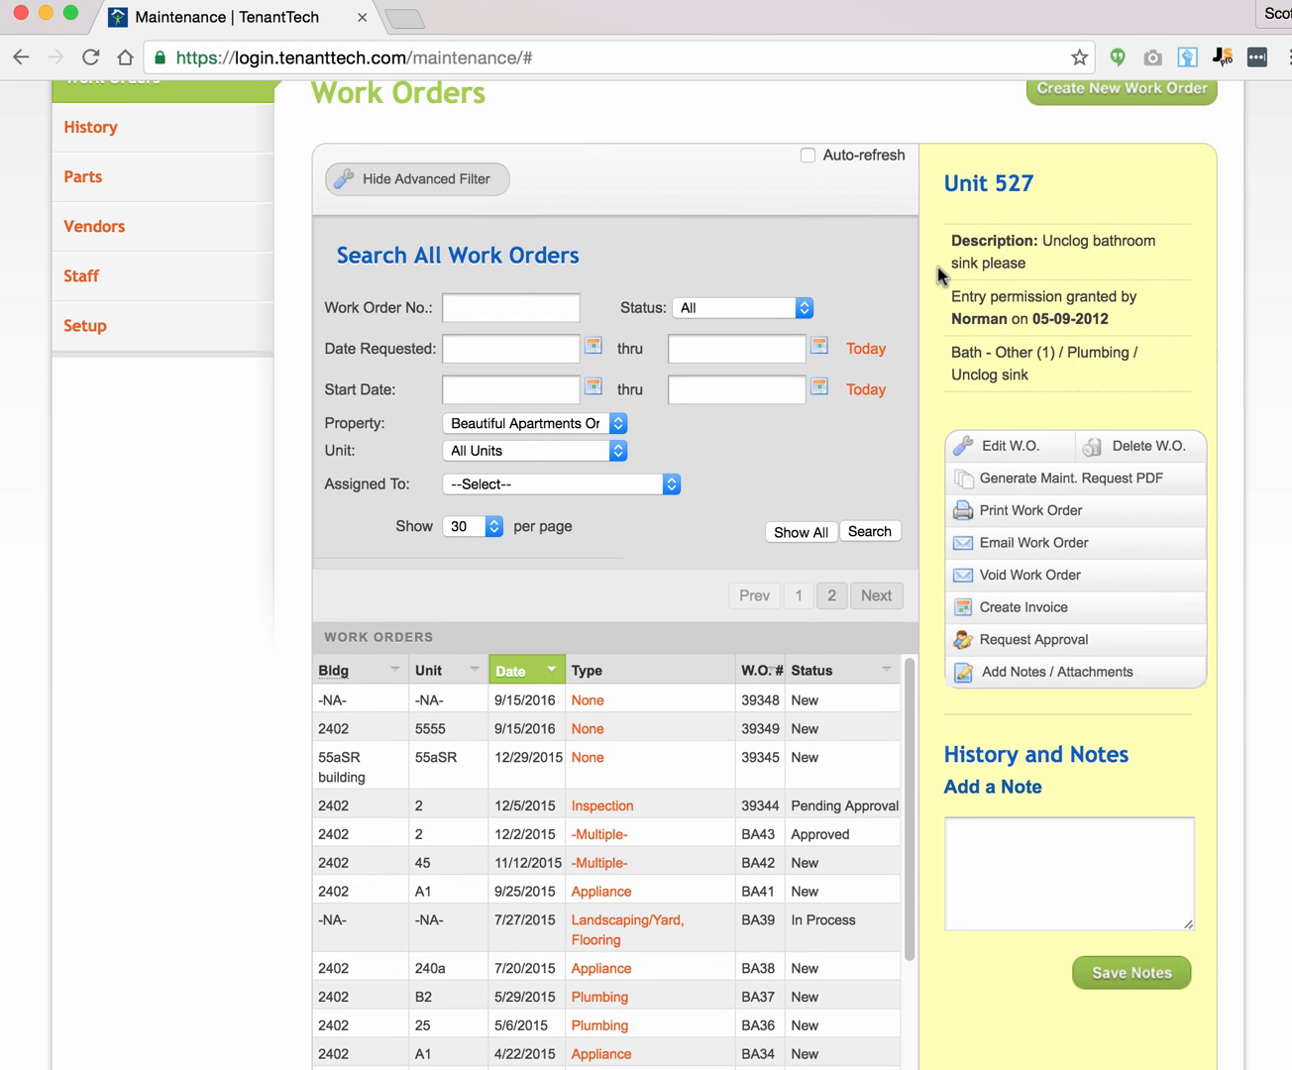
{"action": "scroll", "coordinate": [938, 266], "scroll_direction": "up", "scroll_amount": 3}
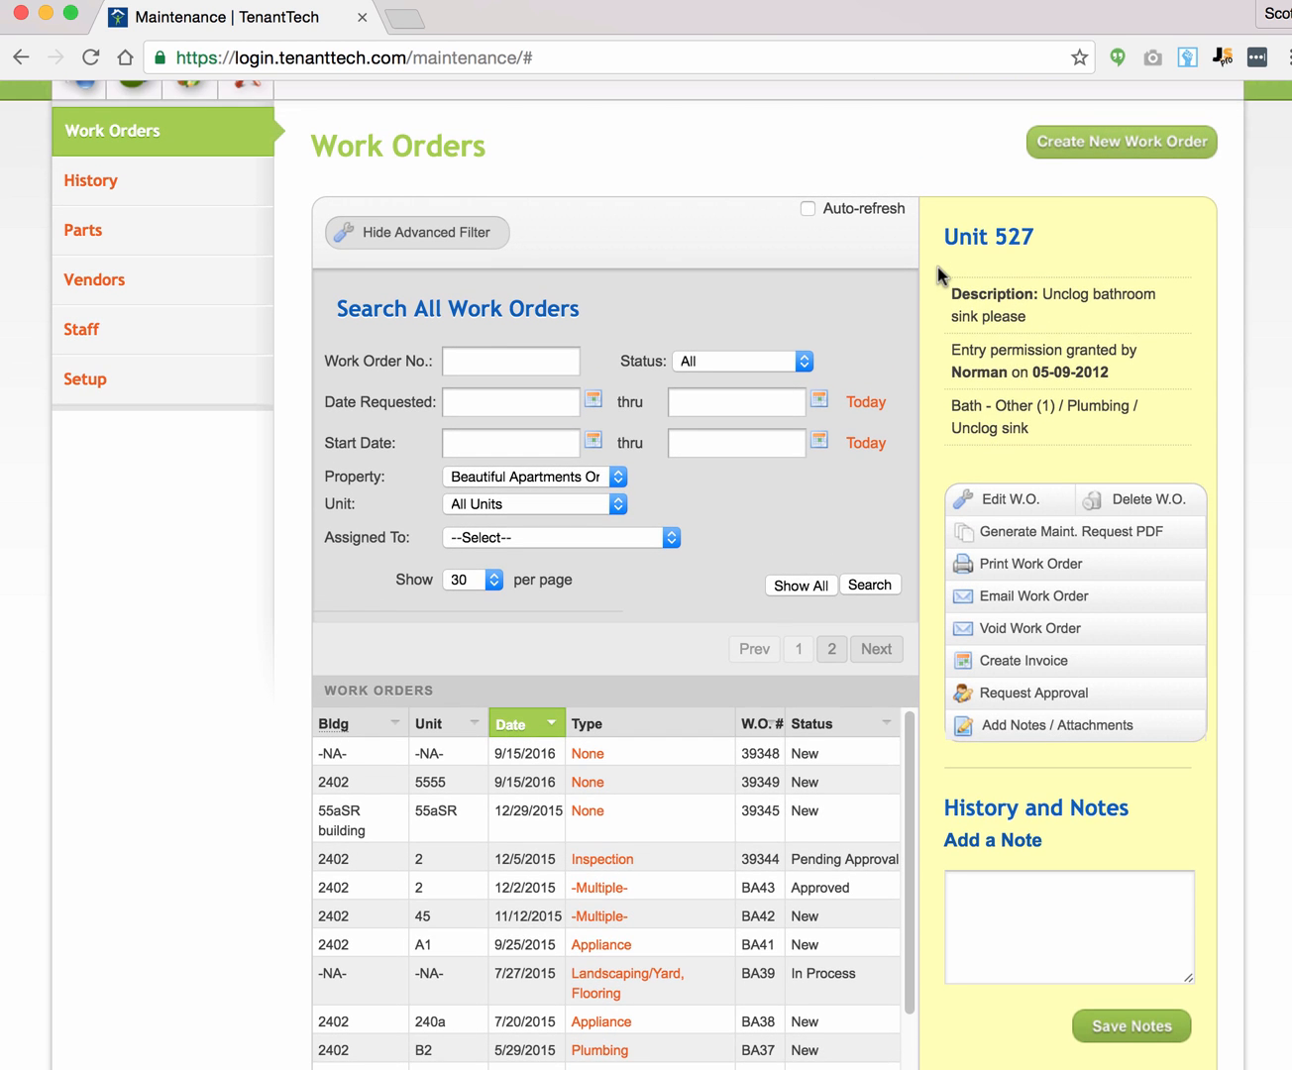
{"action": "left_click", "coordinate": [1067, 149]}
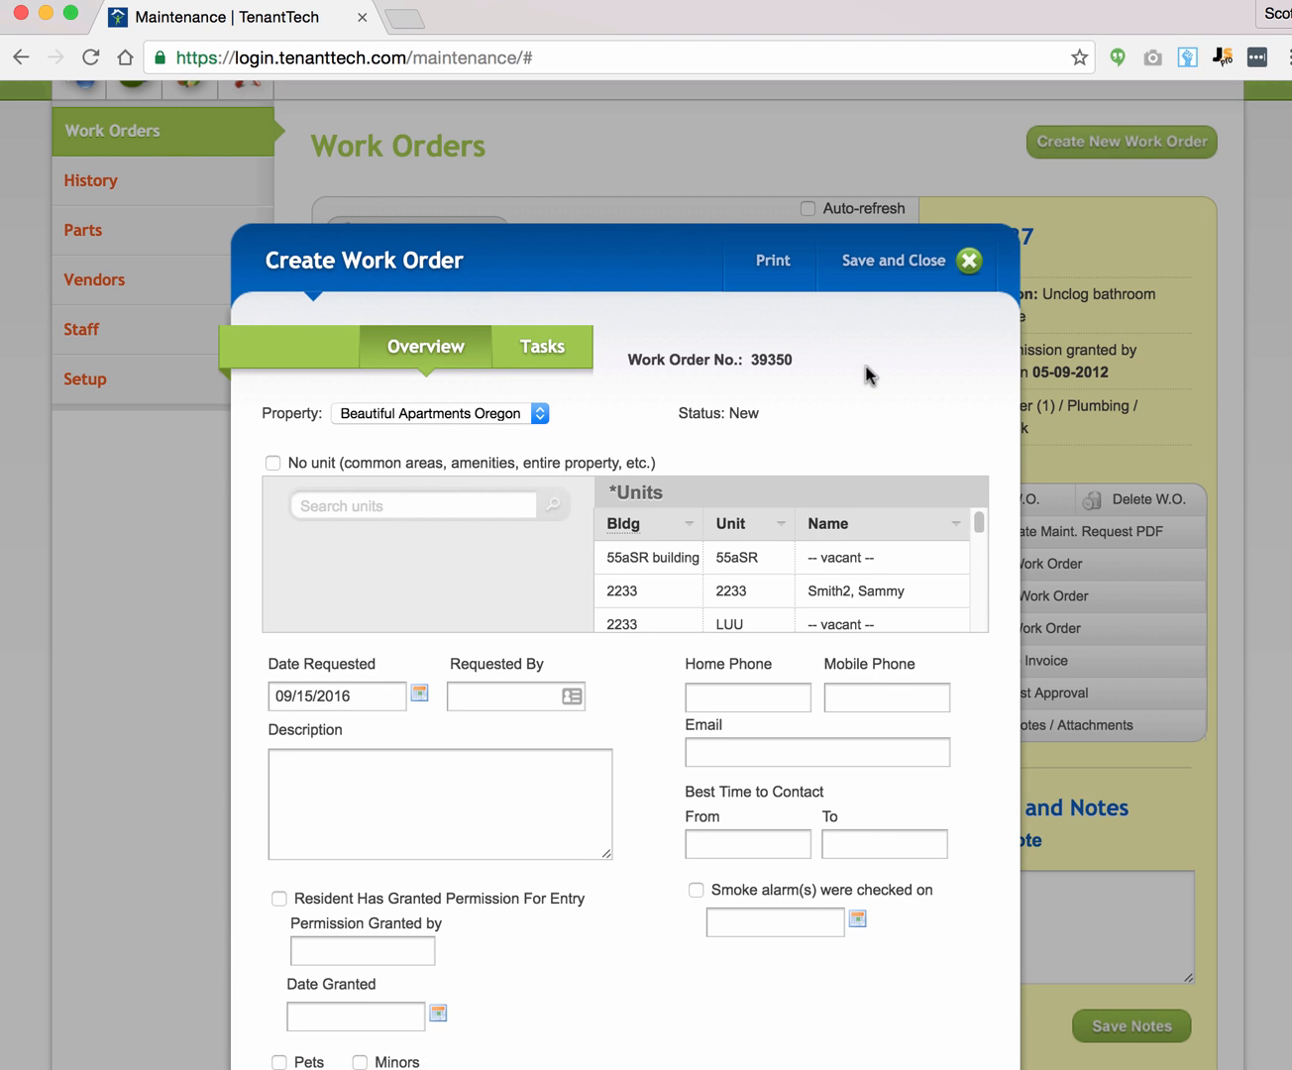
Step: Keep Beautiful Apartments Oregon as the property and select building 2402, unit LEX
{"action": "scroll", "coordinate": [864, 362], "scroll_direction": "down", "scroll_amount": 8}
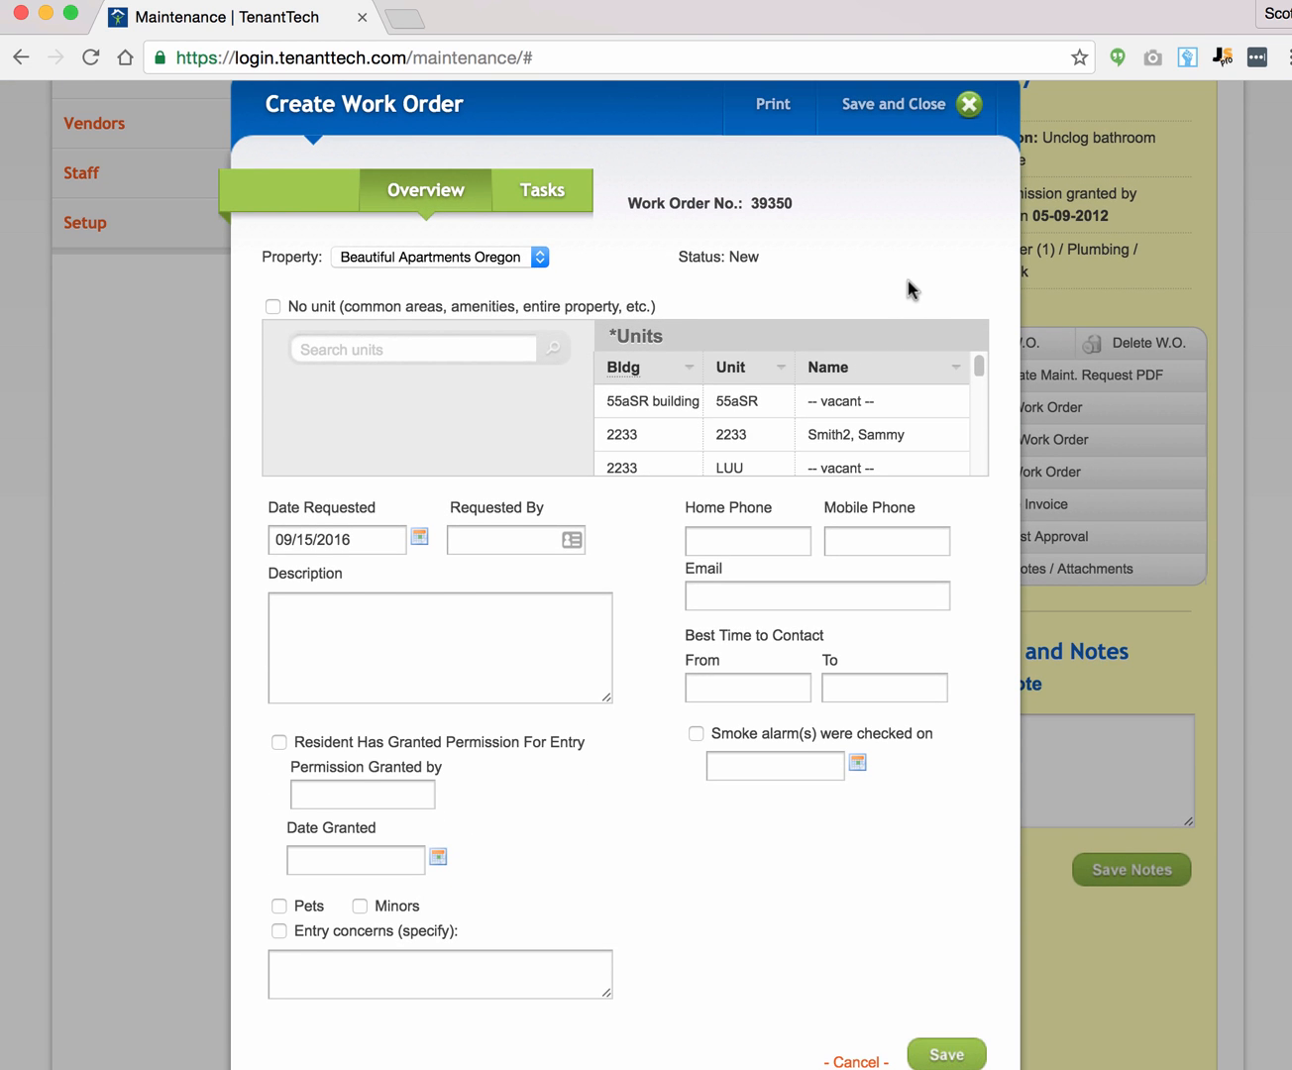
{"action": "left_click", "coordinate": [444, 255]}
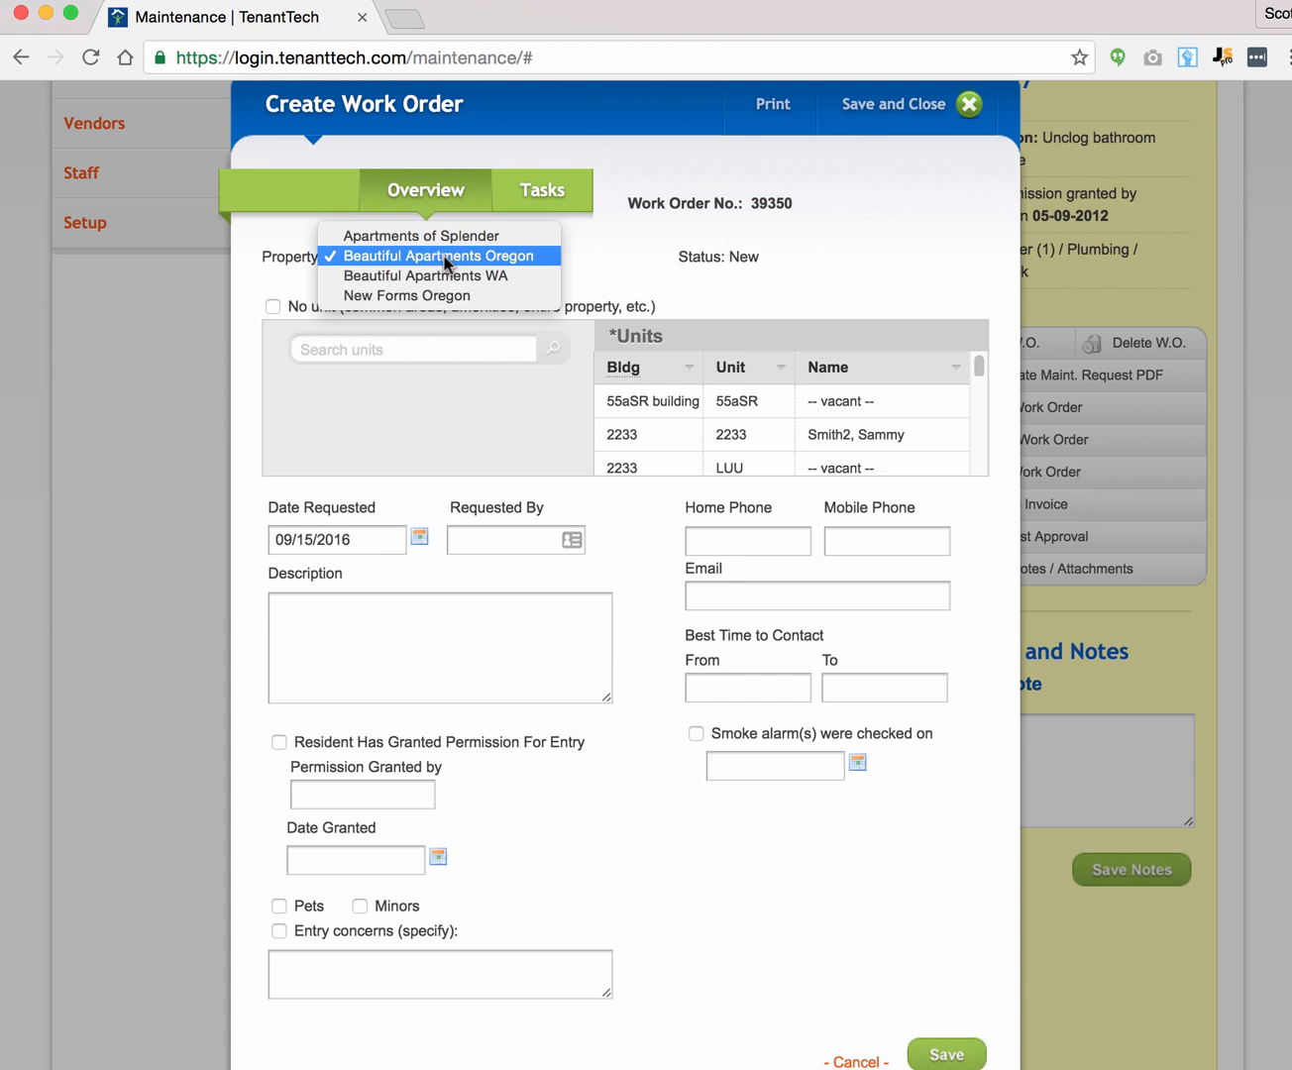
{"action": "left_click", "coordinate": [615, 266]}
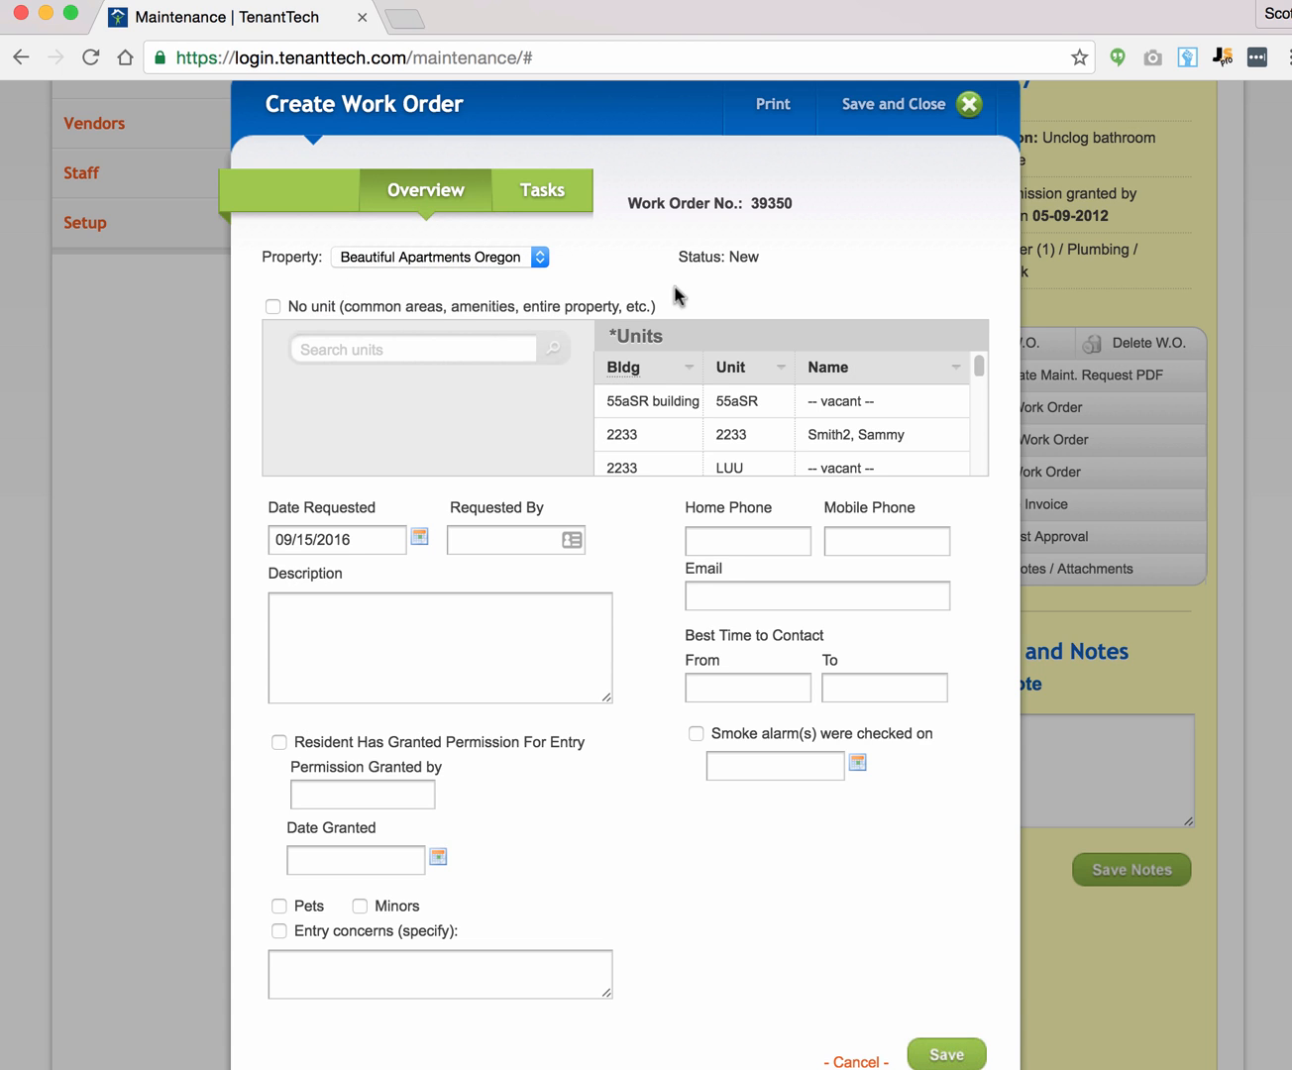
{"action": "left_click", "coordinate": [327, 308]}
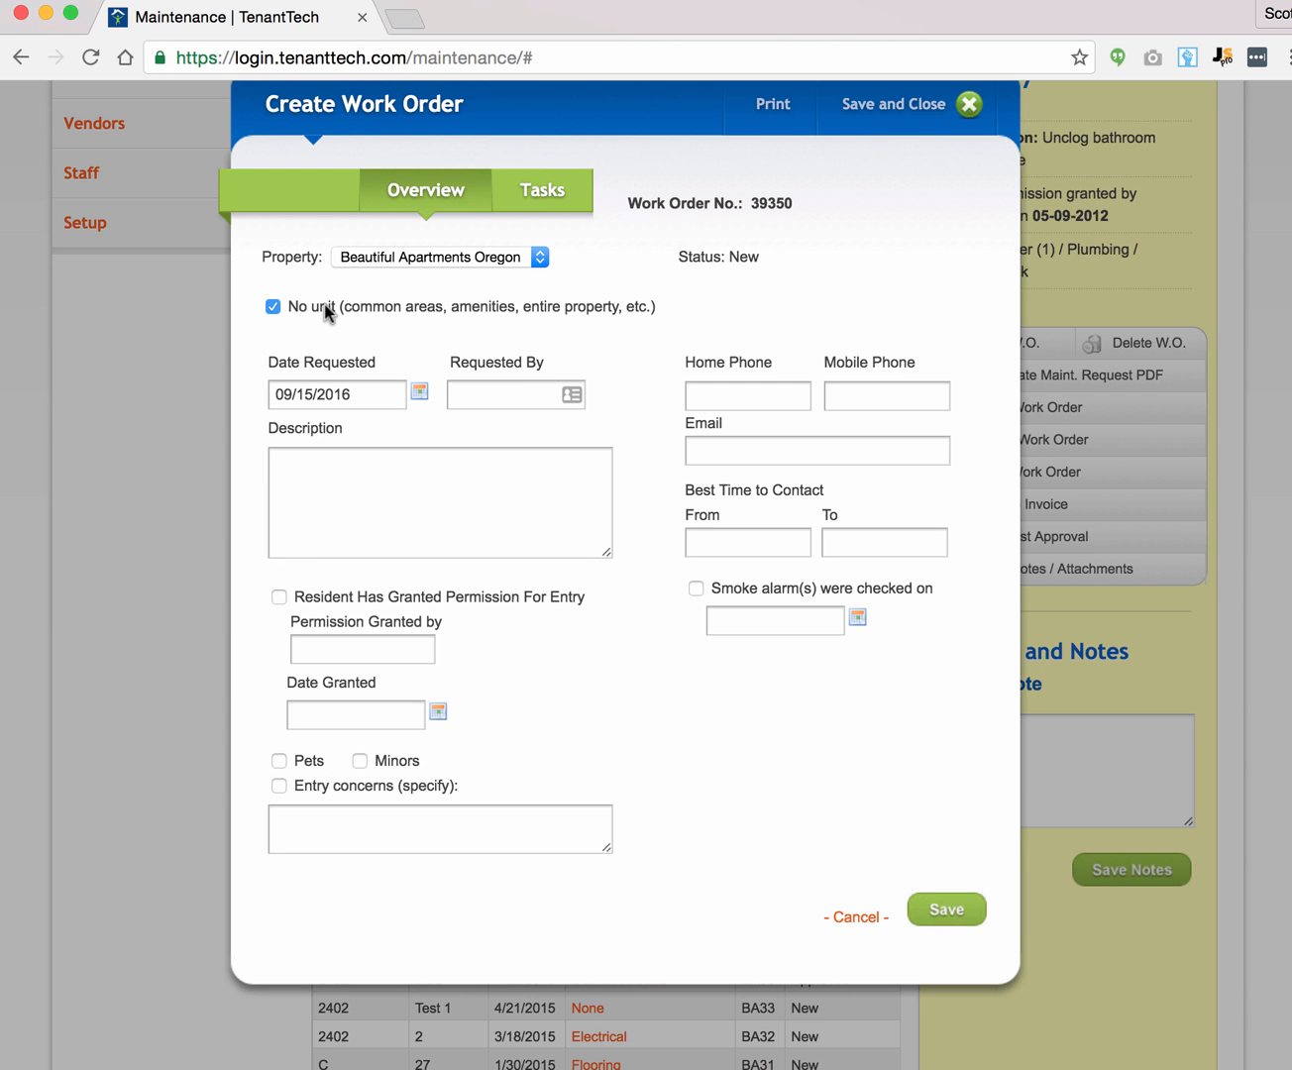
{"action": "left_click", "coordinate": [316, 303]}
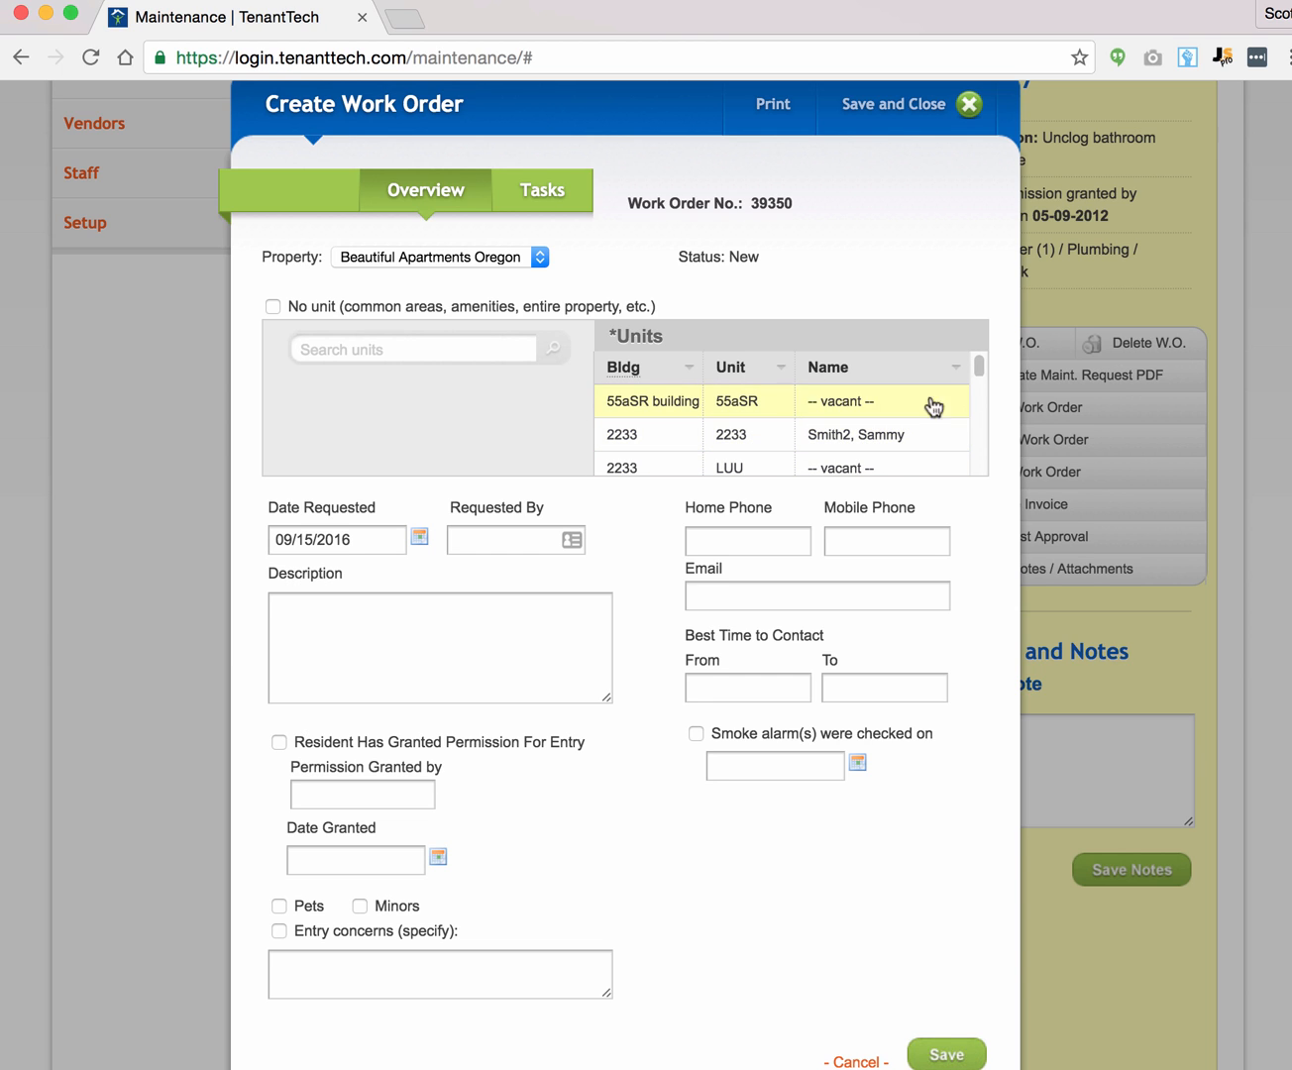
{"action": "left_click_drag", "start_coordinate": [981, 373], "coordinate": [978, 426]}
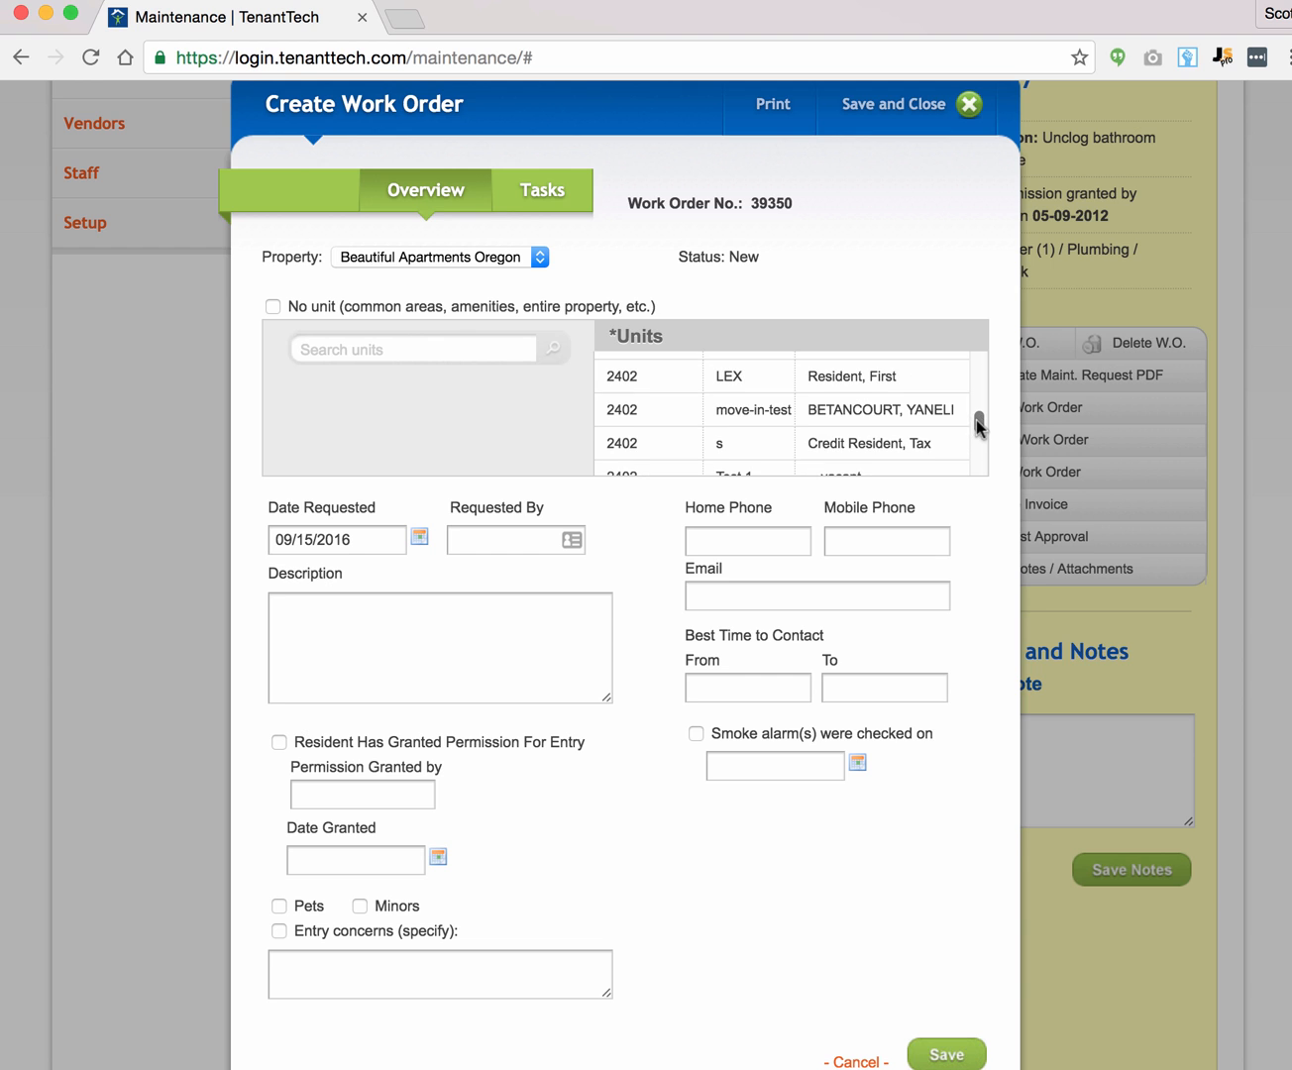
{"action": "left_click", "coordinate": [854, 382]}
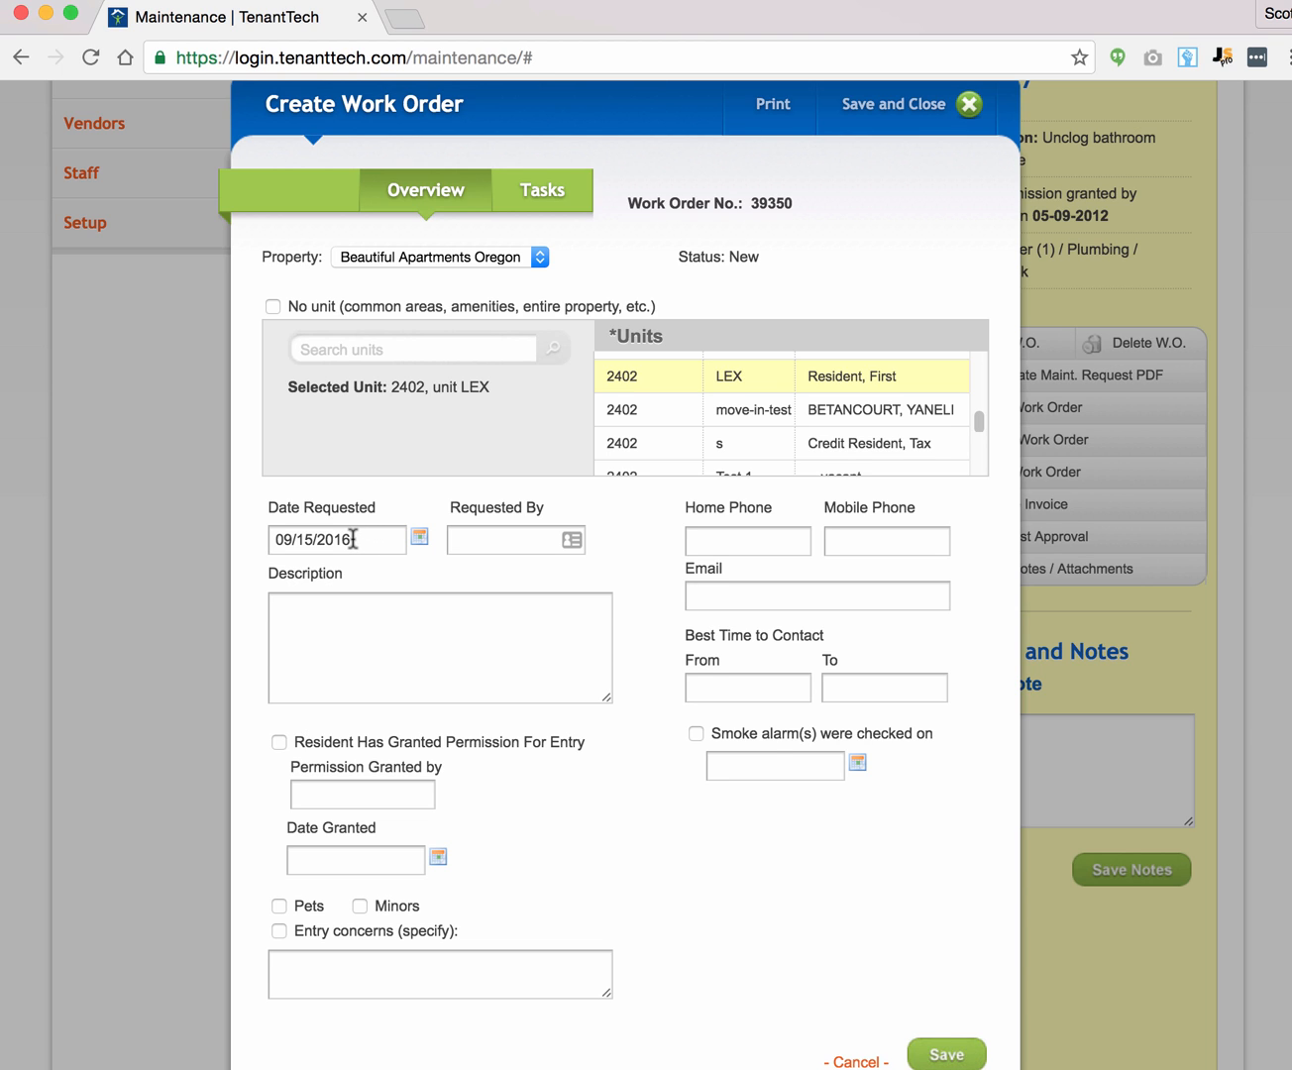
Step: Set the requested date to 09/14/2016 and enter the requester's name, home and mobile phones
{"action": "left_click", "coordinate": [422, 538]}
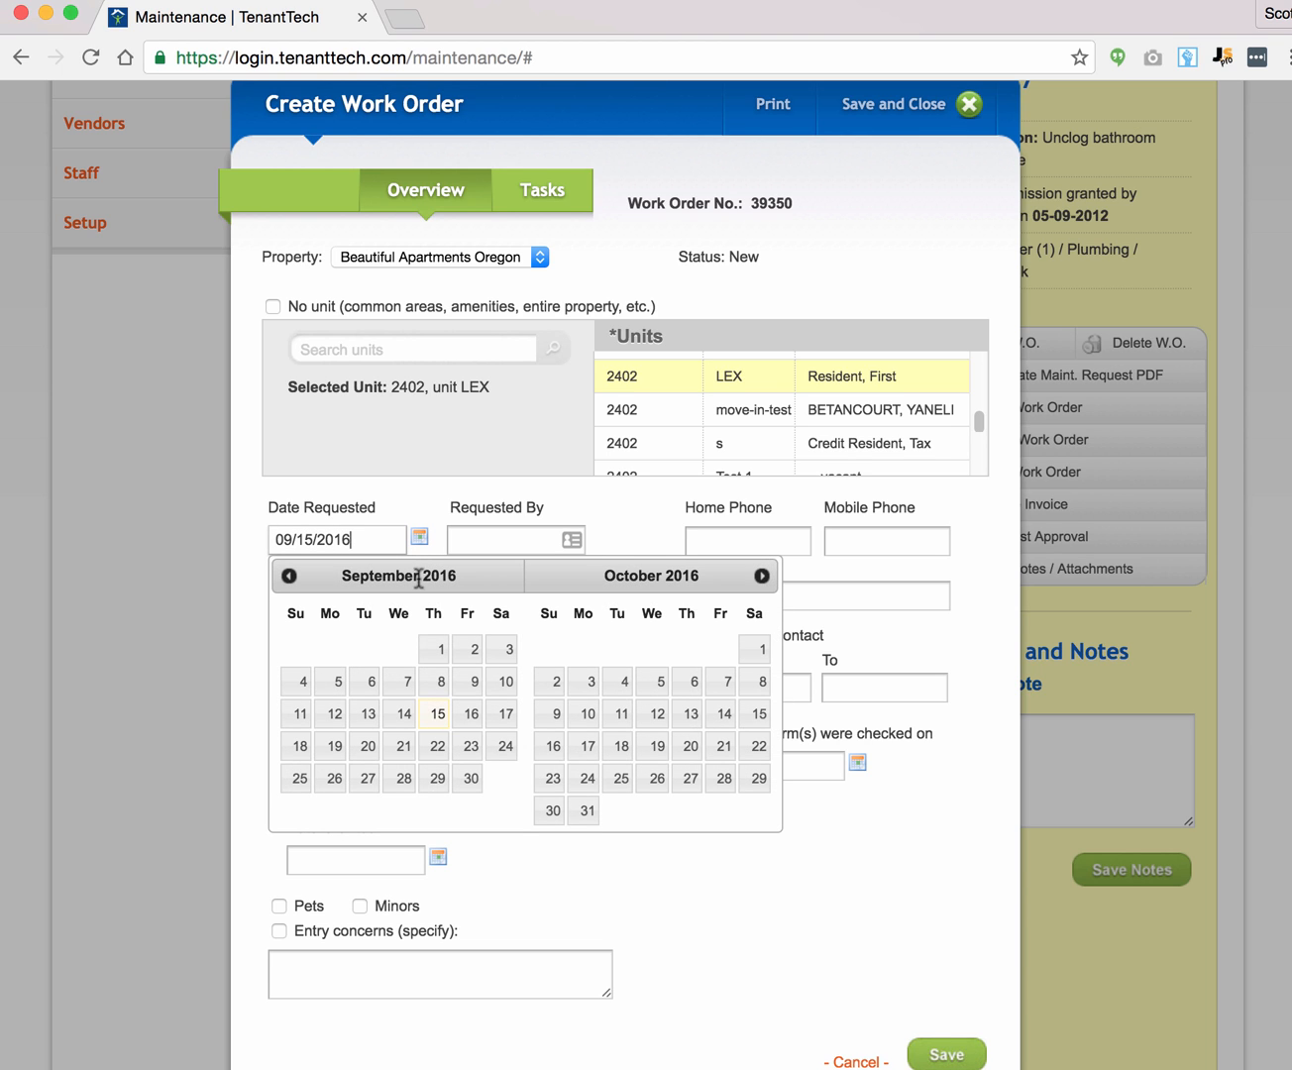
{"action": "left_click", "coordinate": [405, 713]}
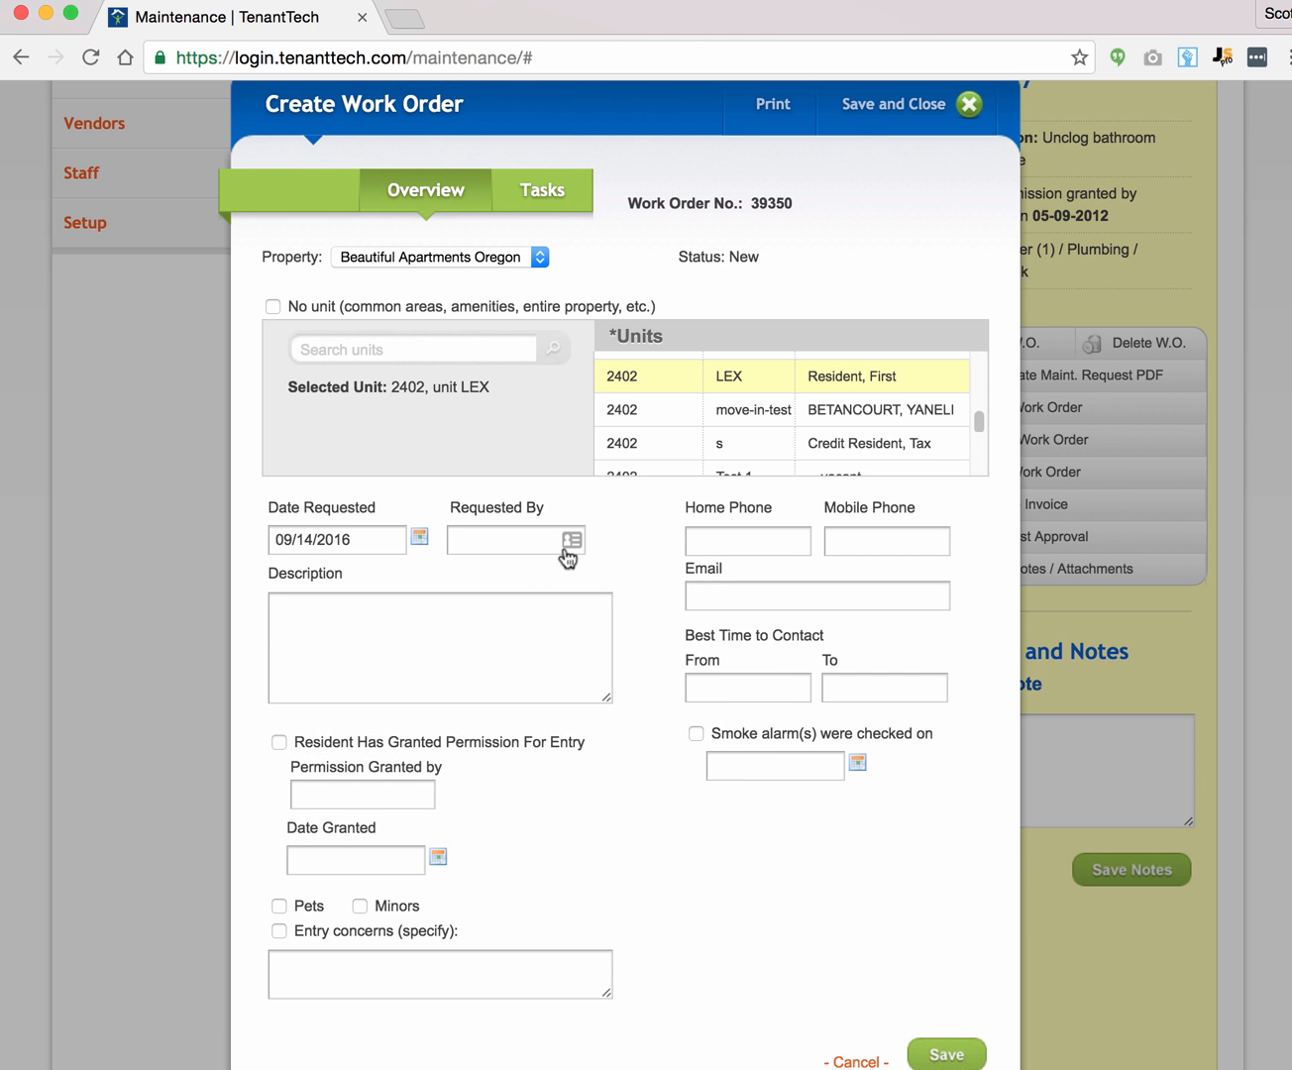
{"action": "left_click", "coordinate": [524, 533]}
{"action": "type", "text": "Joh"}
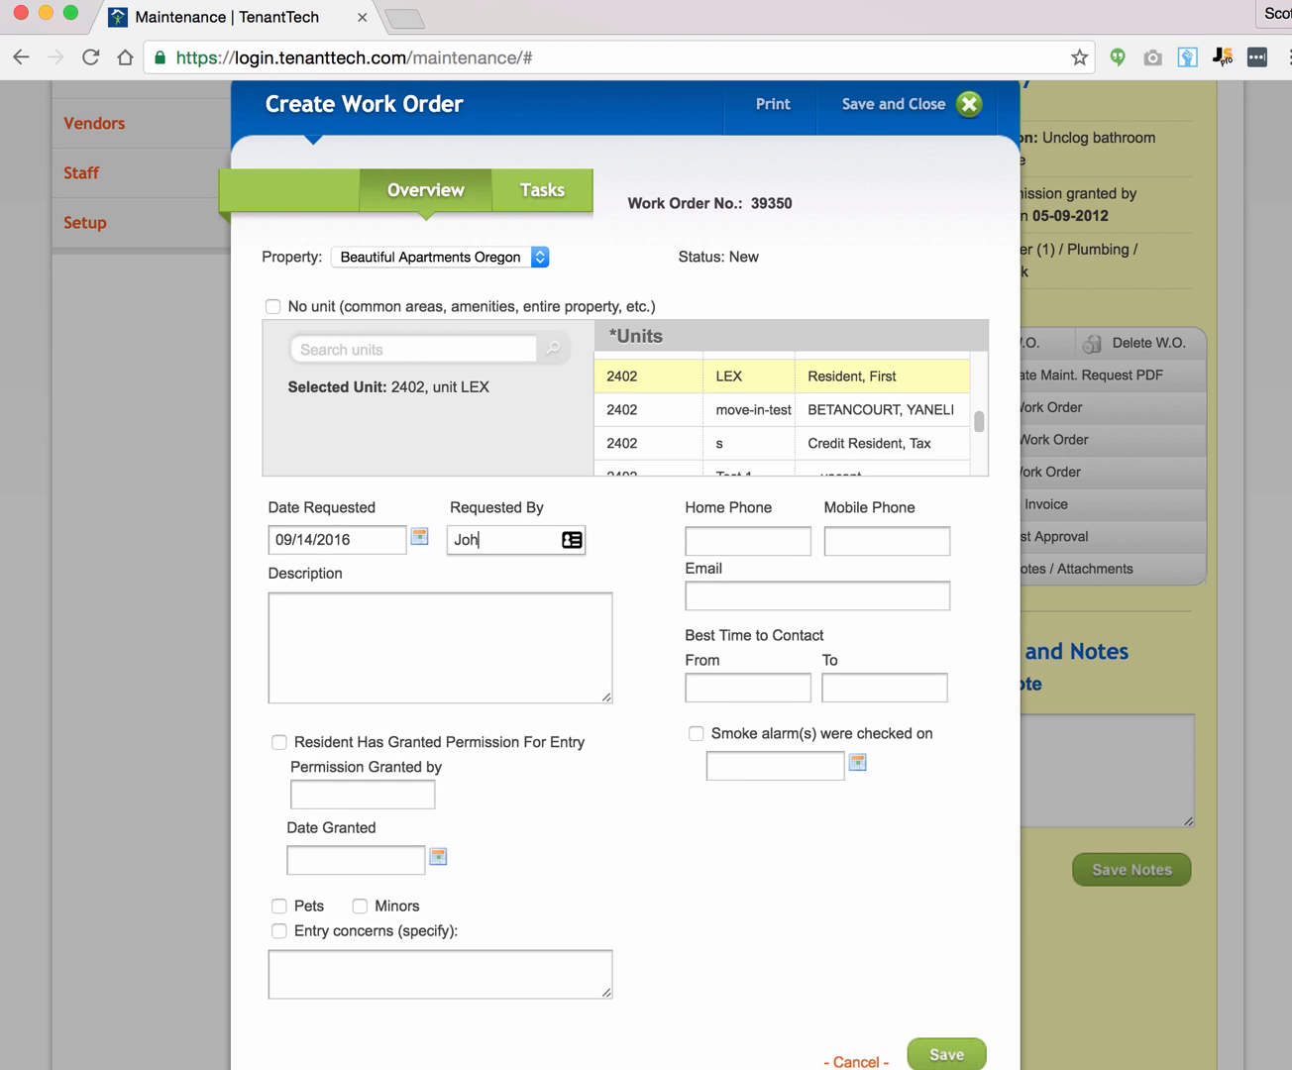
{"action": "type", "text": "n Smith"}
{"action": "left_click", "coordinate": [722, 537]}
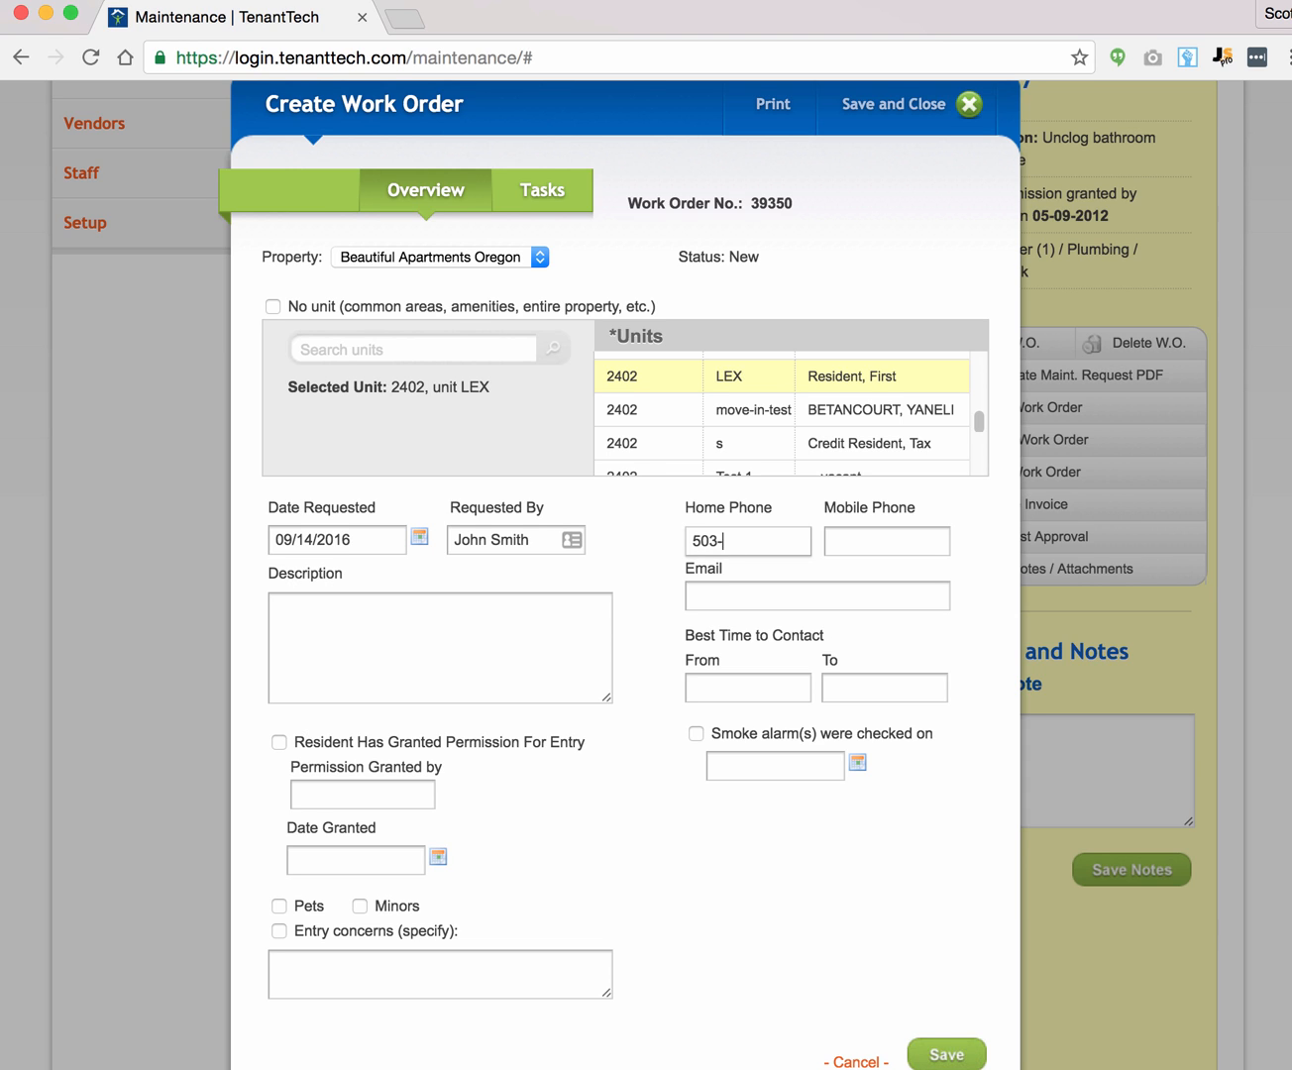
{"action": "key", "text": "Tab"}
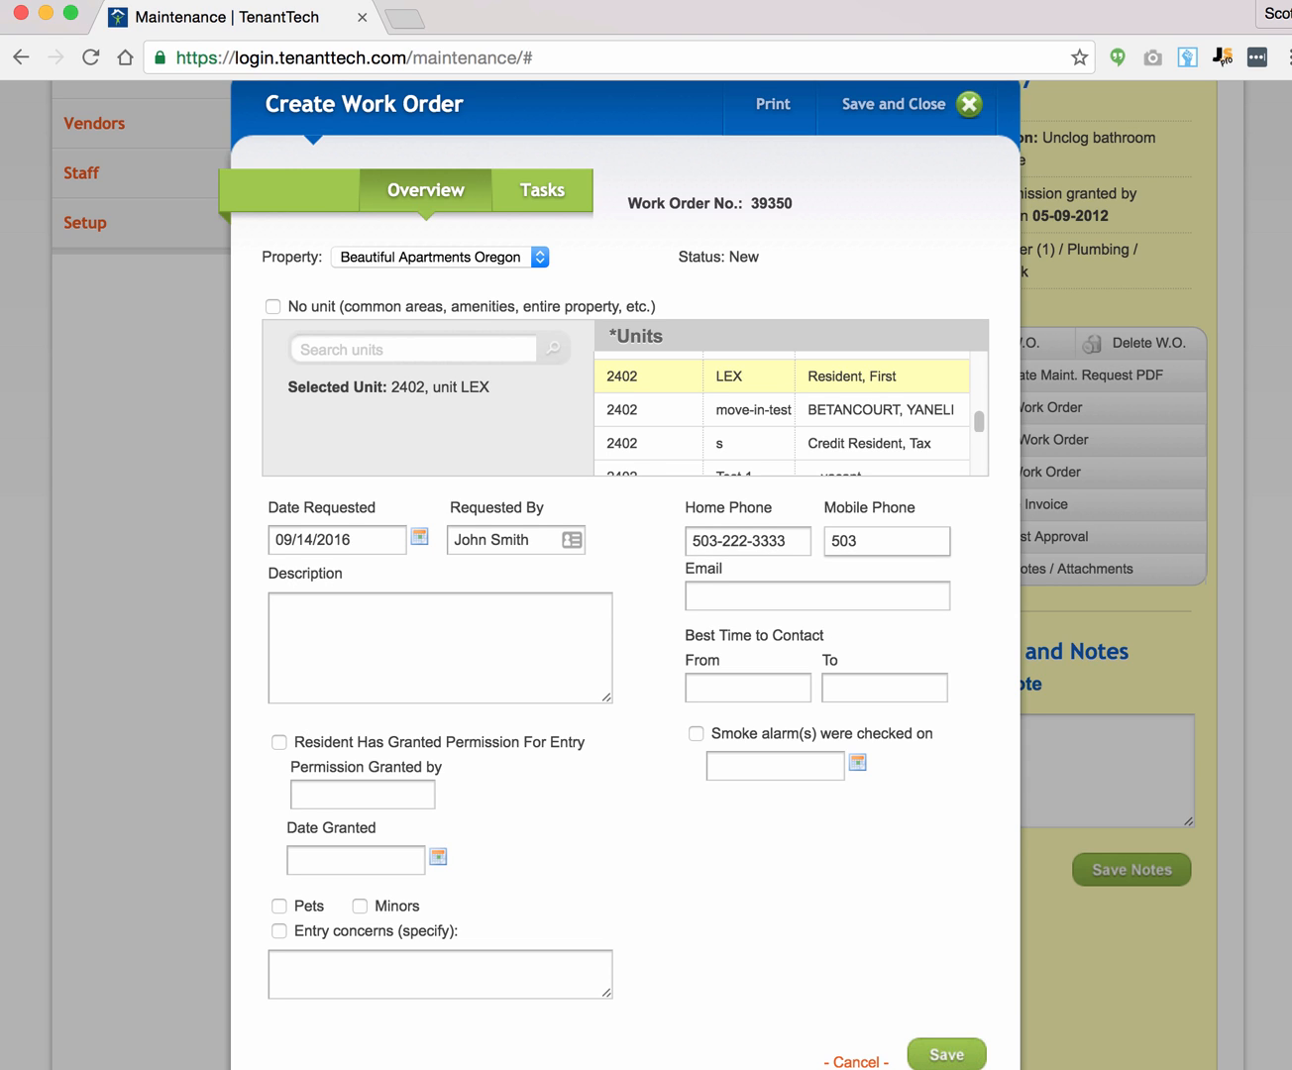
Step: Enter the requester's e-mail address and the description 'Testing.'
{"action": "key", "text": "Tab"}
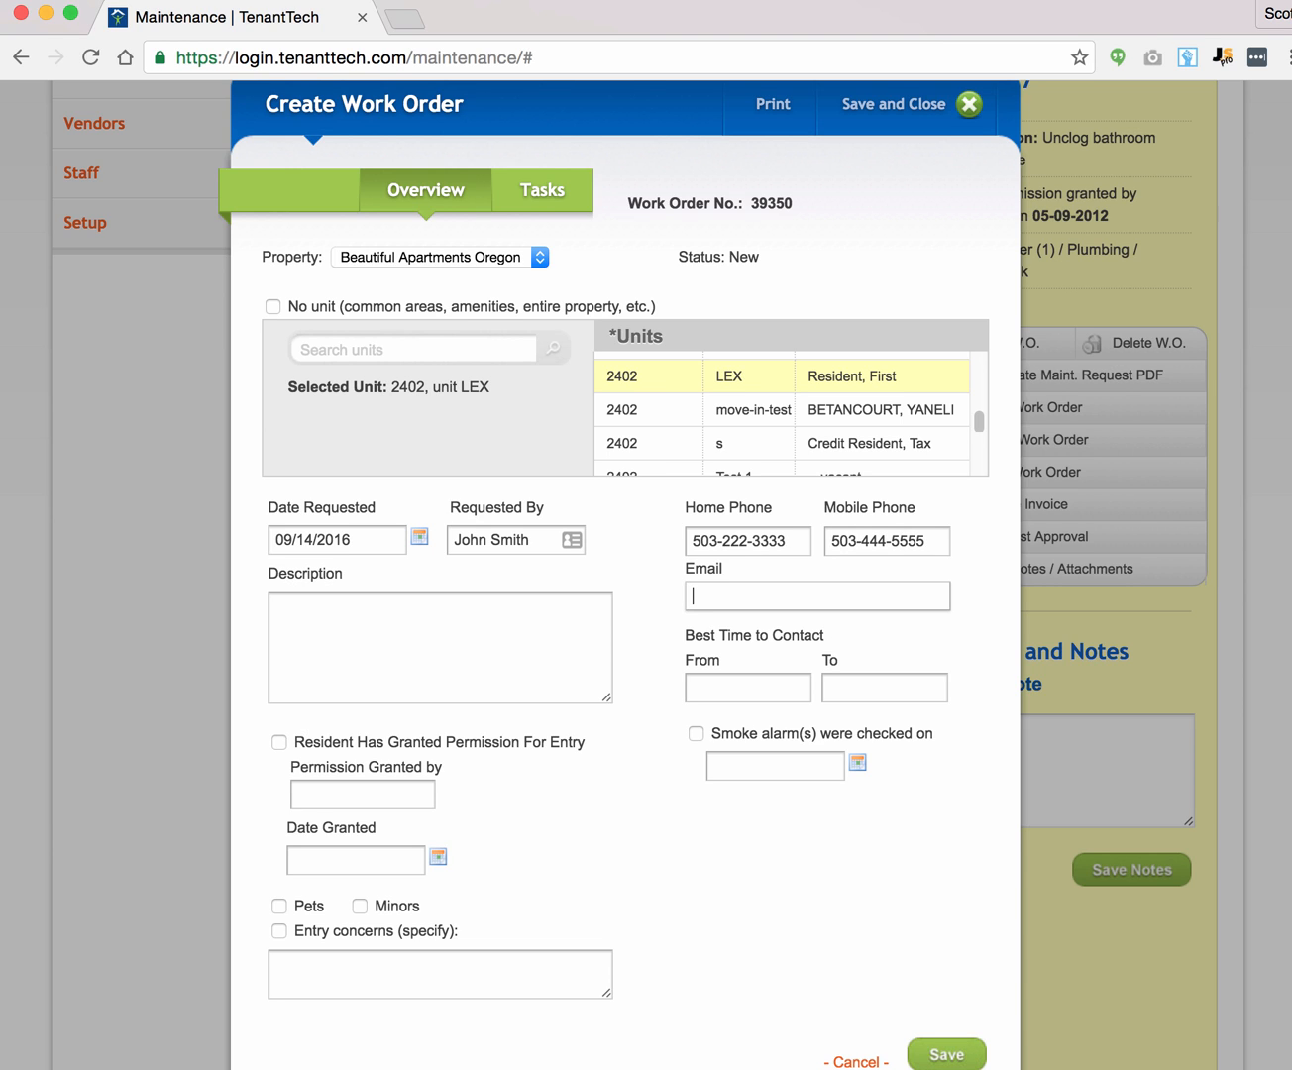
{"action": "type", "text": "test@exacom"}
{"action": "left_click", "coordinate": [393, 626]}
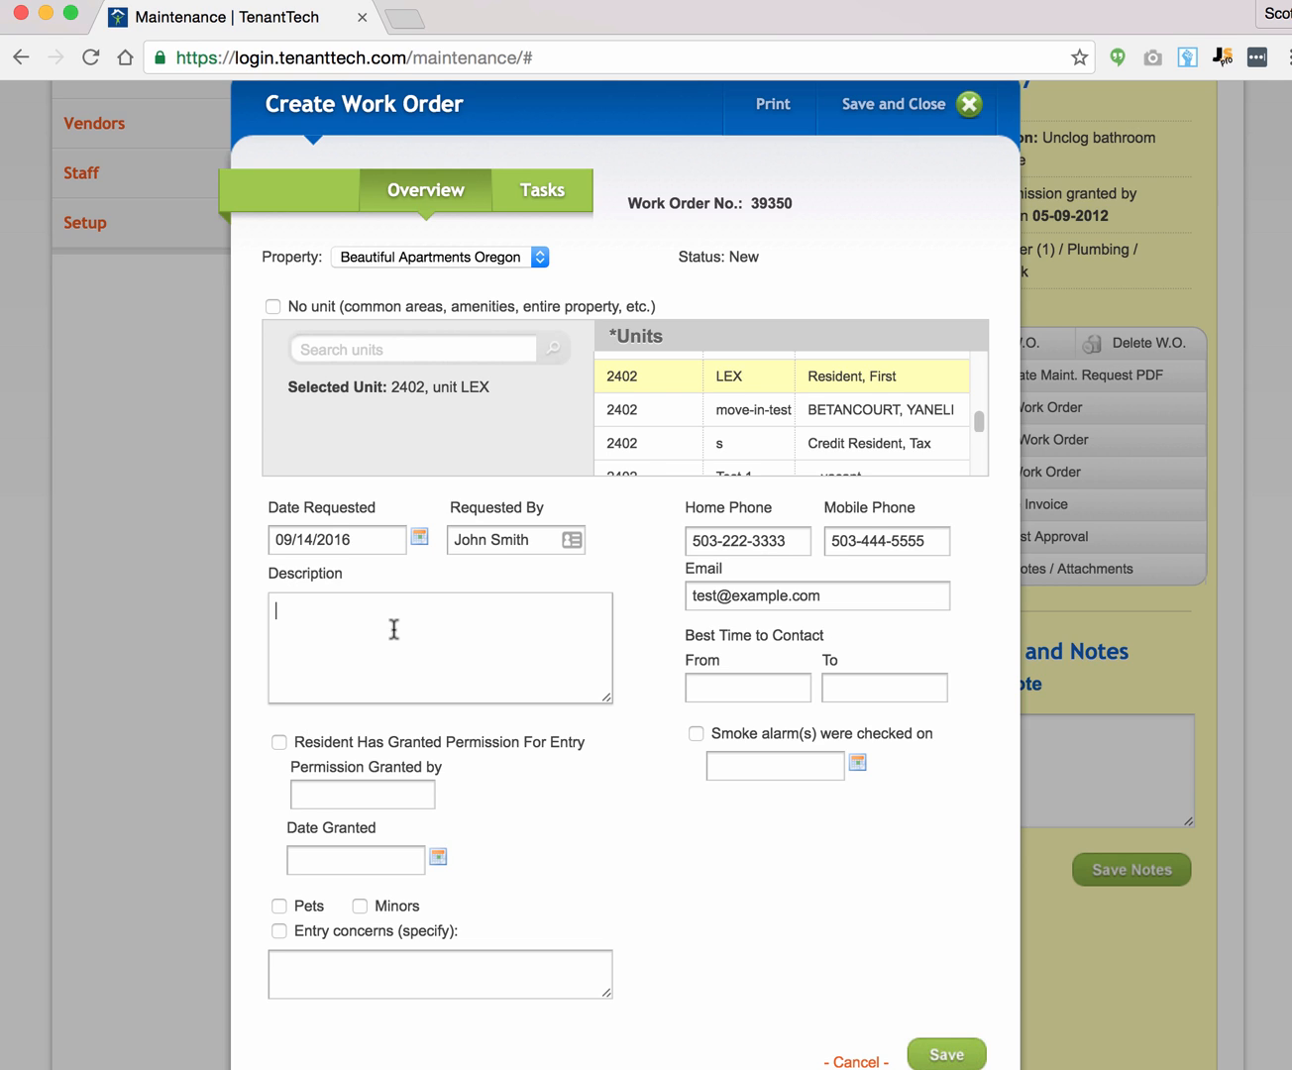
{"action": "type", "text": "Testing."}
{"action": "left_click", "coordinate": [756, 698]}
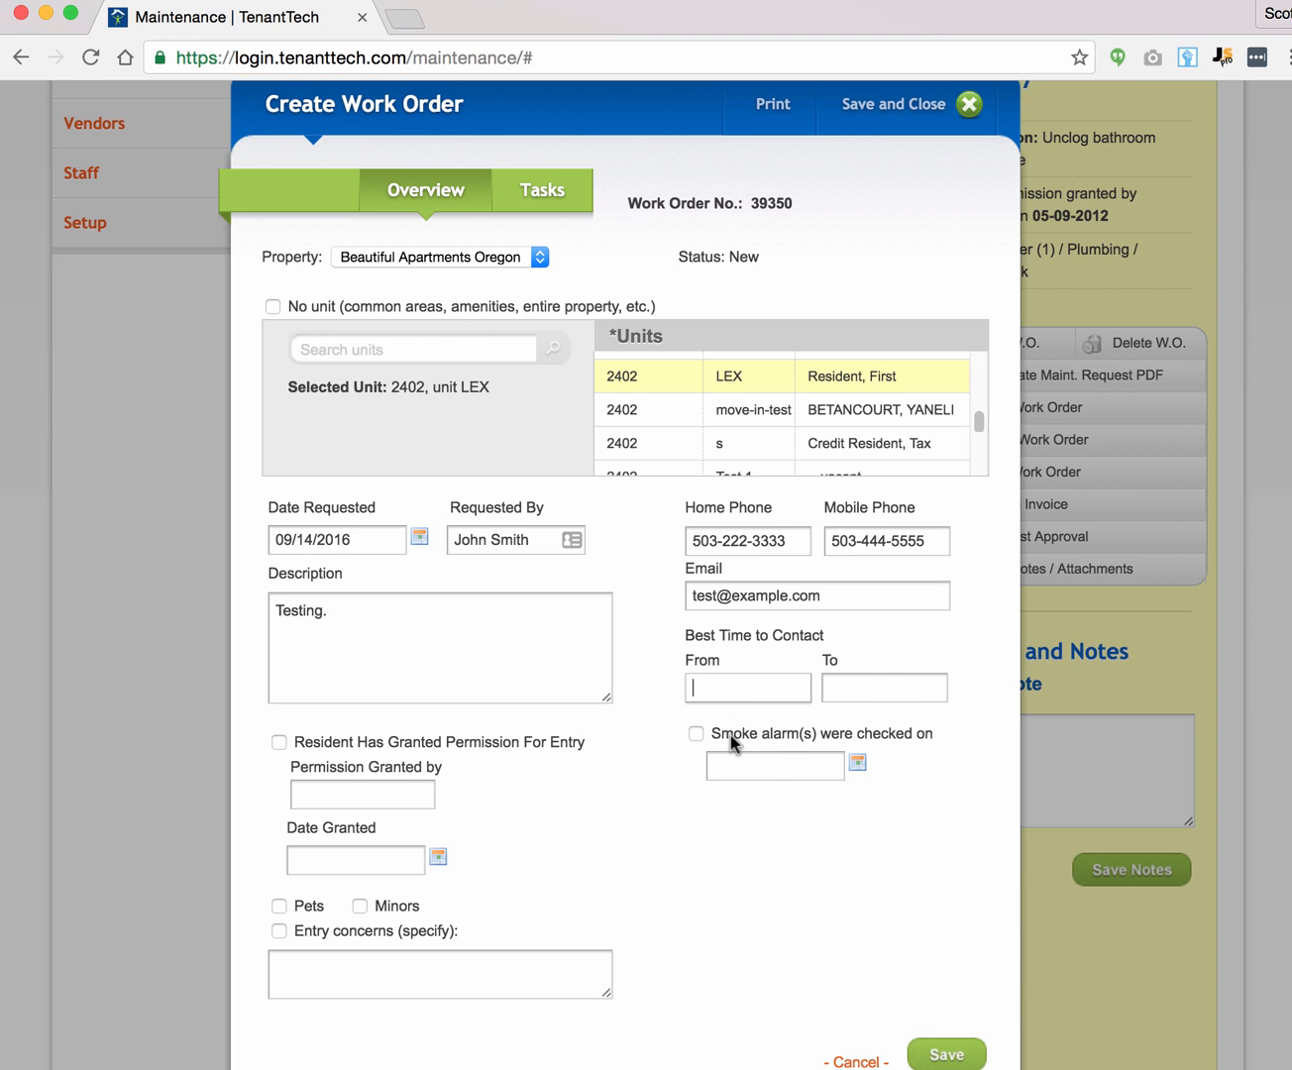
Step: Record that the resident granted entry permission, naming the granter, dated 09/15/2016
{"action": "scroll", "coordinate": [654, 750], "scroll_direction": "down", "scroll_amount": 3}
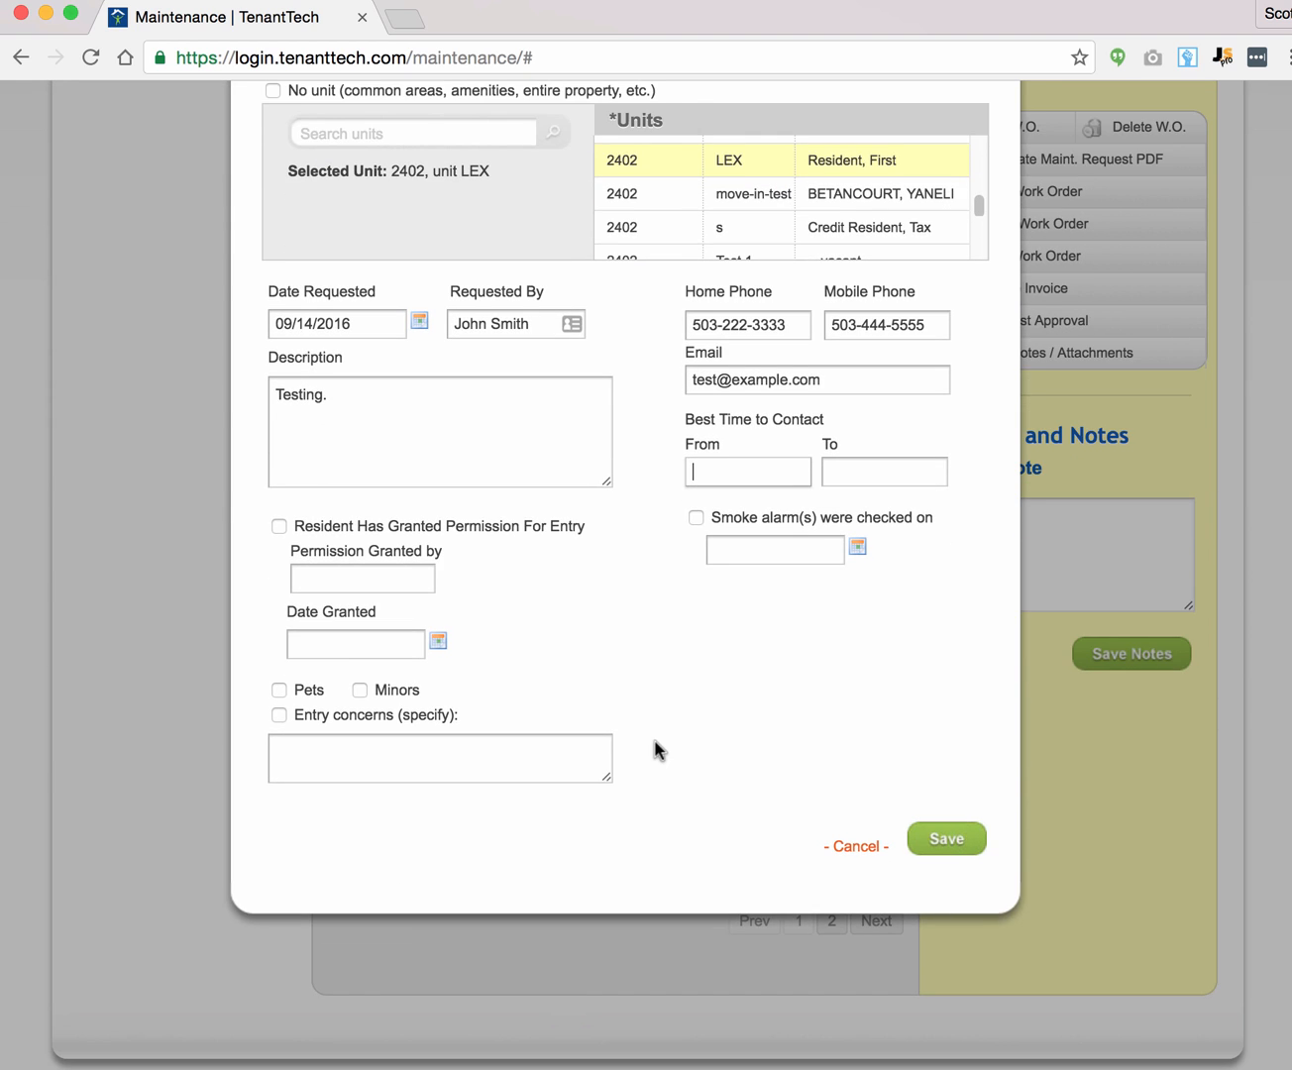
{"action": "left_click", "coordinate": [311, 526]}
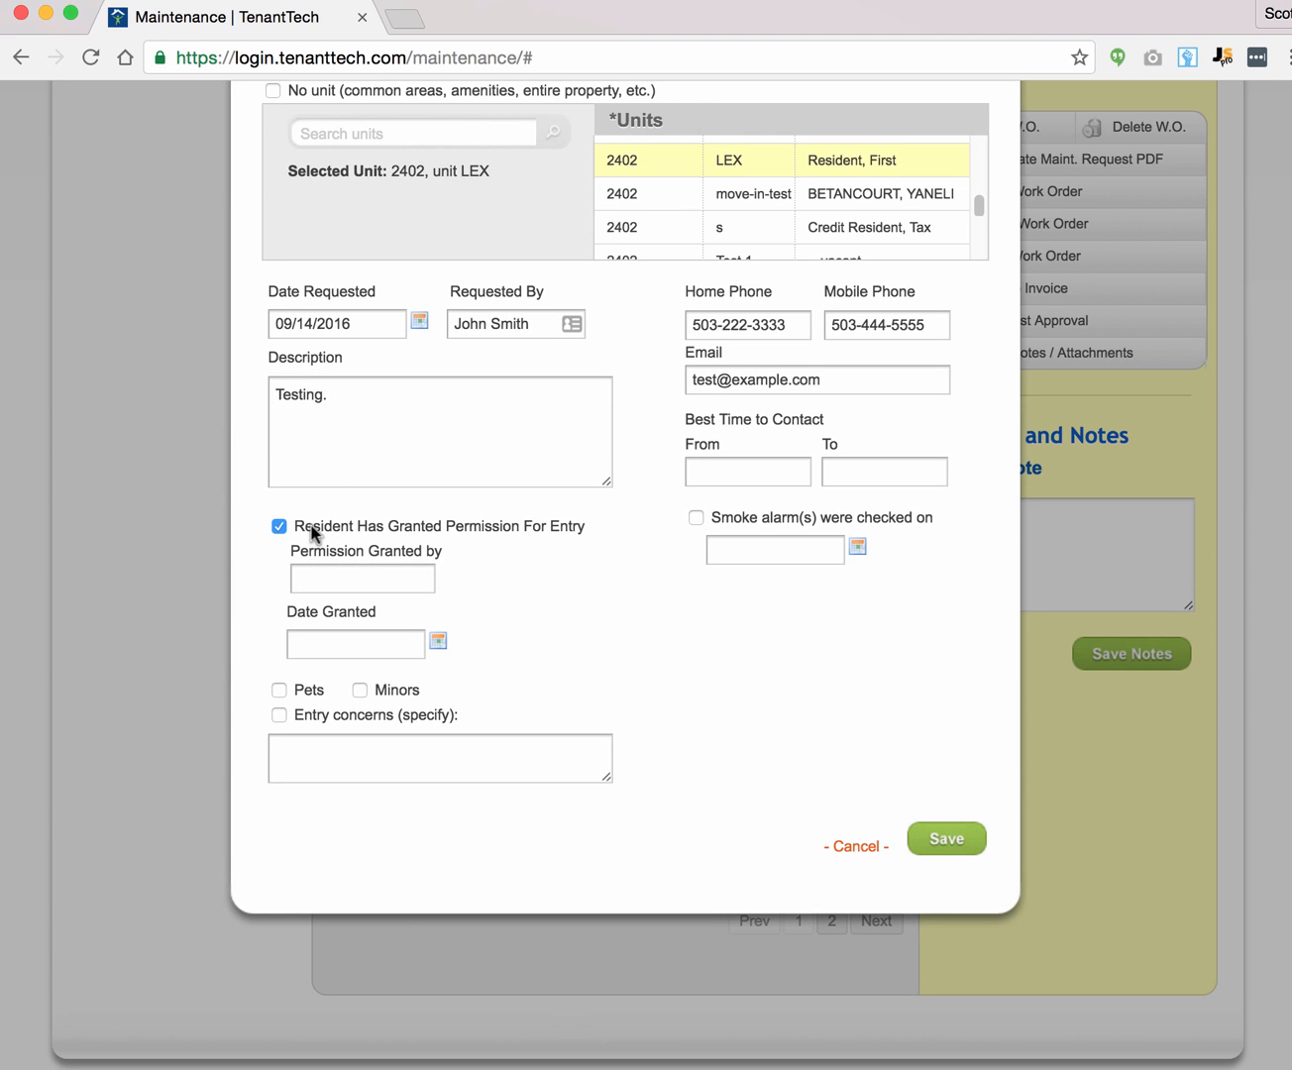
{"action": "left_click", "coordinate": [339, 580]}
{"action": "type", "text": "John Smith"}
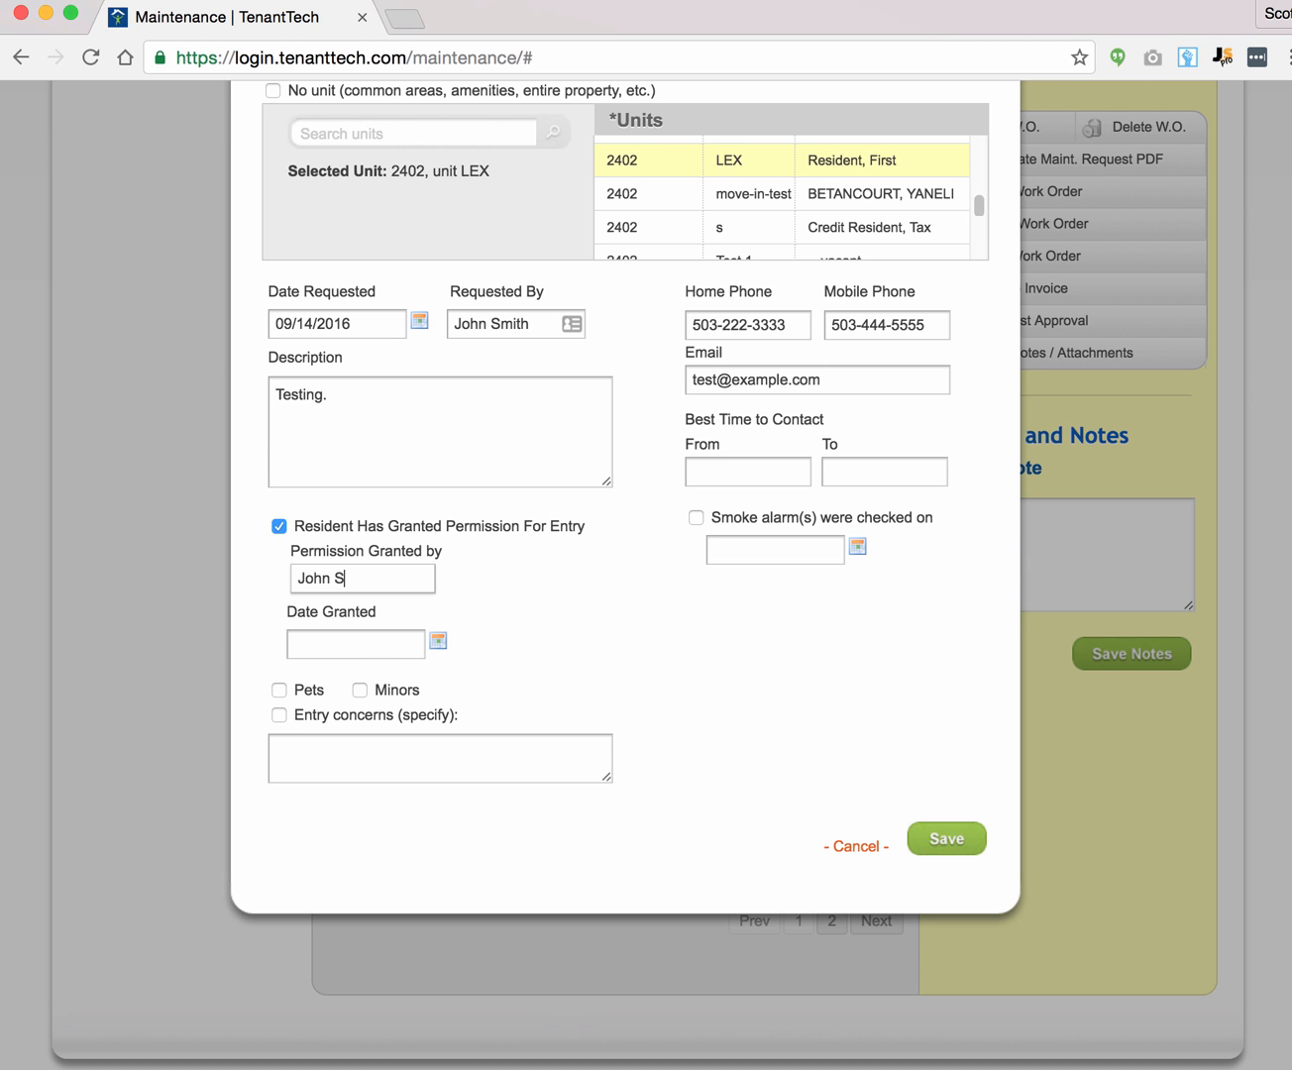
{"action": "left_click", "coordinate": [434, 642]}
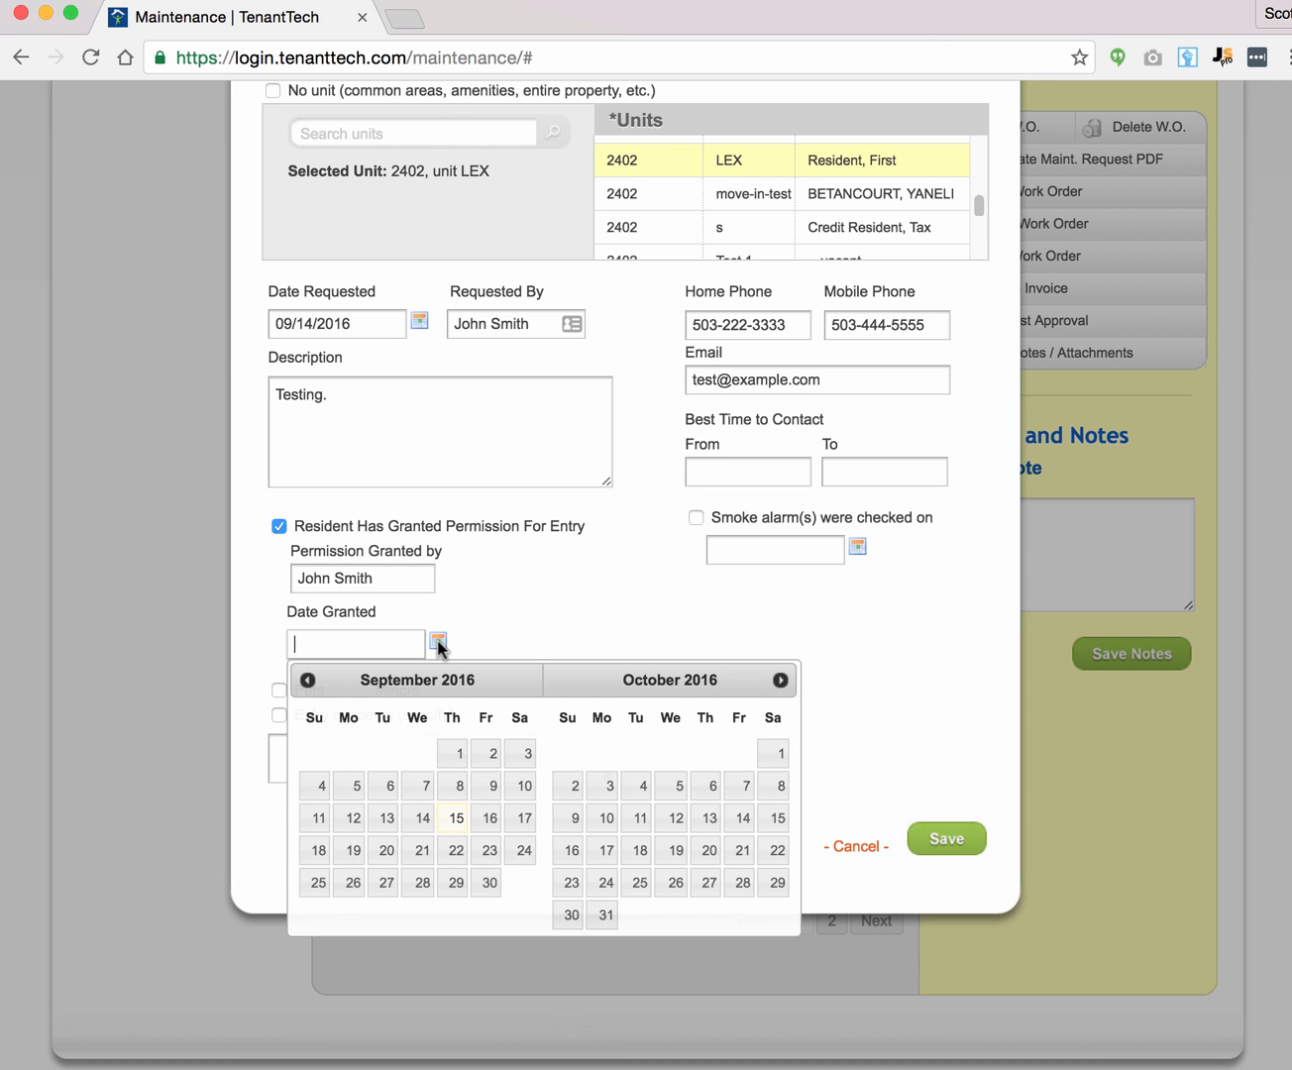
{"action": "left_click", "coordinate": [457, 815]}
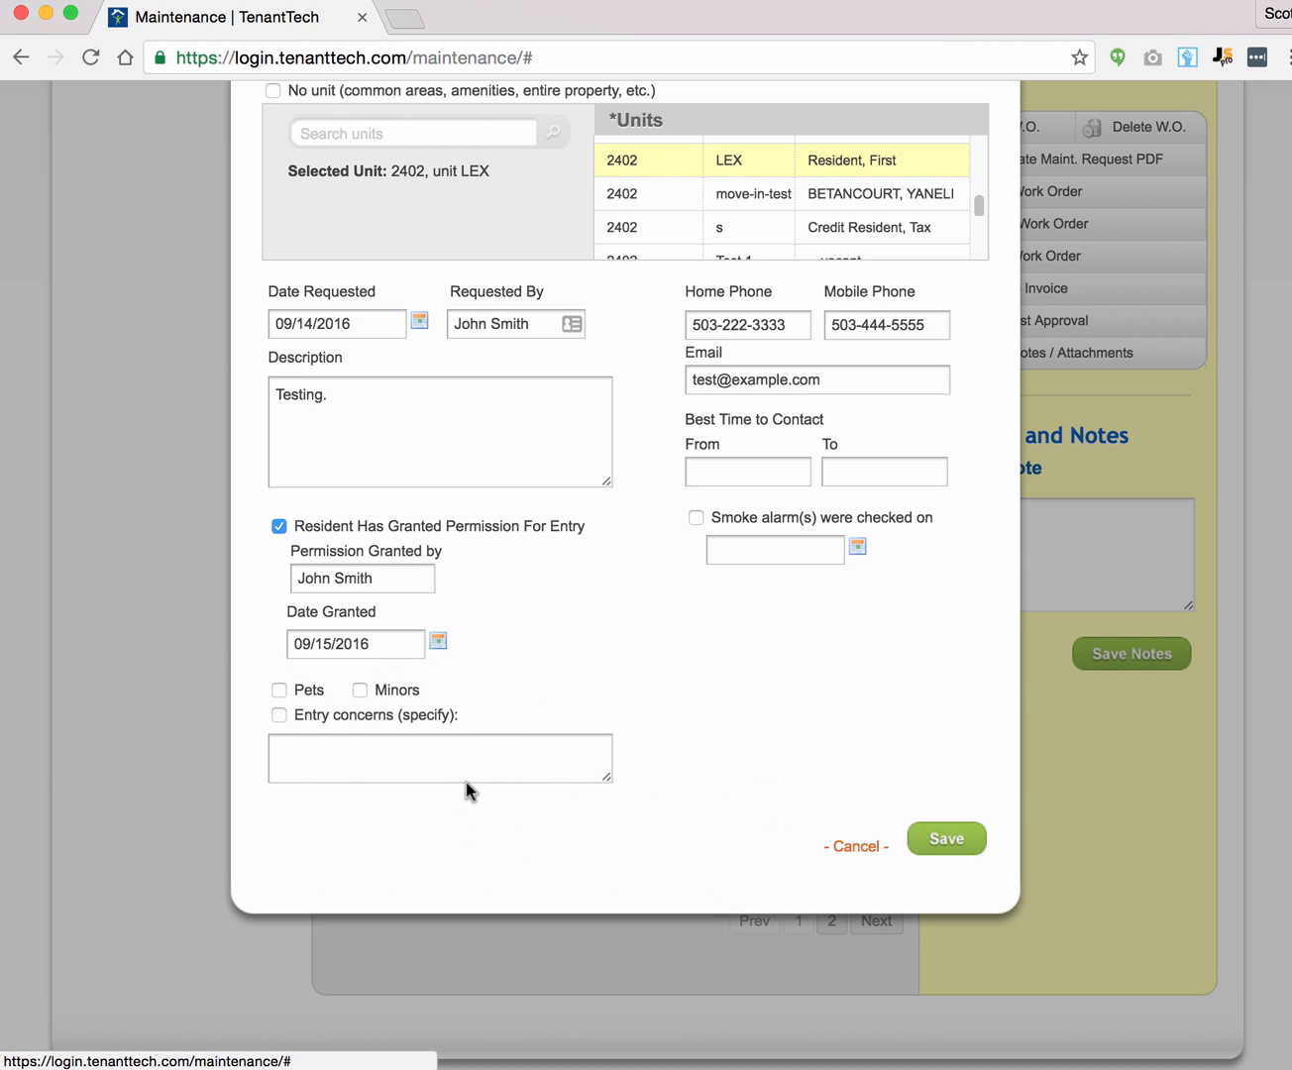
Step: Flag pets, minors and an entry concern described as 'Big dog!!!'
{"action": "left_click", "coordinate": [308, 692]}
{"action": "left_click", "coordinate": [393, 688]}
{"action": "left_click", "coordinate": [369, 725]}
{"action": "left_click", "coordinate": [360, 758]}
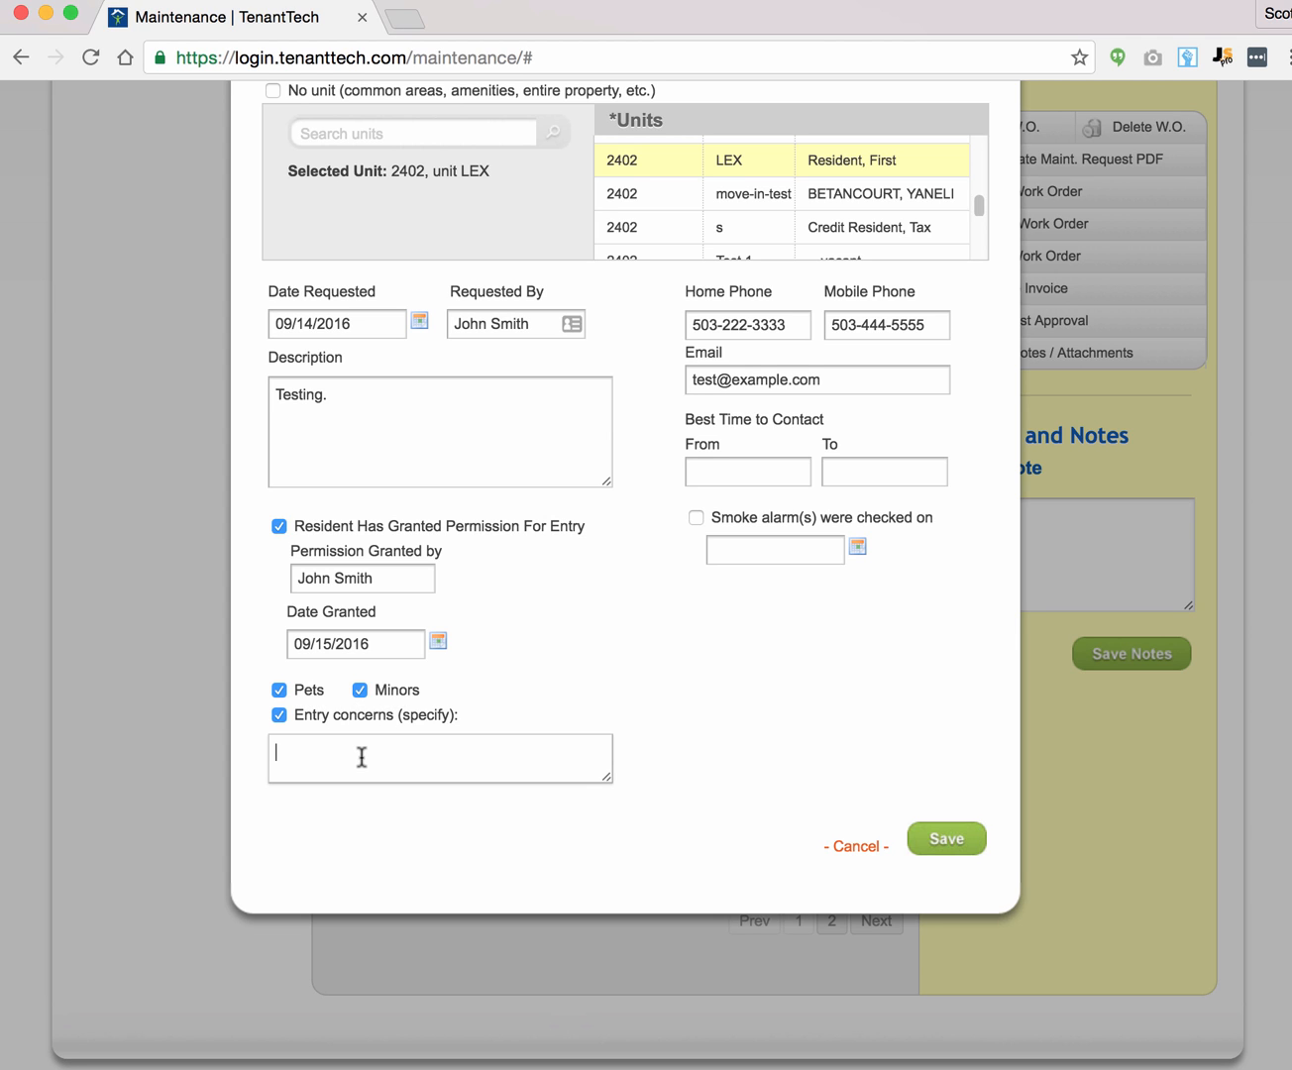
{"action": "type", "text": "Big dog!!!"}
{"action": "scroll", "coordinate": [646, 666], "scroll_direction": "up", "scroll_amount": 3}
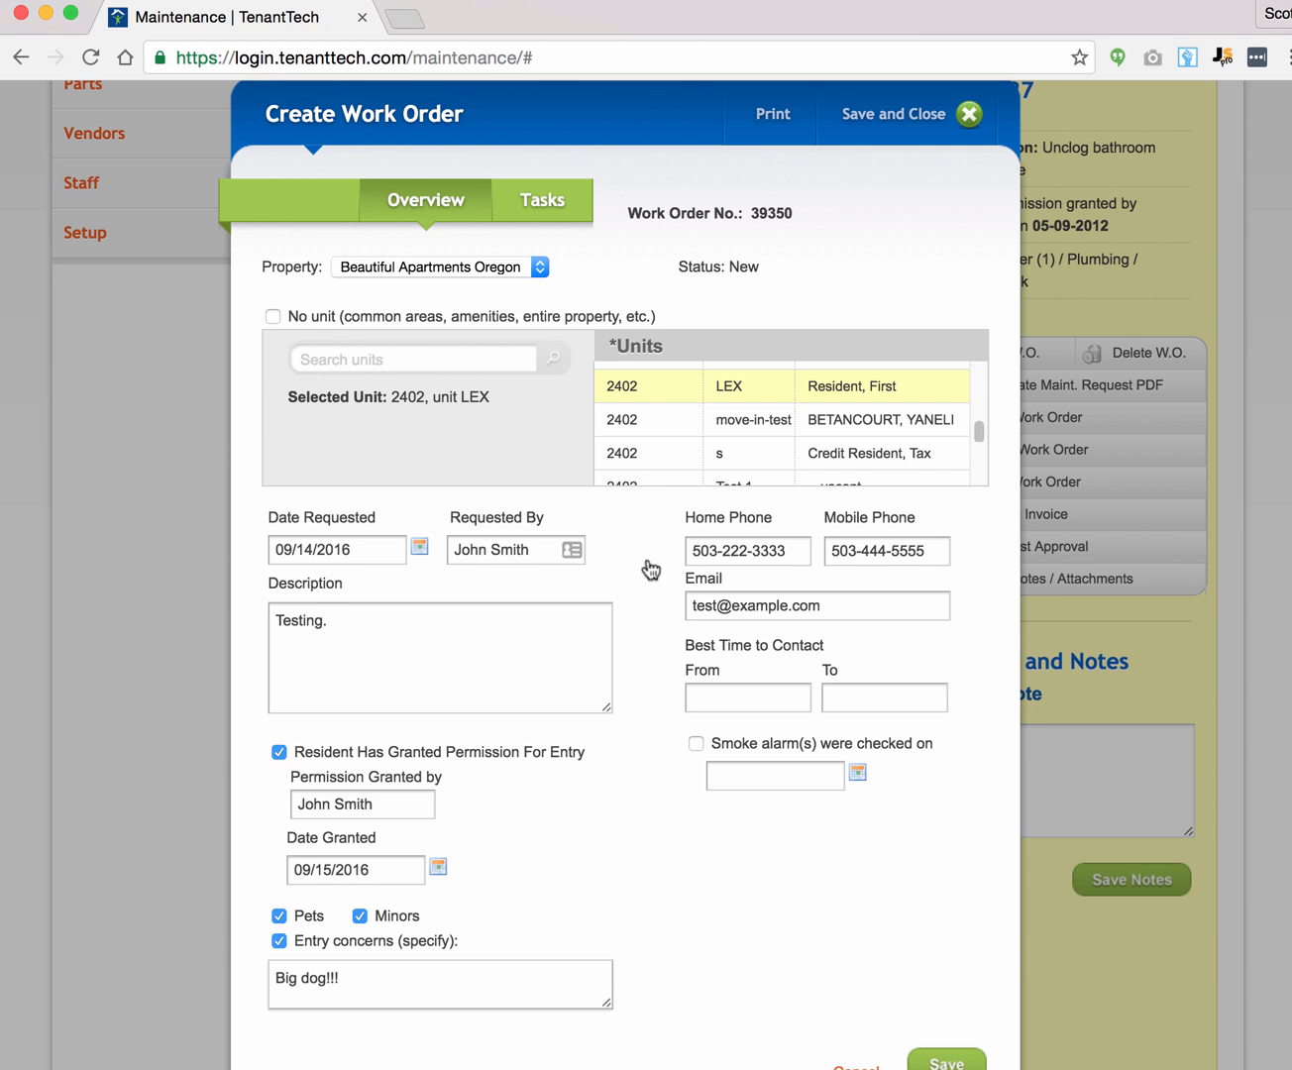
{"action": "left_click", "coordinate": [545, 206]}
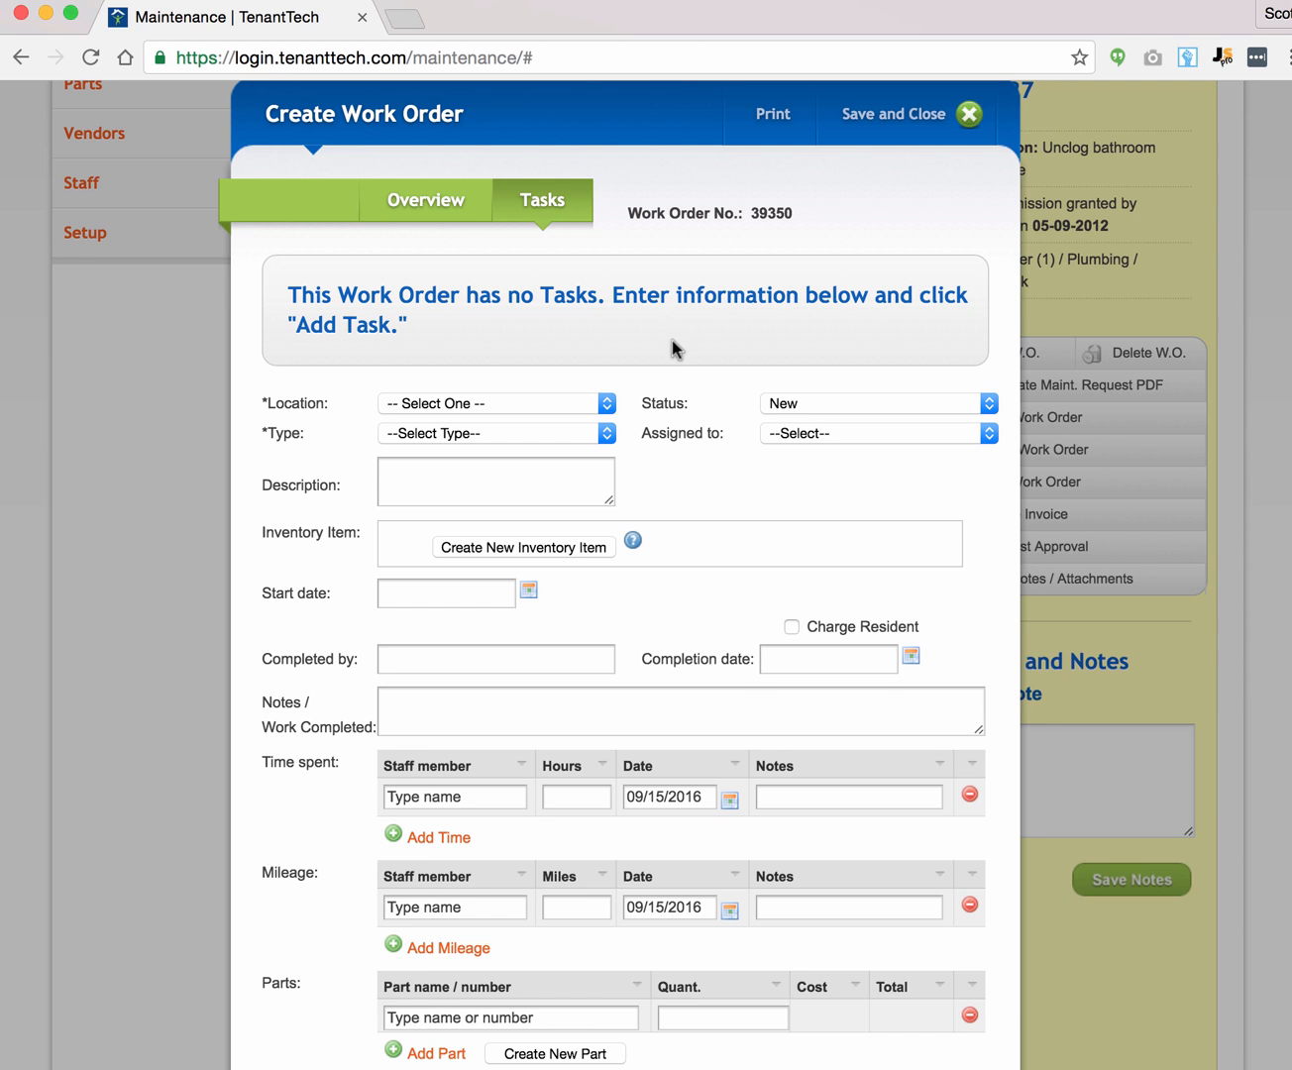
Step: Set the task location to Kitchen, type to Appliance, status New, and assign a staff member
{"action": "scroll", "coordinate": [674, 349], "scroll_direction": "down", "scroll_amount": 3}
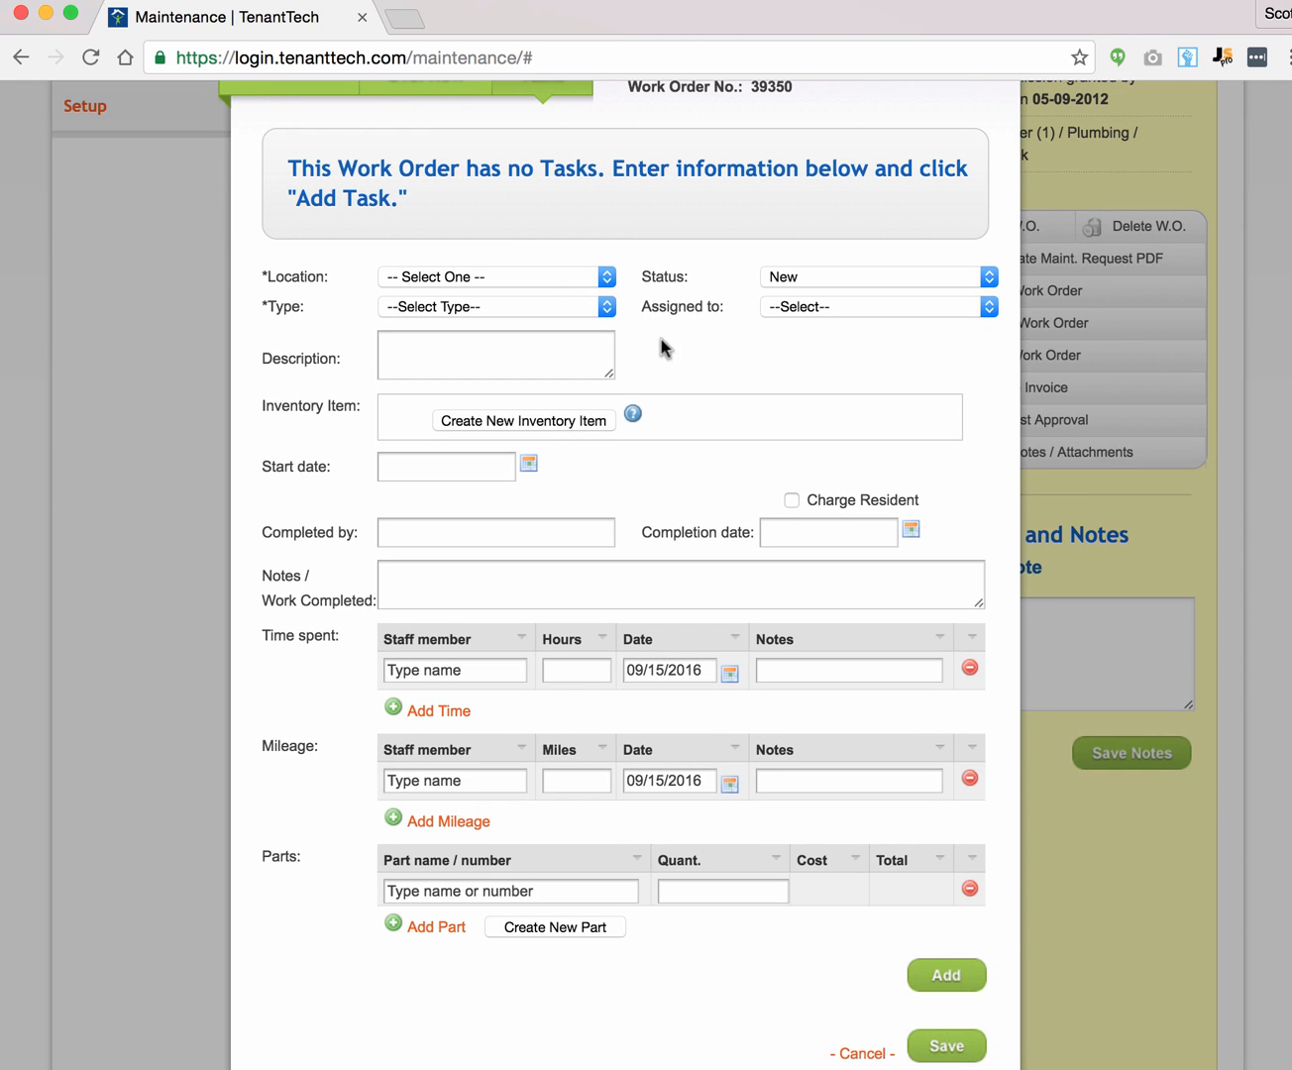
{"action": "left_click", "coordinate": [464, 277]}
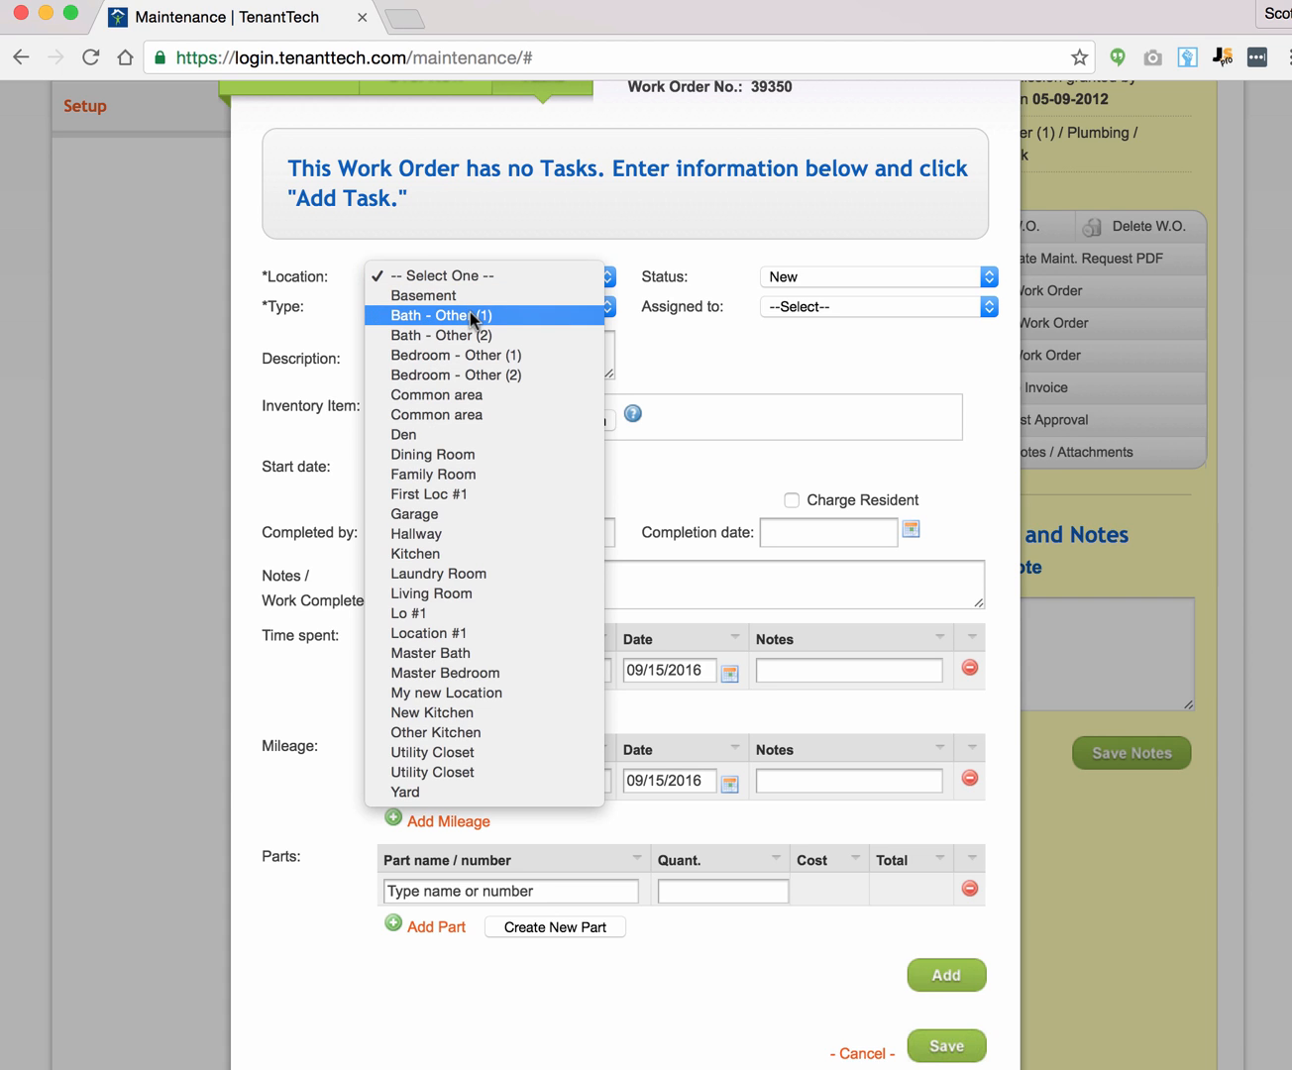
{"action": "left_click", "coordinate": [433, 553]}
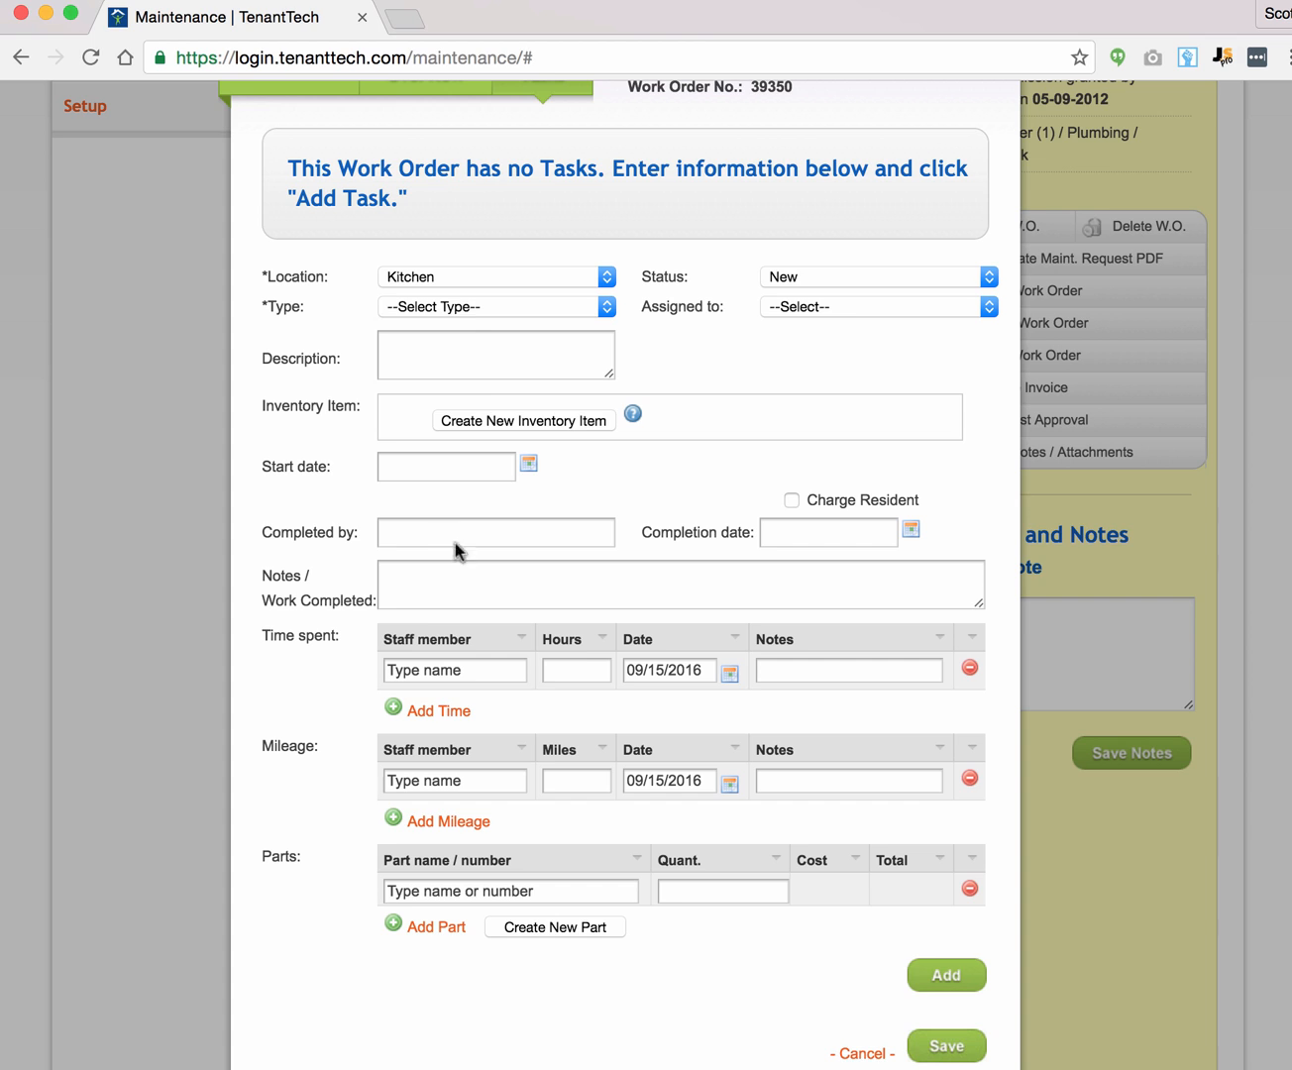
{"action": "left_click", "coordinate": [469, 307]}
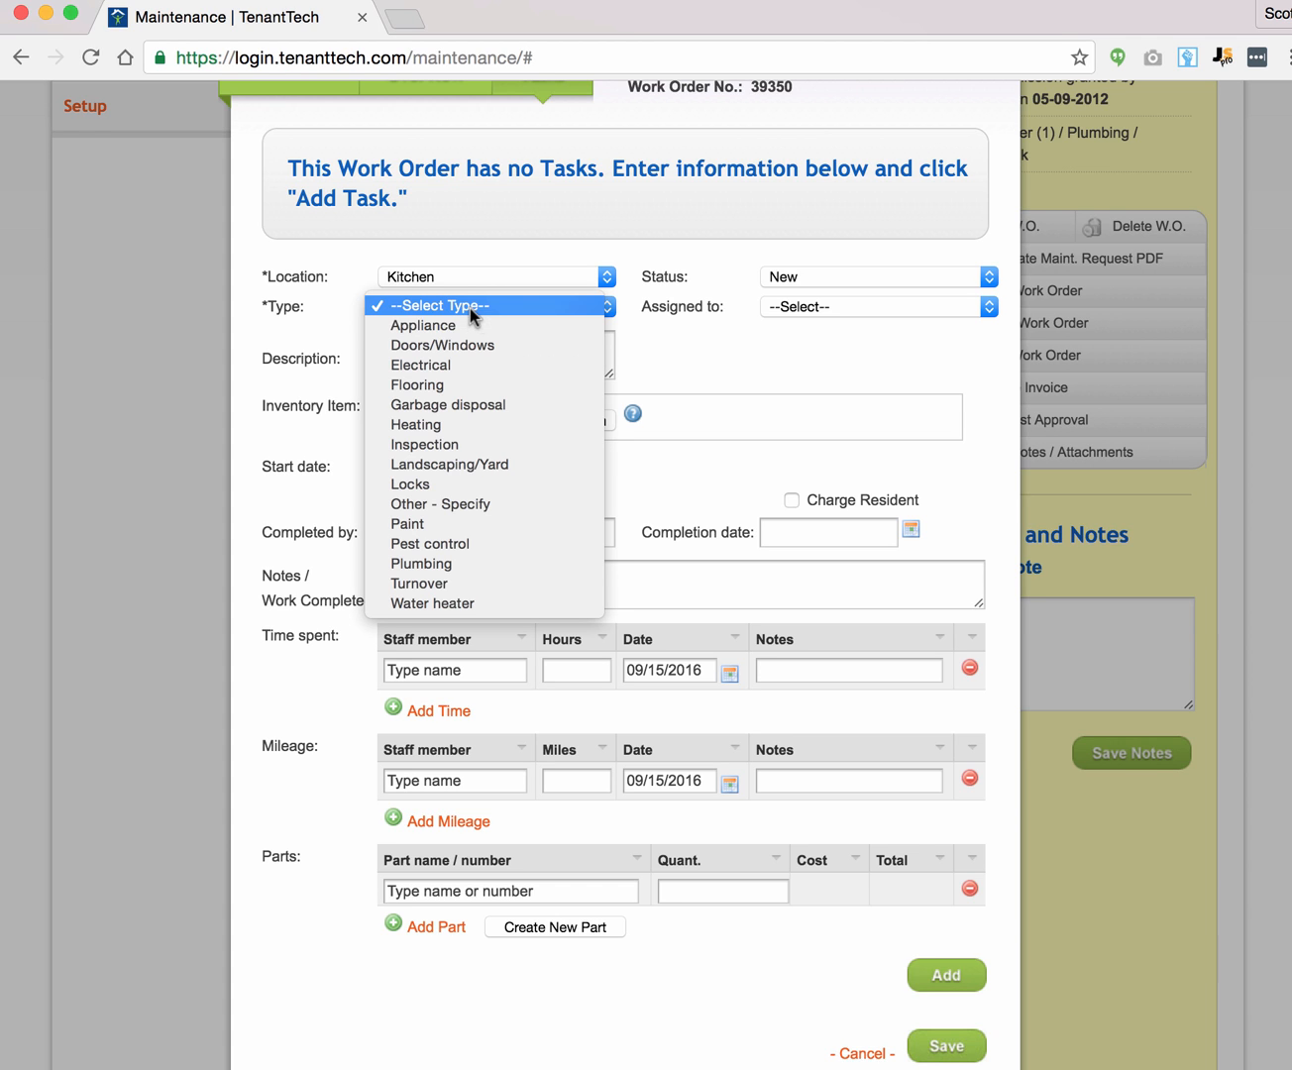
{"action": "left_click", "coordinate": [478, 329]}
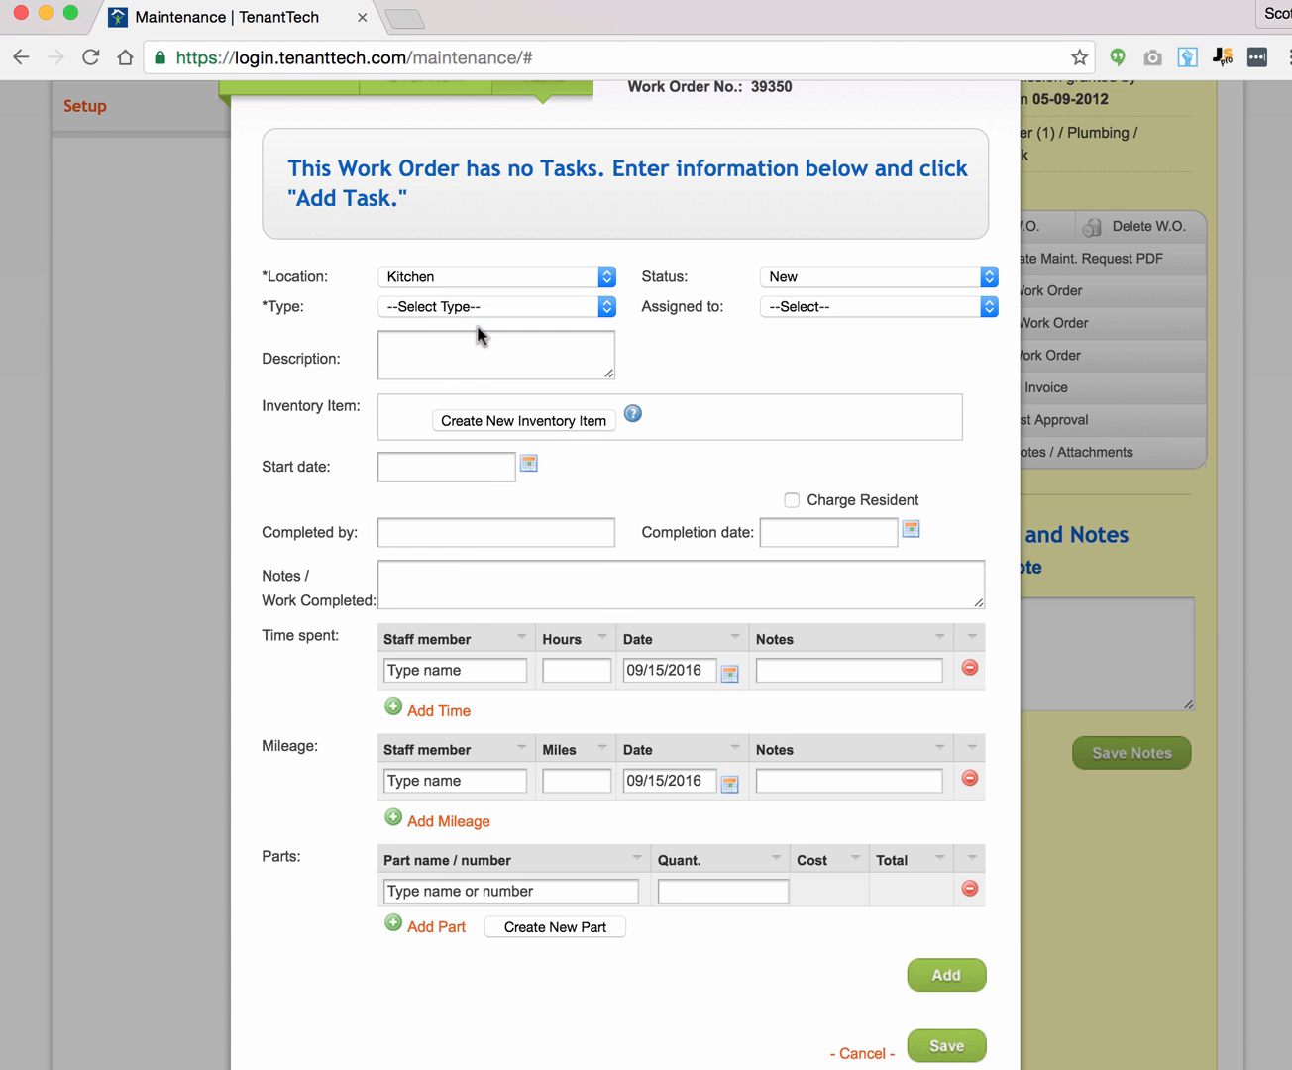
{"action": "left_click", "coordinate": [843, 280]}
{"action": "left_click", "coordinate": [837, 262]}
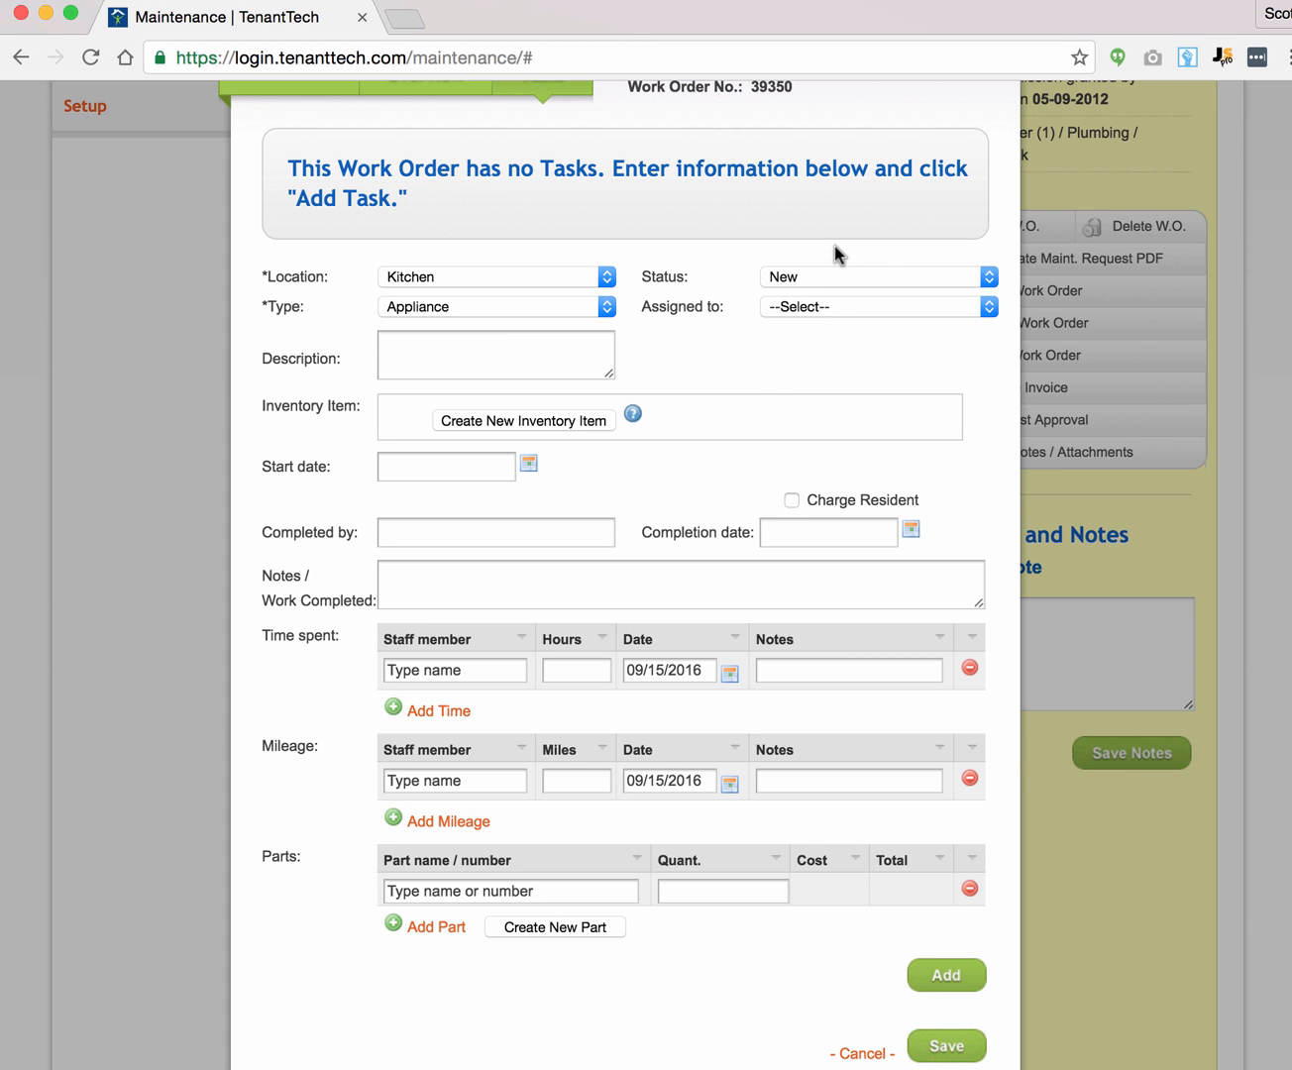
{"action": "left_click", "coordinate": [835, 305]}
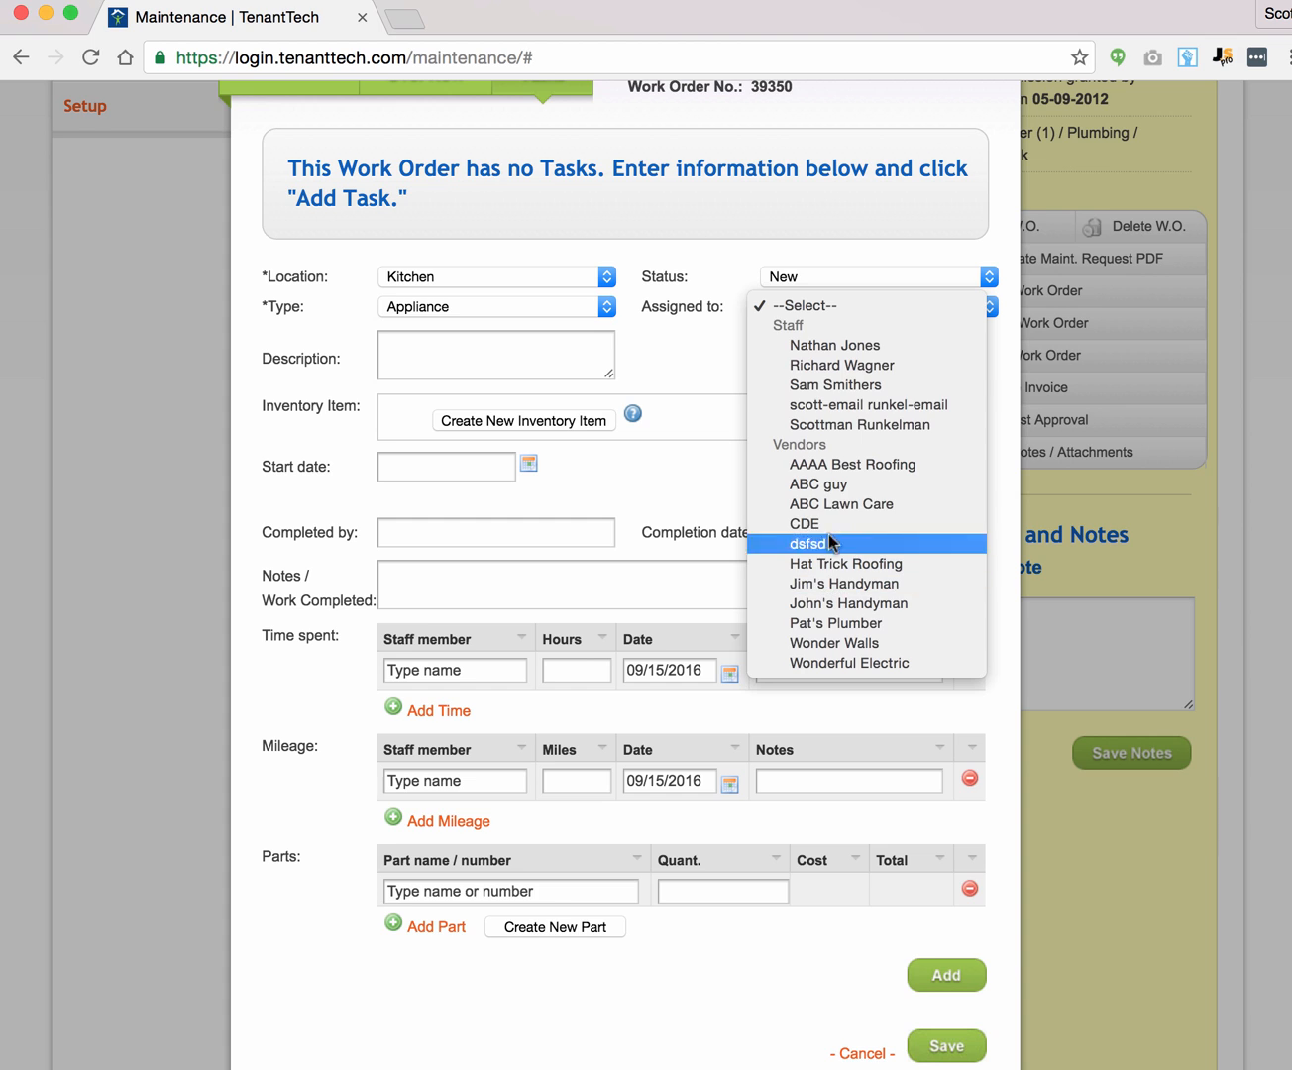
{"action": "left_click", "coordinate": [827, 386]}
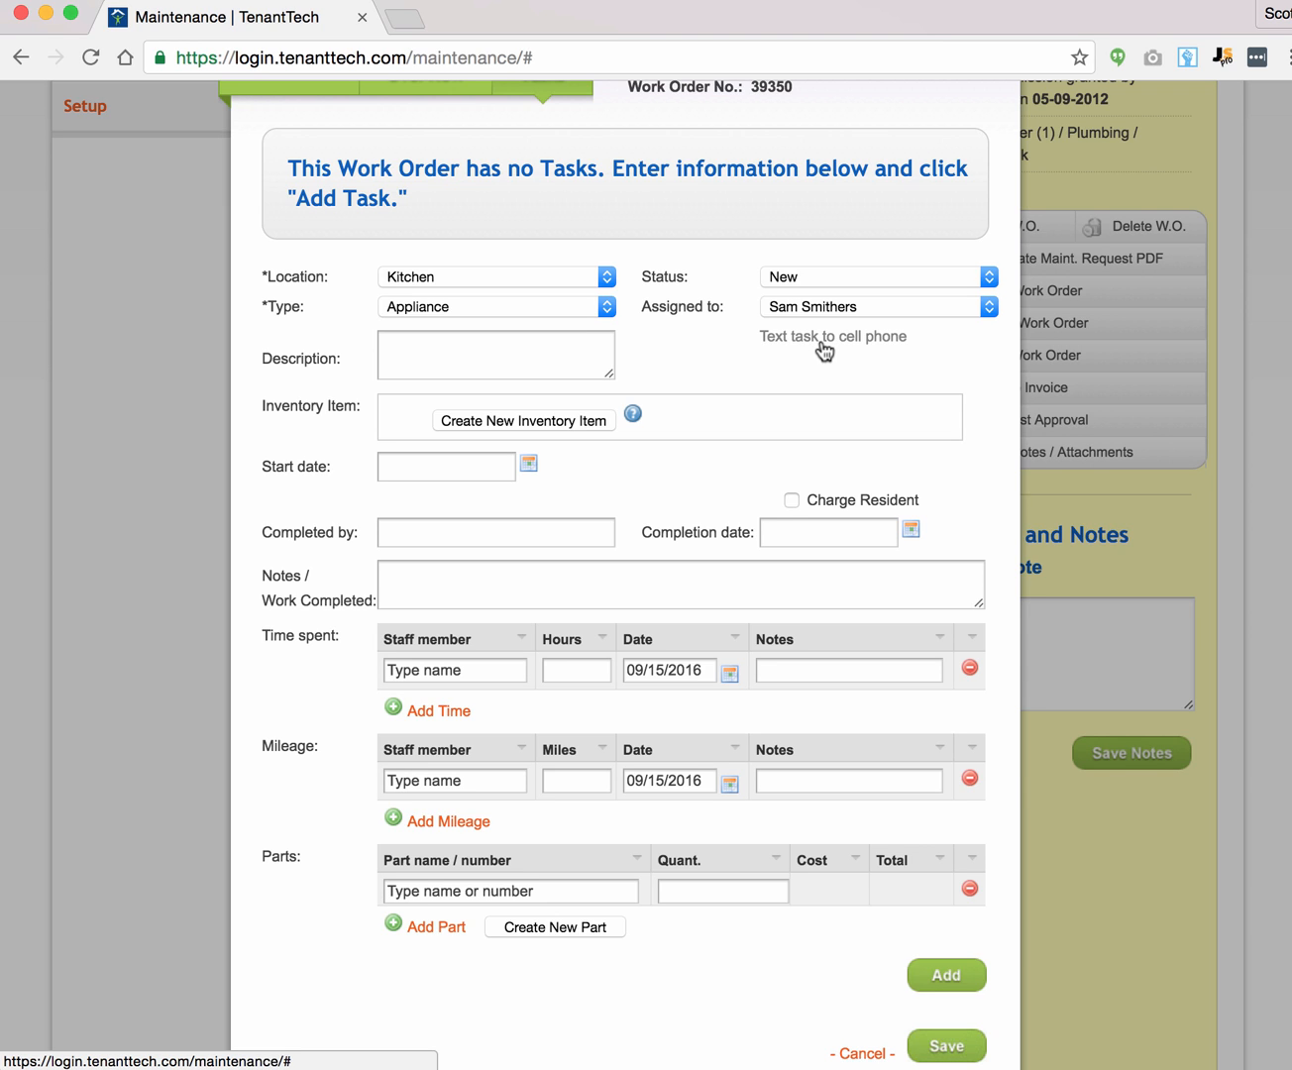
Step: Describe the task as 'Fix left front burner on stove.'
{"action": "left_click", "coordinate": [500, 343]}
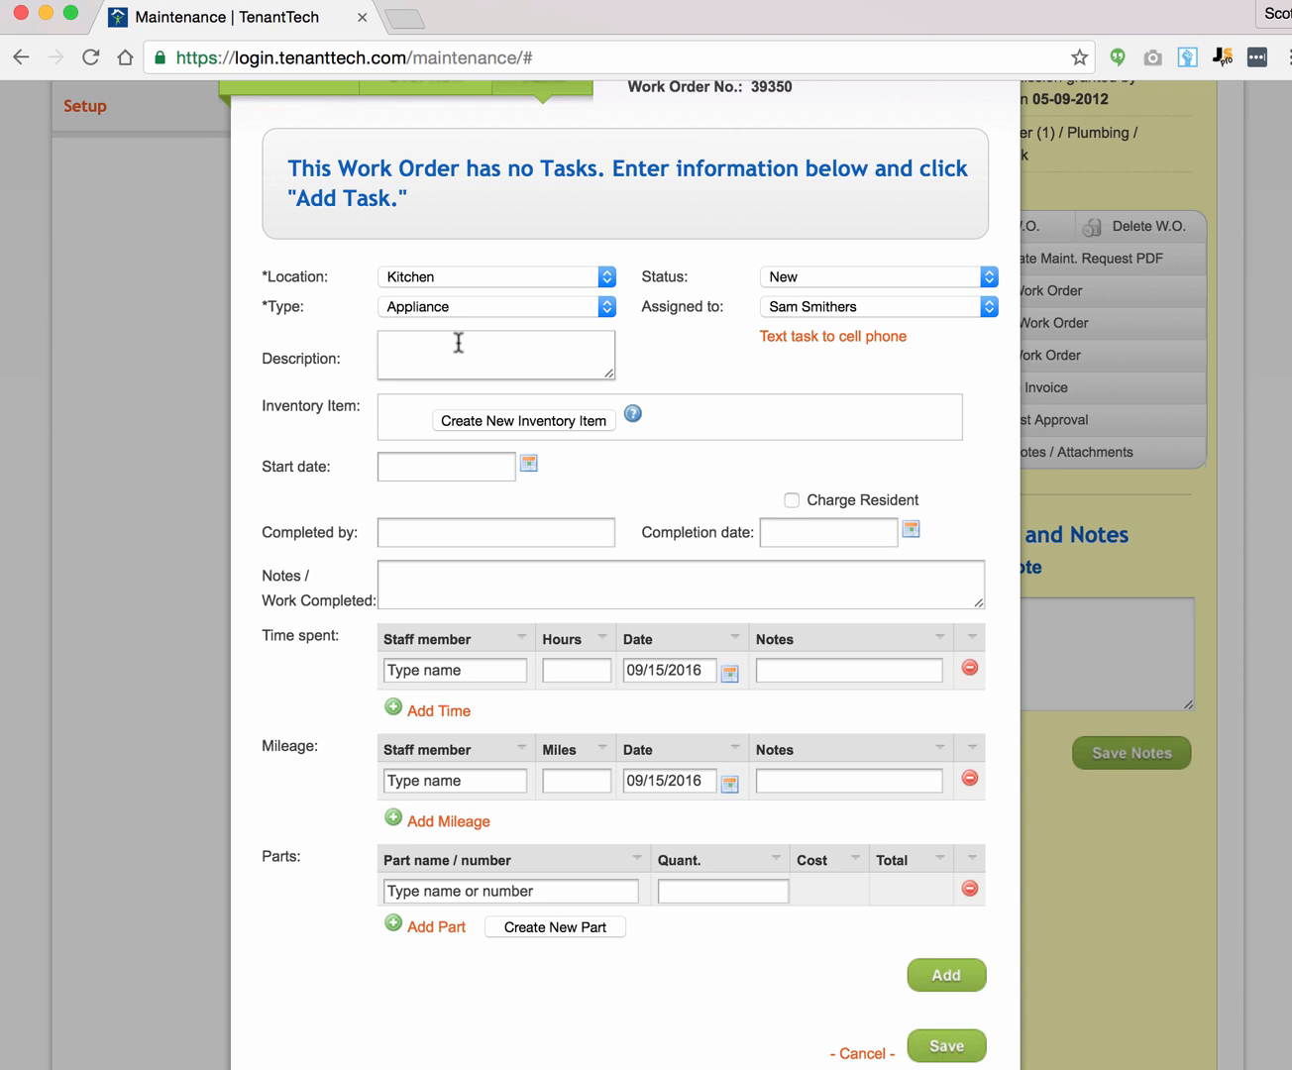
{"action": "type", "text": "Fix left front burner on stove."}
Step: Create and save a new inventory item located in Kitchen, description Range, make 'Test'
{"action": "left_click", "coordinate": [537, 424]}
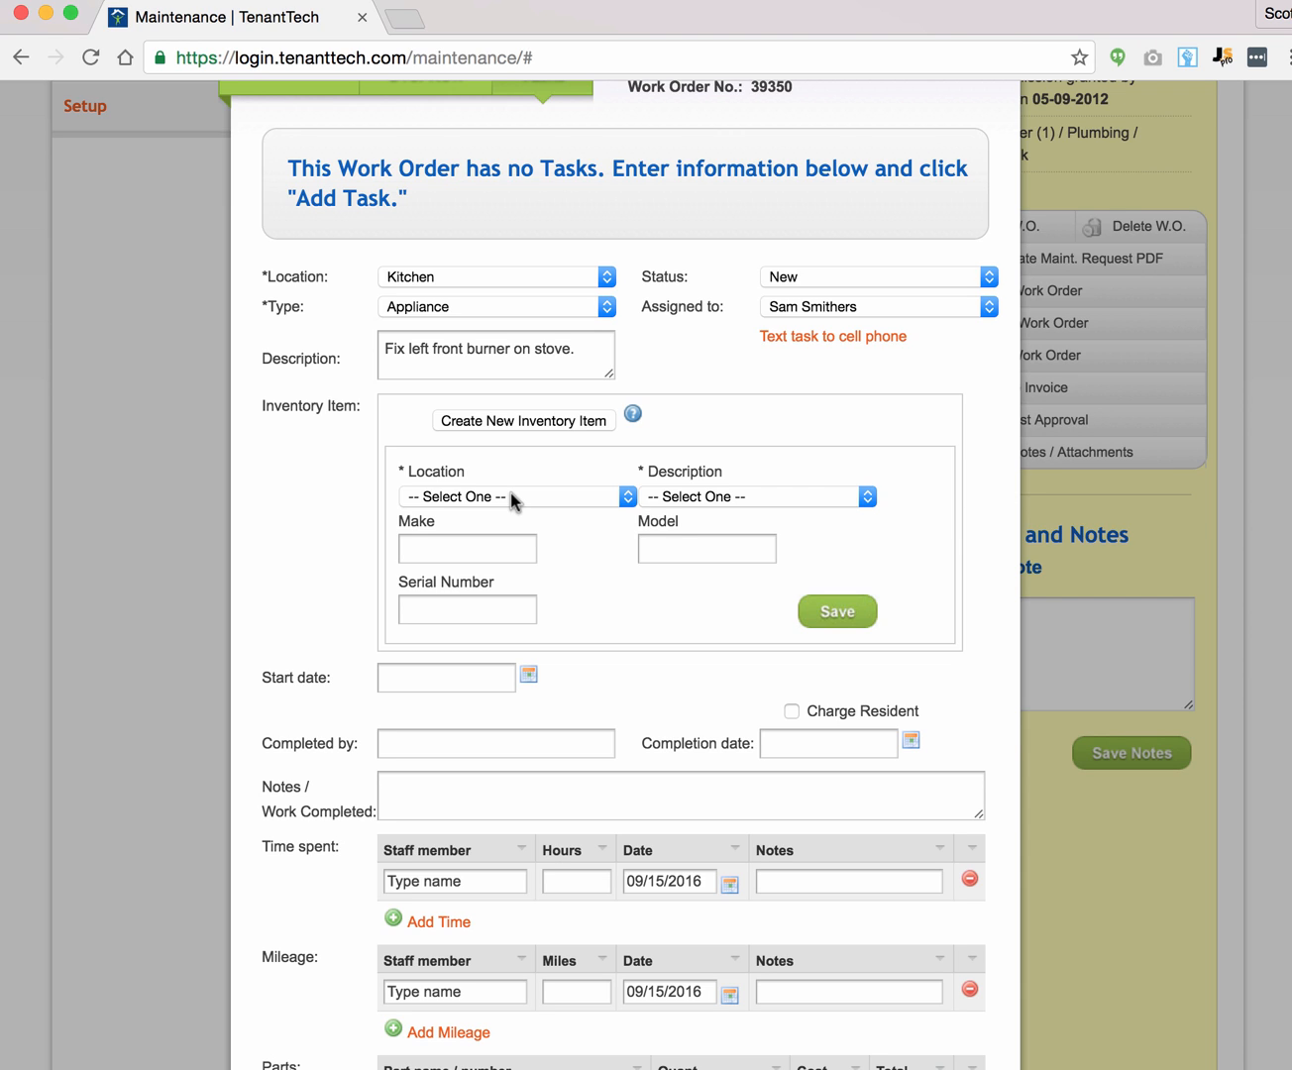
{"action": "left_click", "coordinate": [512, 498]}
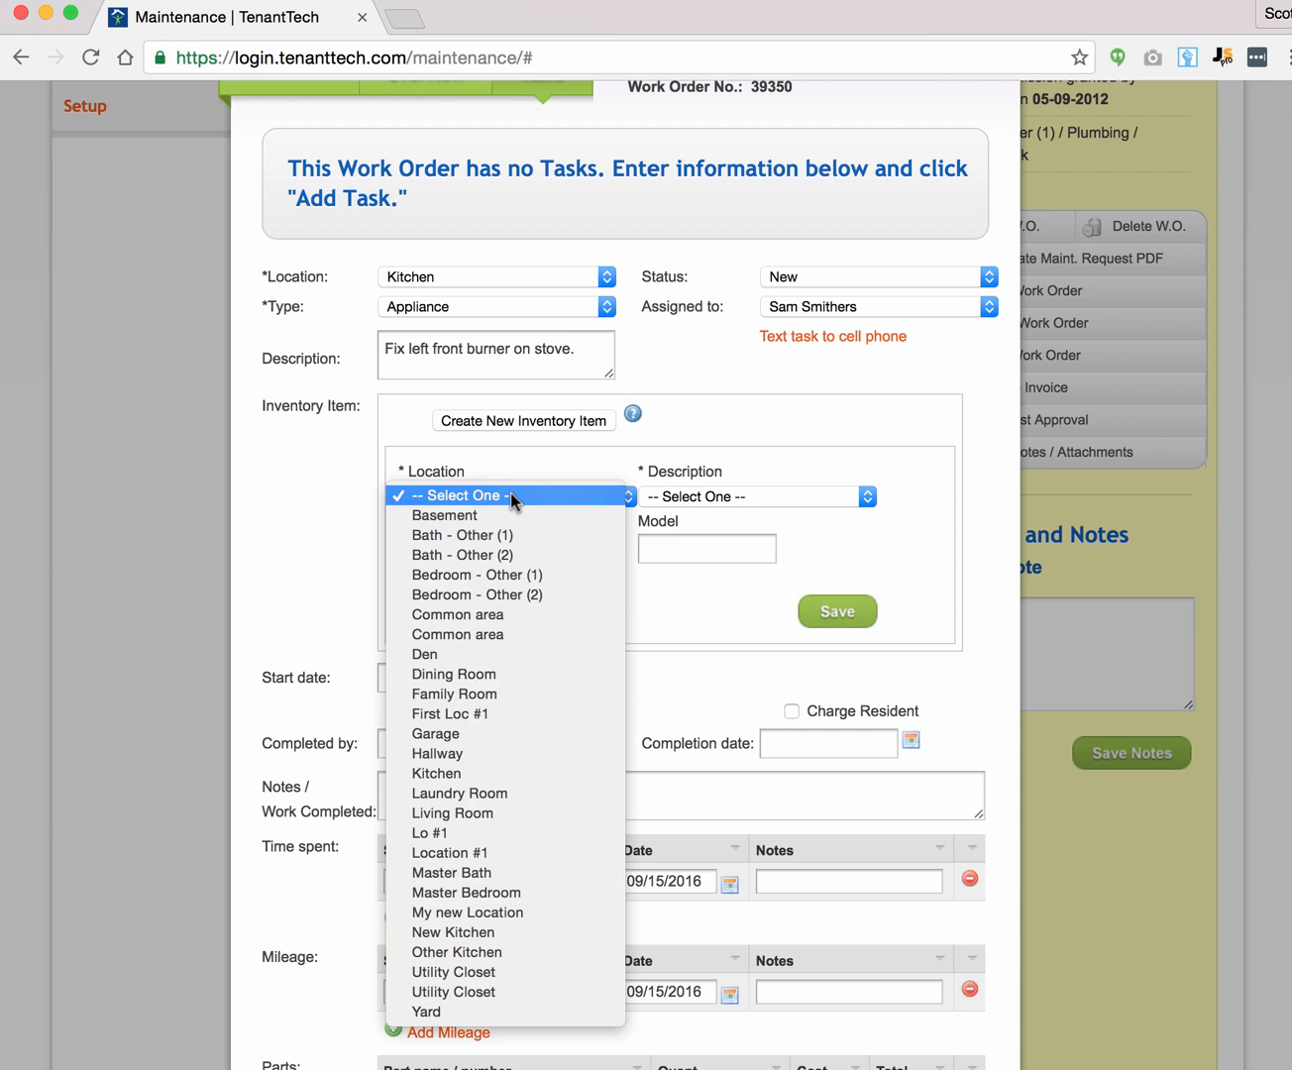
{"action": "left_click", "coordinate": [502, 772]}
{"action": "left_click", "coordinate": [696, 497]}
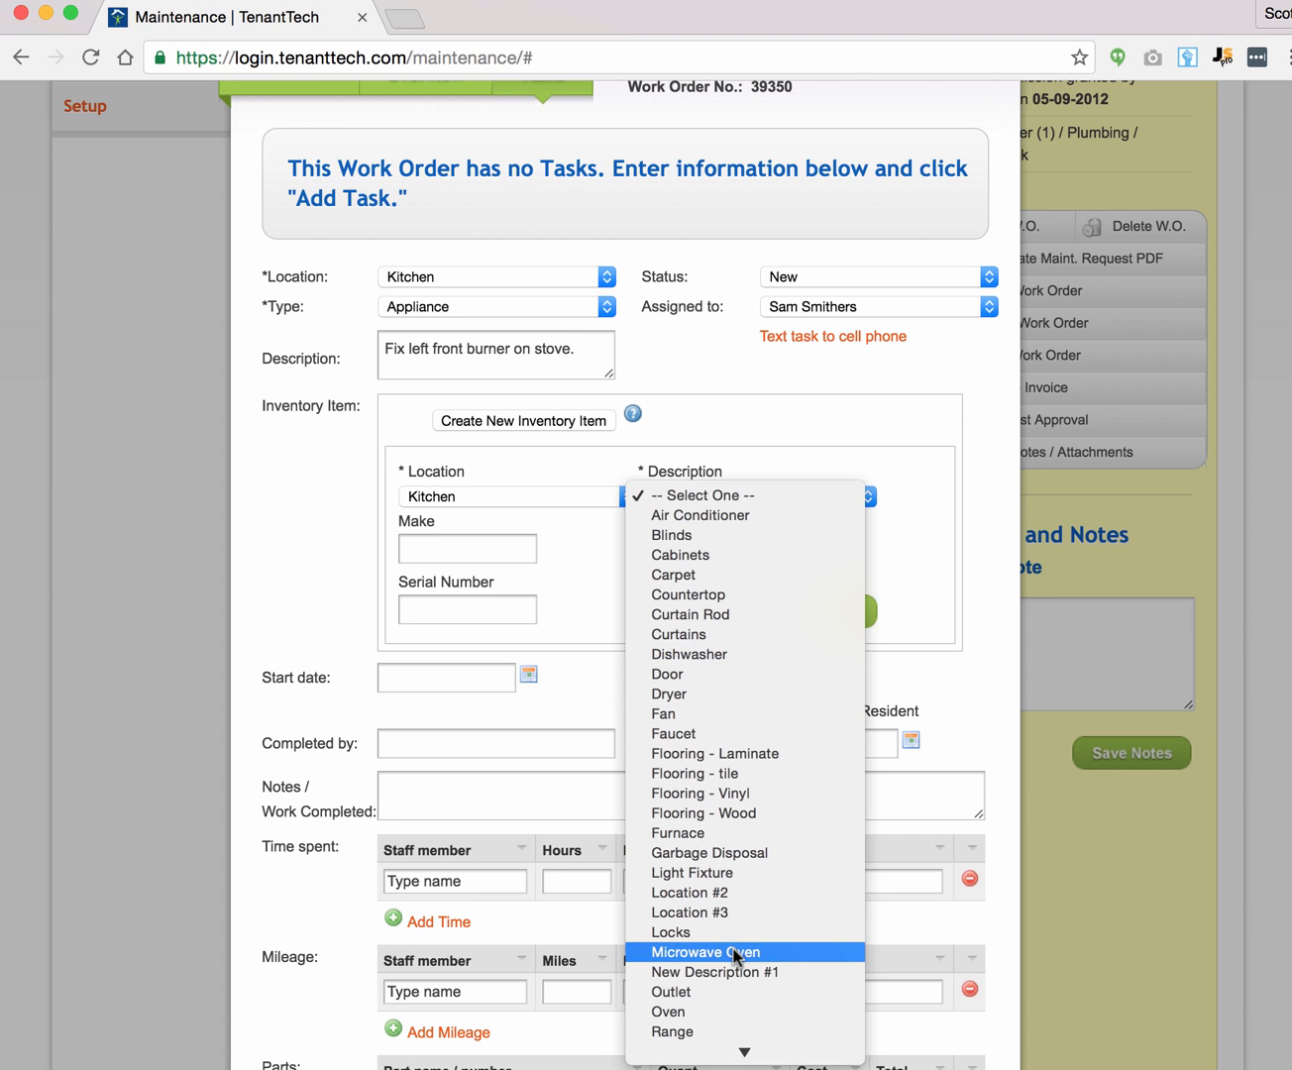
{"action": "left_click", "coordinate": [713, 1032]}
{"action": "left_click", "coordinate": [456, 546]}
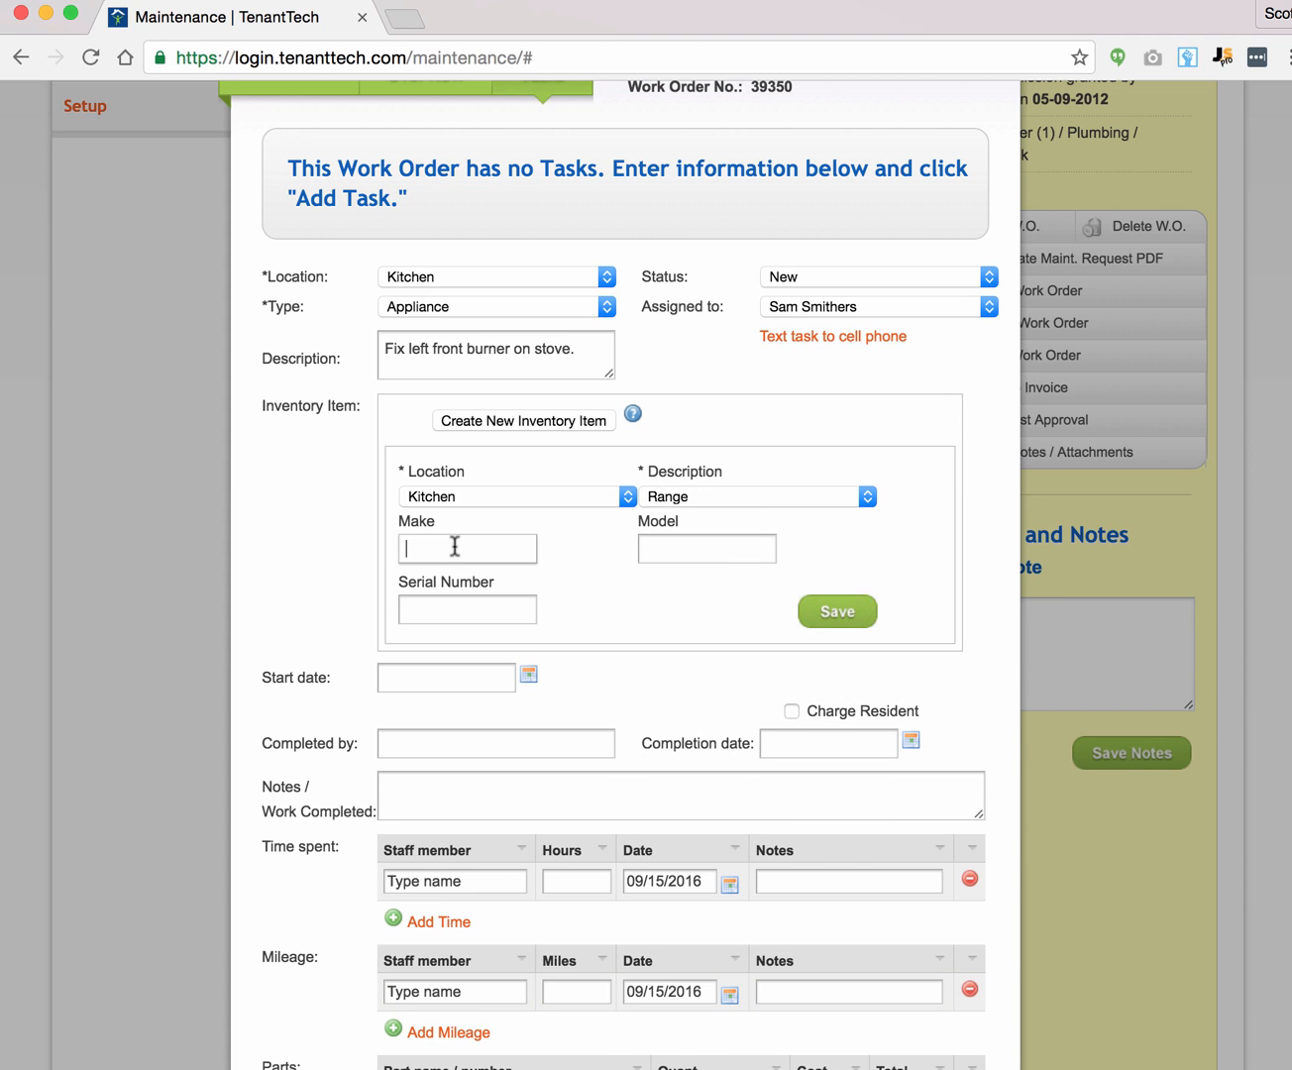
{"action": "type", "text": "Test"}
{"action": "left_click", "coordinate": [846, 613]}
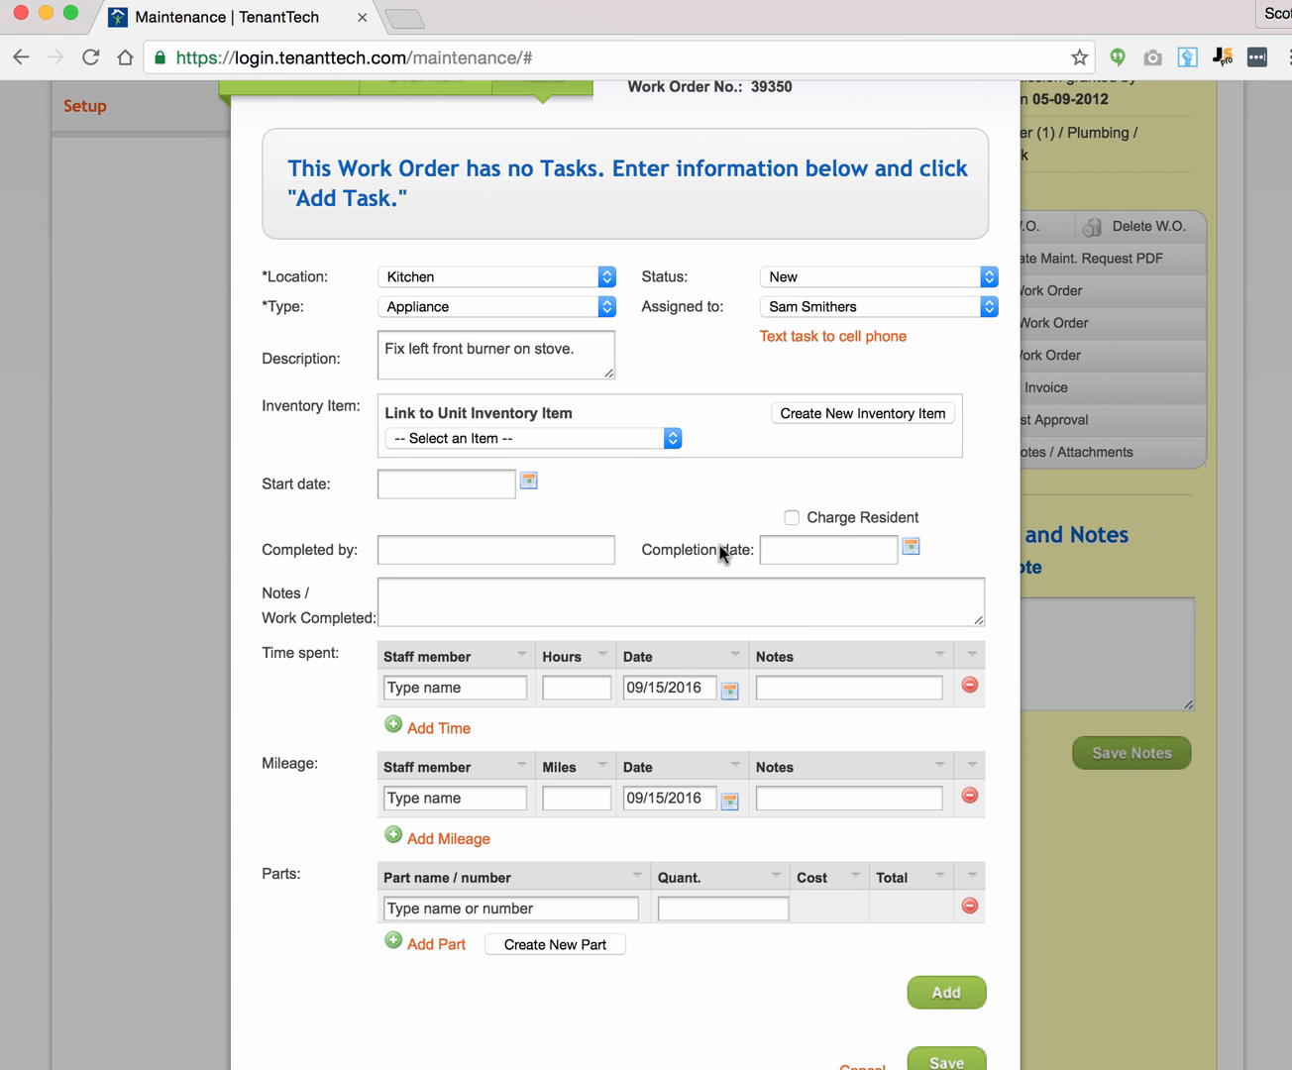
Step: Link the stove burner task to Kitchen : Range, start it 09/15/2016, and add it as Task 1
{"action": "left_click", "coordinate": [574, 439]}
{"action": "left_click", "coordinate": [575, 459]}
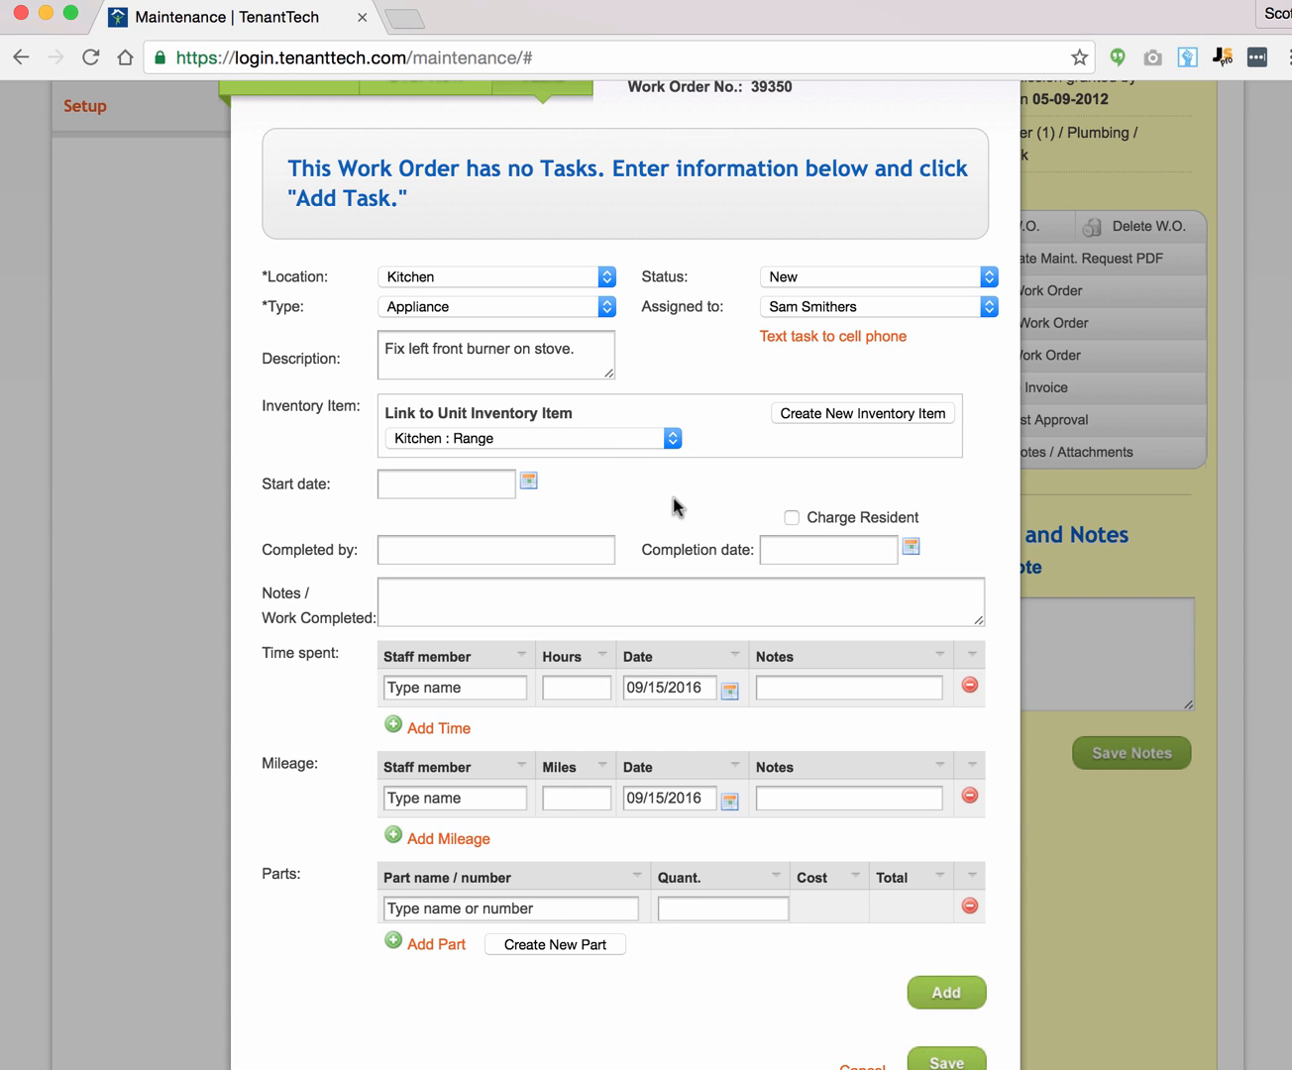
{"action": "left_click", "coordinate": [529, 481]}
{"action": "left_click", "coordinate": [542, 657]}
{"action": "left_click", "coordinate": [425, 551]}
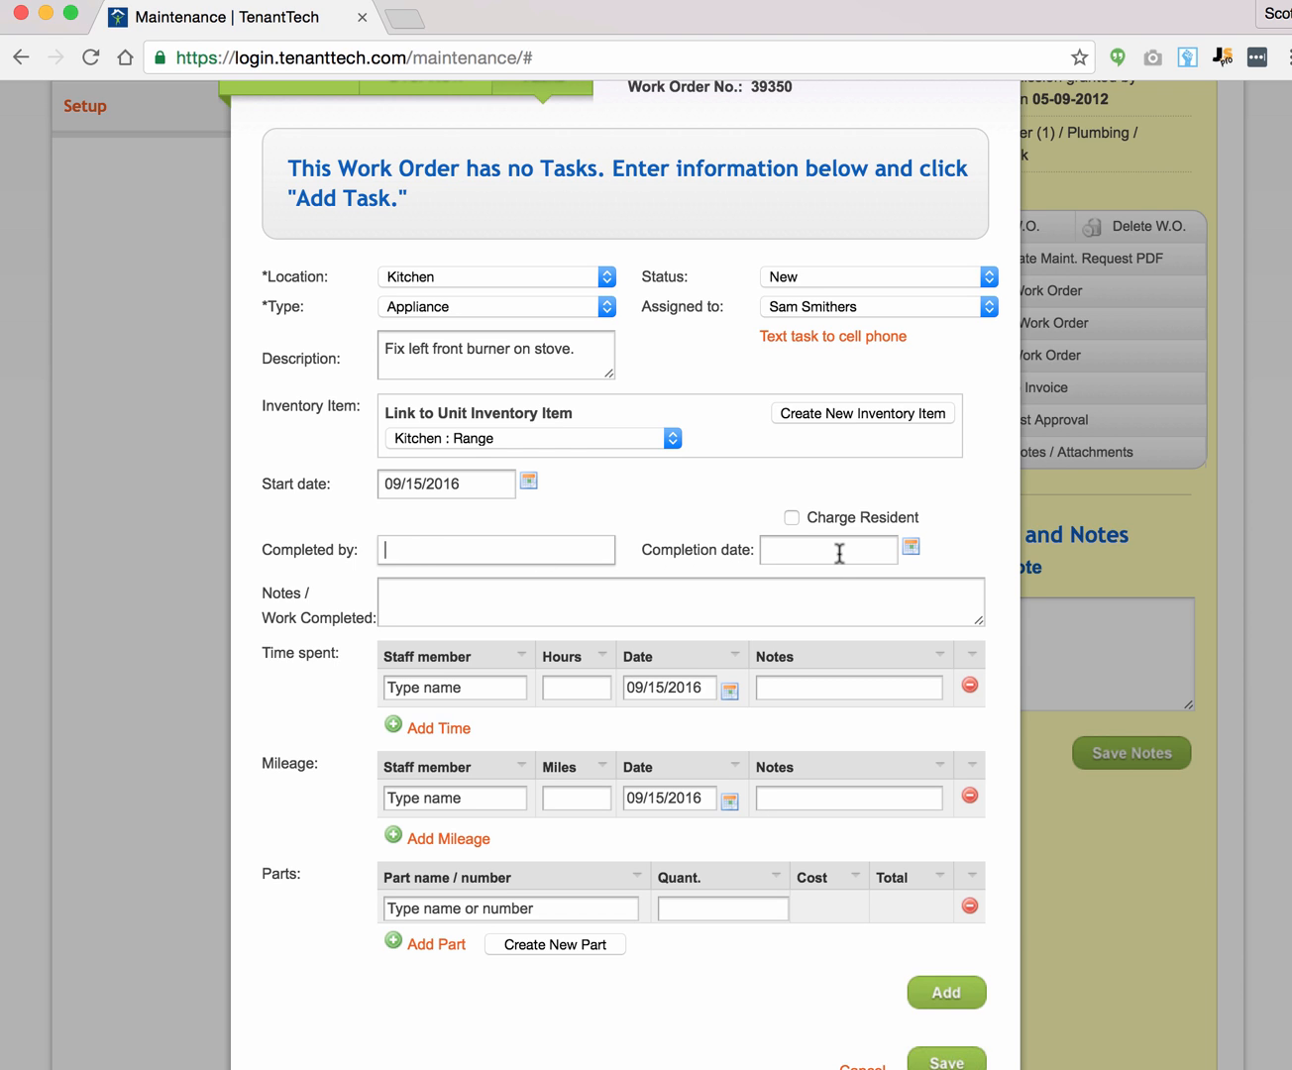
{"action": "left_click_drag", "start_coordinate": [806, 517], "coordinate": [843, 525]}
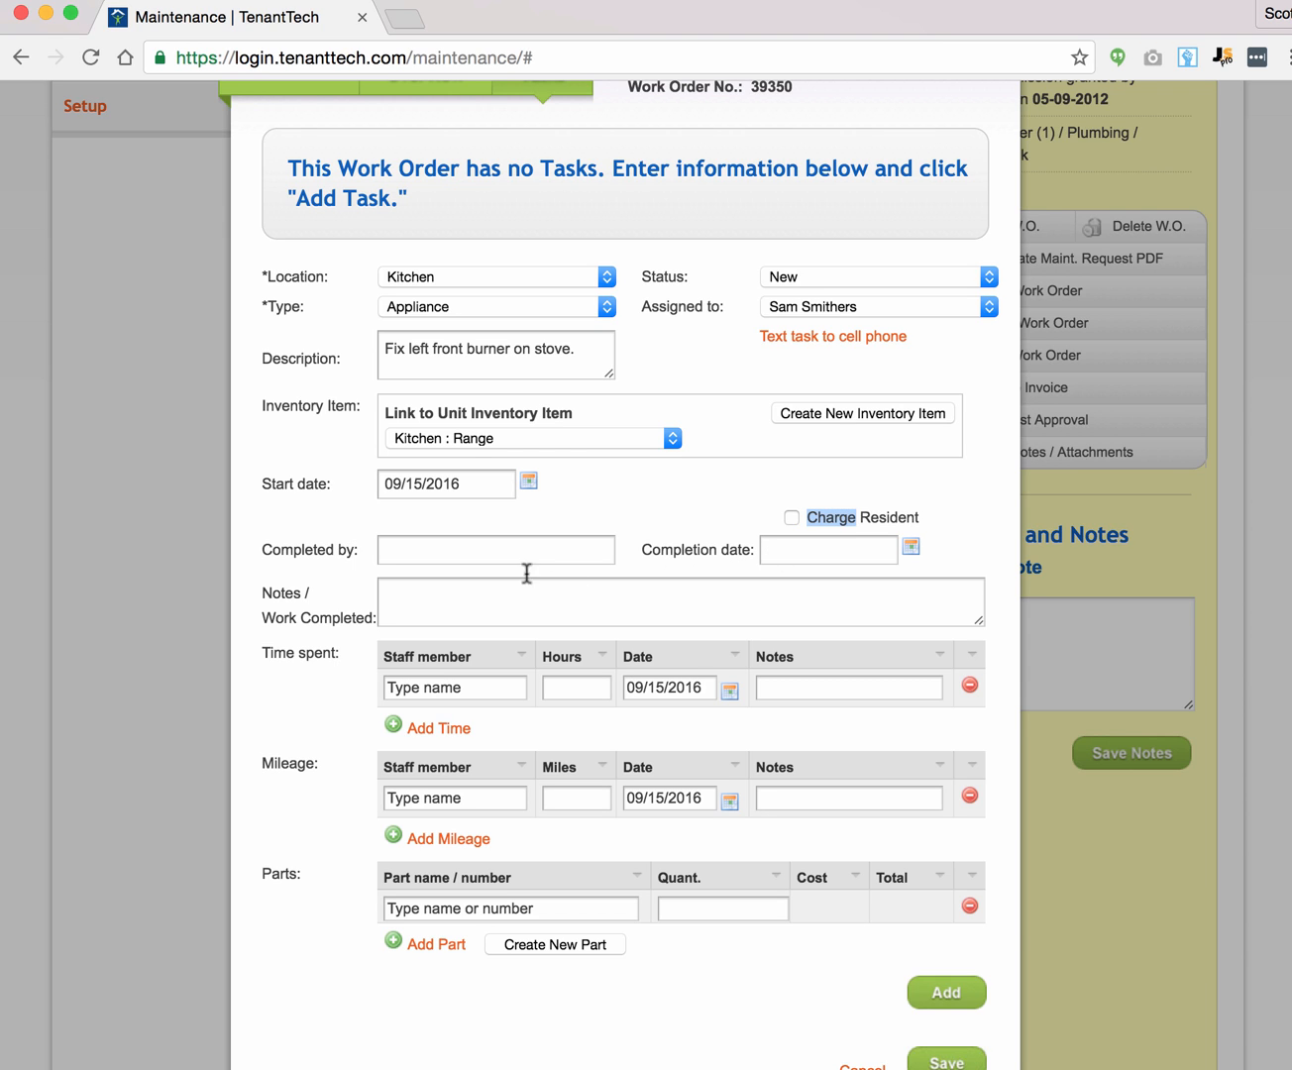
{"action": "left_click", "coordinate": [476, 591]}
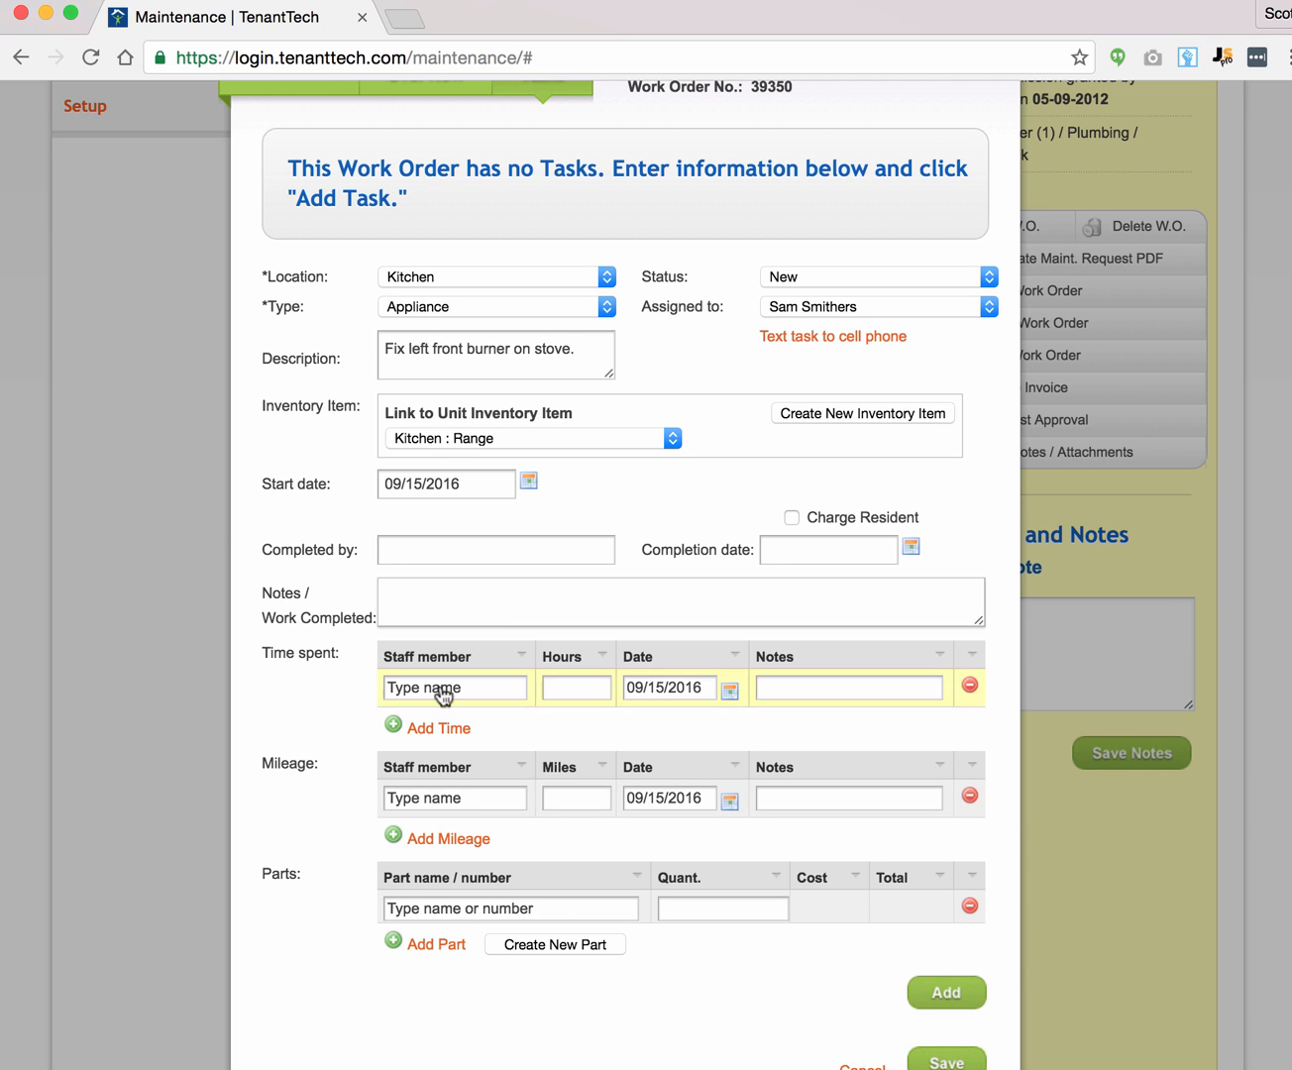
{"action": "left_click", "coordinate": [930, 997]}
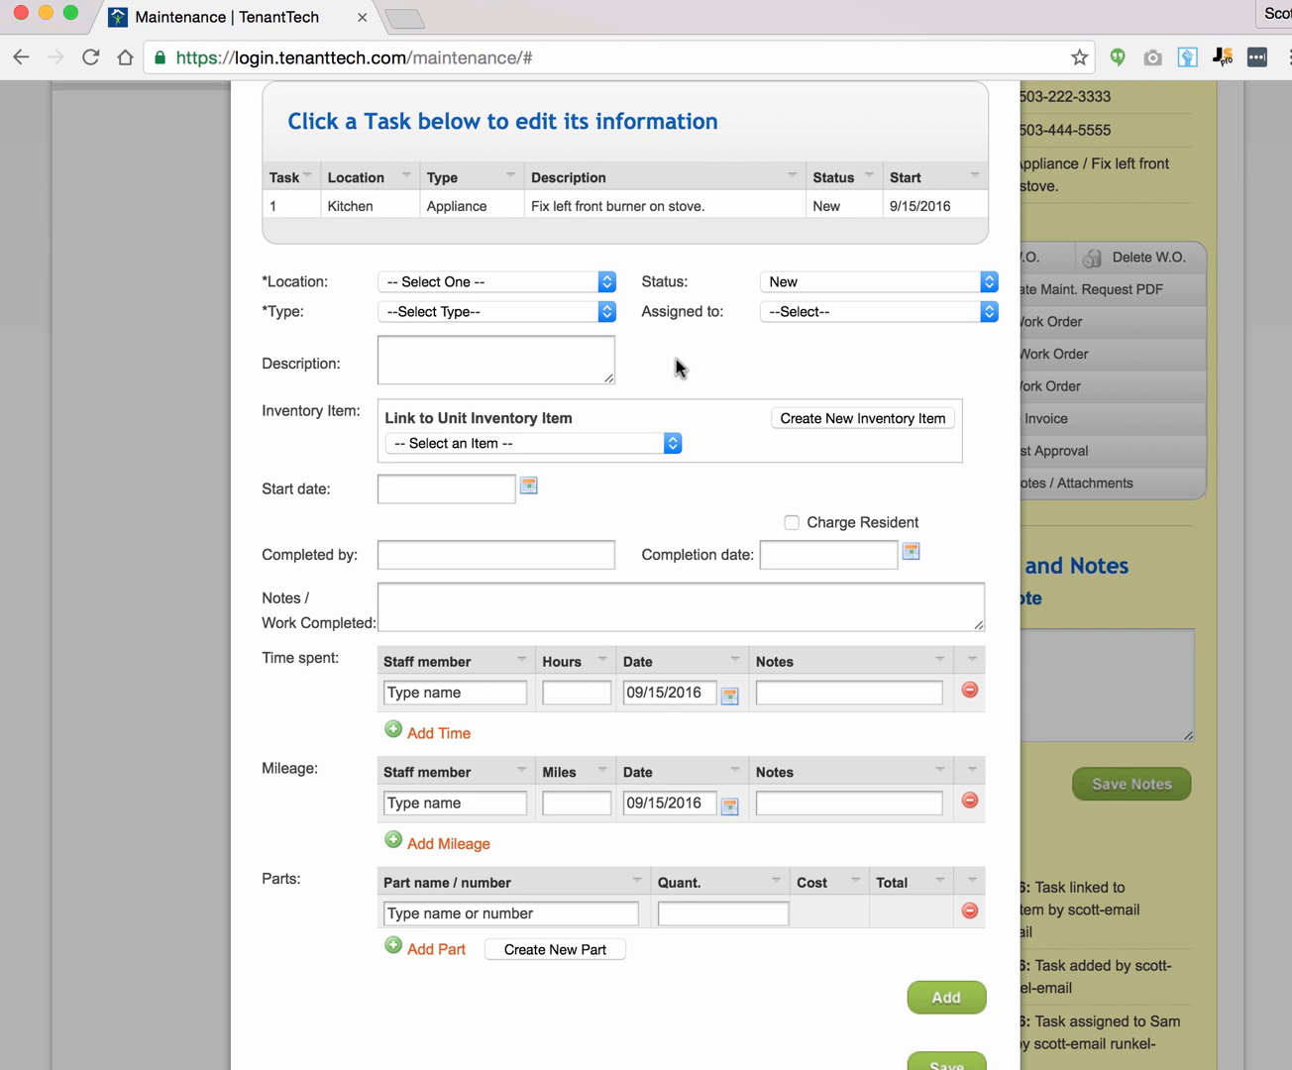
Step: Add Task 2: Bath - Other (1), Electrical, 'Light switch is broken.', assigned to the staff member, starting 09/15/2016
{"action": "left_click", "coordinate": [505, 282]}
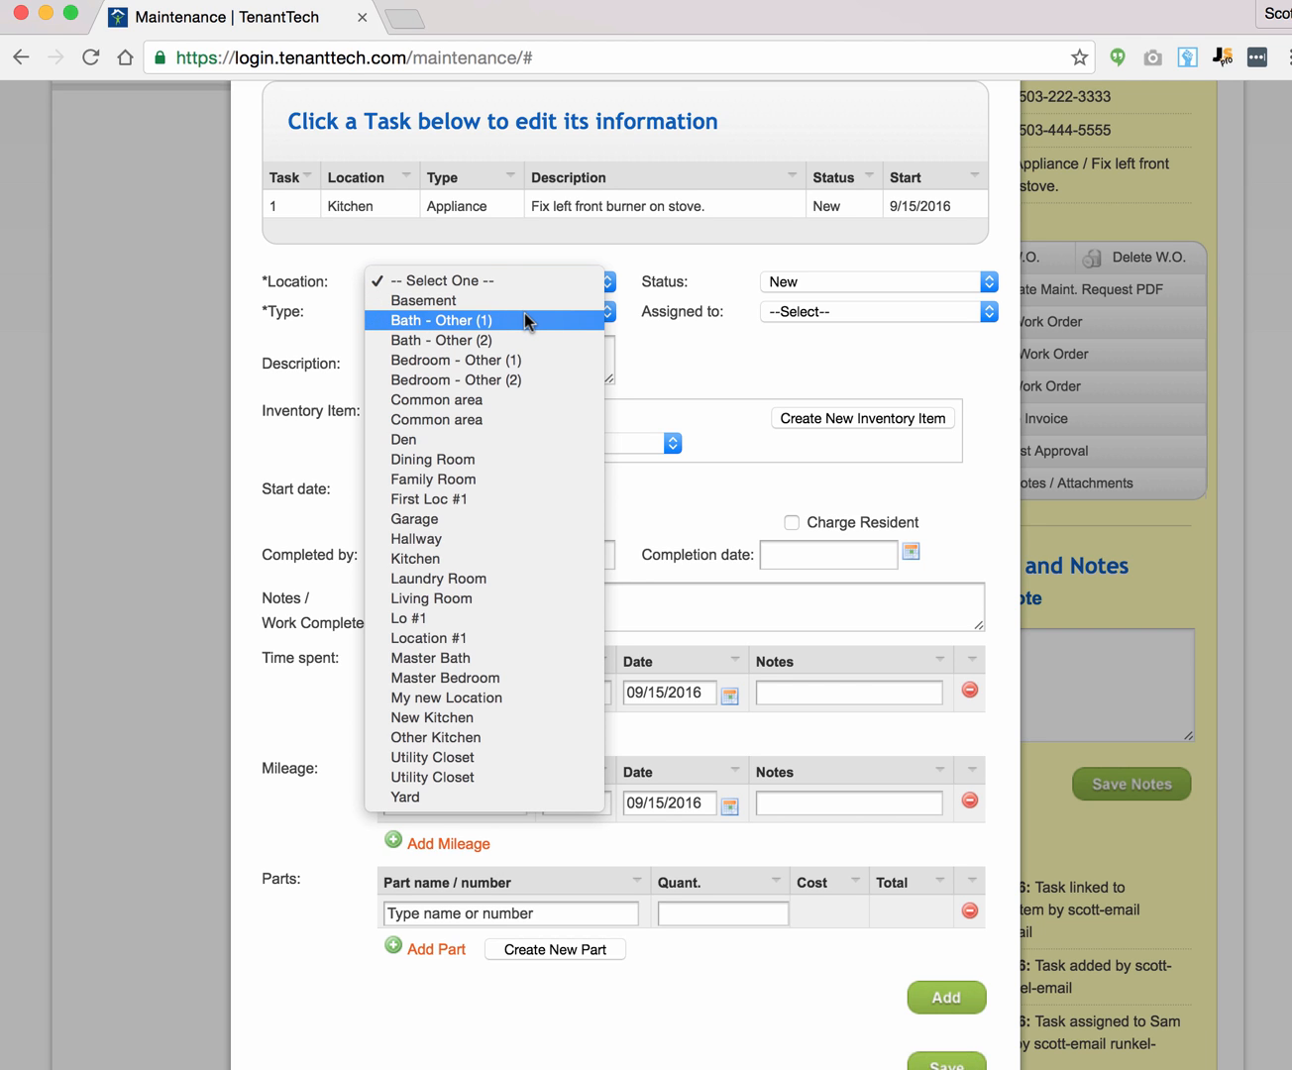
{"action": "left_click", "coordinate": [523, 313]}
{"action": "left_click", "coordinate": [516, 314]}
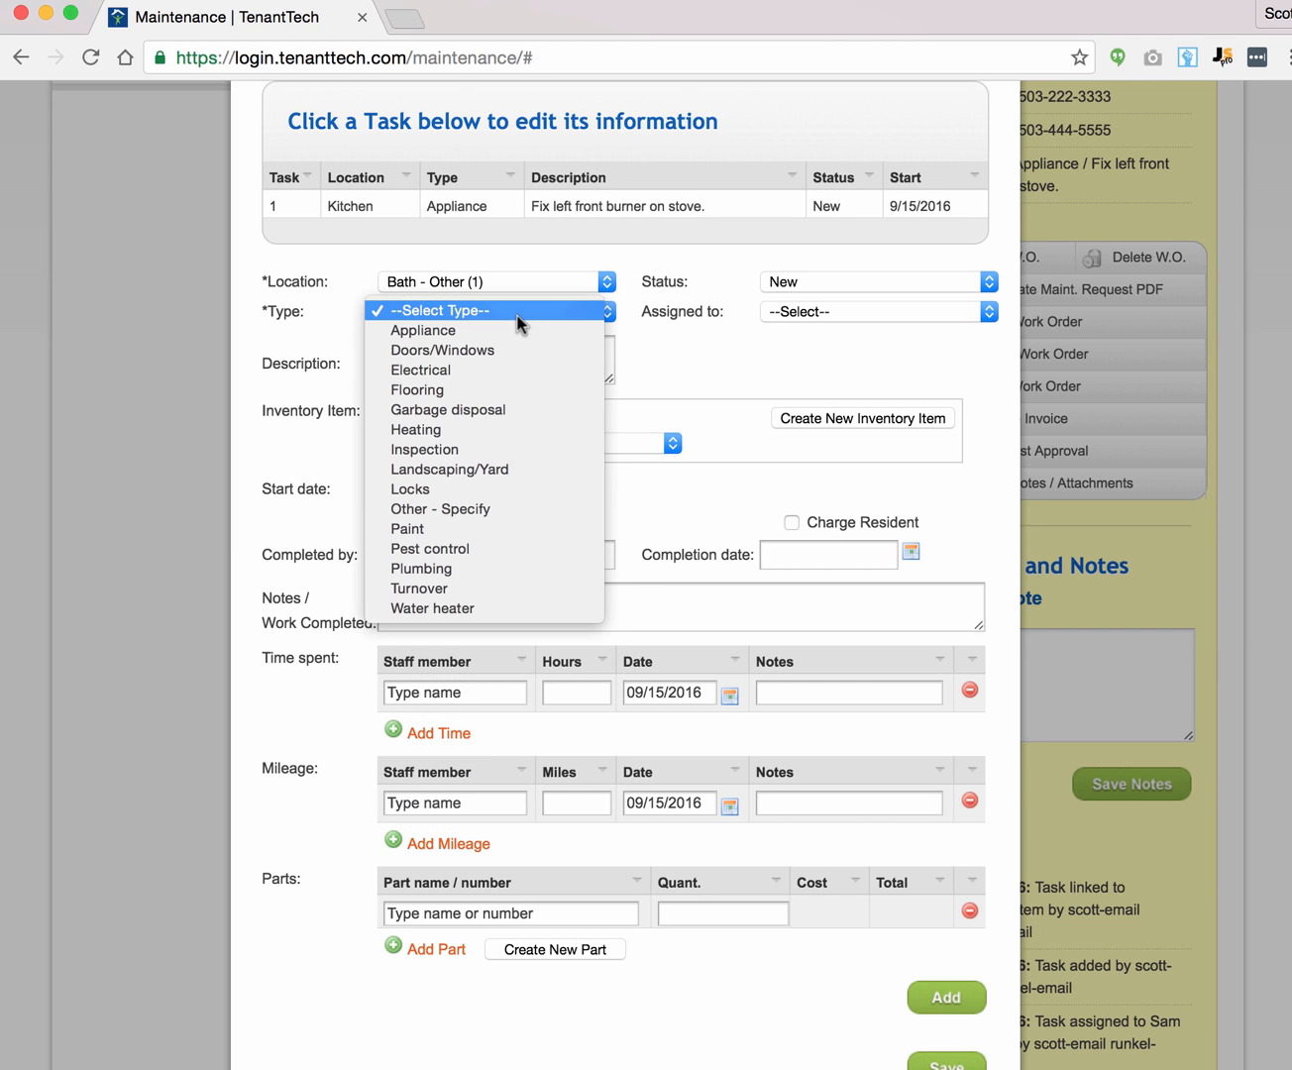
{"action": "left_click", "coordinate": [528, 367]}
{"action": "left_click", "coordinate": [522, 369]}
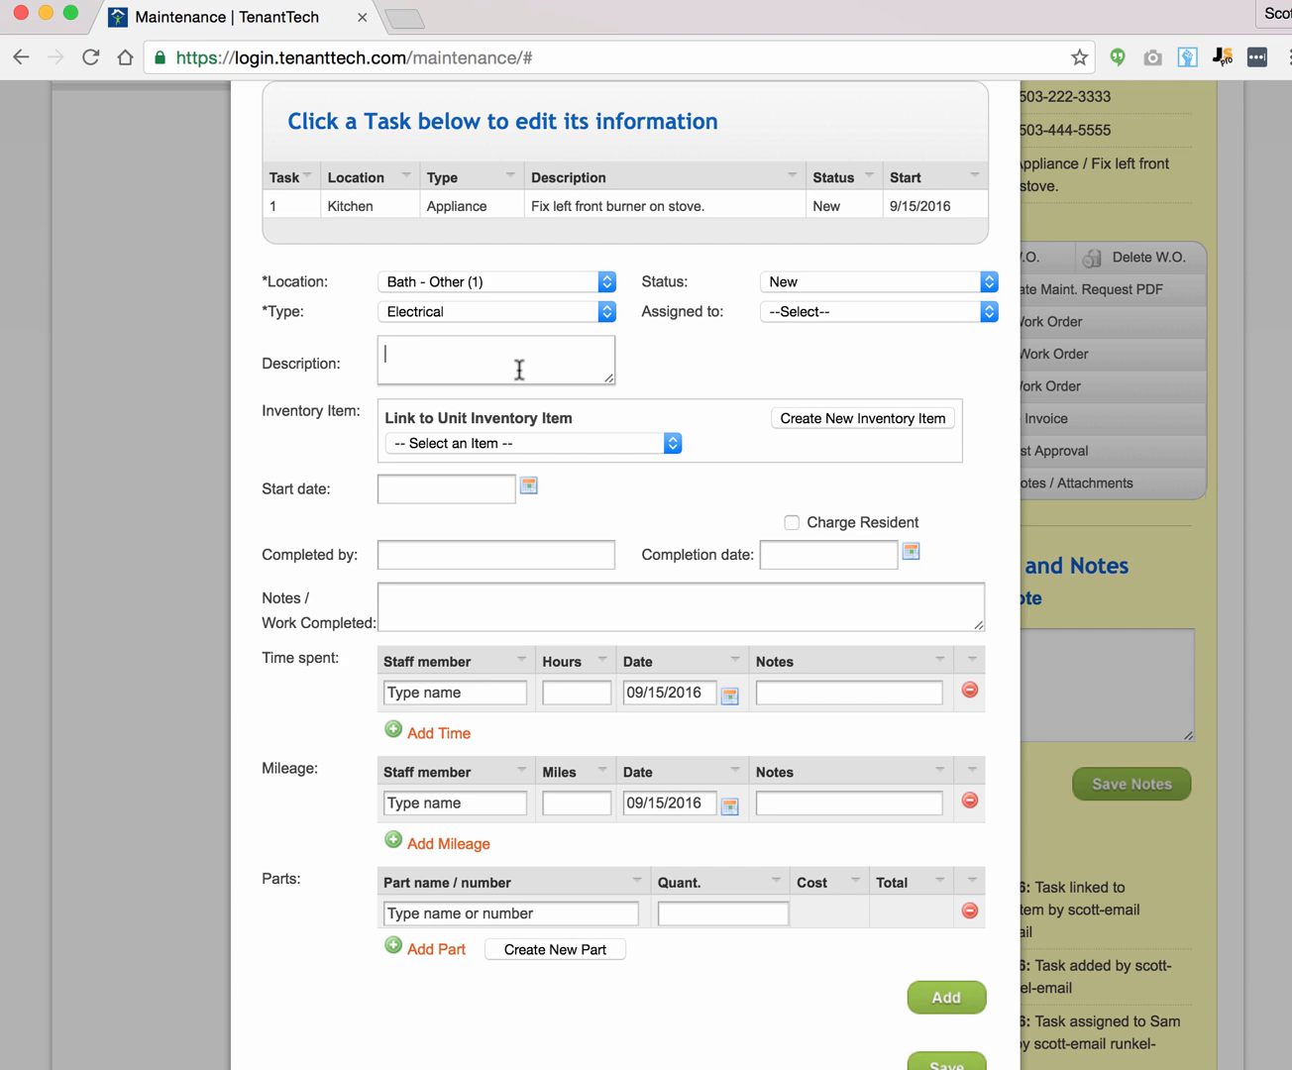
{"action": "type", "text": "Light switch is broken."}
{"action": "left_click", "coordinate": [818, 312]}
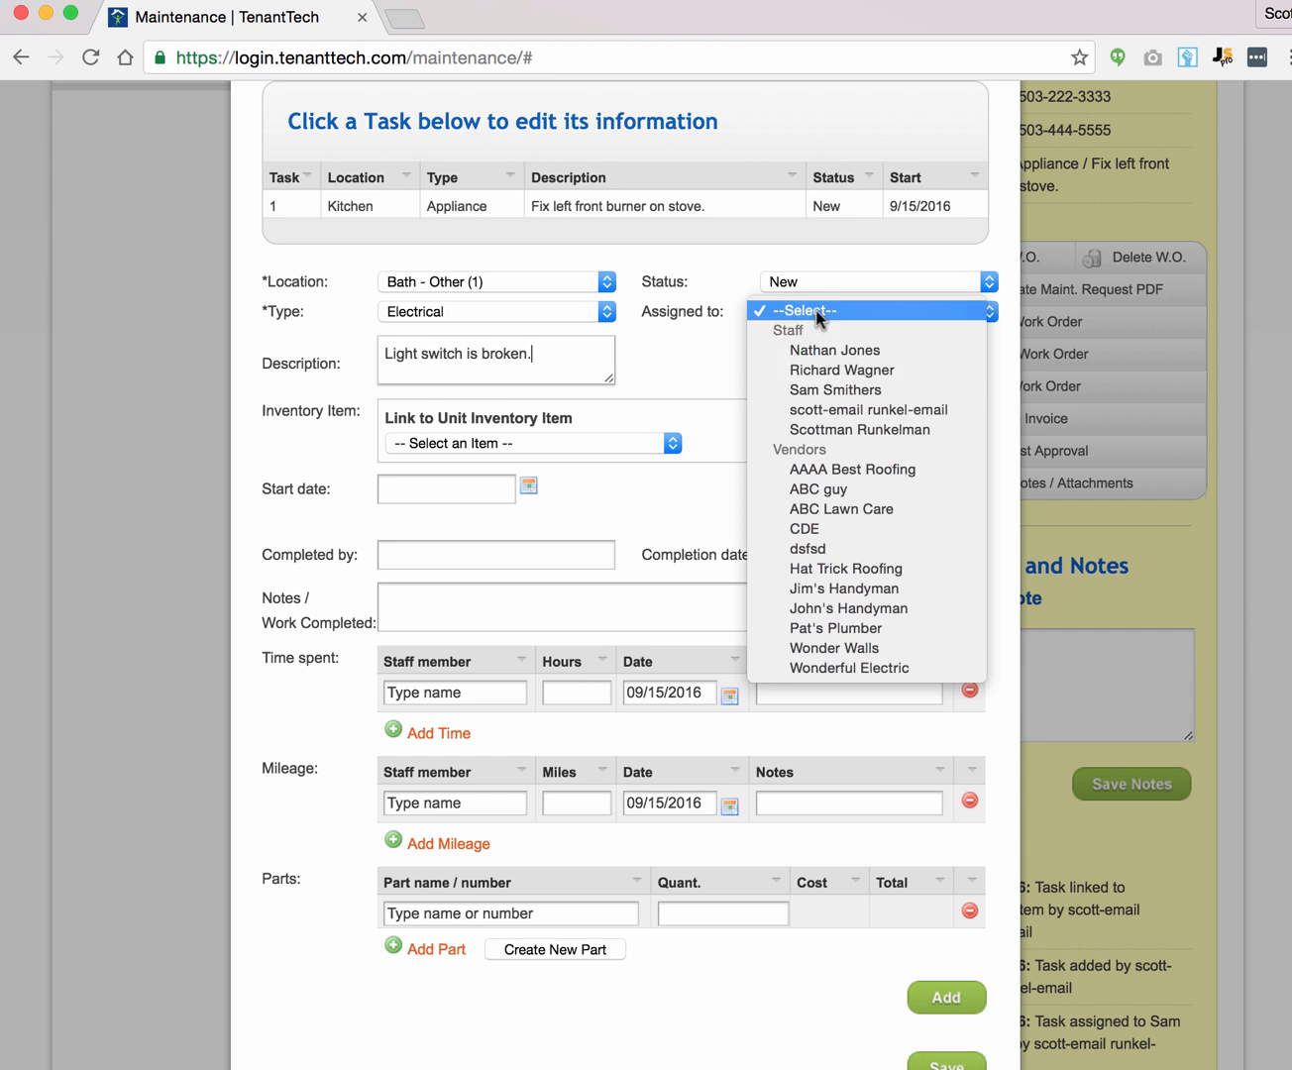
{"action": "left_click", "coordinate": [843, 390]}
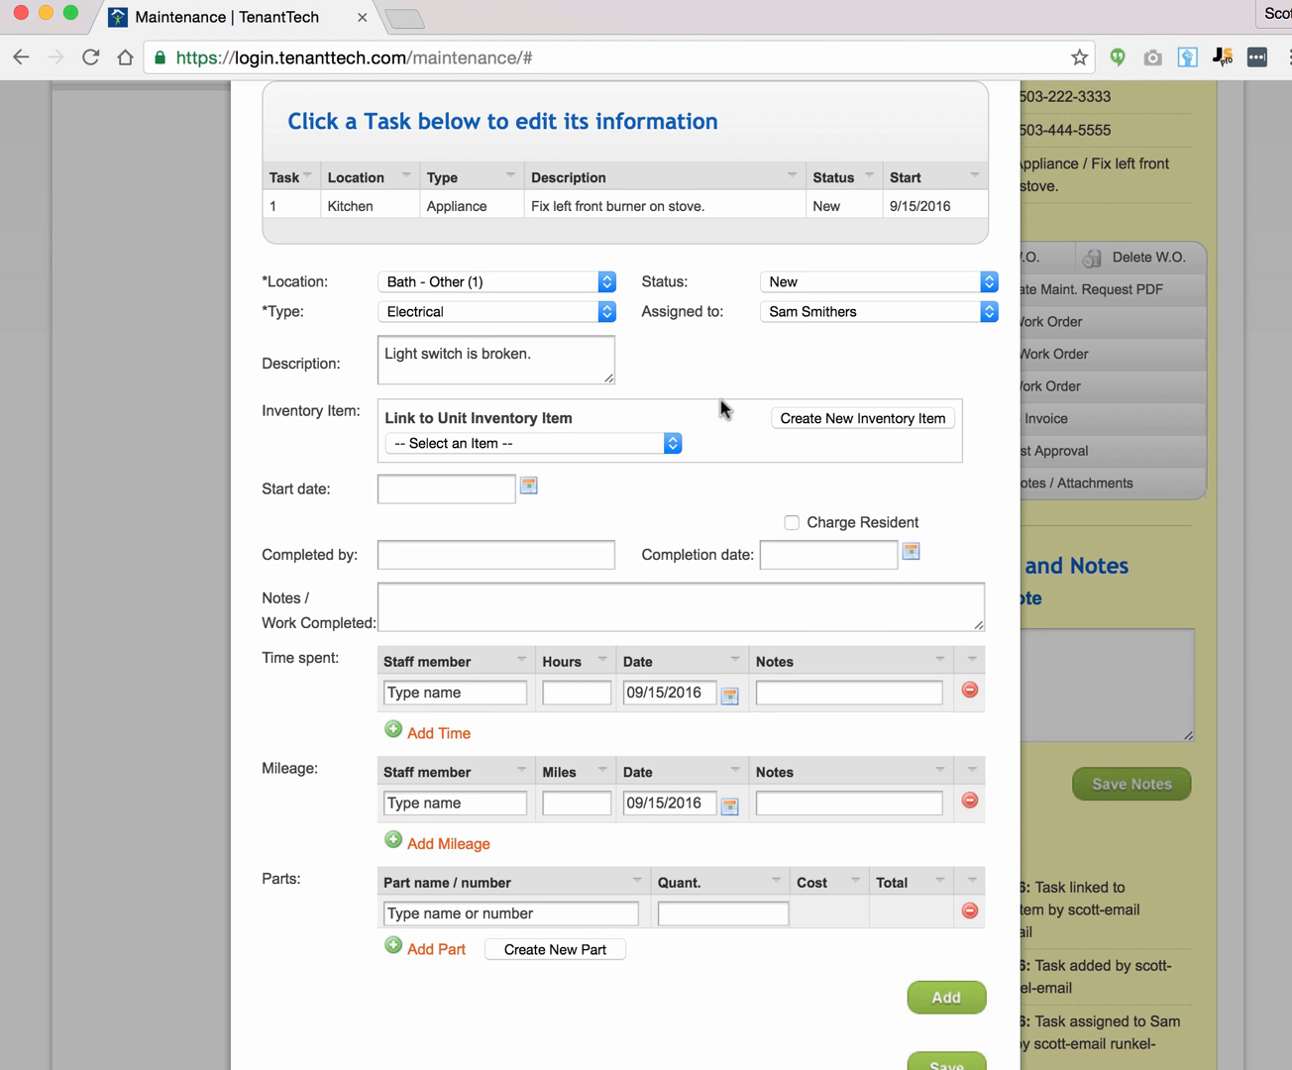
{"action": "left_click", "coordinate": [528, 484]}
{"action": "left_click", "coordinate": [551, 659]}
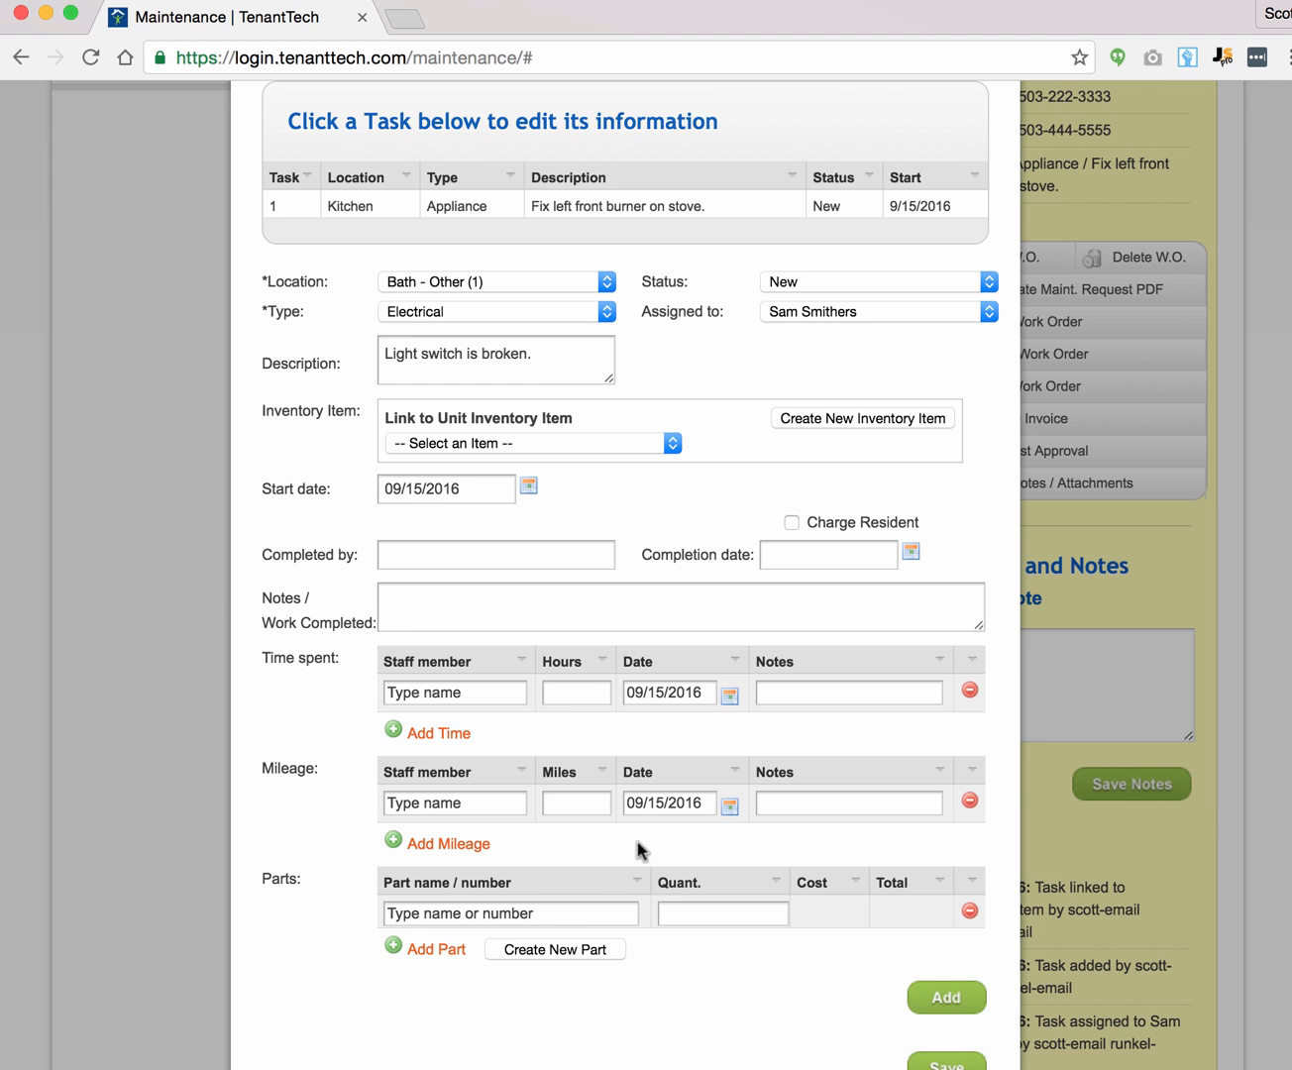
{"action": "left_click", "coordinate": [942, 1002]}
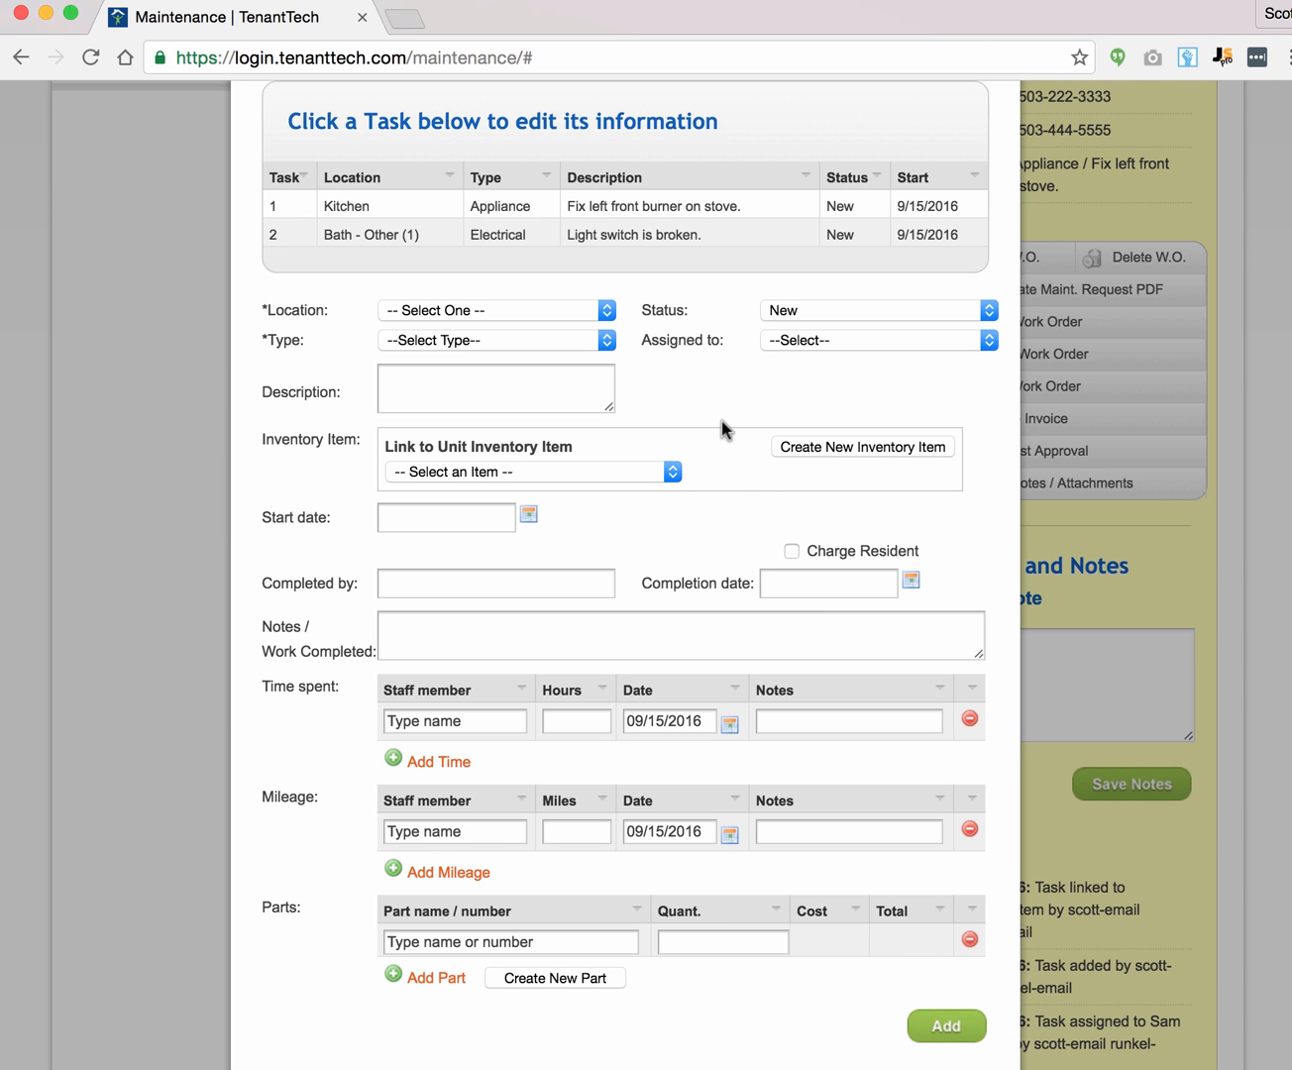
Step: Add Task 3: Basement, Heating, 'Furnace is on the fritz.', assigned to the same staff member
{"action": "left_click", "coordinate": [509, 309]}
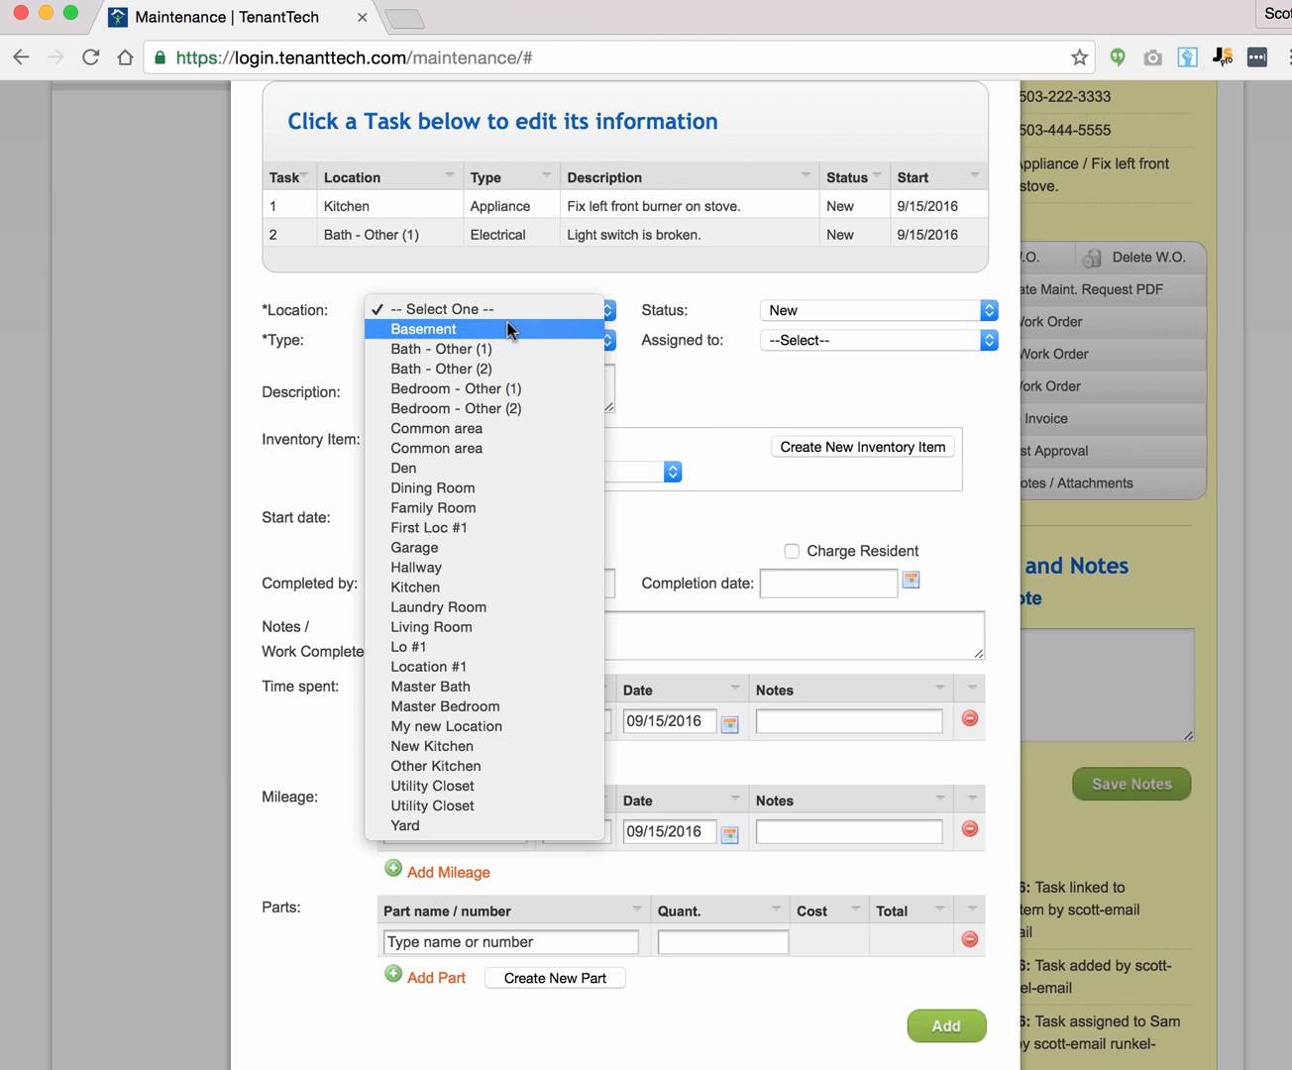
{"action": "left_click", "coordinate": [508, 329]}
{"action": "left_click", "coordinate": [500, 337]}
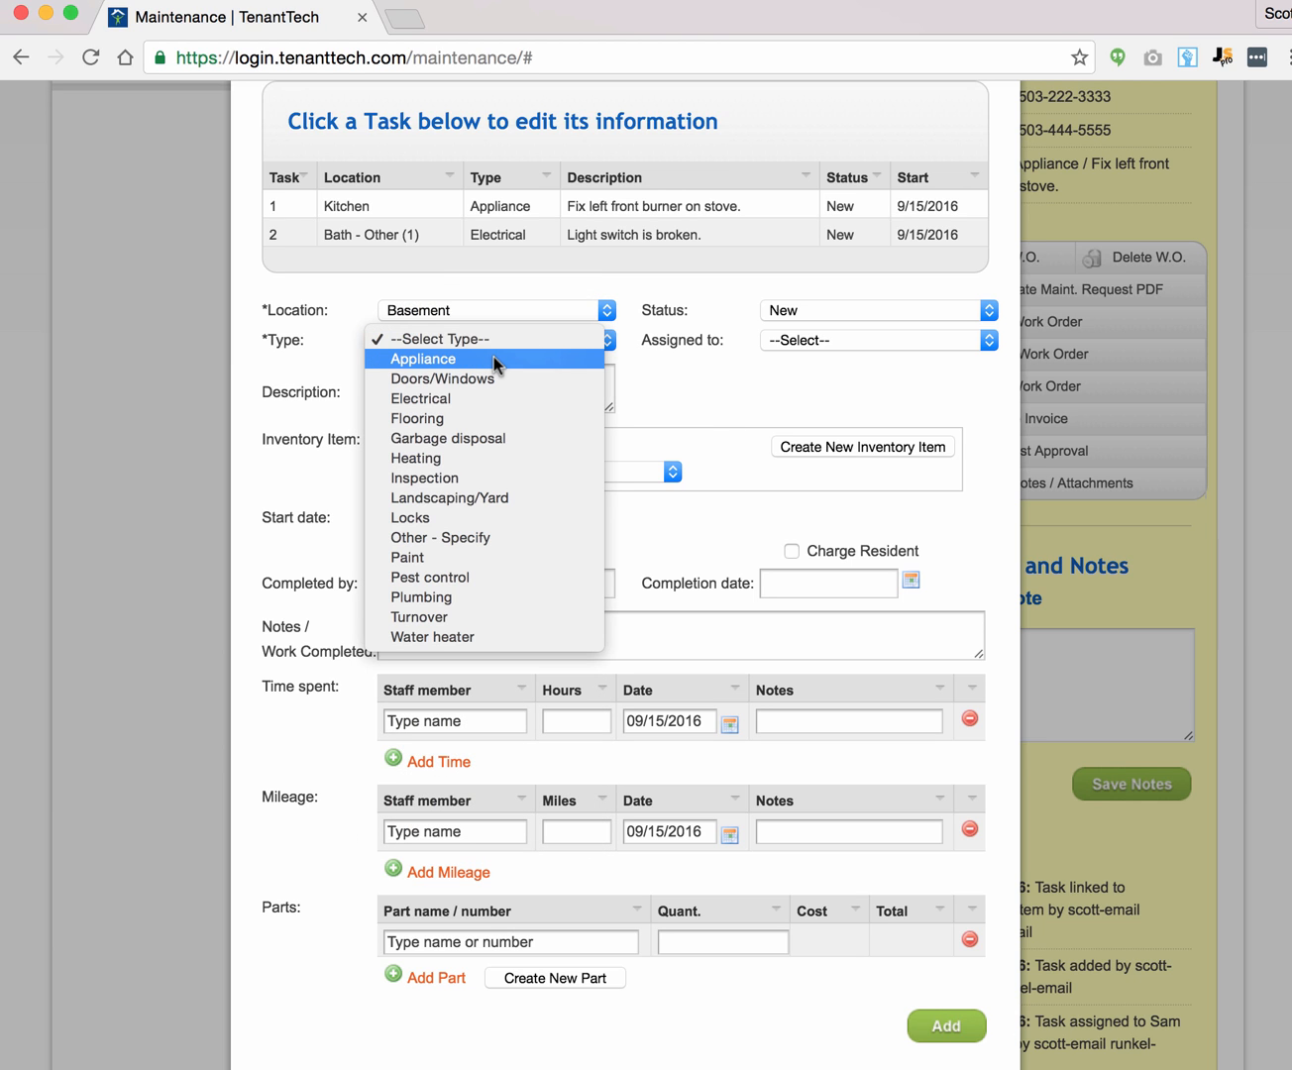
{"action": "left_click", "coordinate": [495, 458]}
{"action": "left_click", "coordinate": [445, 398]}
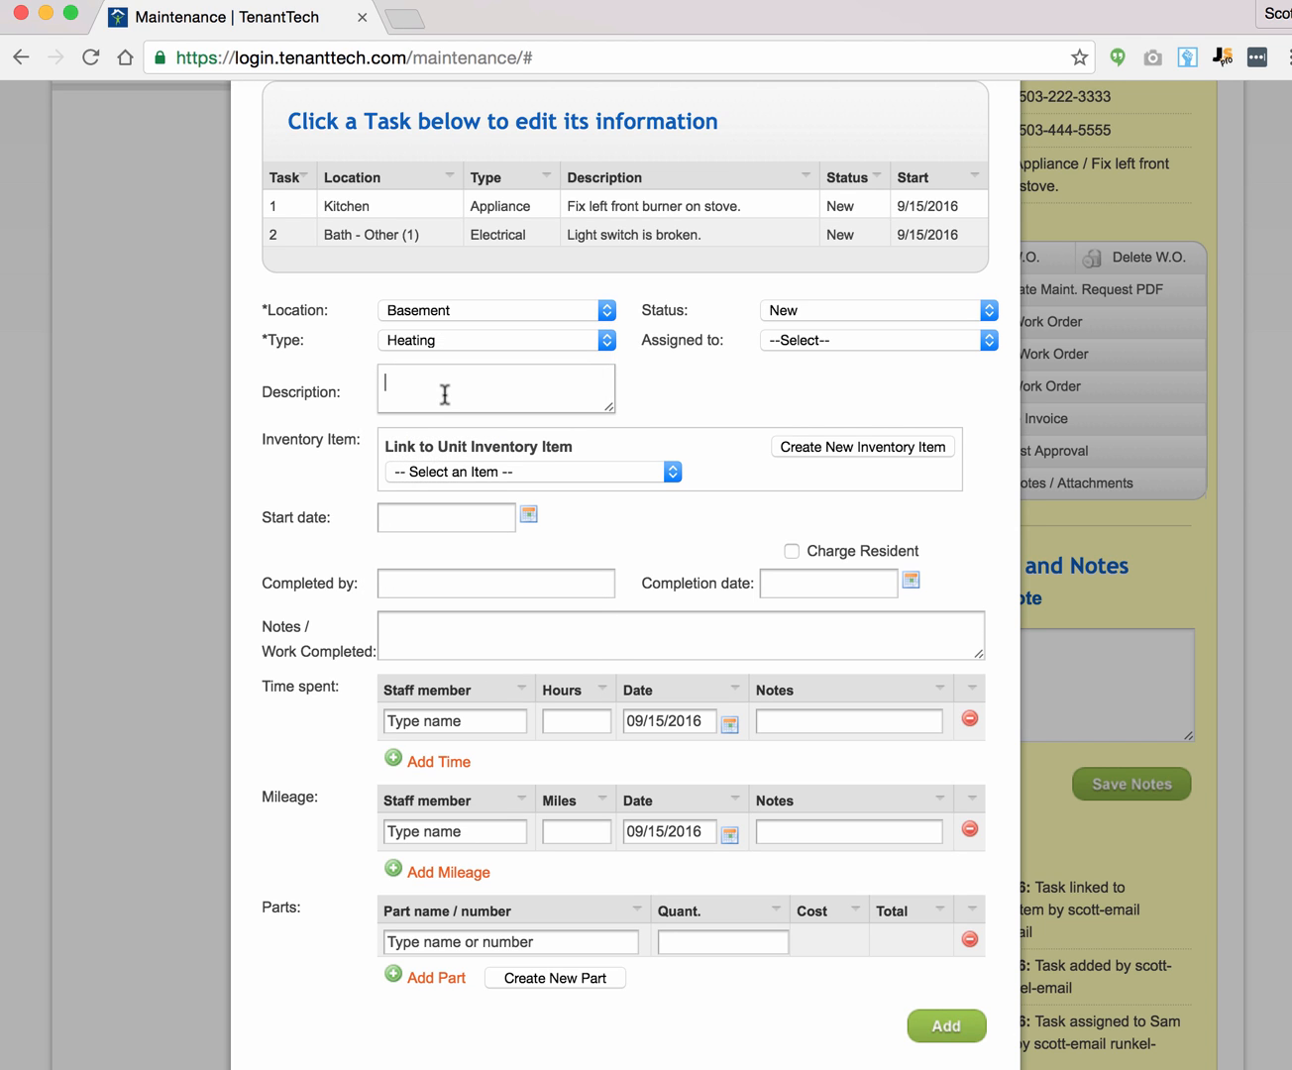
{"action": "type", "text": "Furnace is on the fritz."}
{"action": "left_click", "coordinate": [803, 339]}
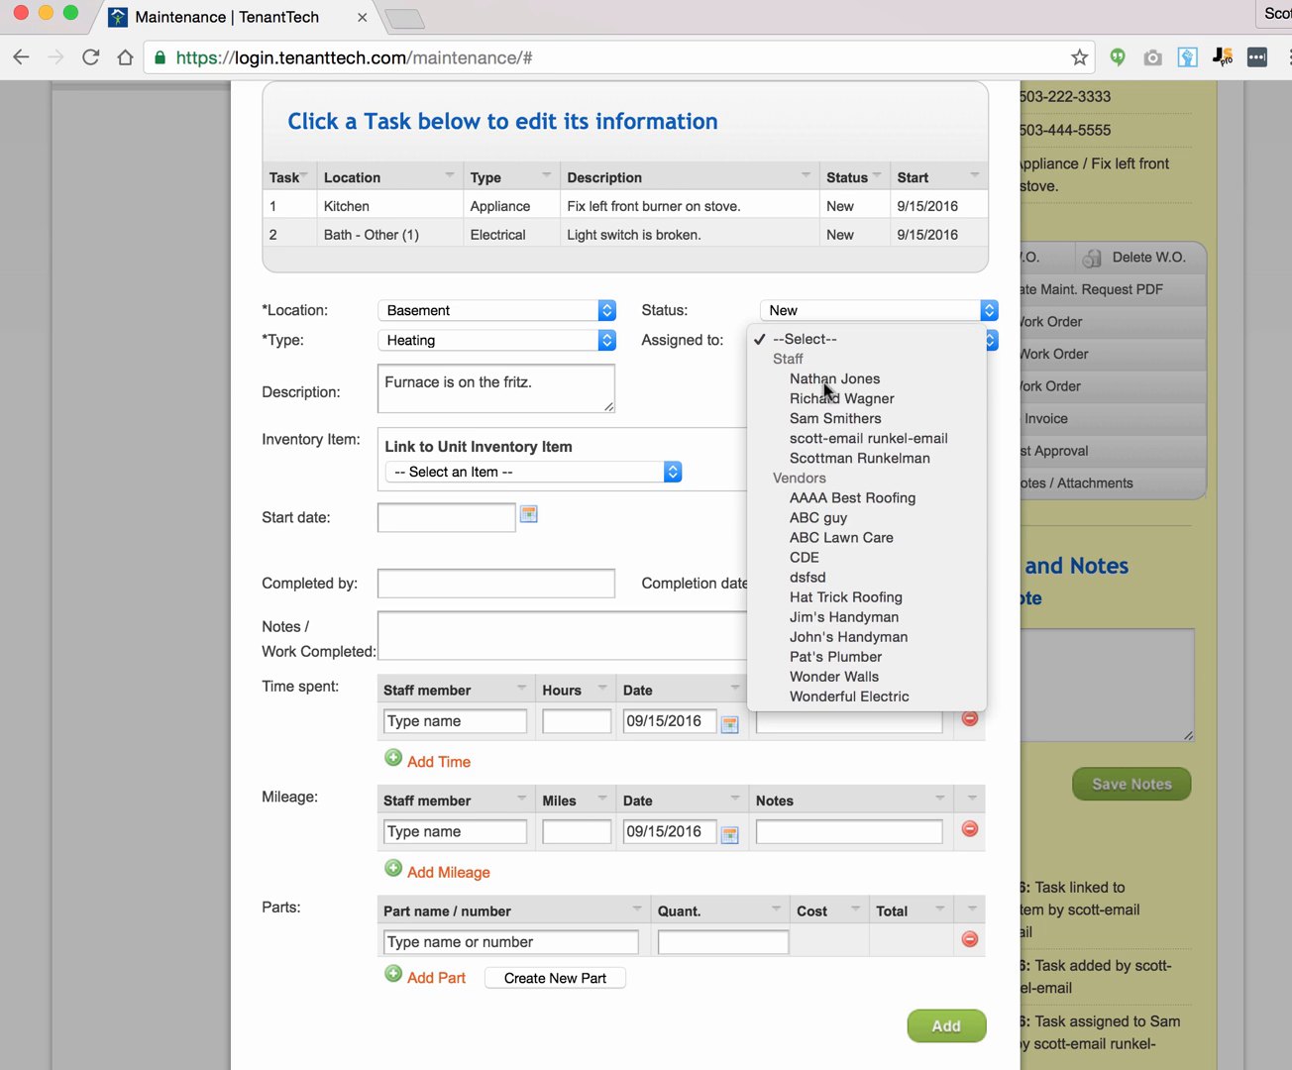
{"action": "left_click", "coordinate": [824, 421]}
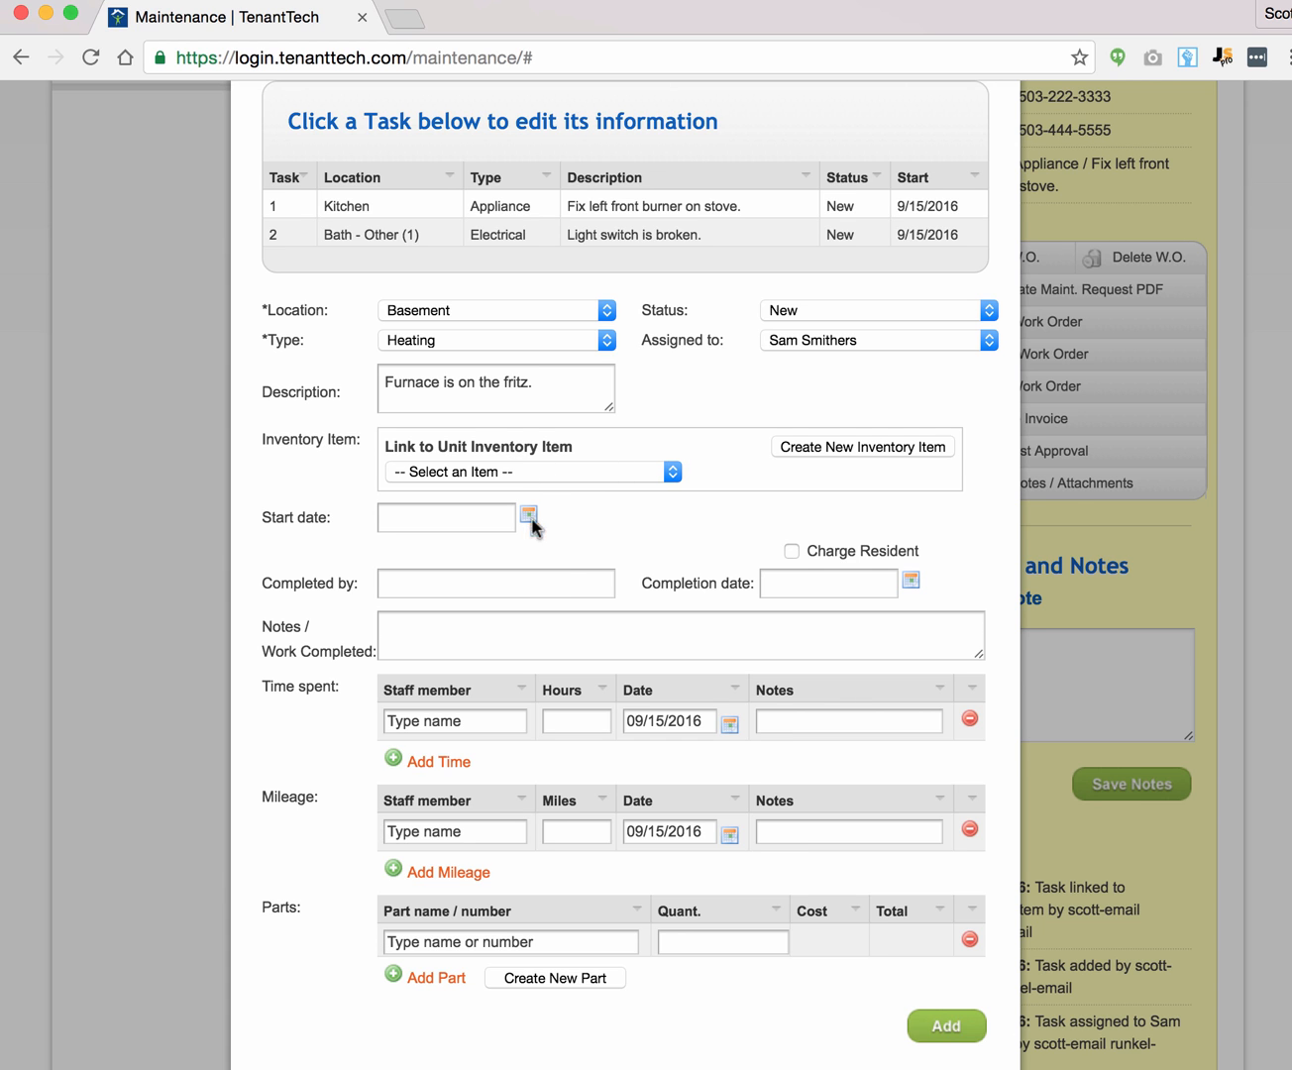
{"action": "left_click", "coordinate": [946, 1028]}
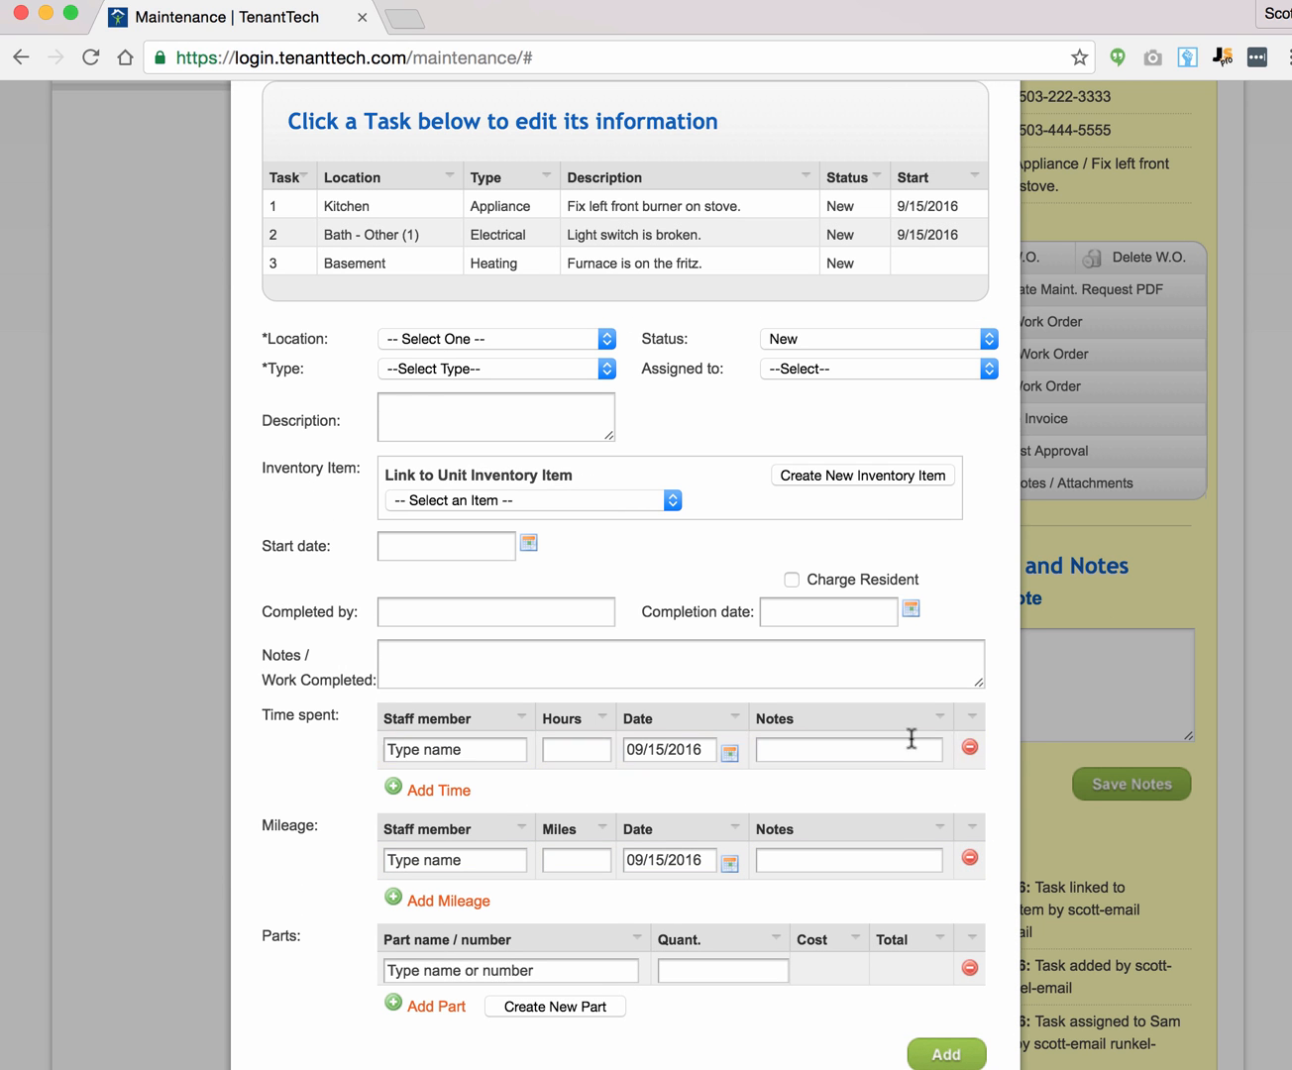
Step: Review tasks 1 and 2, then save work order 39350
{"action": "left_click", "coordinate": [512, 216]}
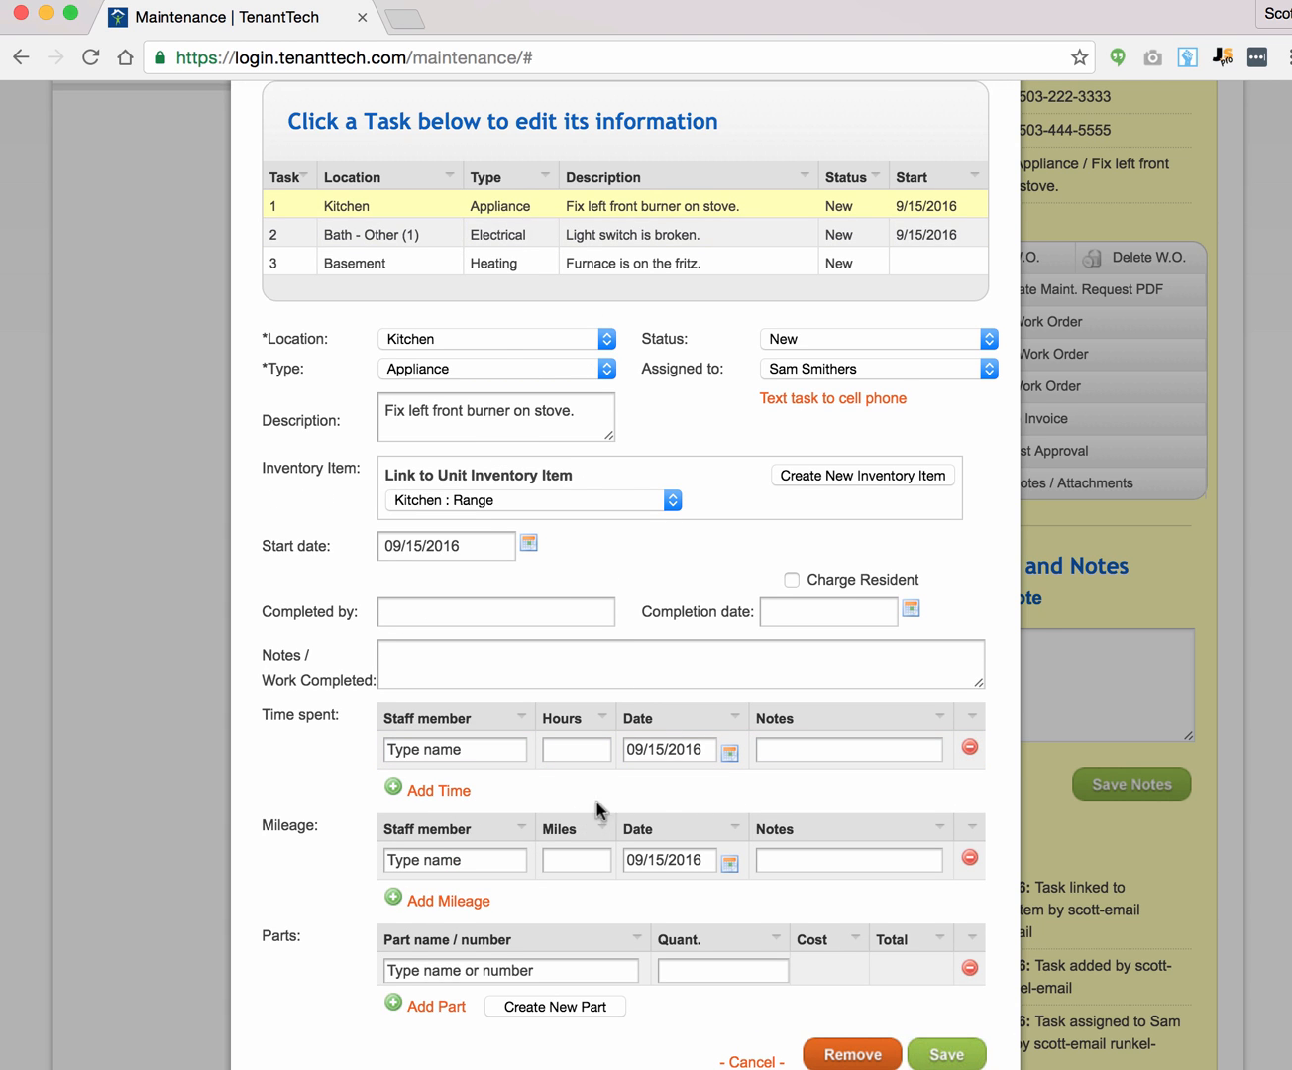
{"action": "left_click", "coordinate": [612, 235]}
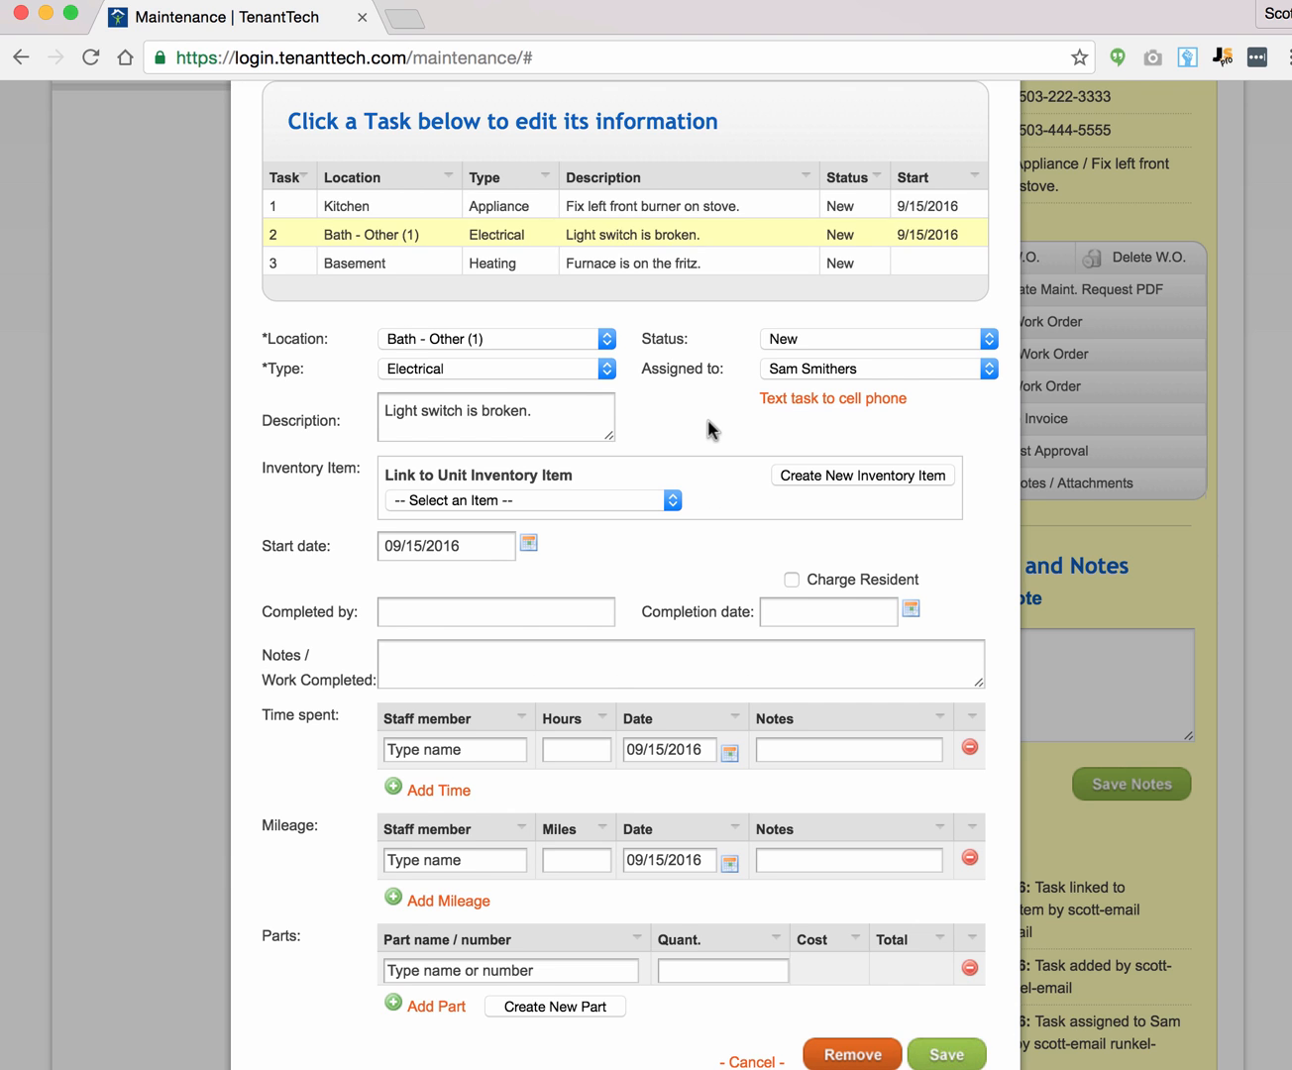
{"action": "scroll", "coordinate": [711, 426], "scroll_direction": "down", "scroll_amount": 5}
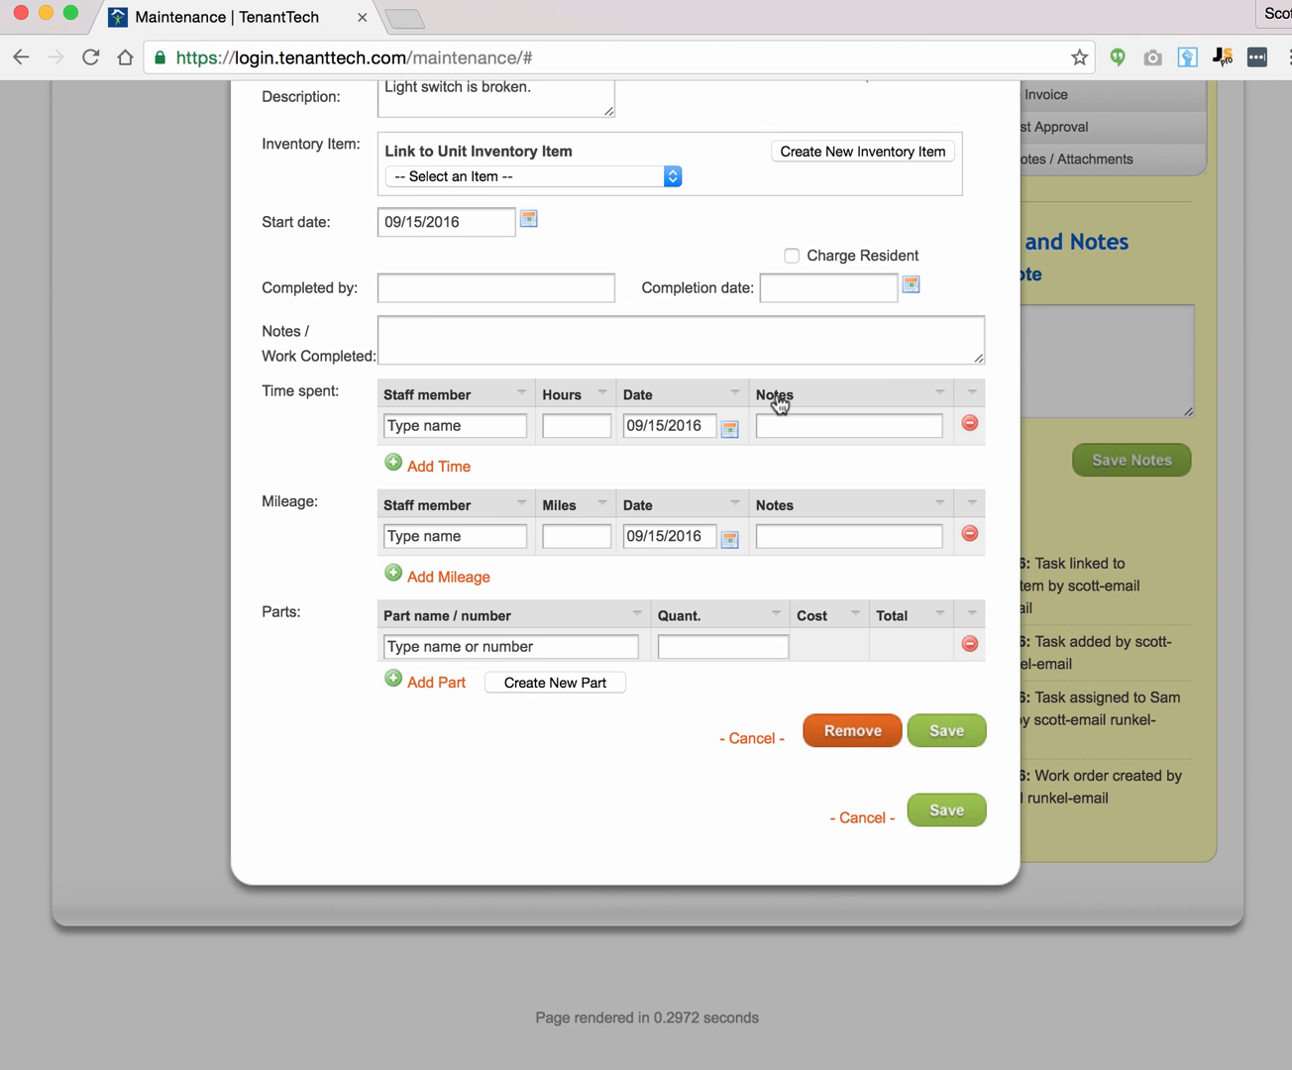
{"action": "left_click", "coordinate": [947, 811]}
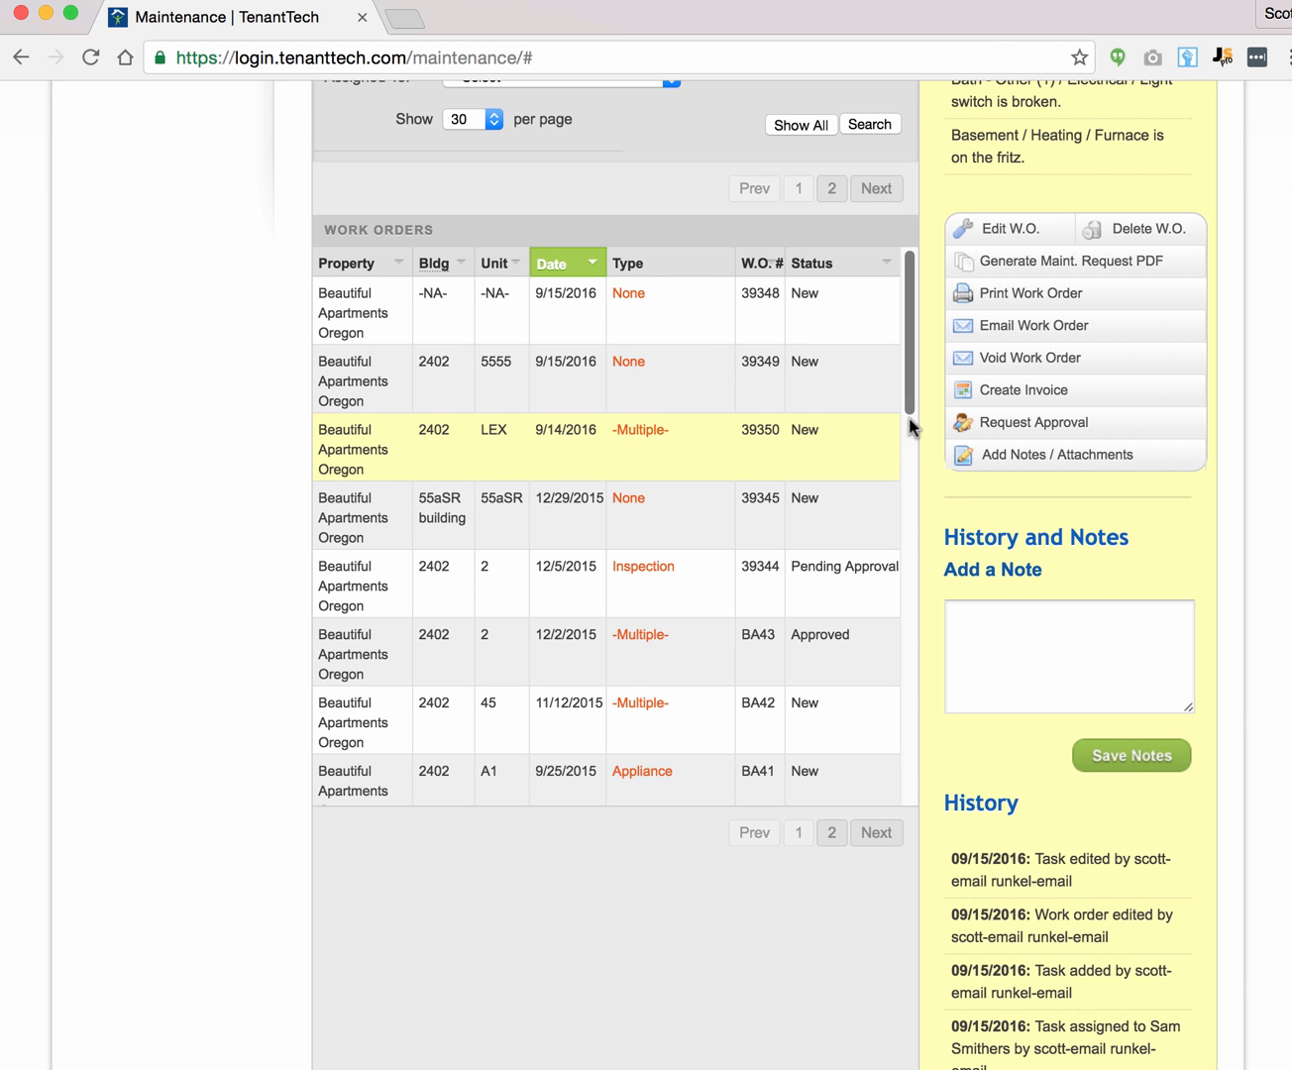
{"action": "scroll", "coordinate": [1139, 485], "scroll_direction": "up", "scroll_amount": 3}
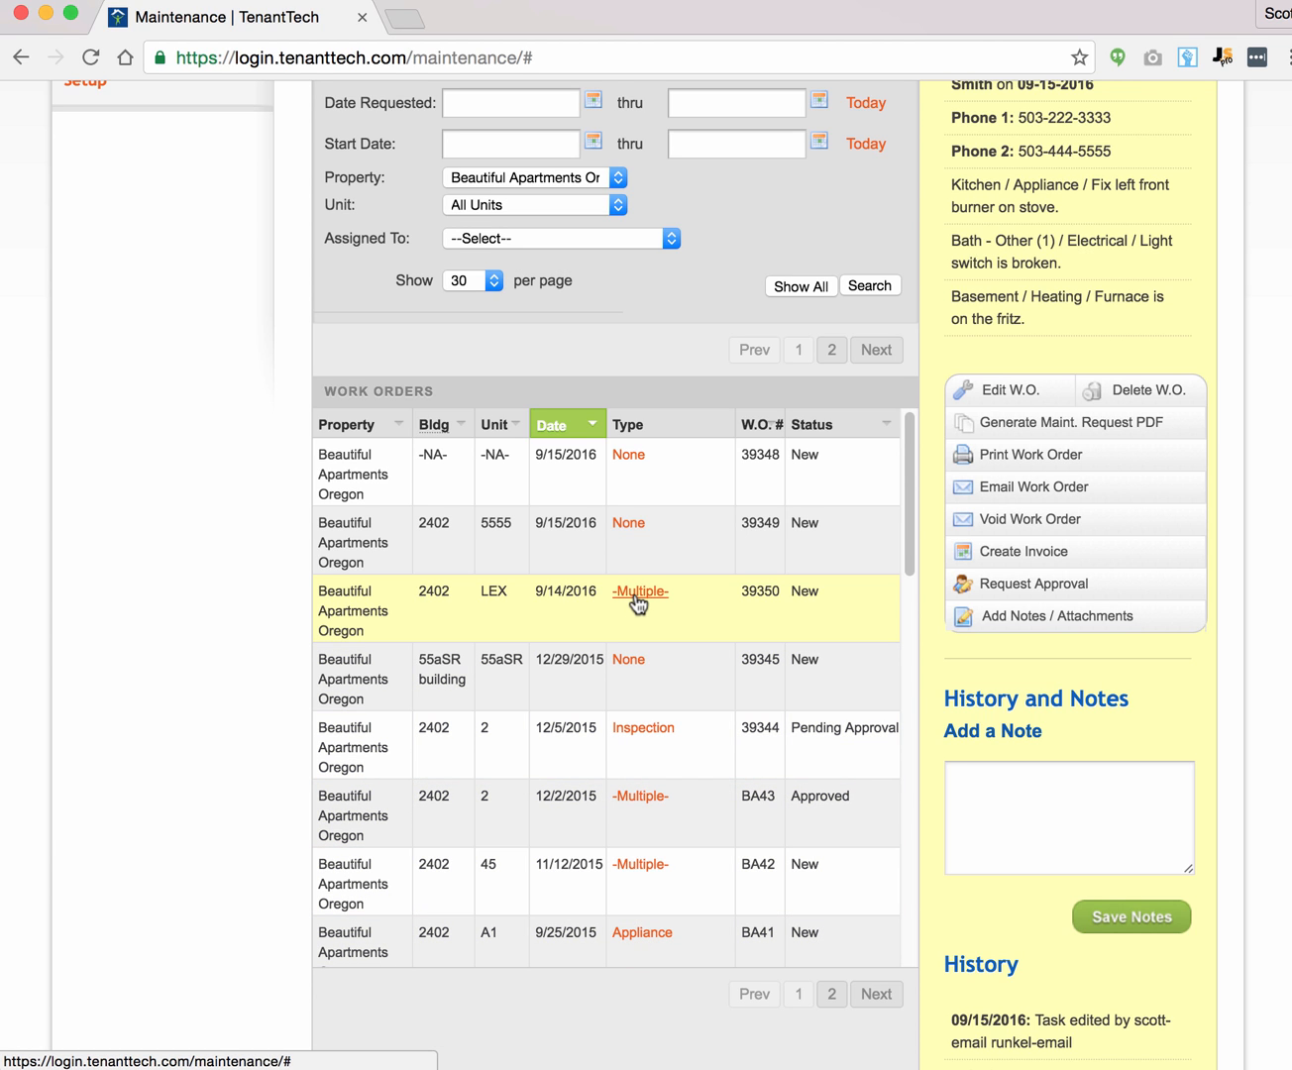
{"action": "left_click", "coordinate": [499, 603]}
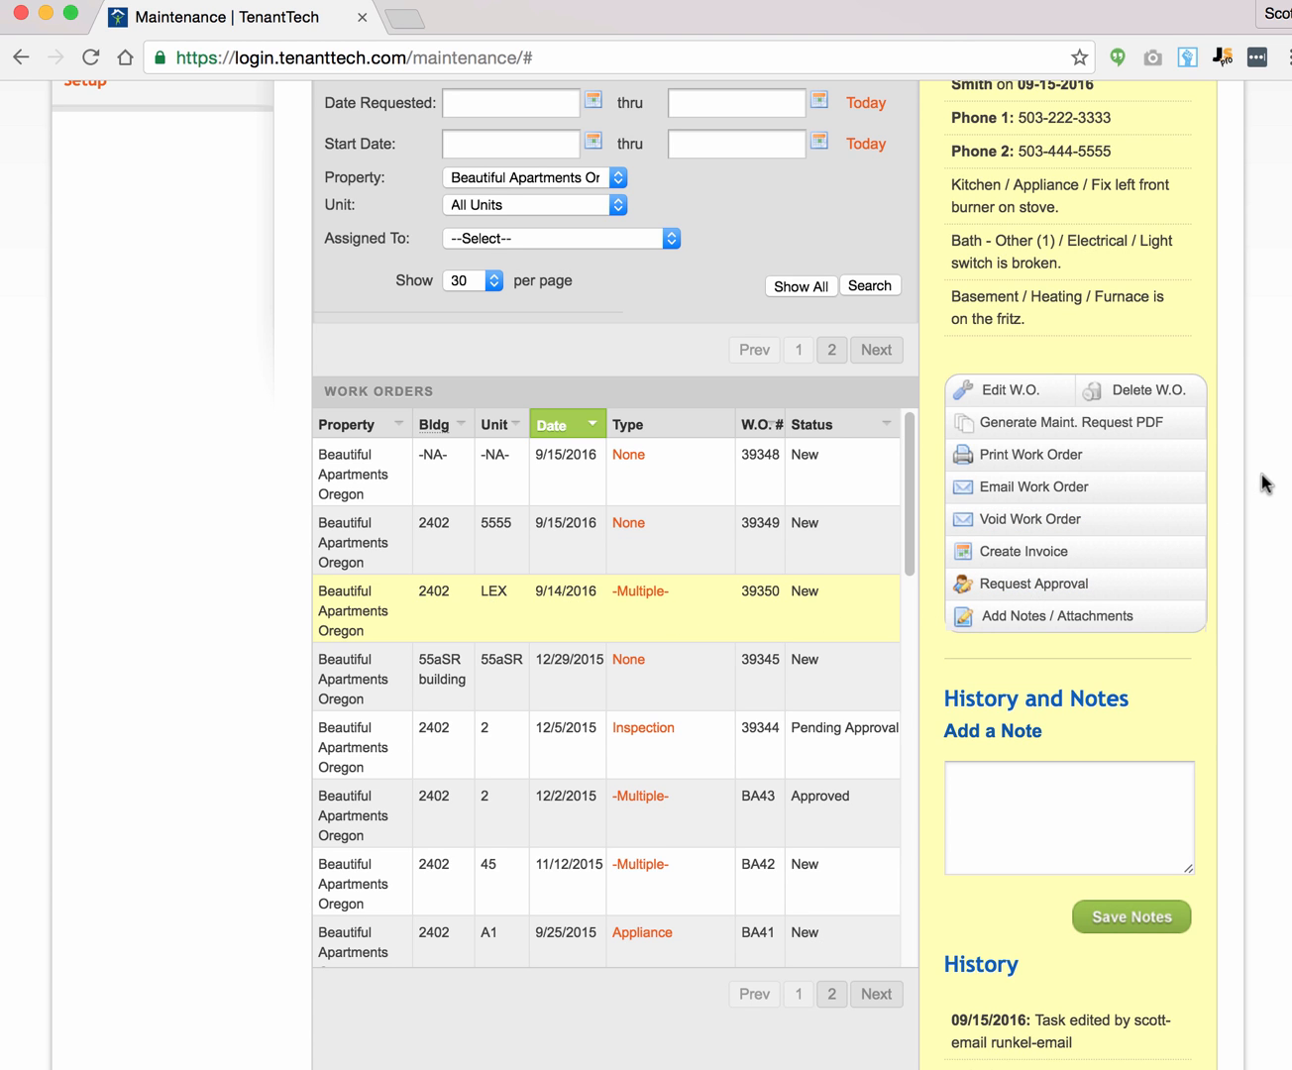
{"action": "scroll", "coordinate": [1266, 483], "scroll_direction": "up", "scroll_amount": 3}
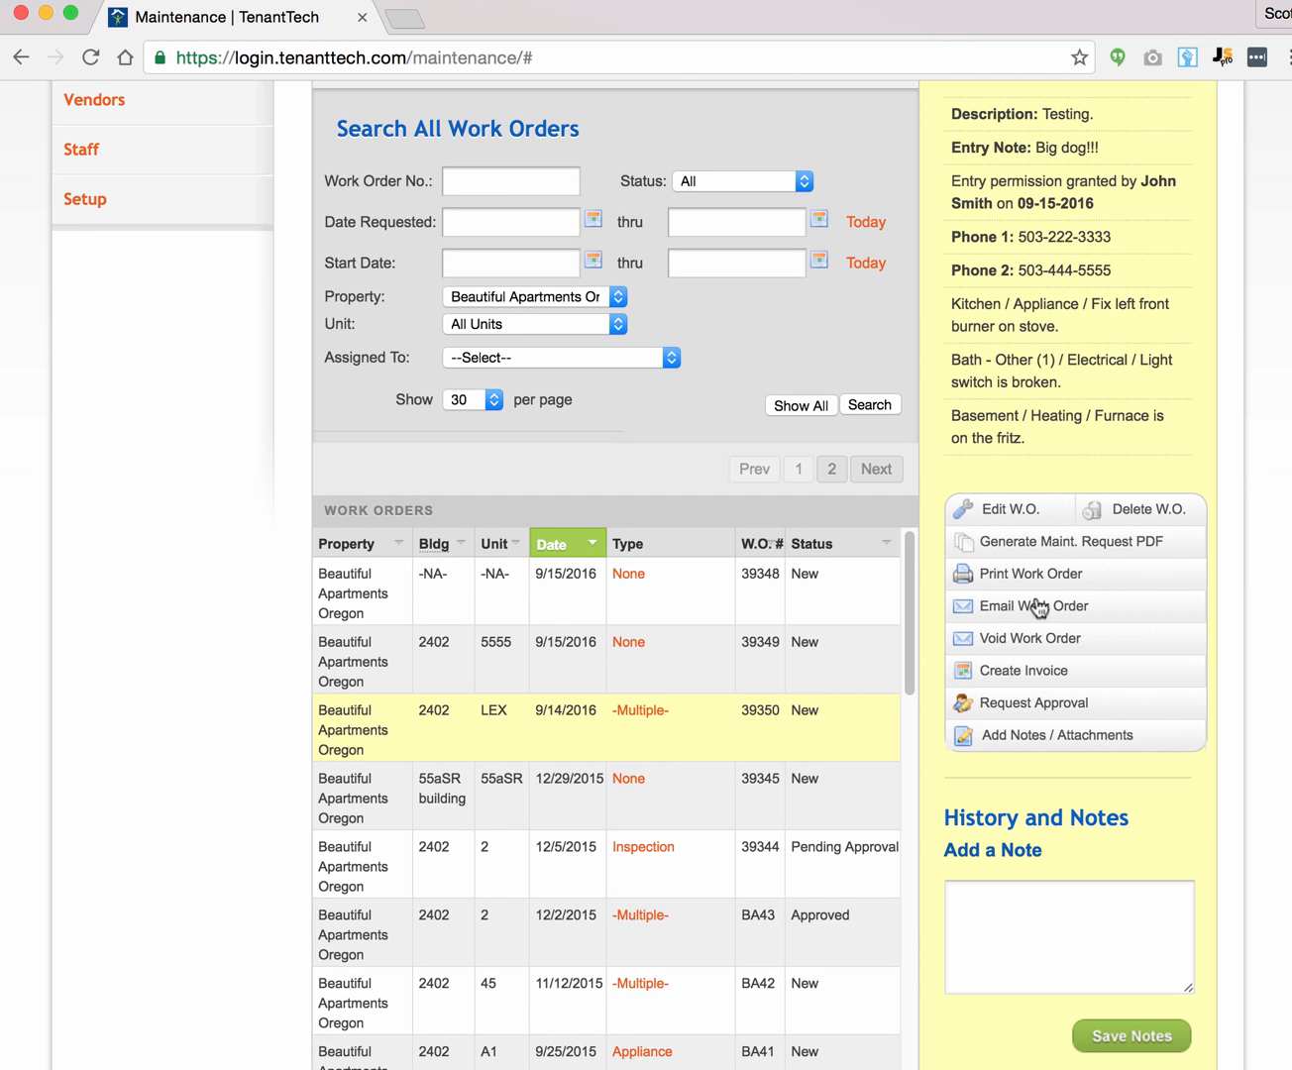
{"action": "scroll", "coordinate": [1268, 470], "scroll_direction": "up", "scroll_amount": 3}
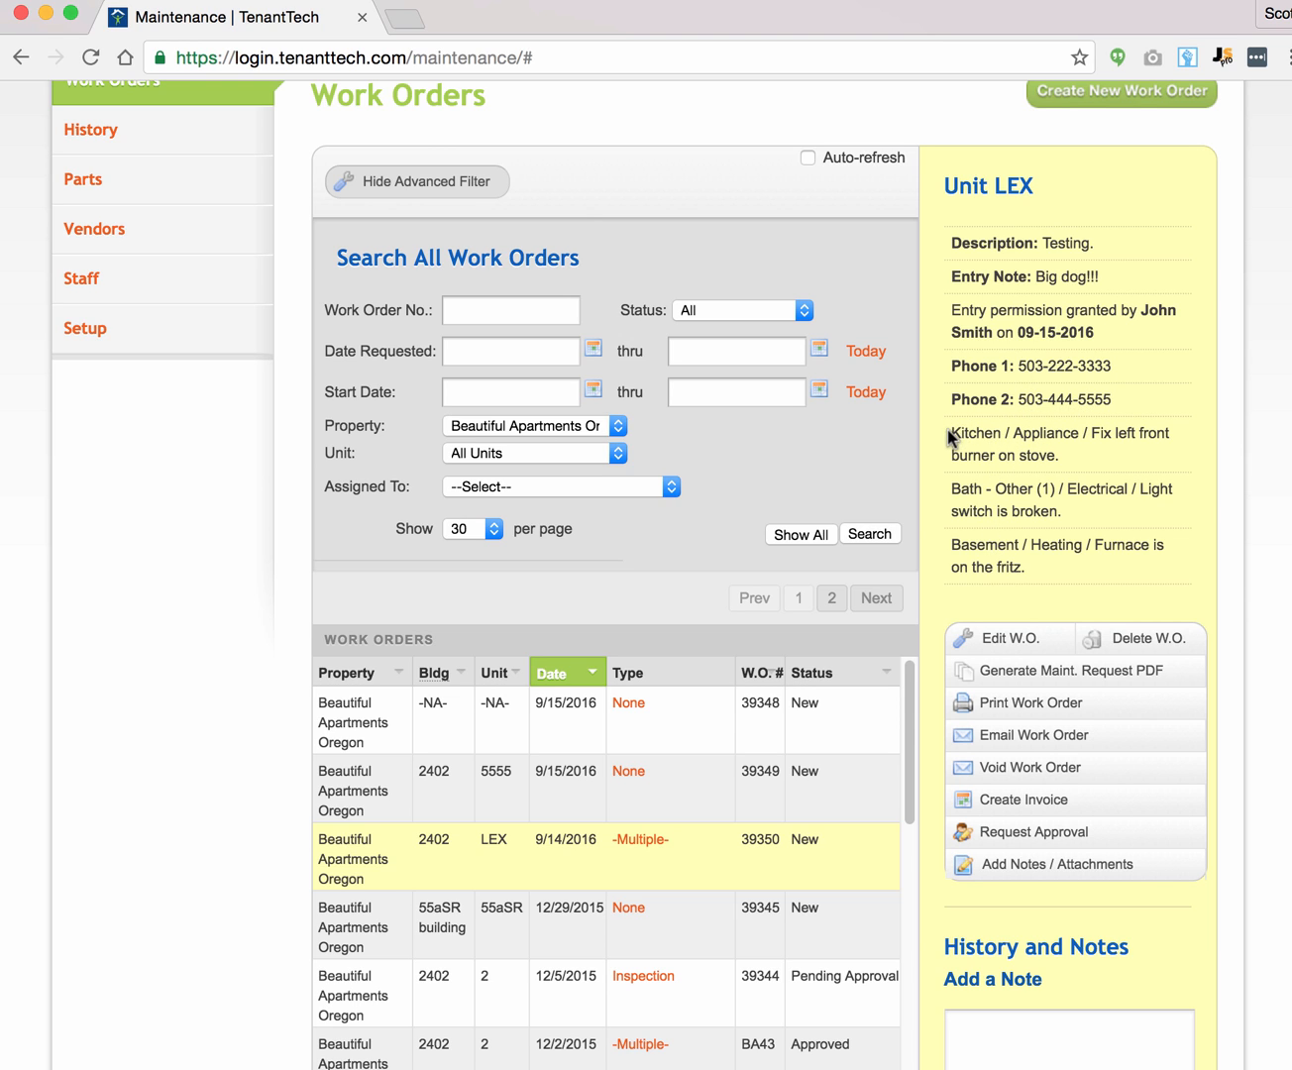
{"action": "left_click_drag", "start_coordinate": [946, 436], "coordinate": [1027, 565]}
{"action": "left_click", "coordinate": [1032, 566]}
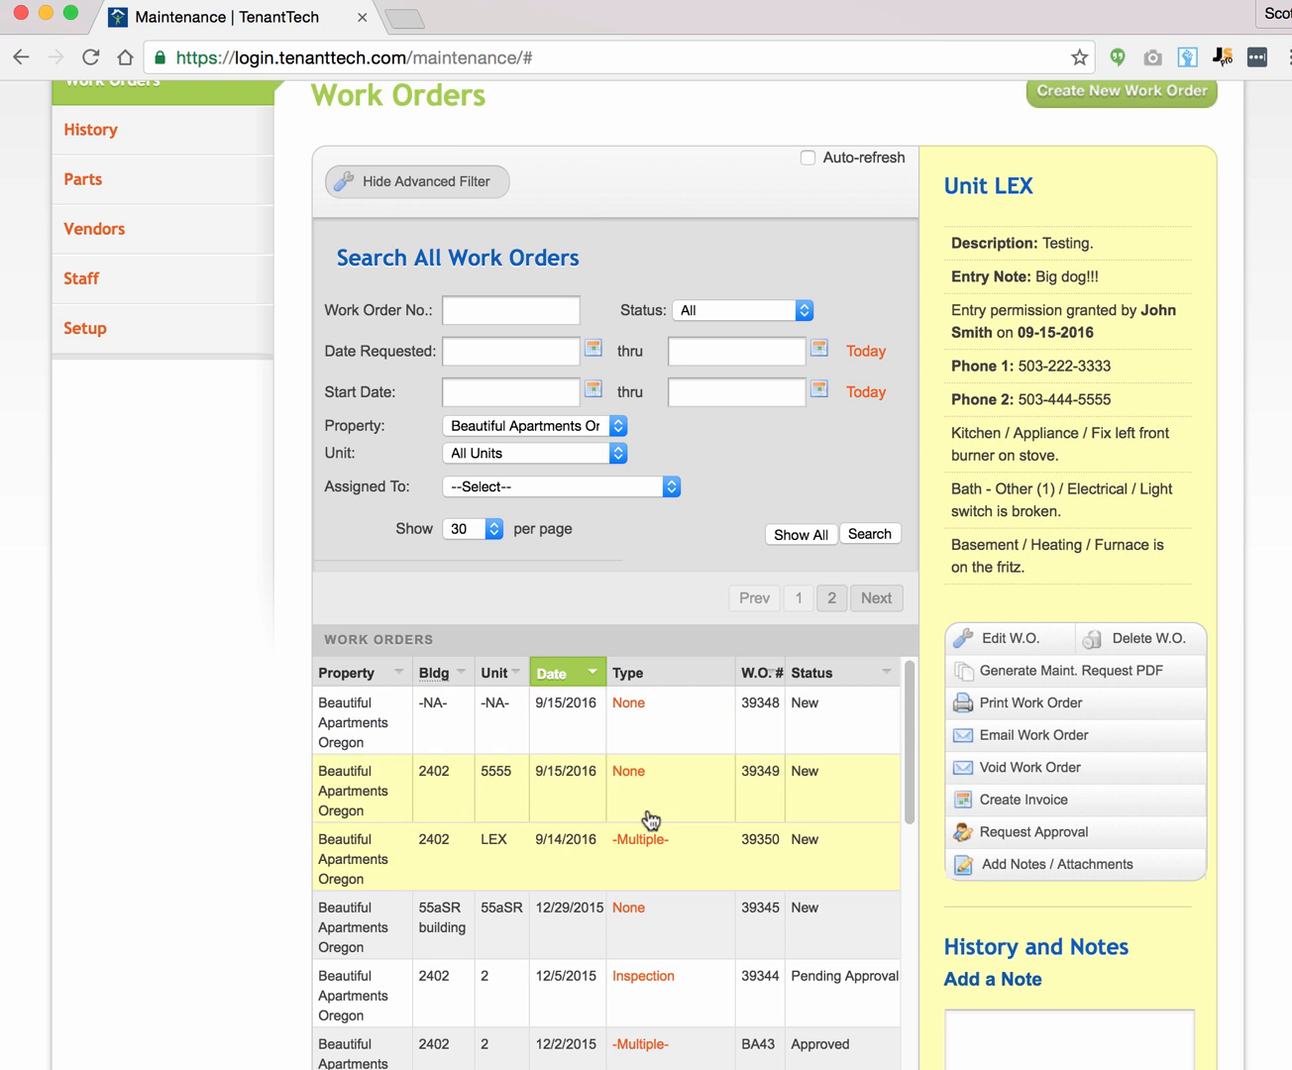
{"action": "left_click", "coordinate": [507, 914]}
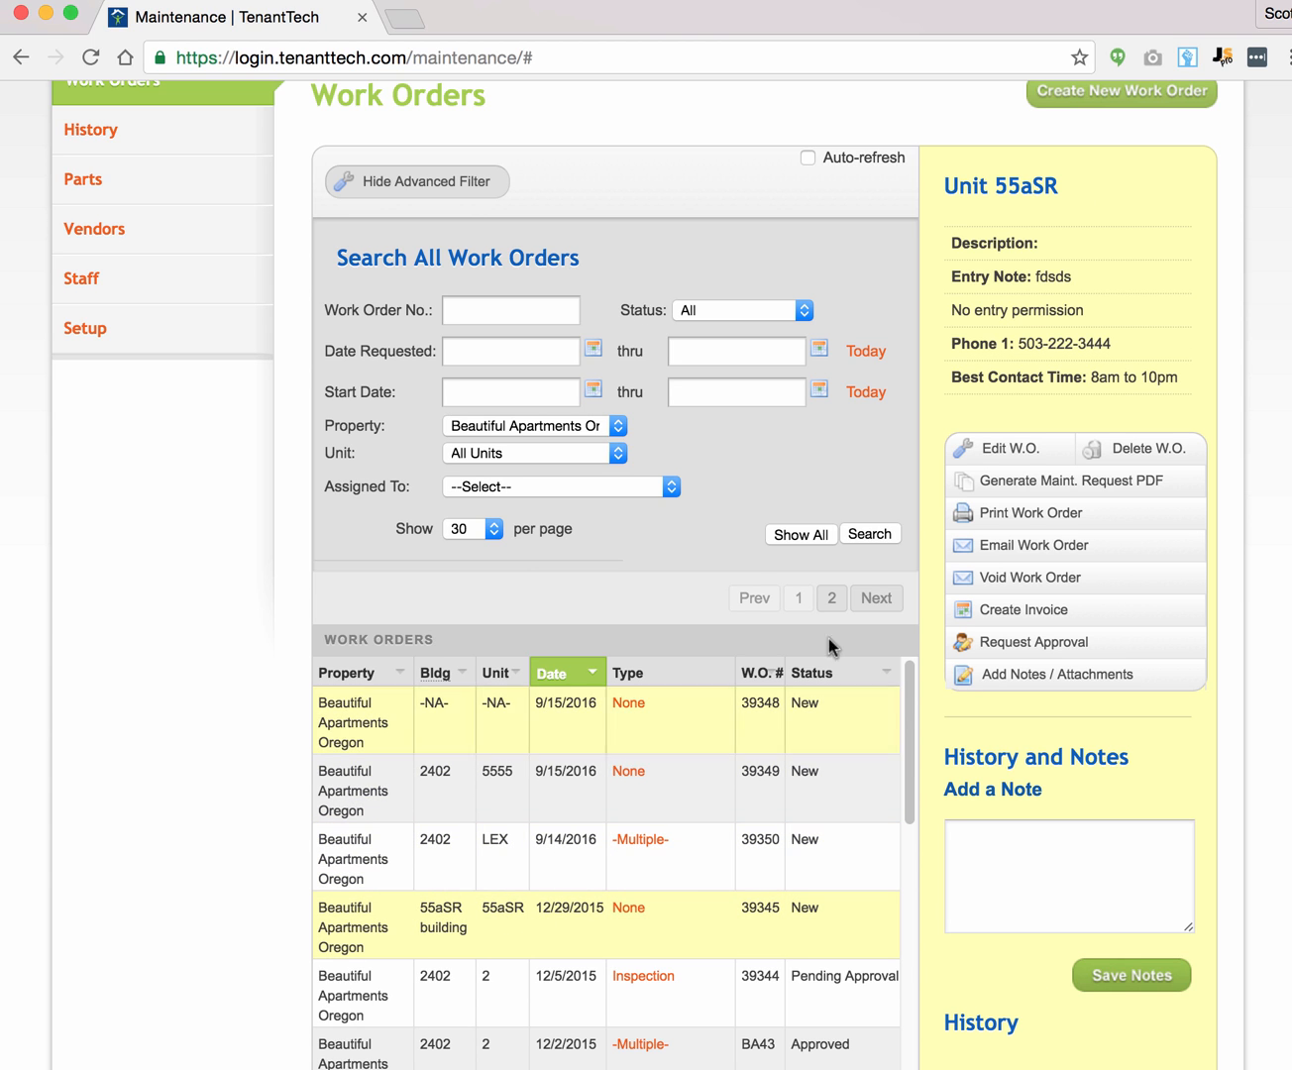
{"action": "left_click", "coordinate": [498, 987]}
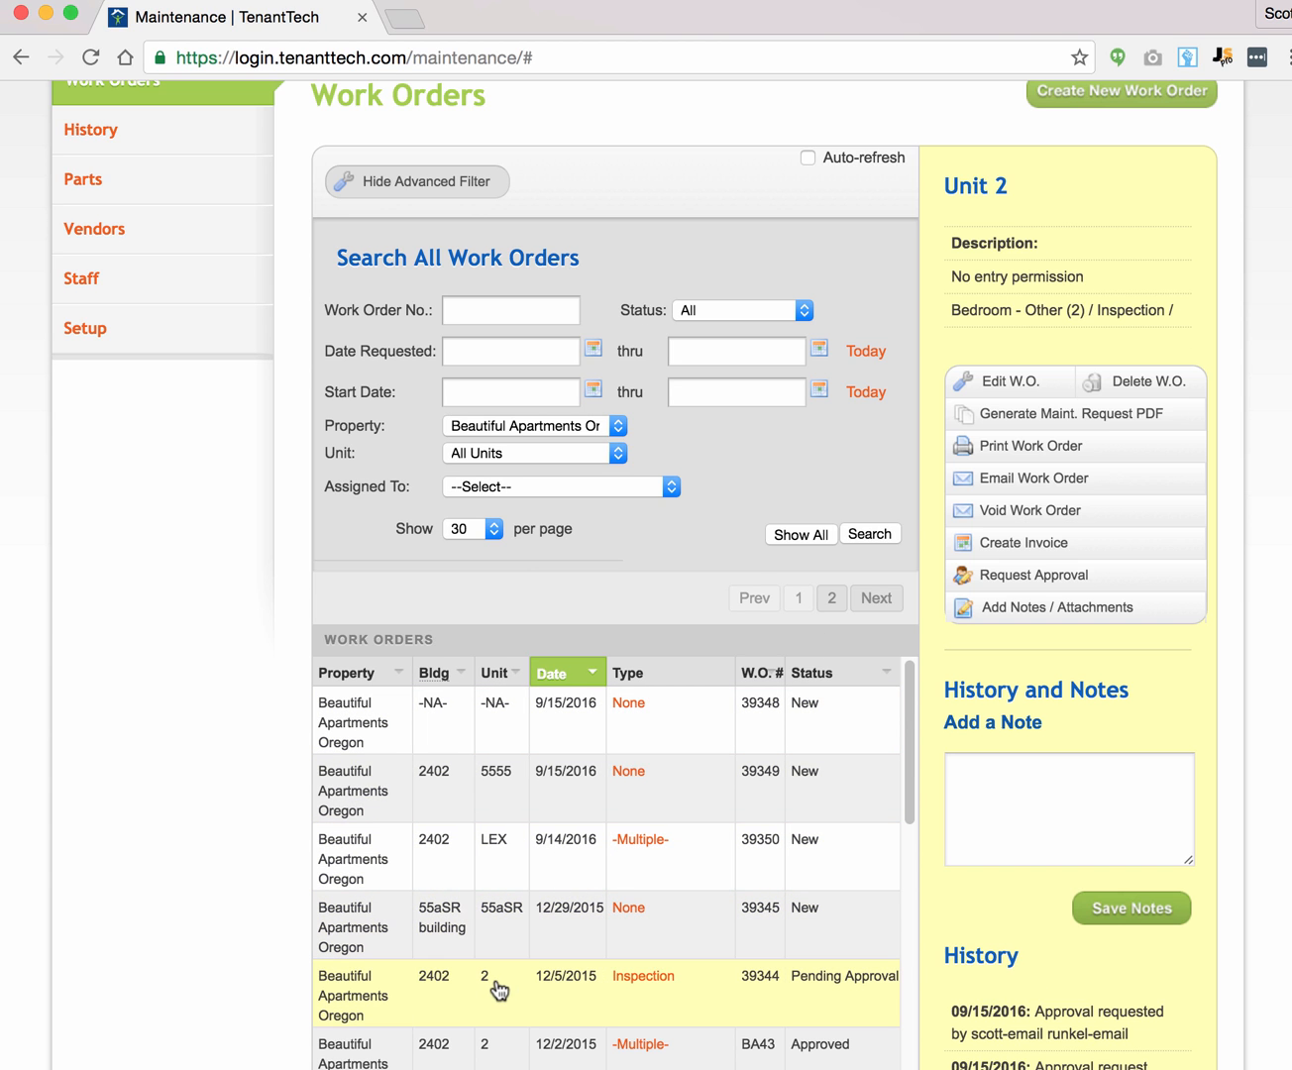
{"action": "left_click", "coordinate": [535, 854]}
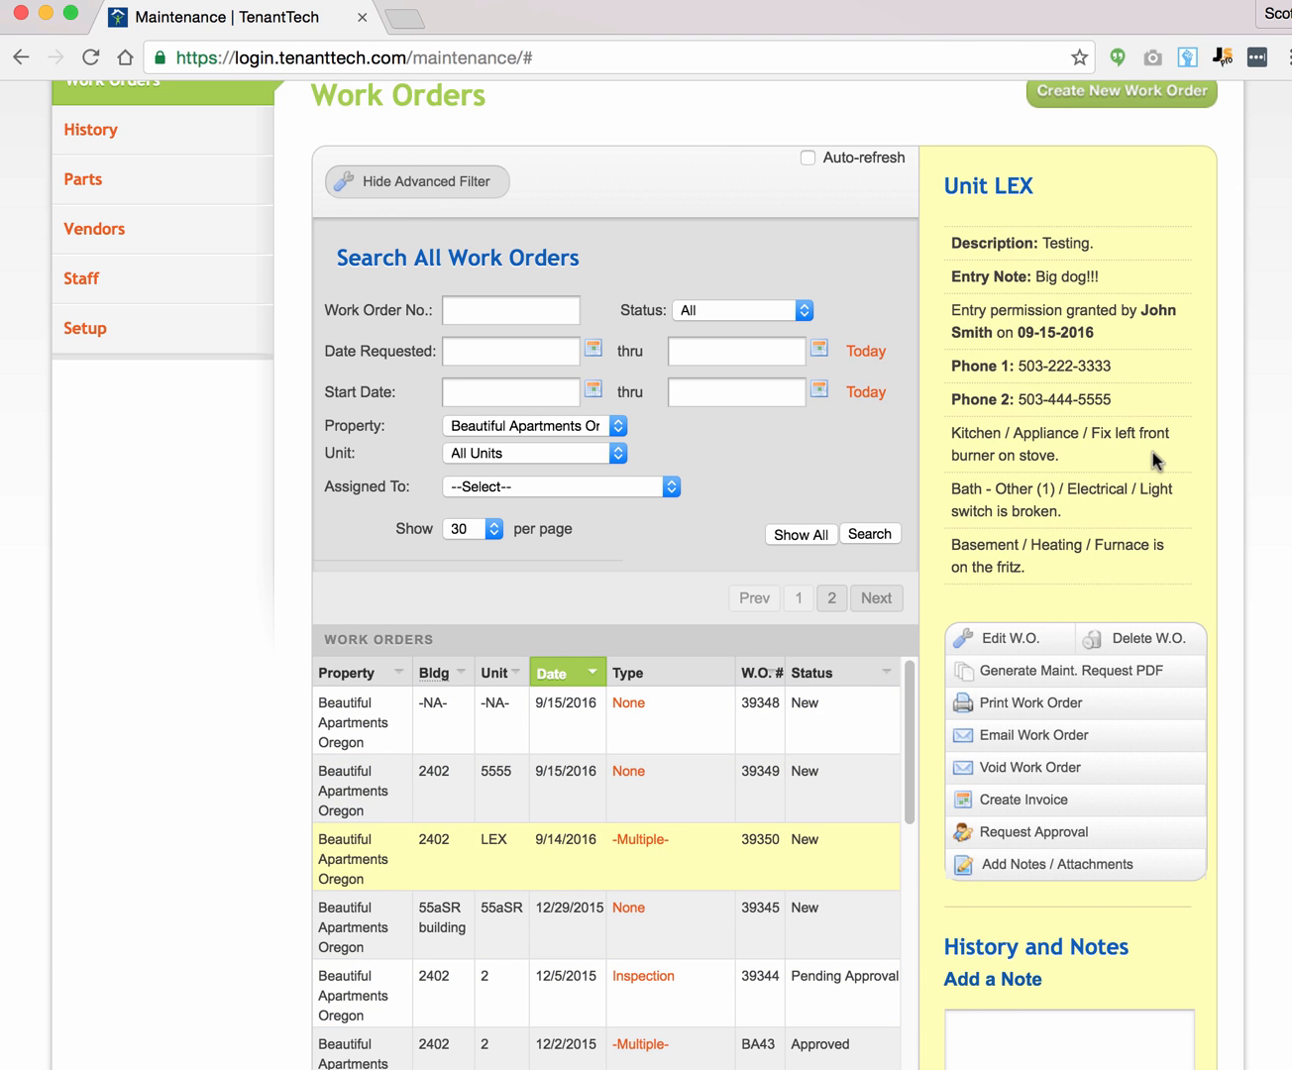
{"action": "scroll", "coordinate": [1153, 453], "scroll_direction": "down", "scroll_amount": 3}
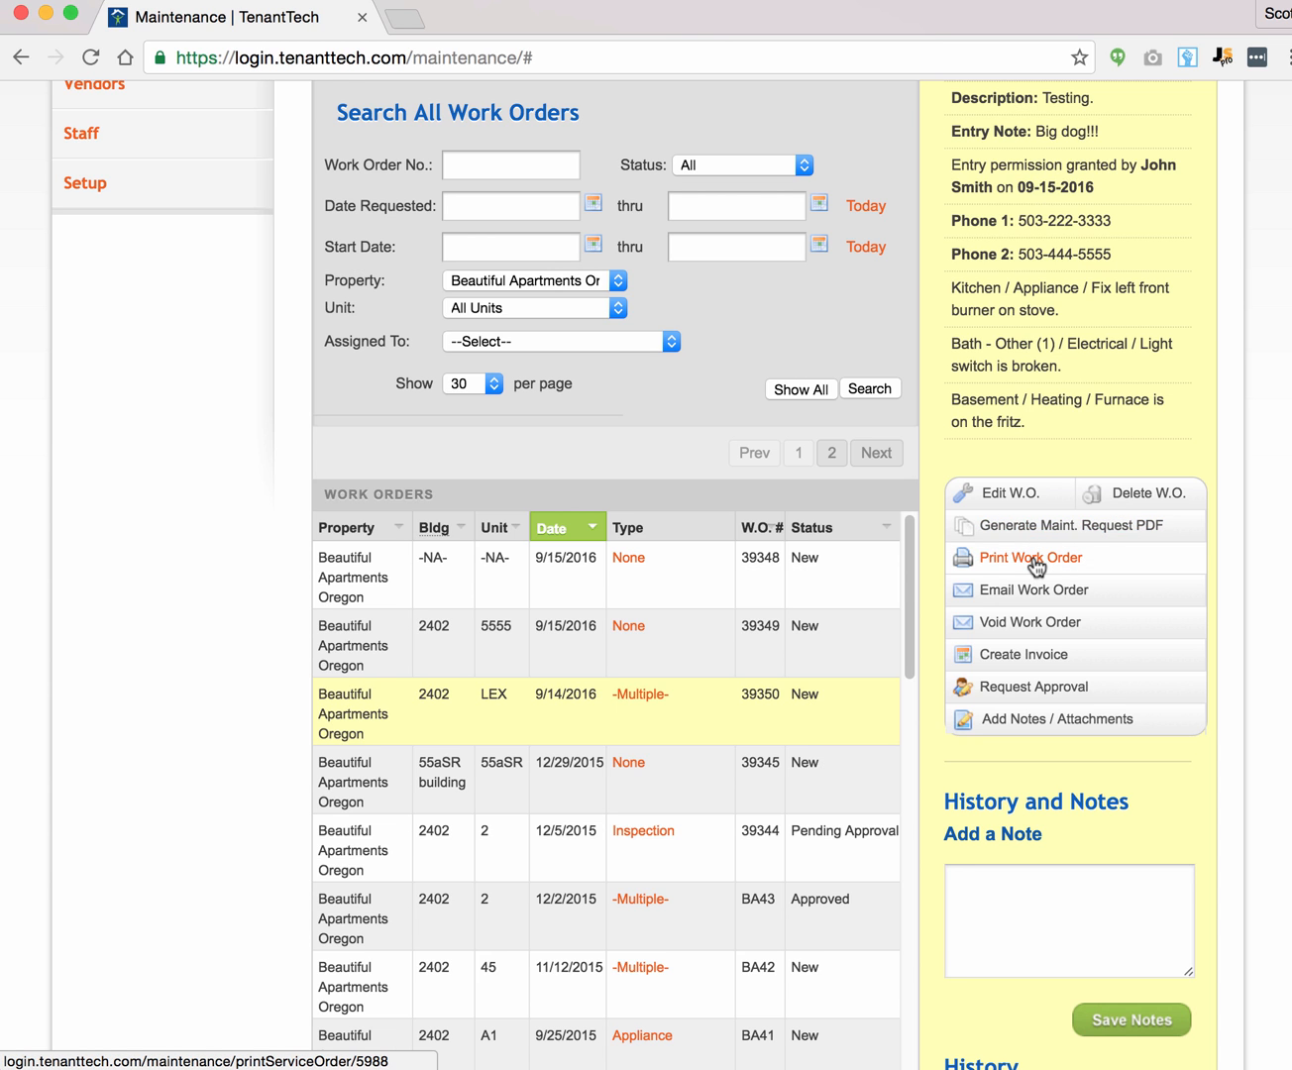
Step: Open the printable service request for 39350, cancel printing, and scroll through its three tasks
{"action": "left_click", "coordinate": [1034, 559]}
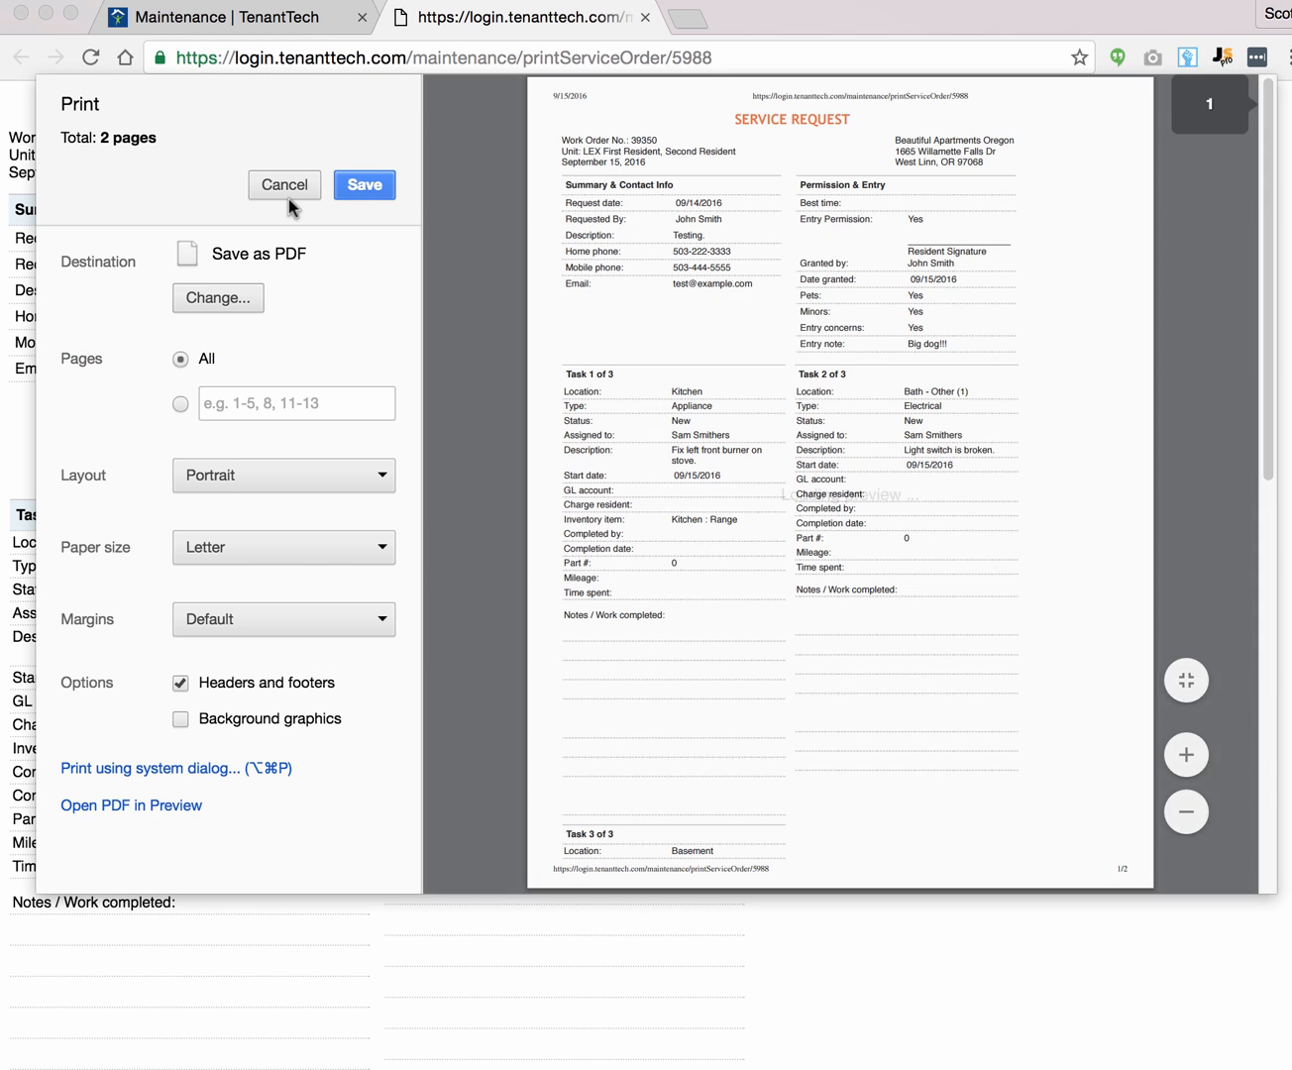
{"action": "left_click", "coordinate": [284, 189]}
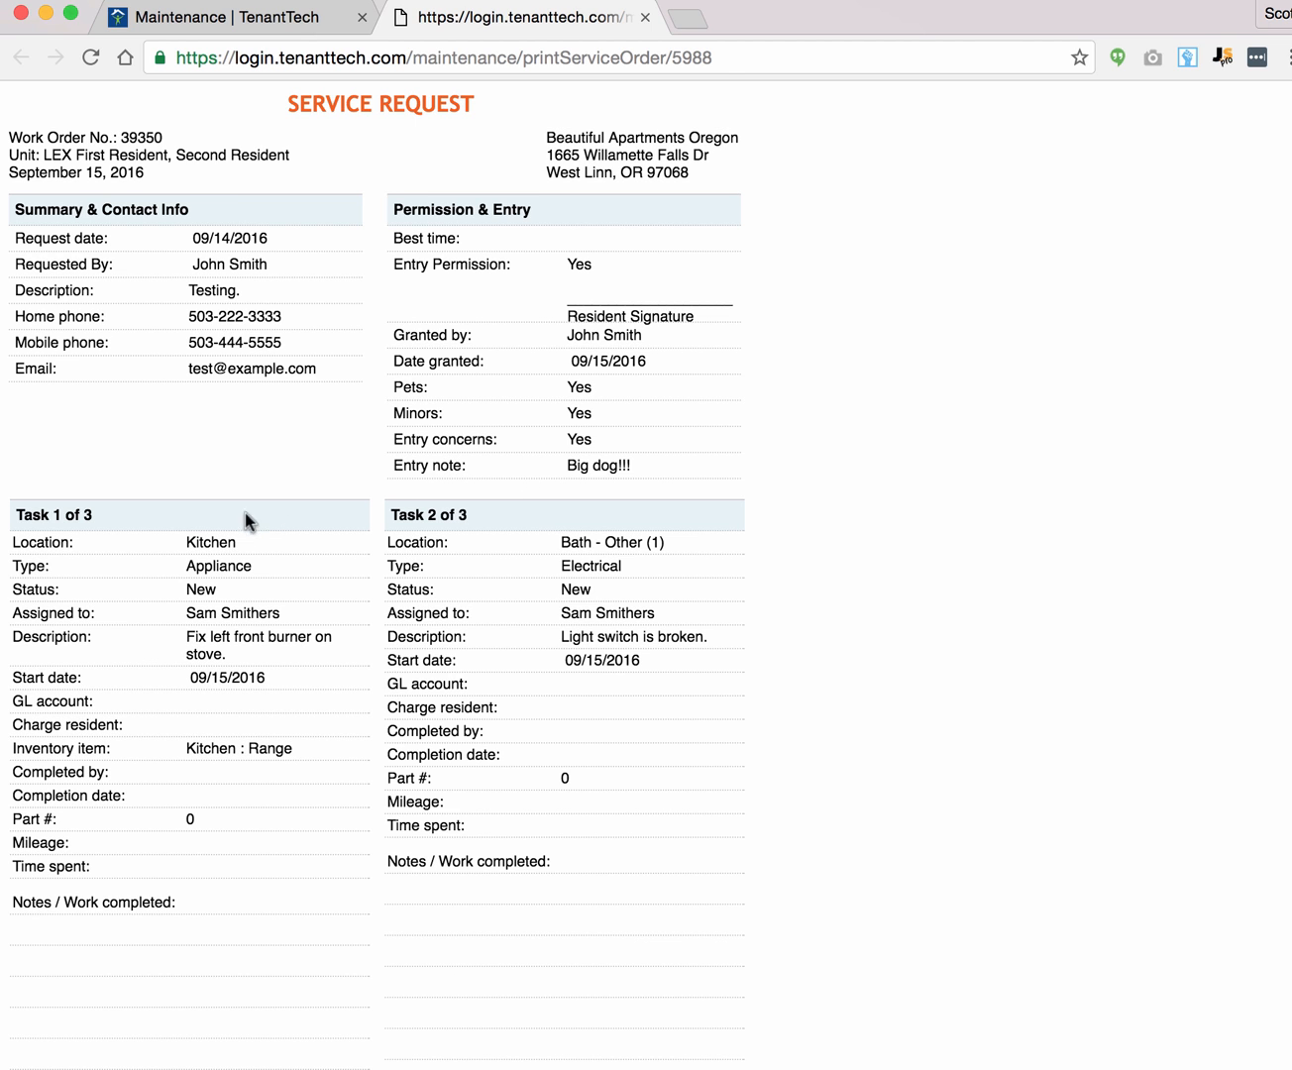
{"action": "scroll", "coordinate": [279, 537], "scroll_direction": "down", "scroll_amount": 10}
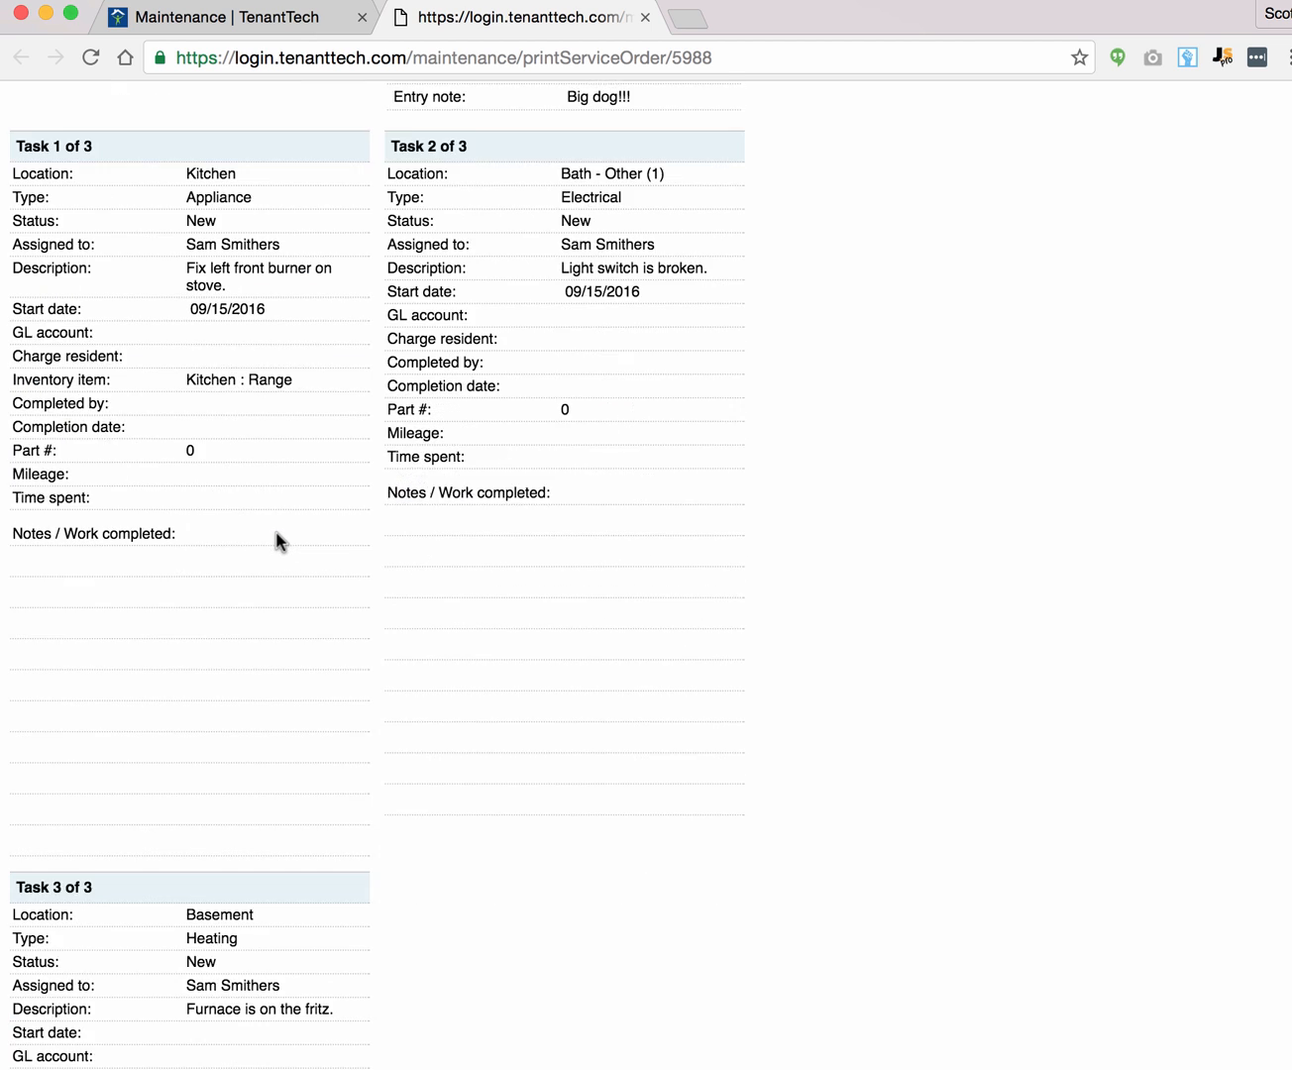
{"action": "scroll", "coordinate": [387, 495], "scroll_direction": "up", "scroll_amount": 1}
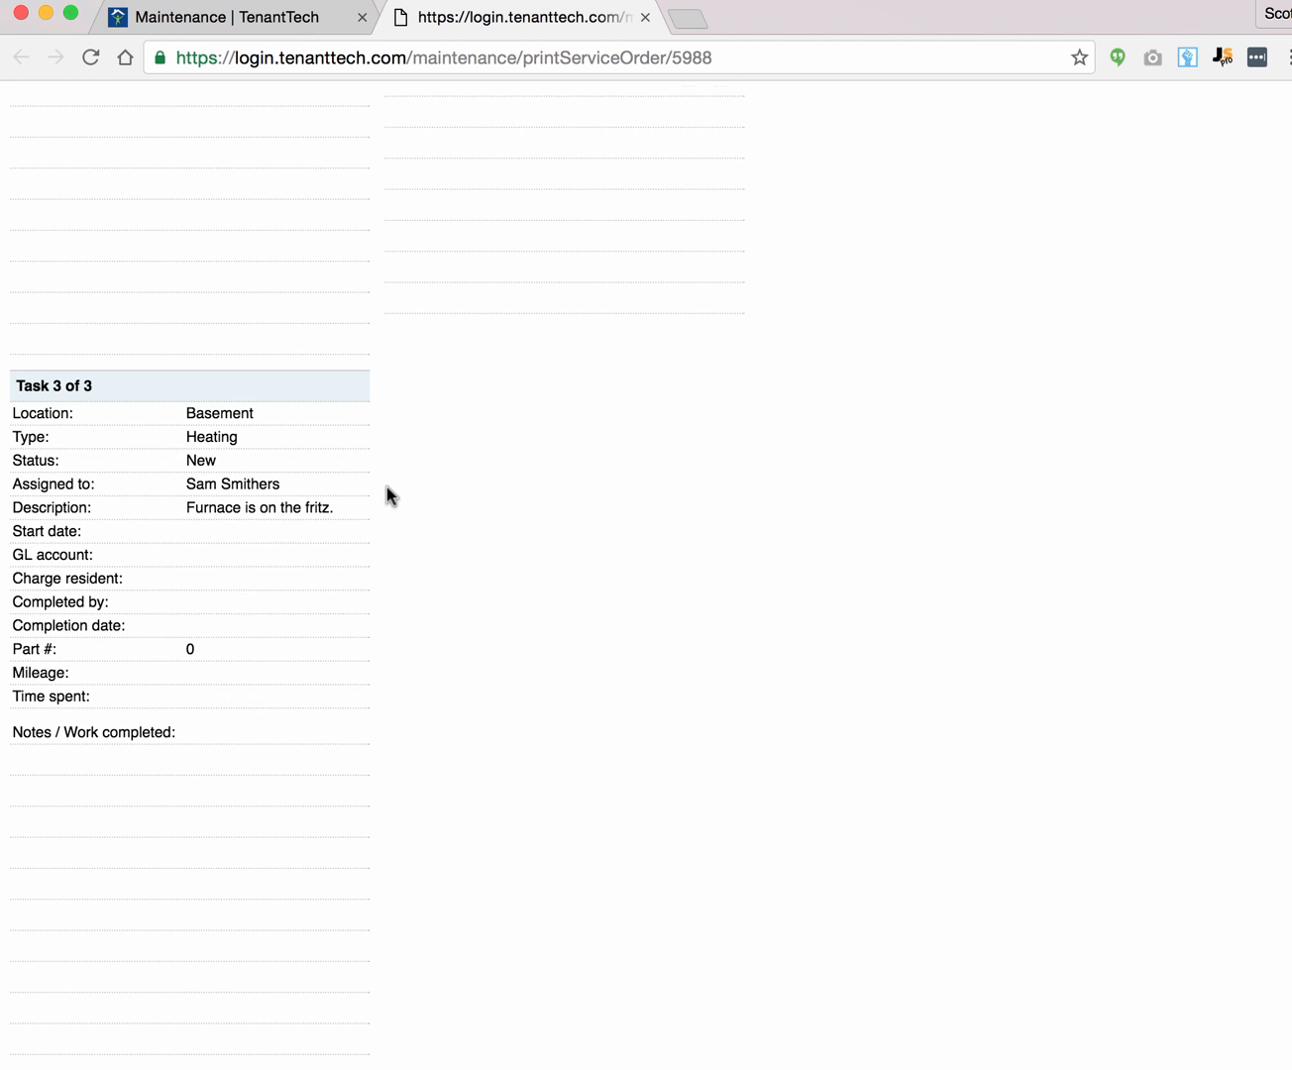
{"action": "scroll", "coordinate": [386, 496], "scroll_direction": "up", "scroll_amount": 10}
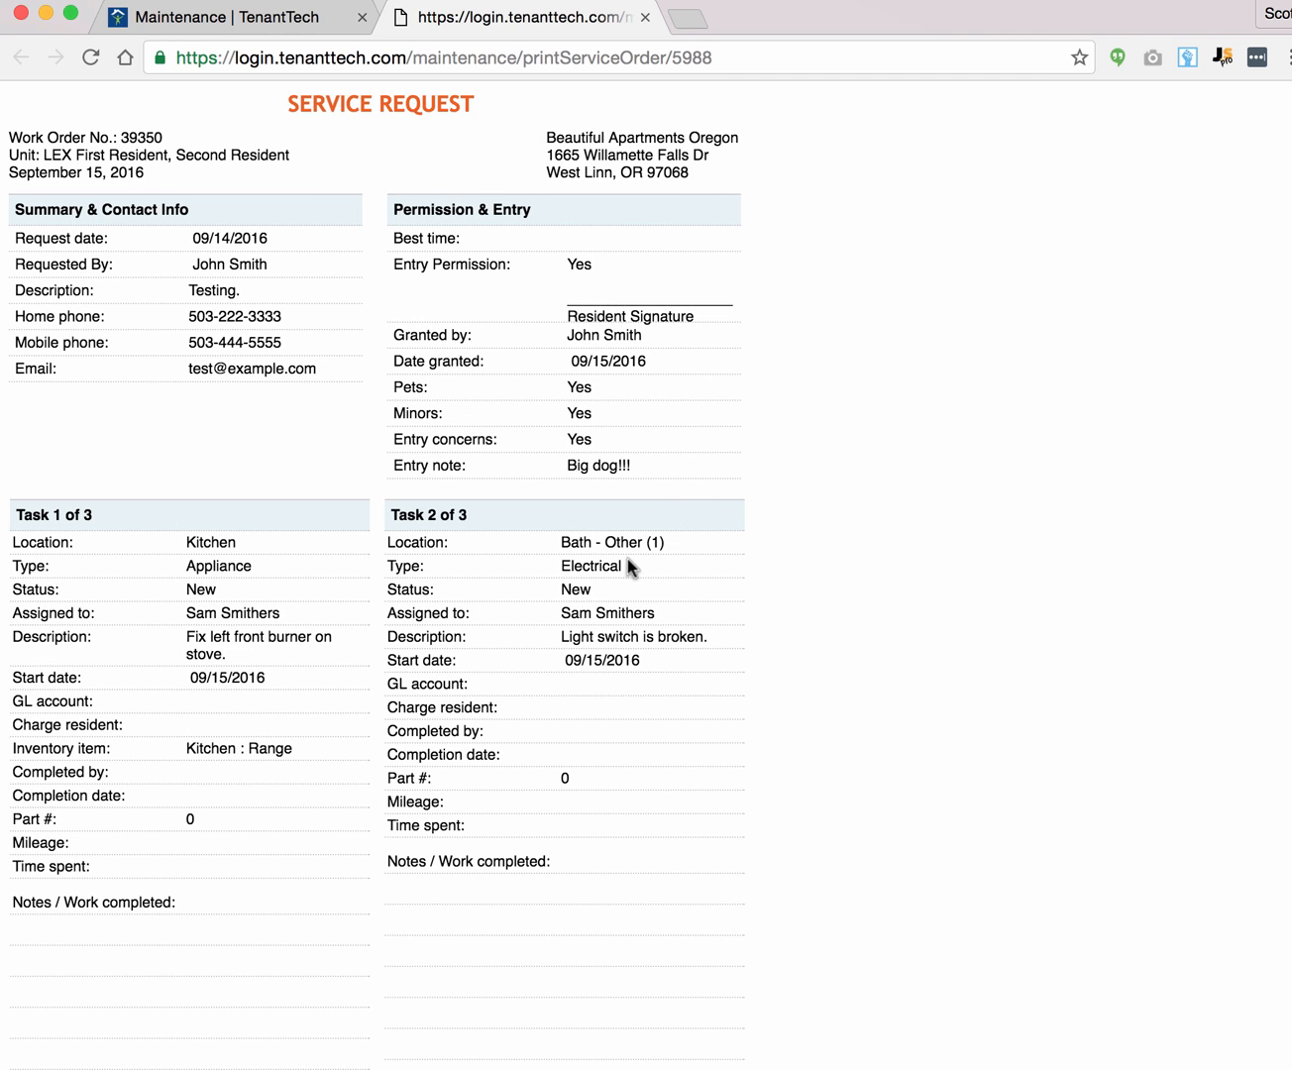
{"action": "scroll", "coordinate": [629, 567], "scroll_direction": "down", "scroll_amount": 5}
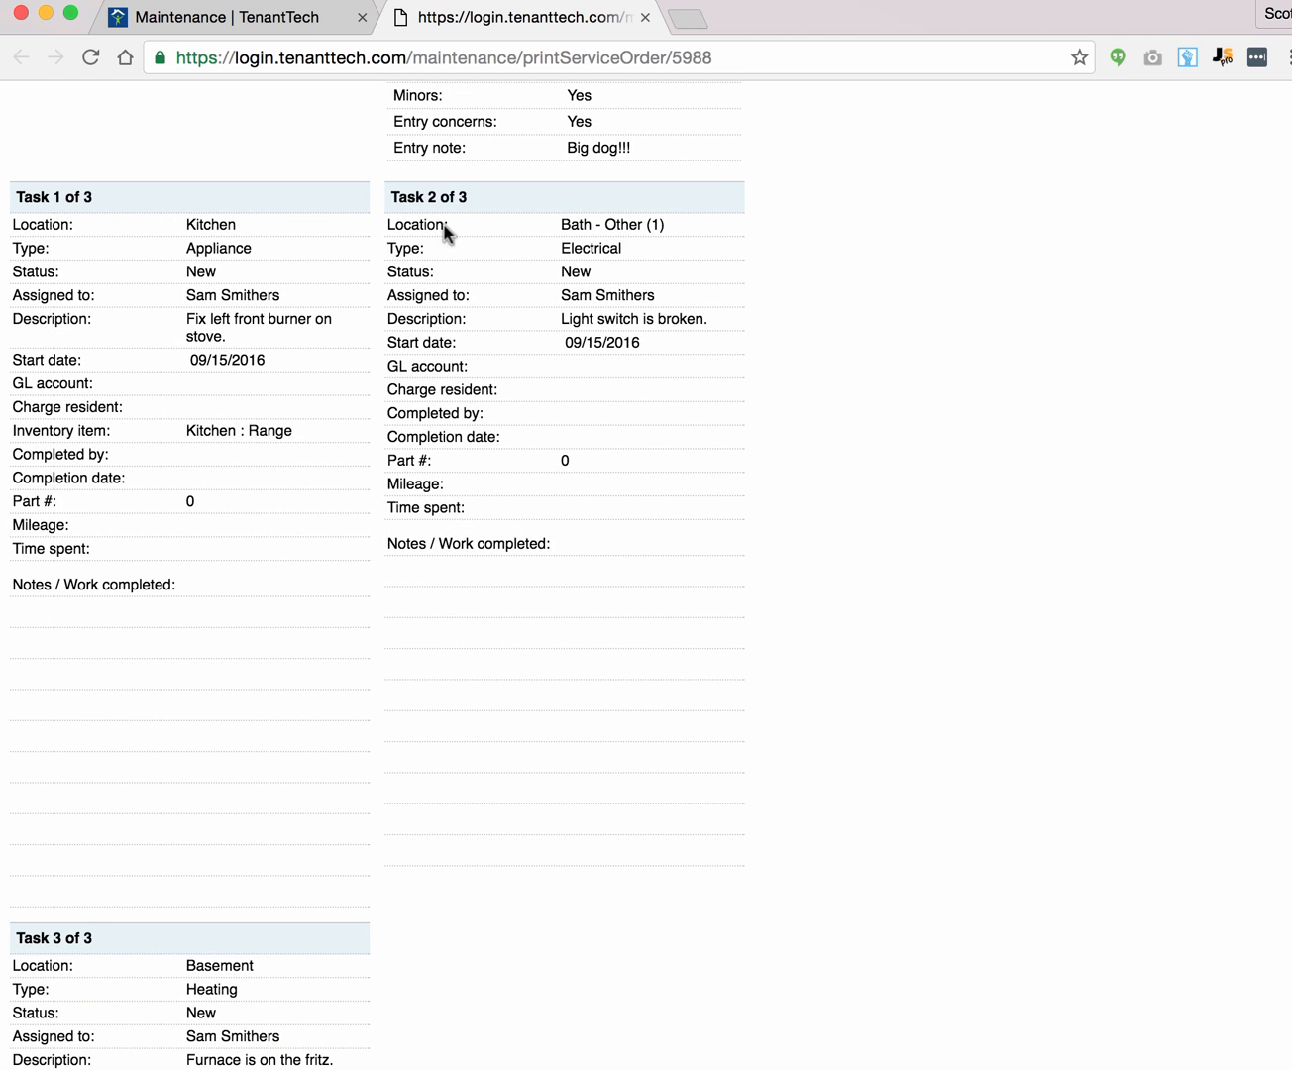
{"action": "scroll", "coordinate": [536, 525], "scroll_direction": "down", "scroll_amount": 6}
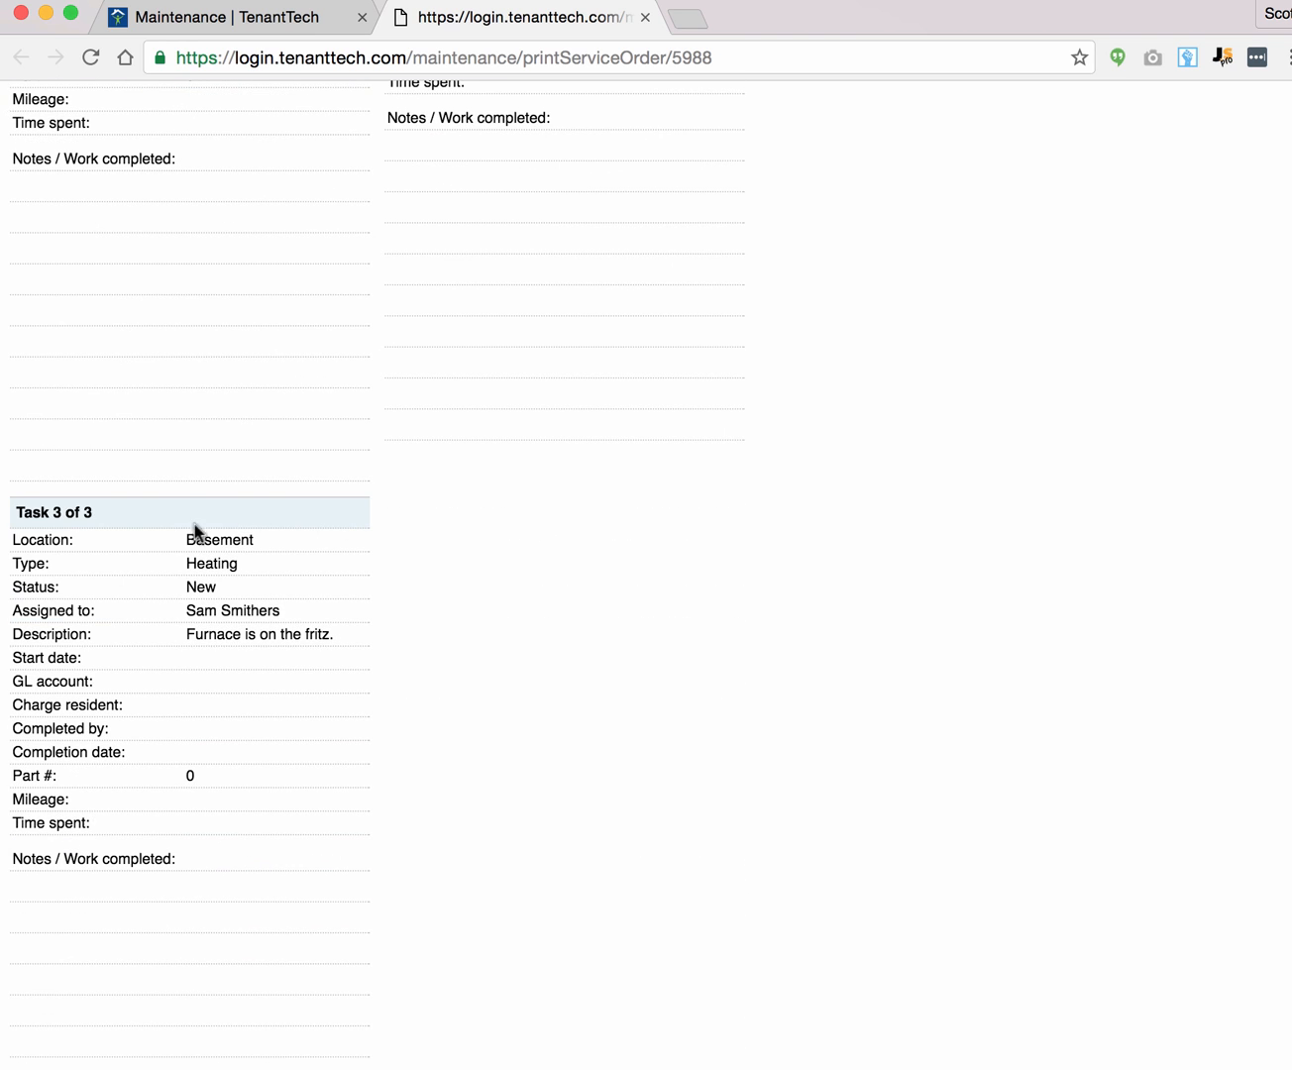
{"action": "scroll", "coordinate": [232, 536], "scroll_direction": "up", "scroll_amount": 5}
{"action": "scroll", "coordinate": [235, 505], "scroll_direction": "up", "scroll_amount": 4}
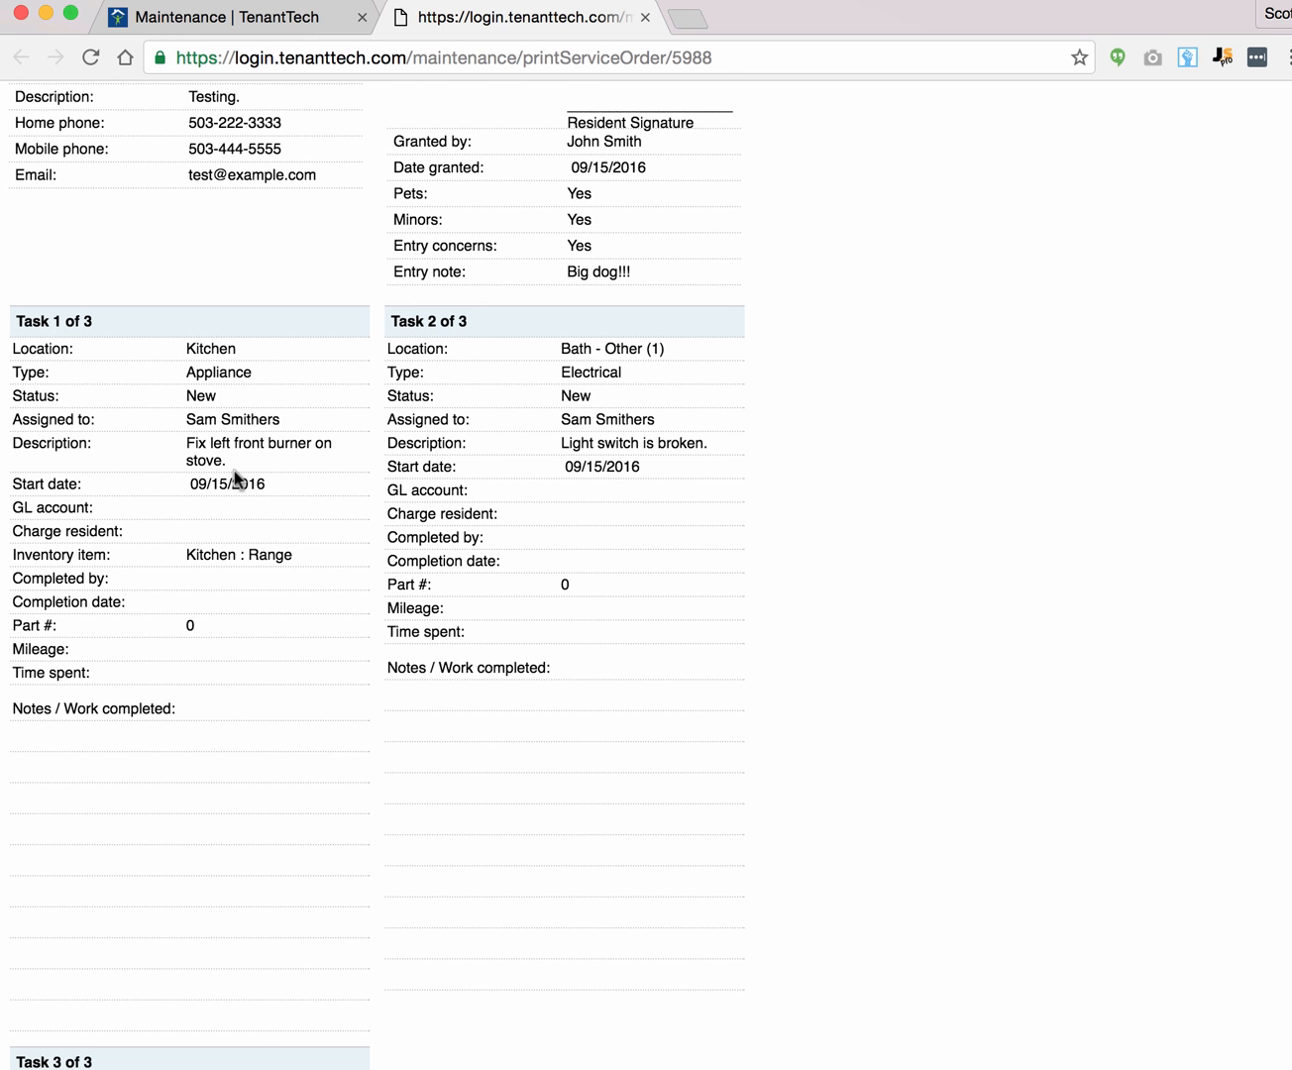
{"action": "scroll", "coordinate": [253, 488], "scroll_direction": "up", "scroll_amount": 3}
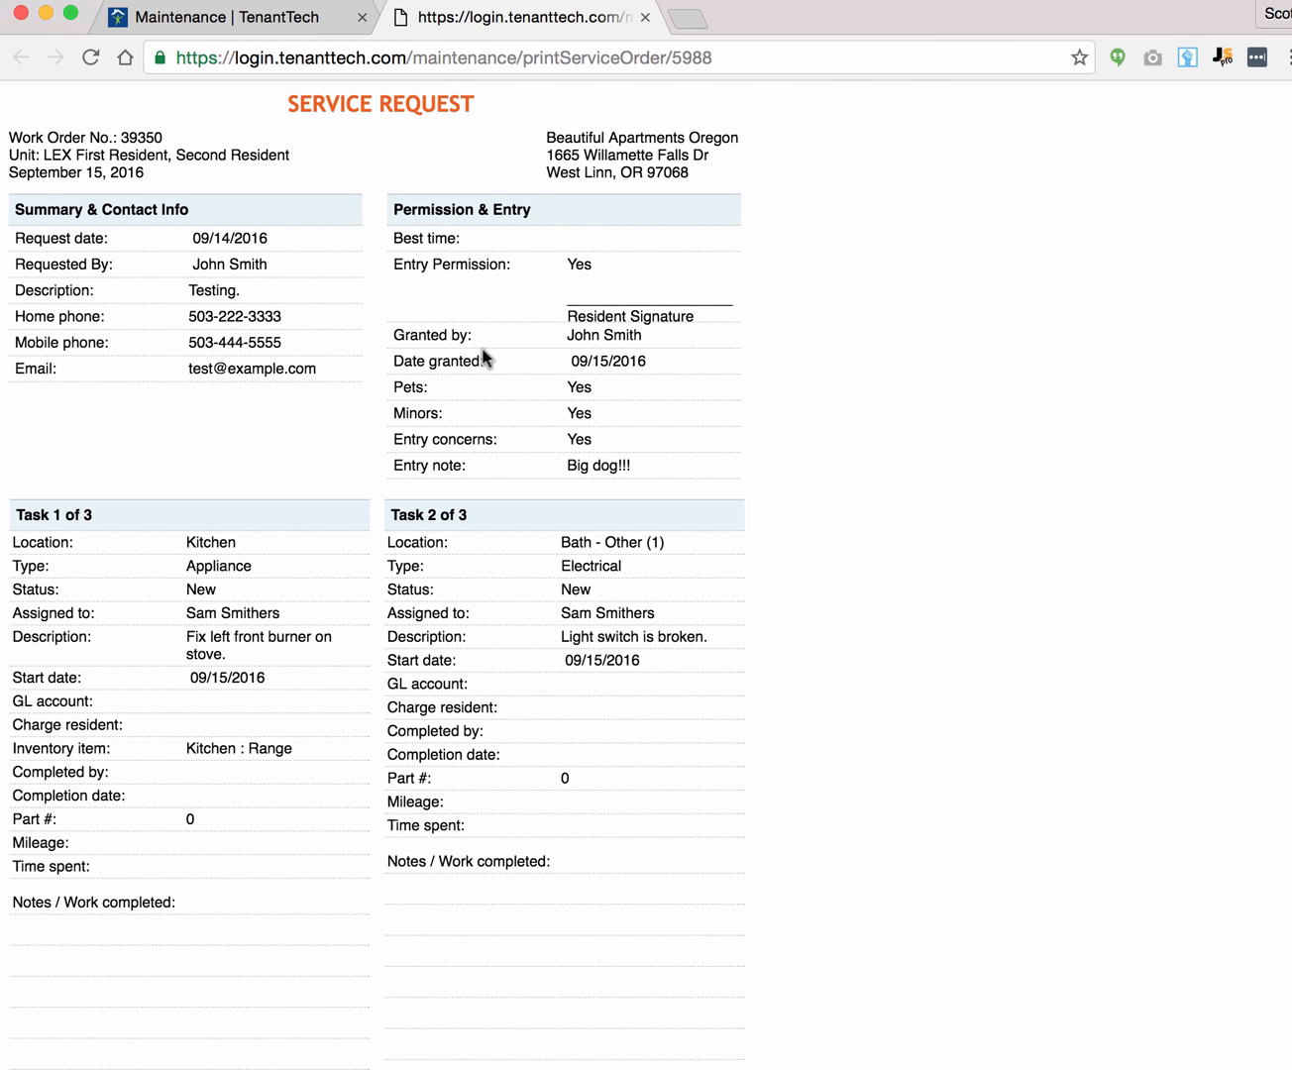
Step: Return to the work orders page, toggle BCC to Self on and off in Email Work Order, and cancel
{"action": "left_click", "coordinate": [266, 19]}
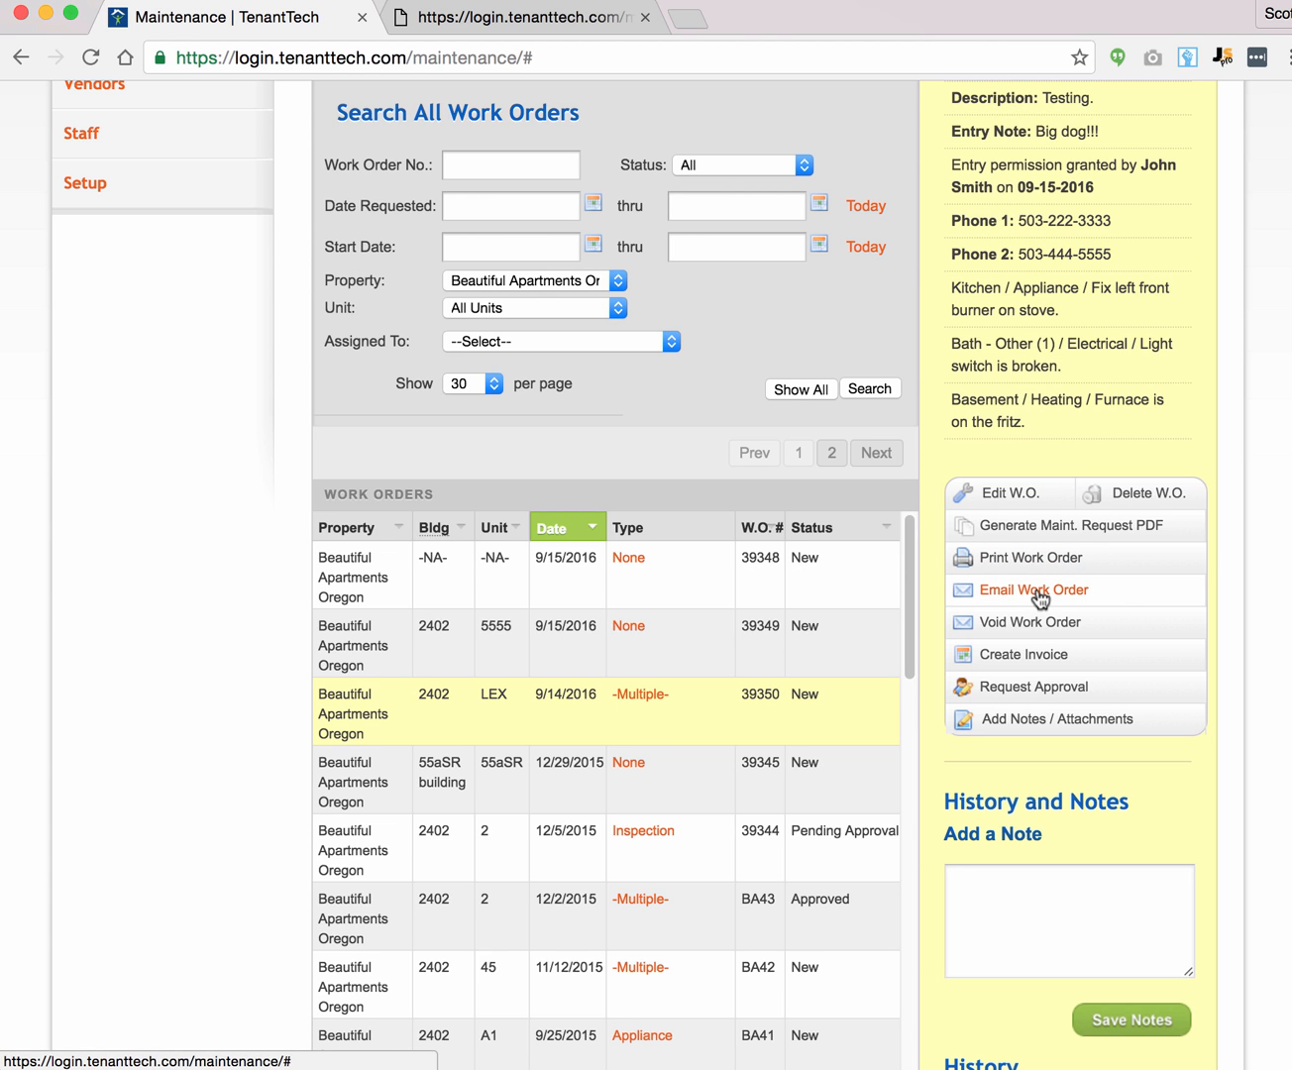
{"action": "left_click", "coordinate": [520, 20]}
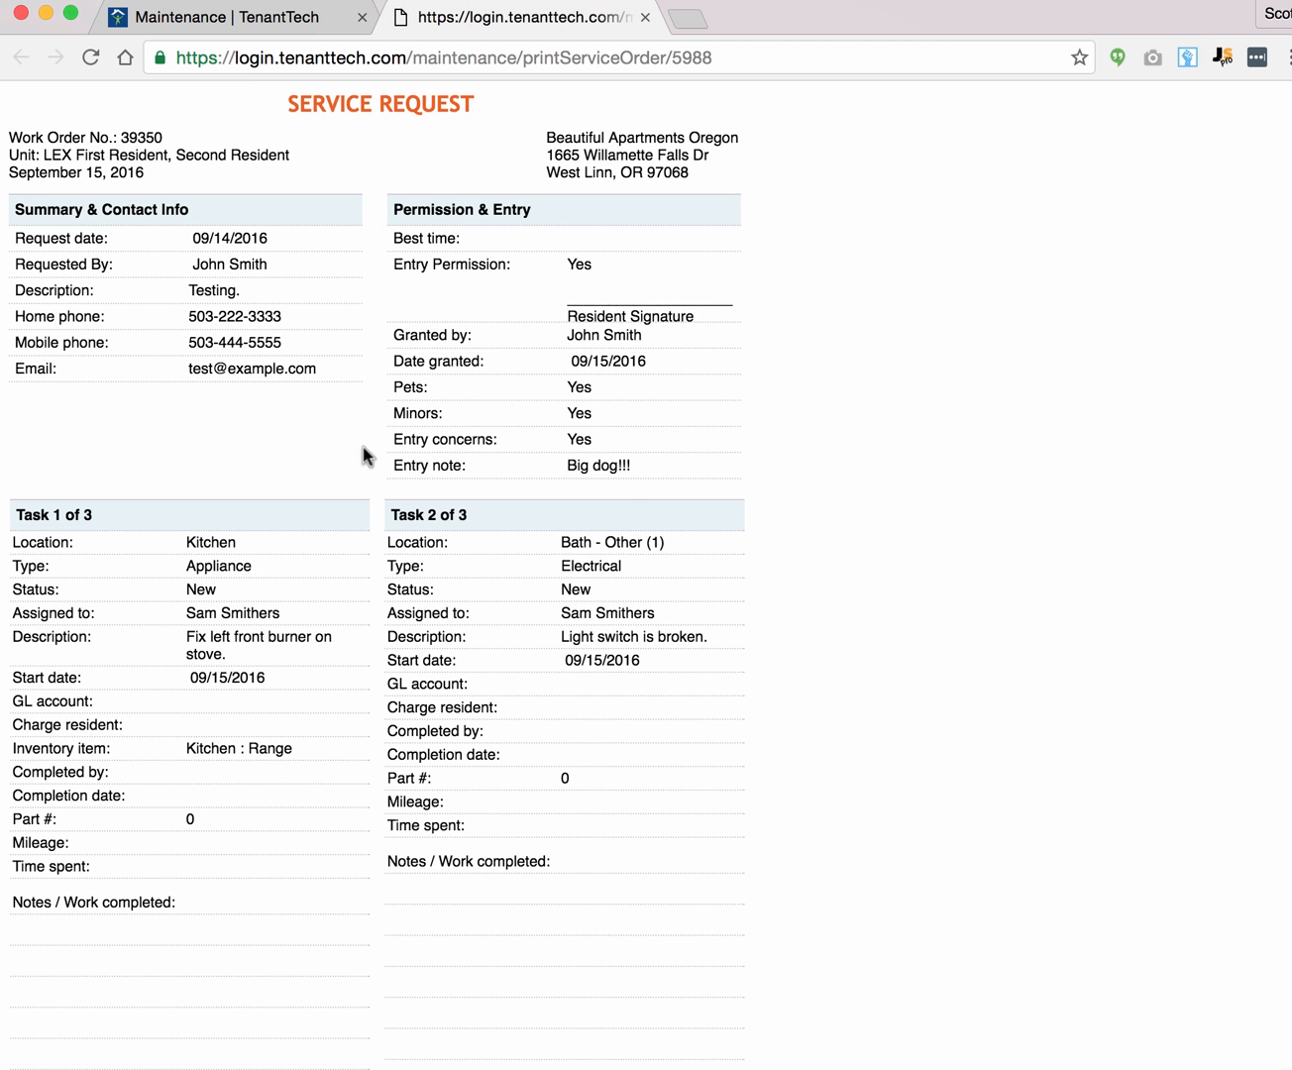
{"action": "left_click", "coordinate": [222, 20]}
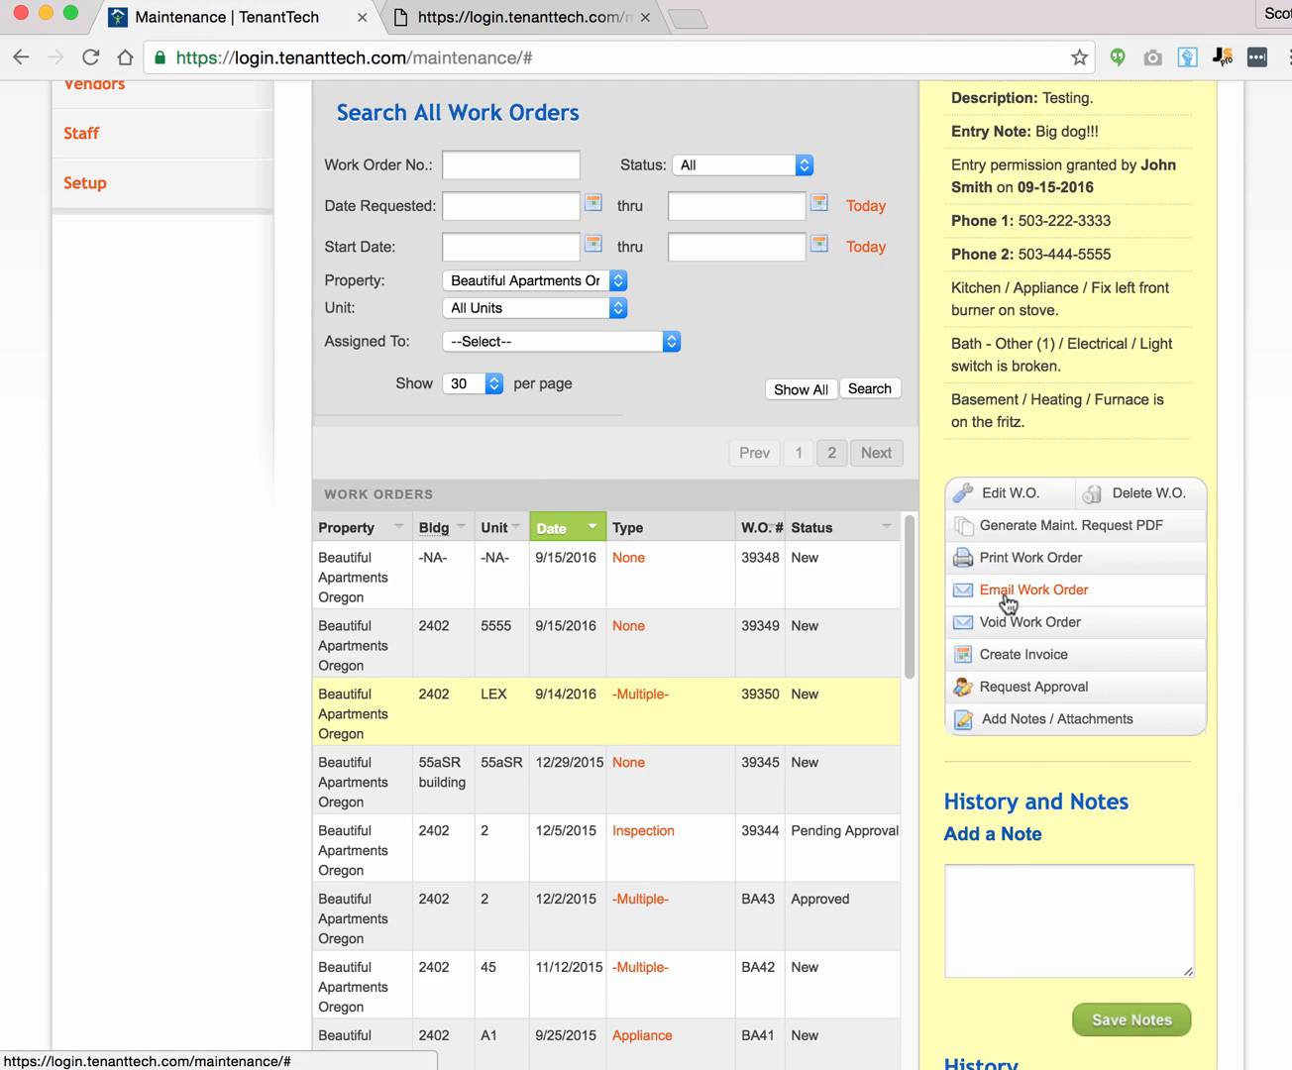
{"action": "scroll", "coordinate": [1008, 601], "scroll_direction": "up", "scroll_amount": 4}
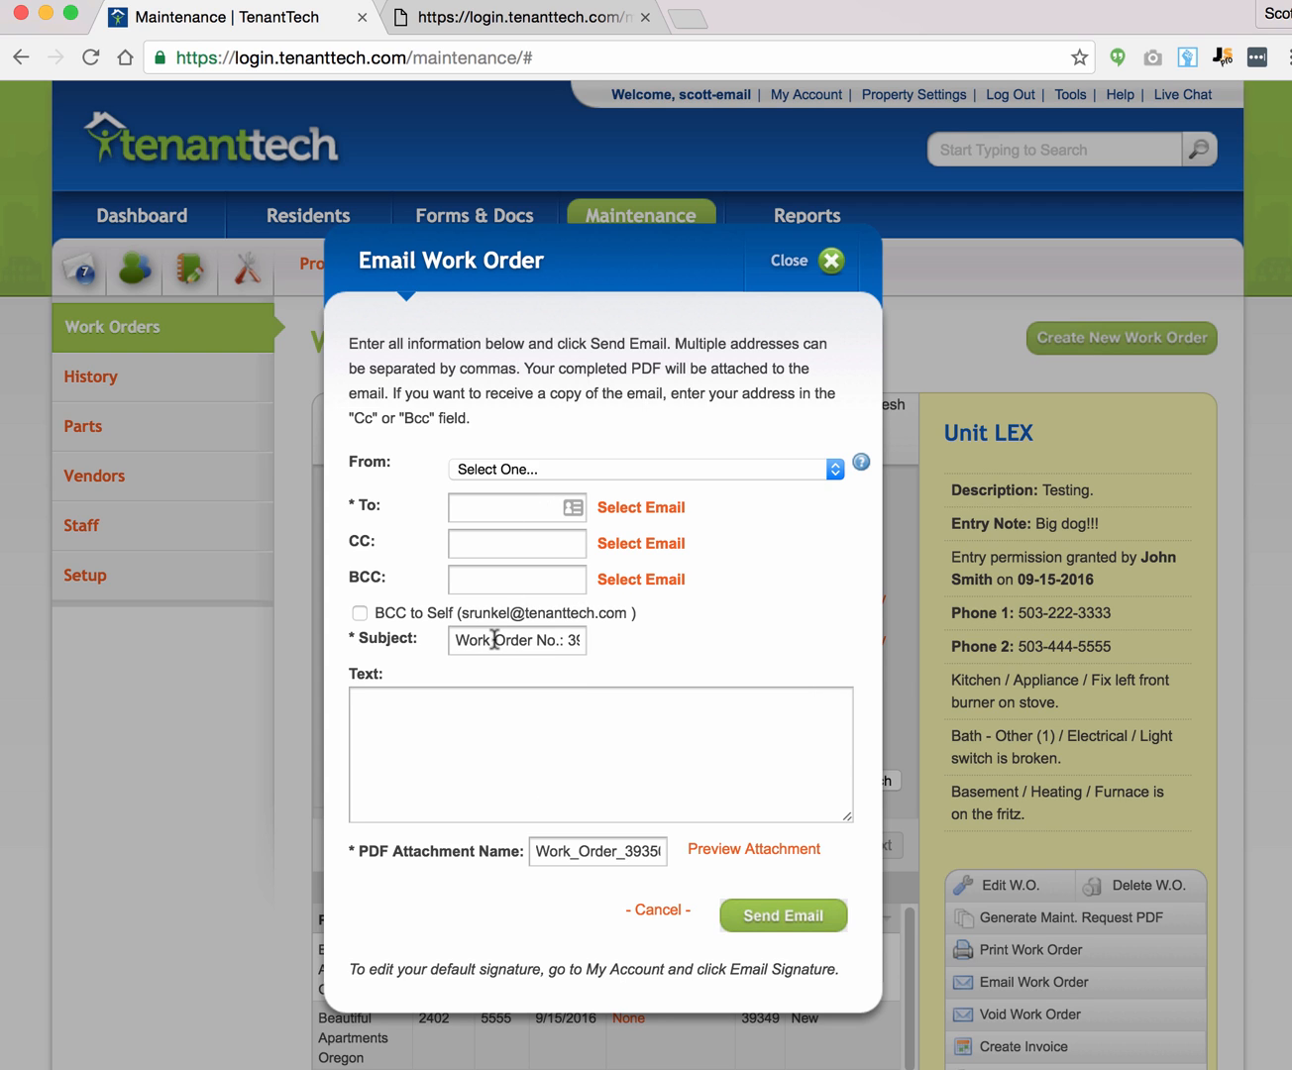
{"action": "left_click", "coordinate": [395, 617]}
{"action": "left_click", "coordinate": [390, 614]}
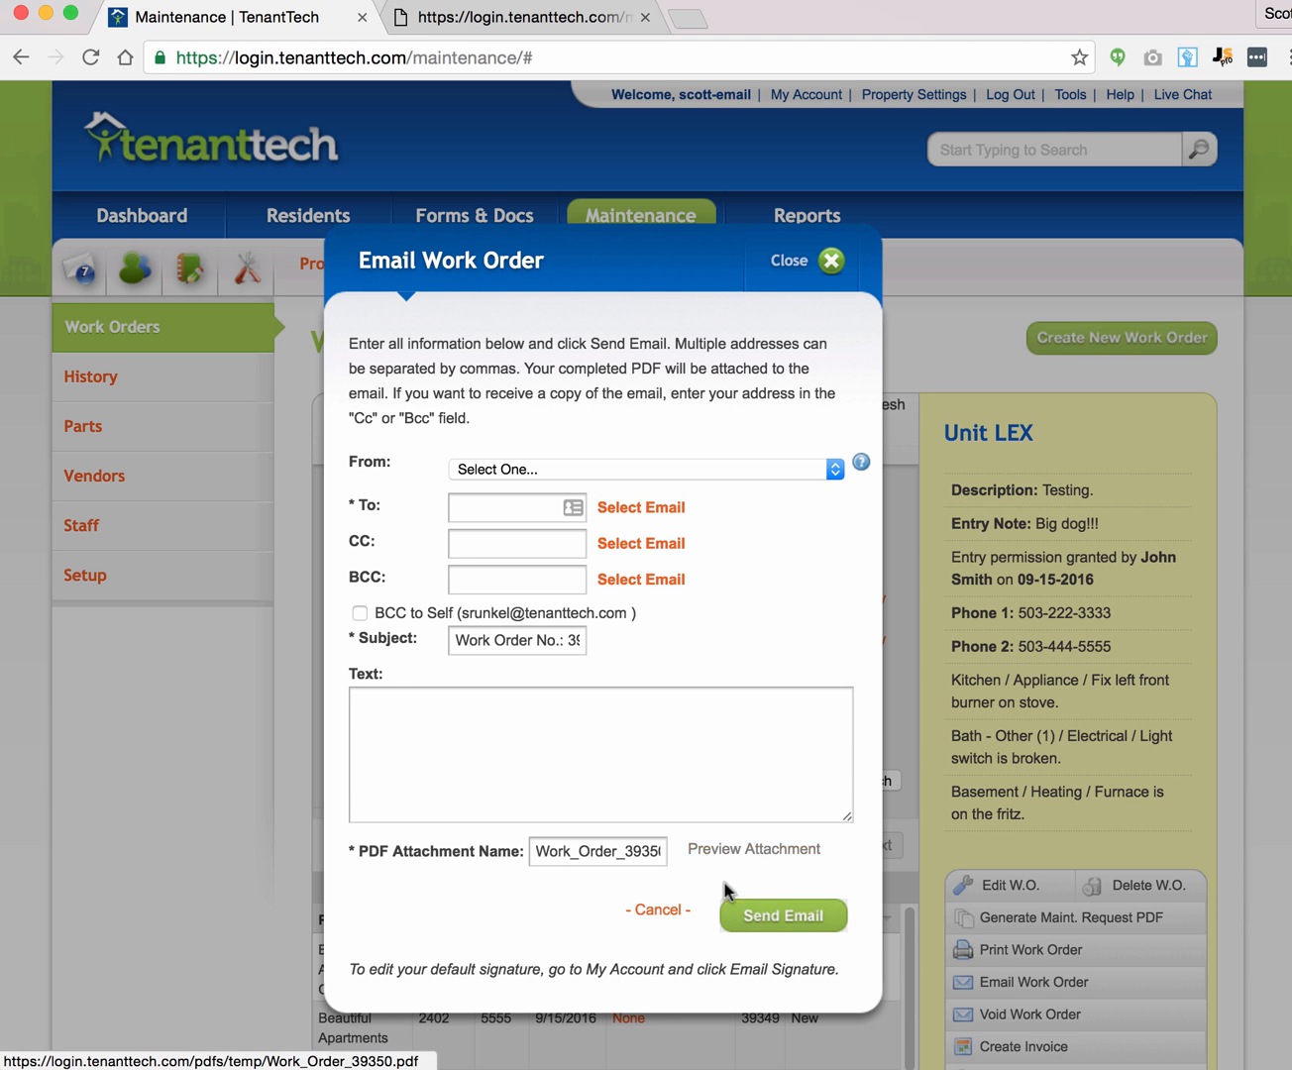
{"action": "left_click", "coordinate": [644, 910]}
{"action": "scroll", "coordinate": [1161, 602], "scroll_direction": "down", "scroll_amount": 5}
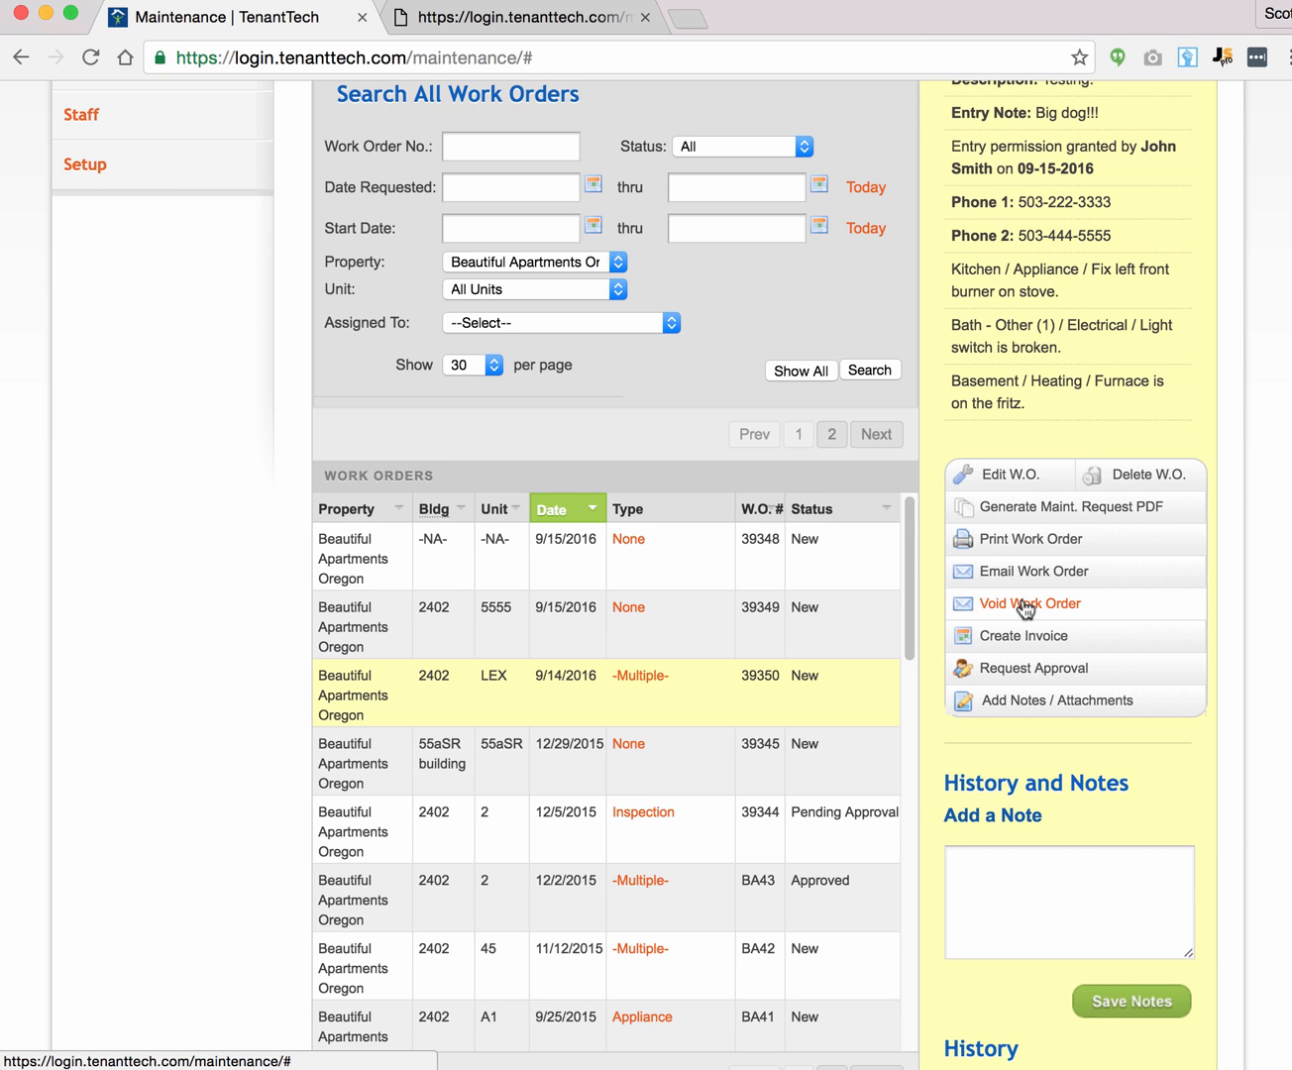
{"action": "left_click", "coordinate": [1027, 606]}
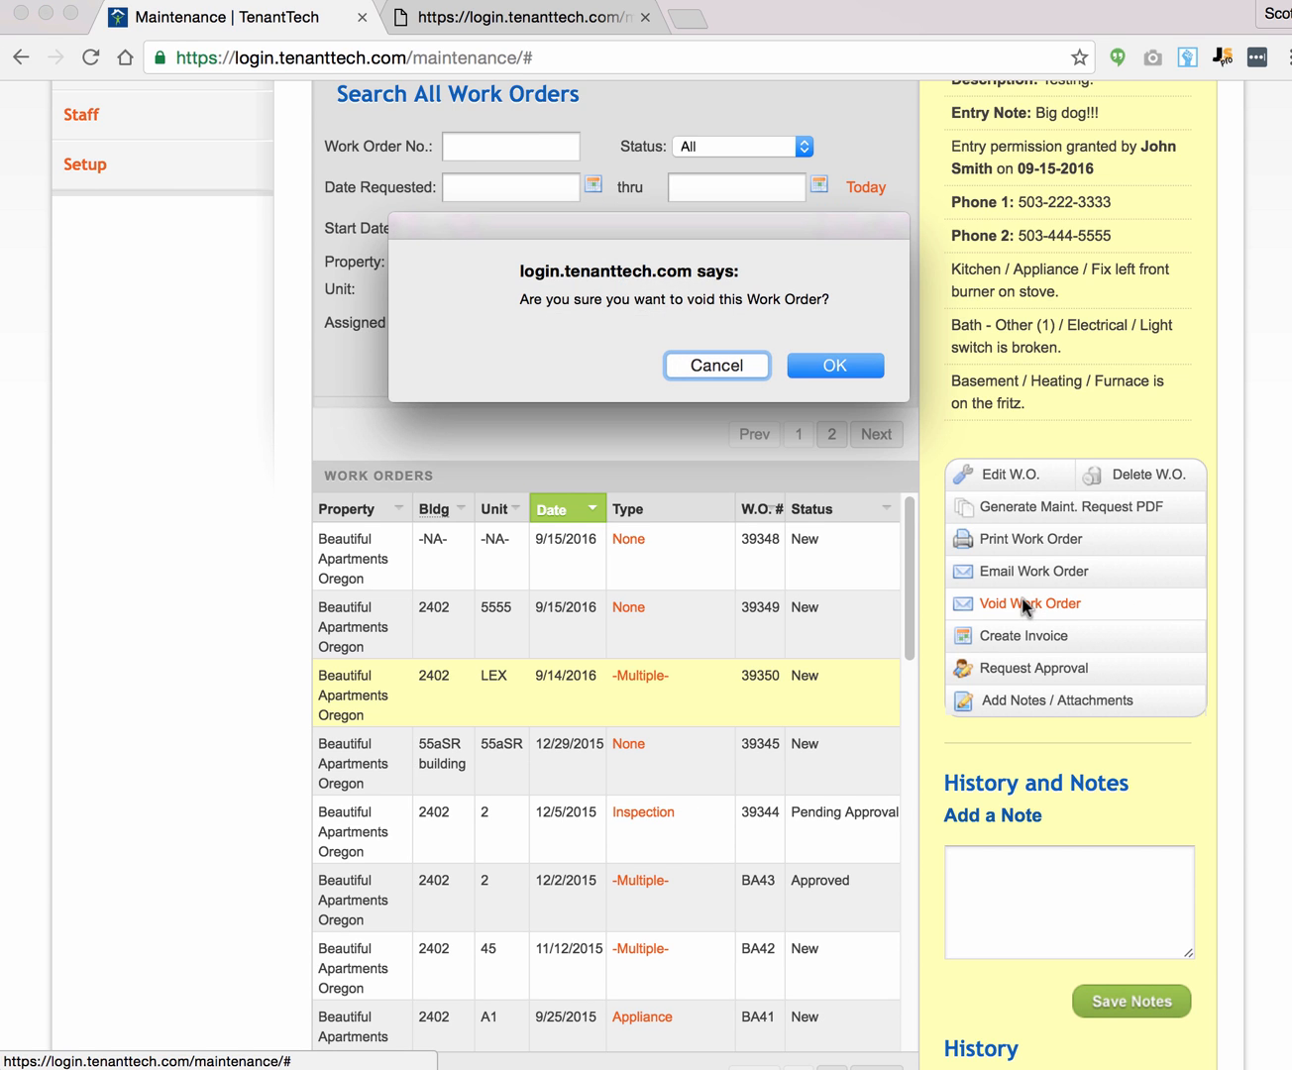
{"action": "left_click", "coordinate": [835, 367]}
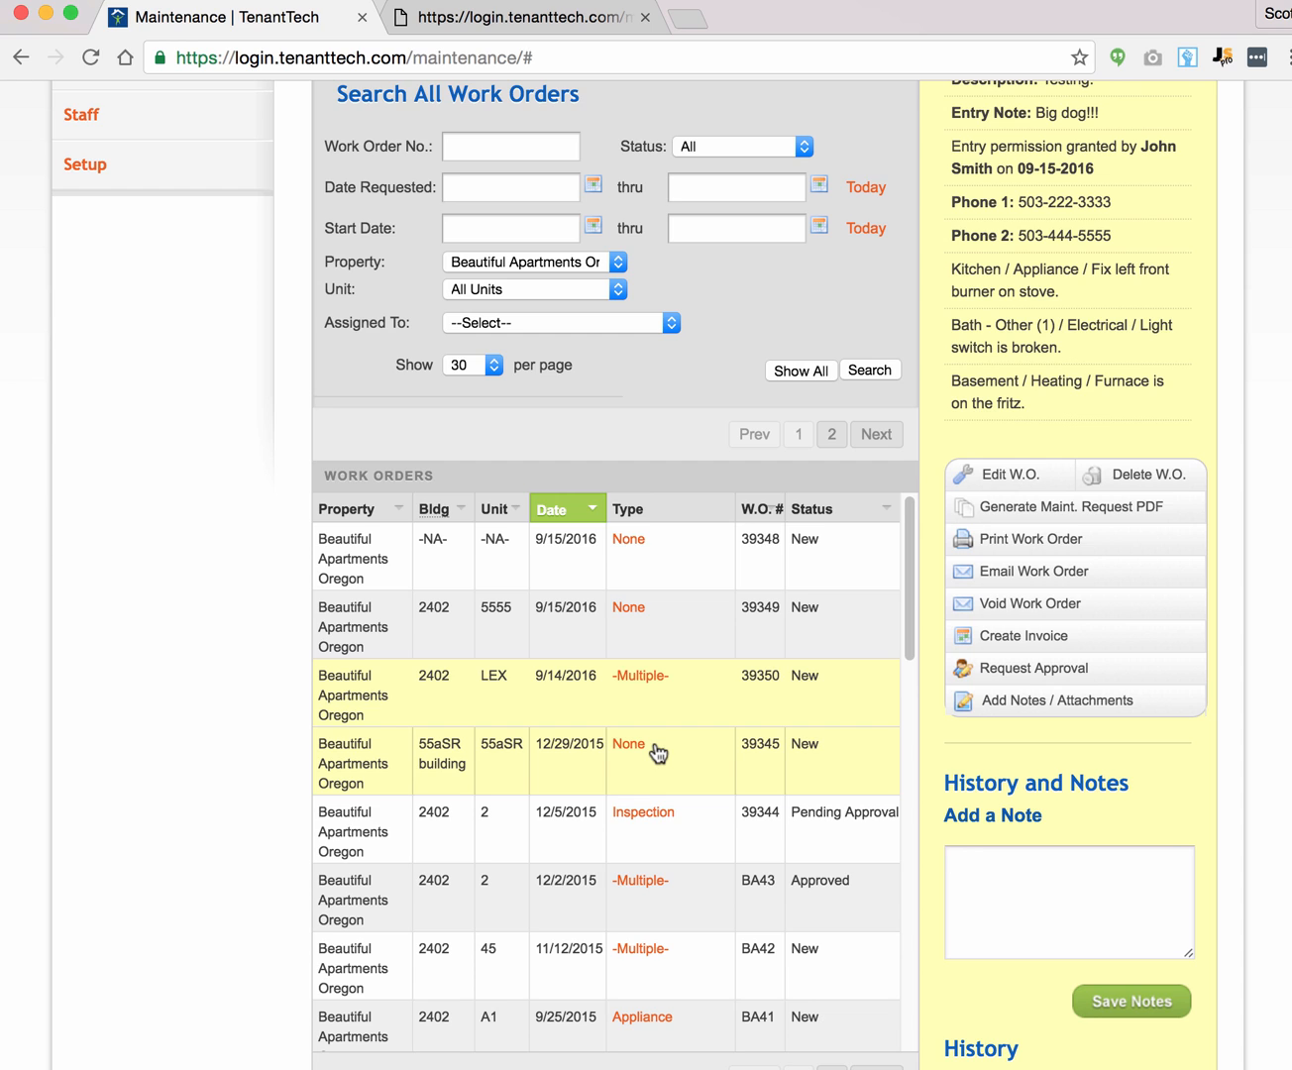
{"action": "left_click", "coordinate": [1049, 668]}
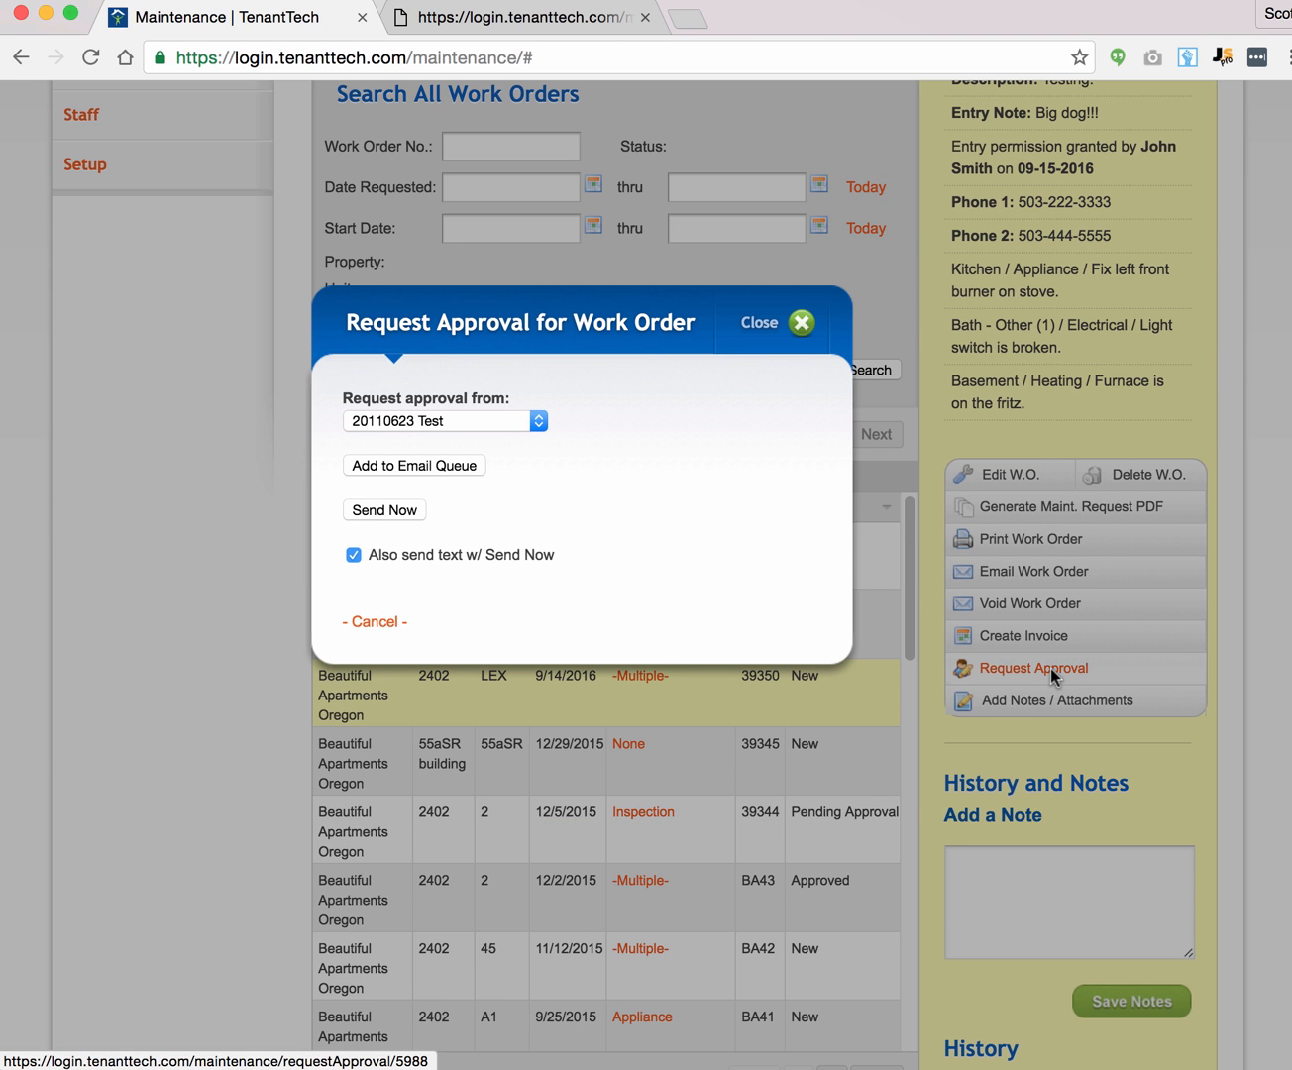
{"action": "left_click", "coordinate": [519, 422]}
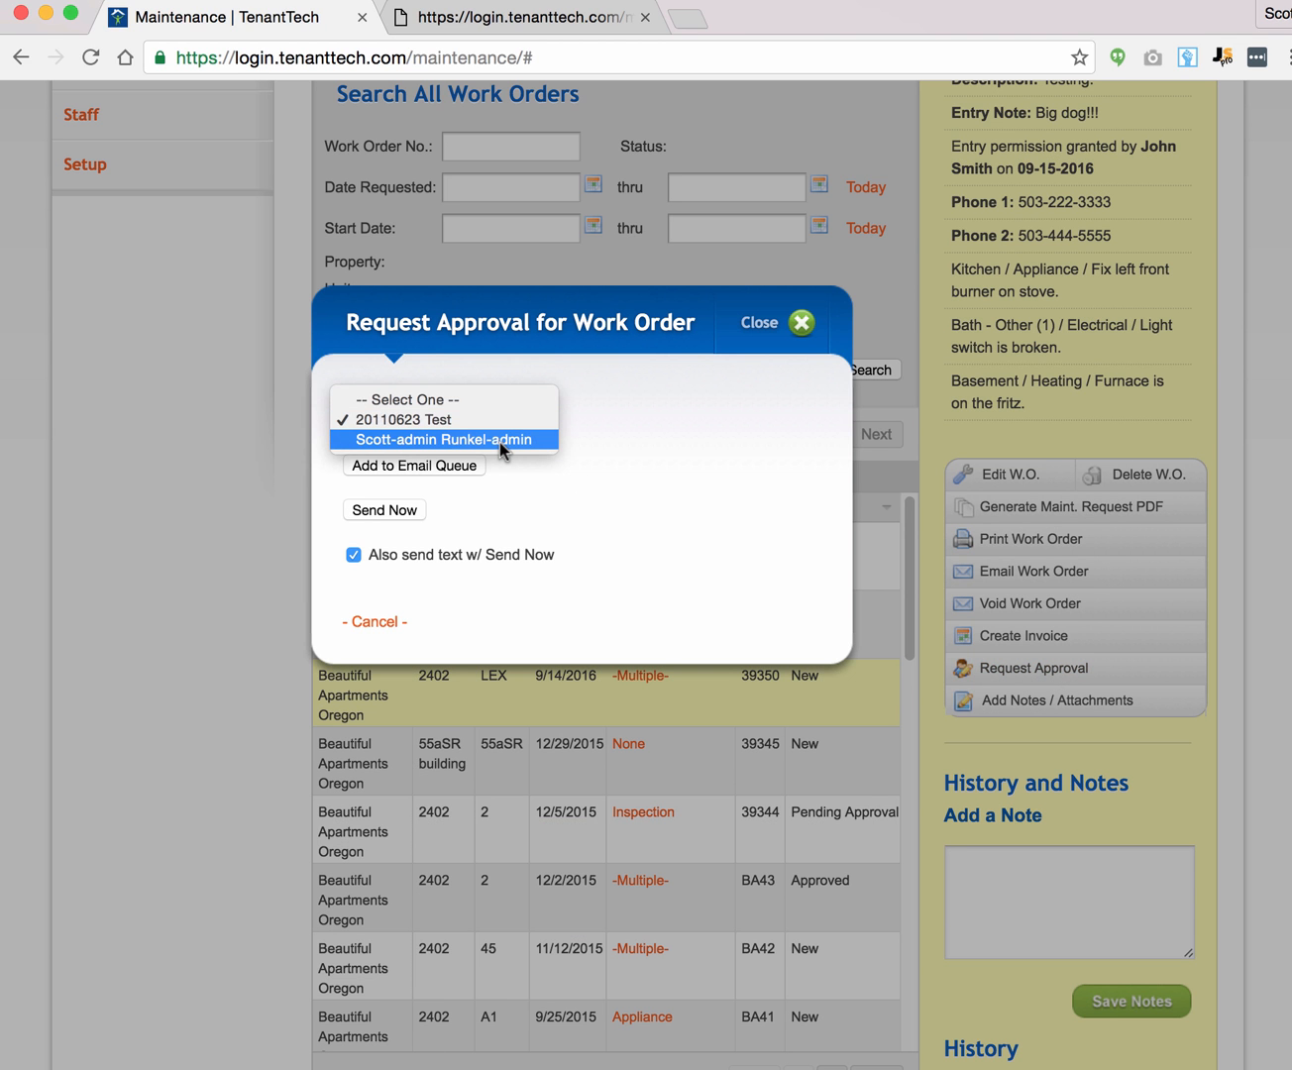
{"action": "left_click", "coordinate": [499, 443]}
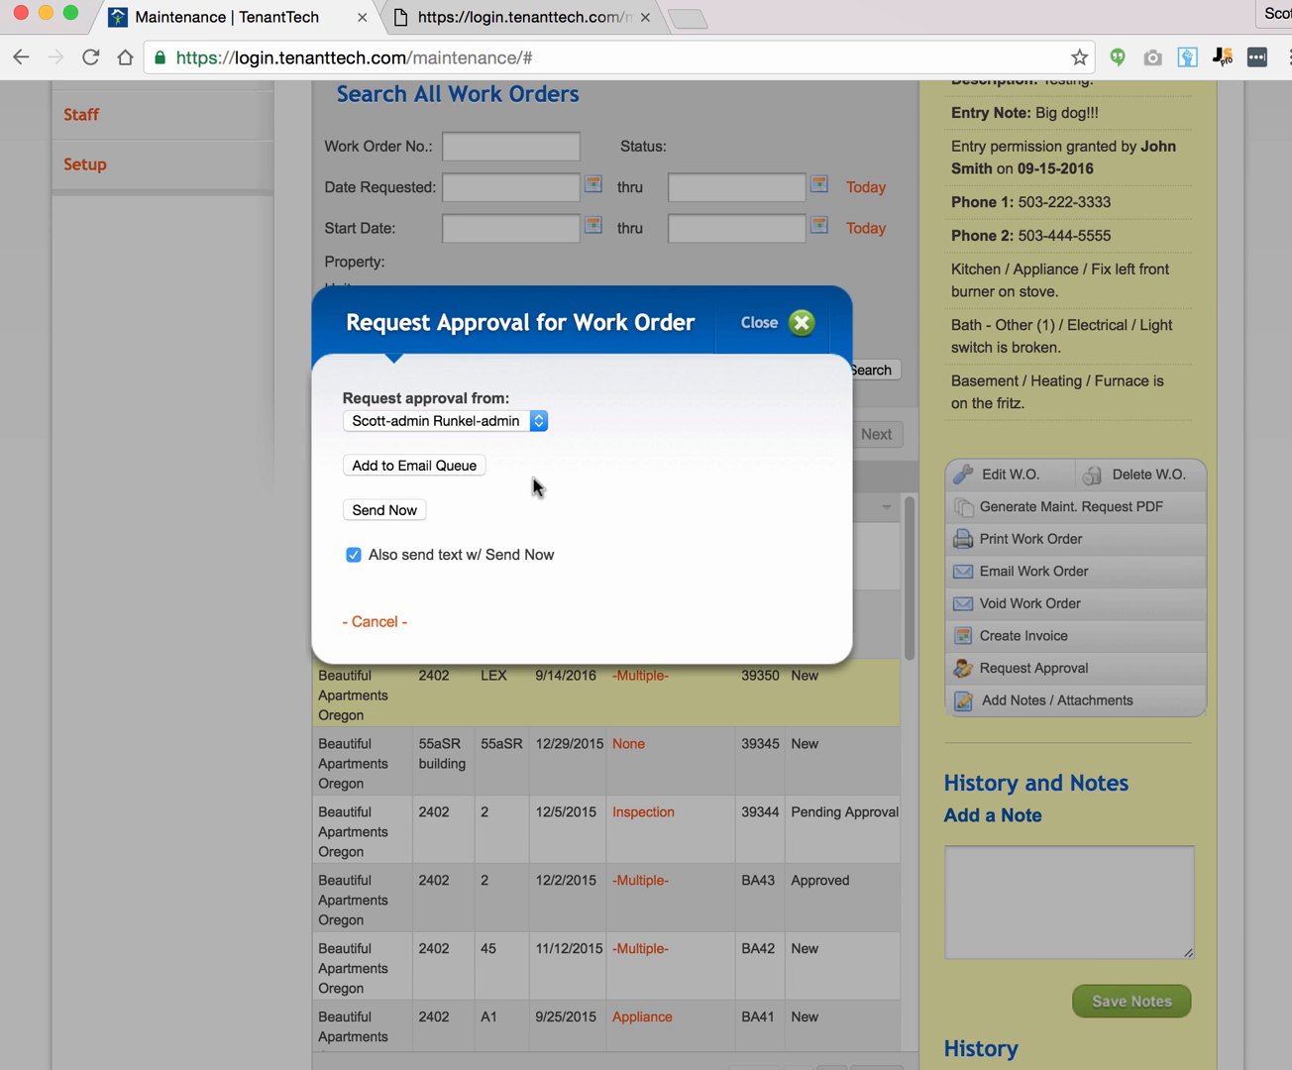
{"action": "left_click", "coordinate": [759, 322]}
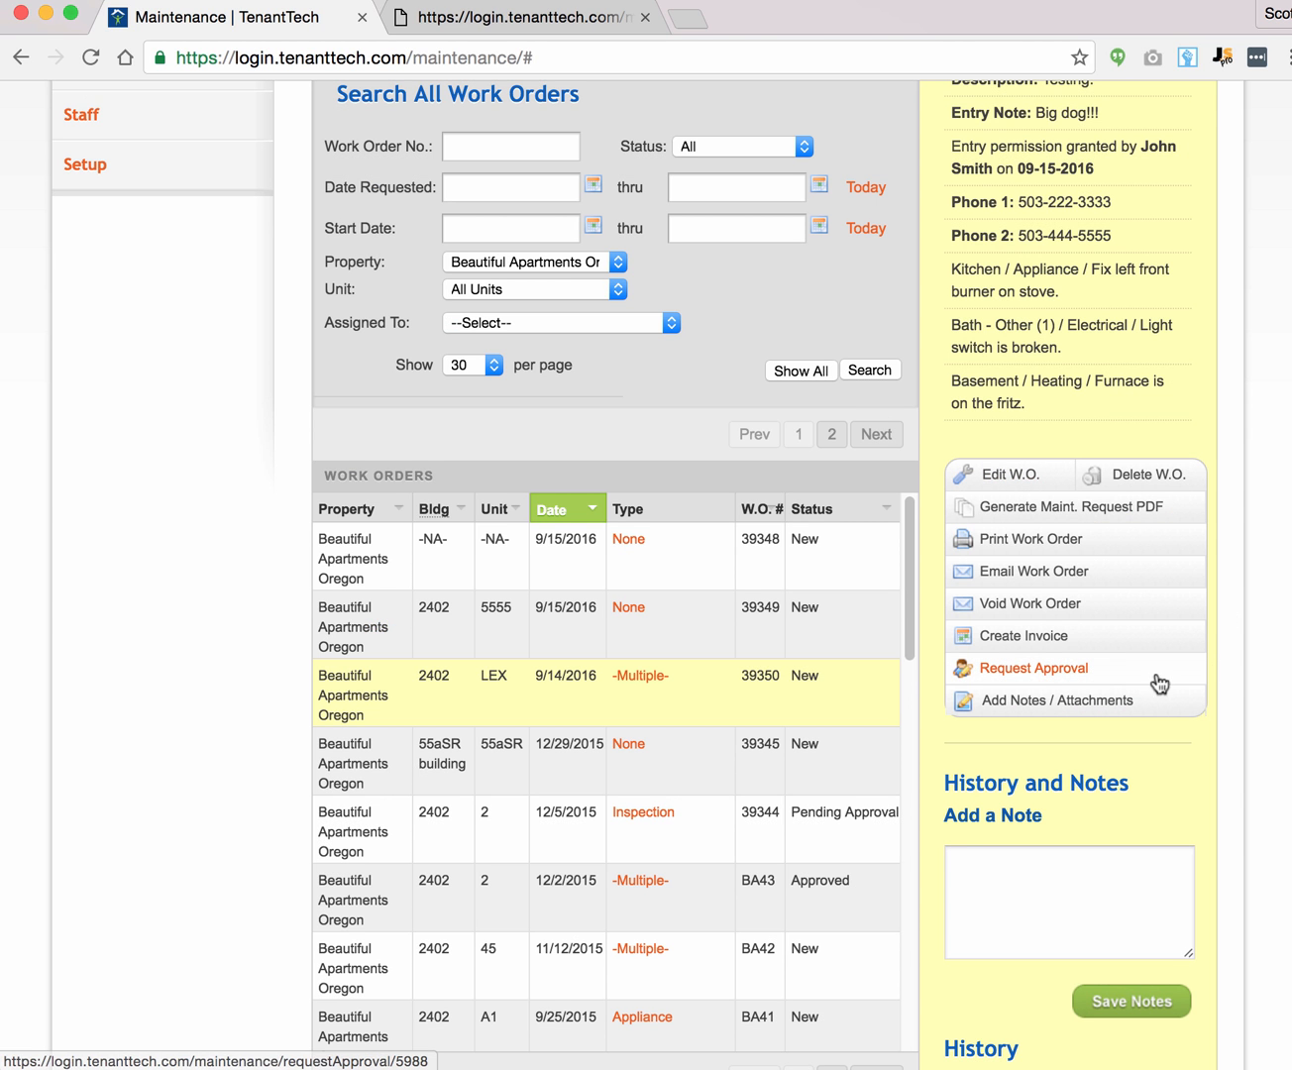
{"action": "left_click", "coordinate": [1027, 701]}
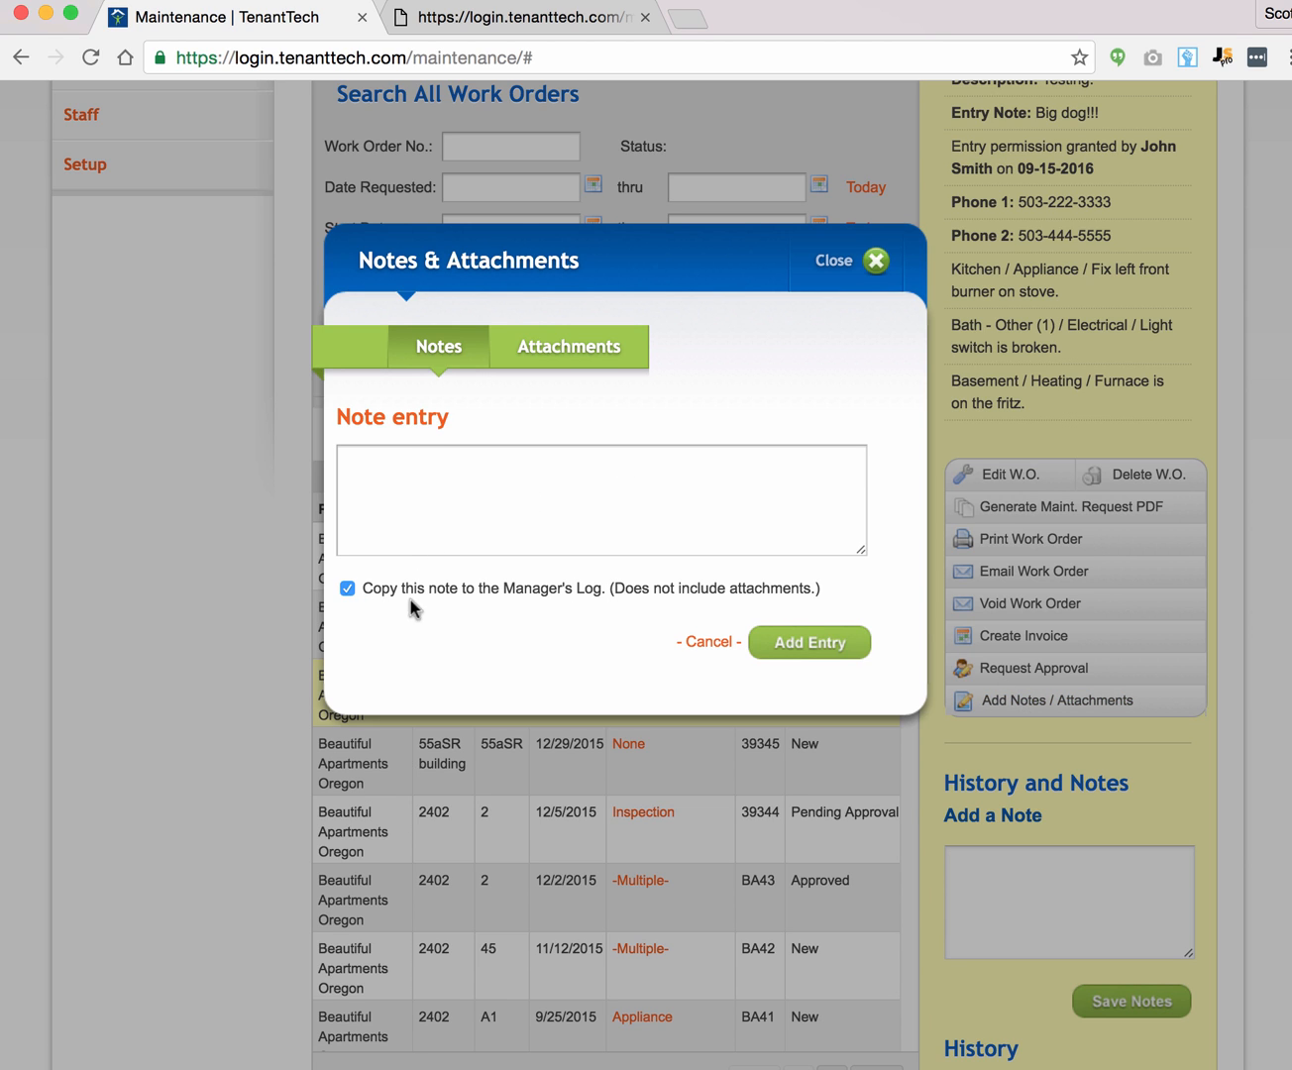
{"action": "left_click", "coordinate": [528, 589]}
{"action": "left_click", "coordinate": [528, 593]}
{"action": "left_click", "coordinate": [563, 358]}
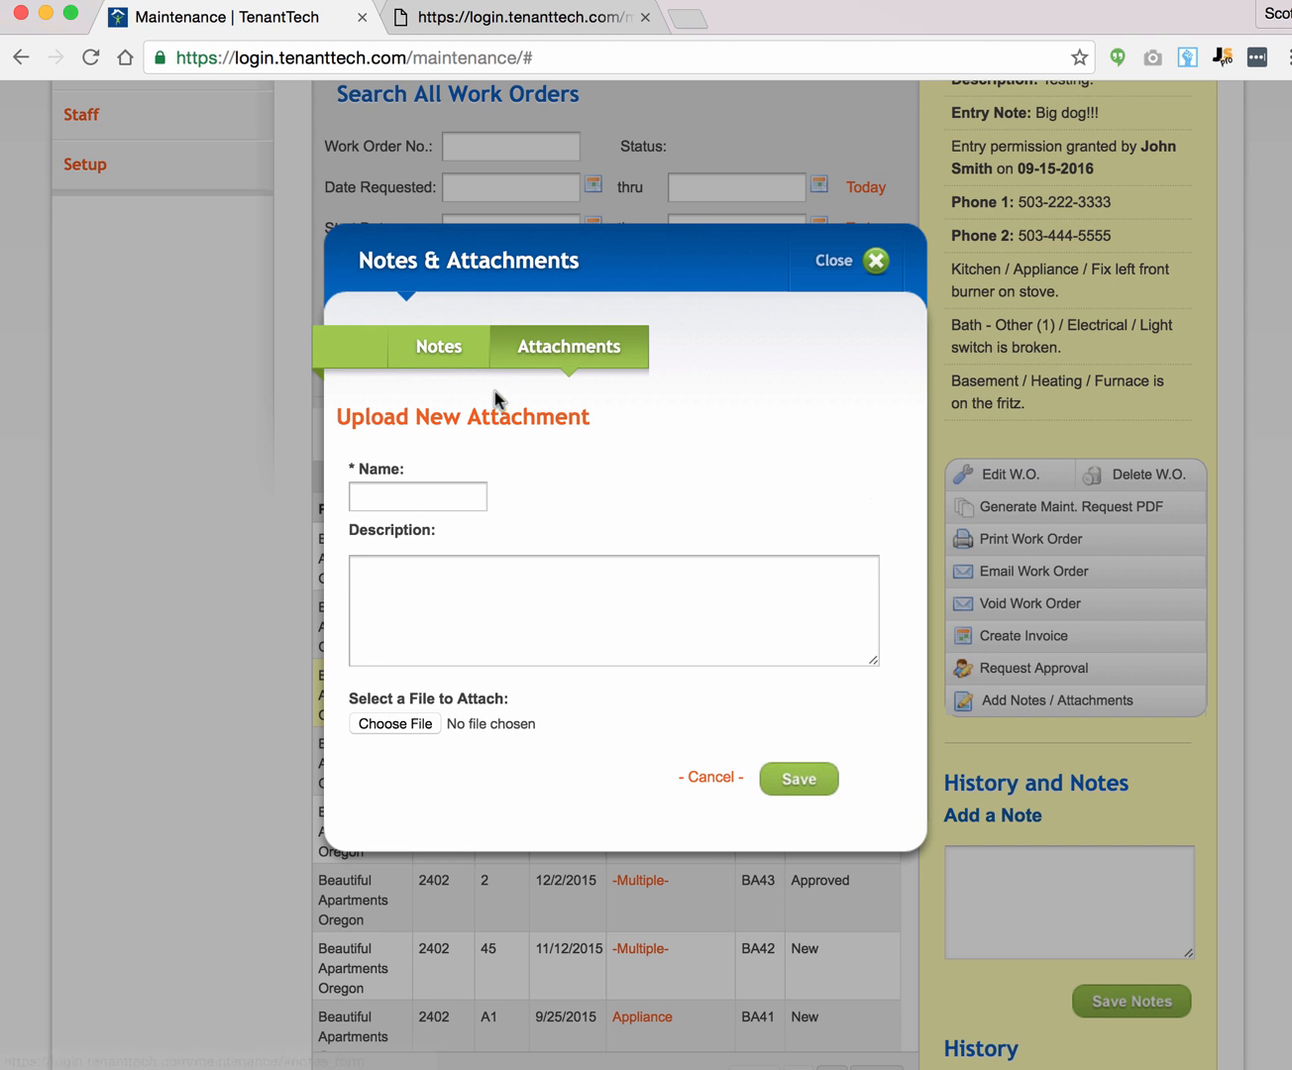
{"action": "left_click", "coordinate": [455, 359]}
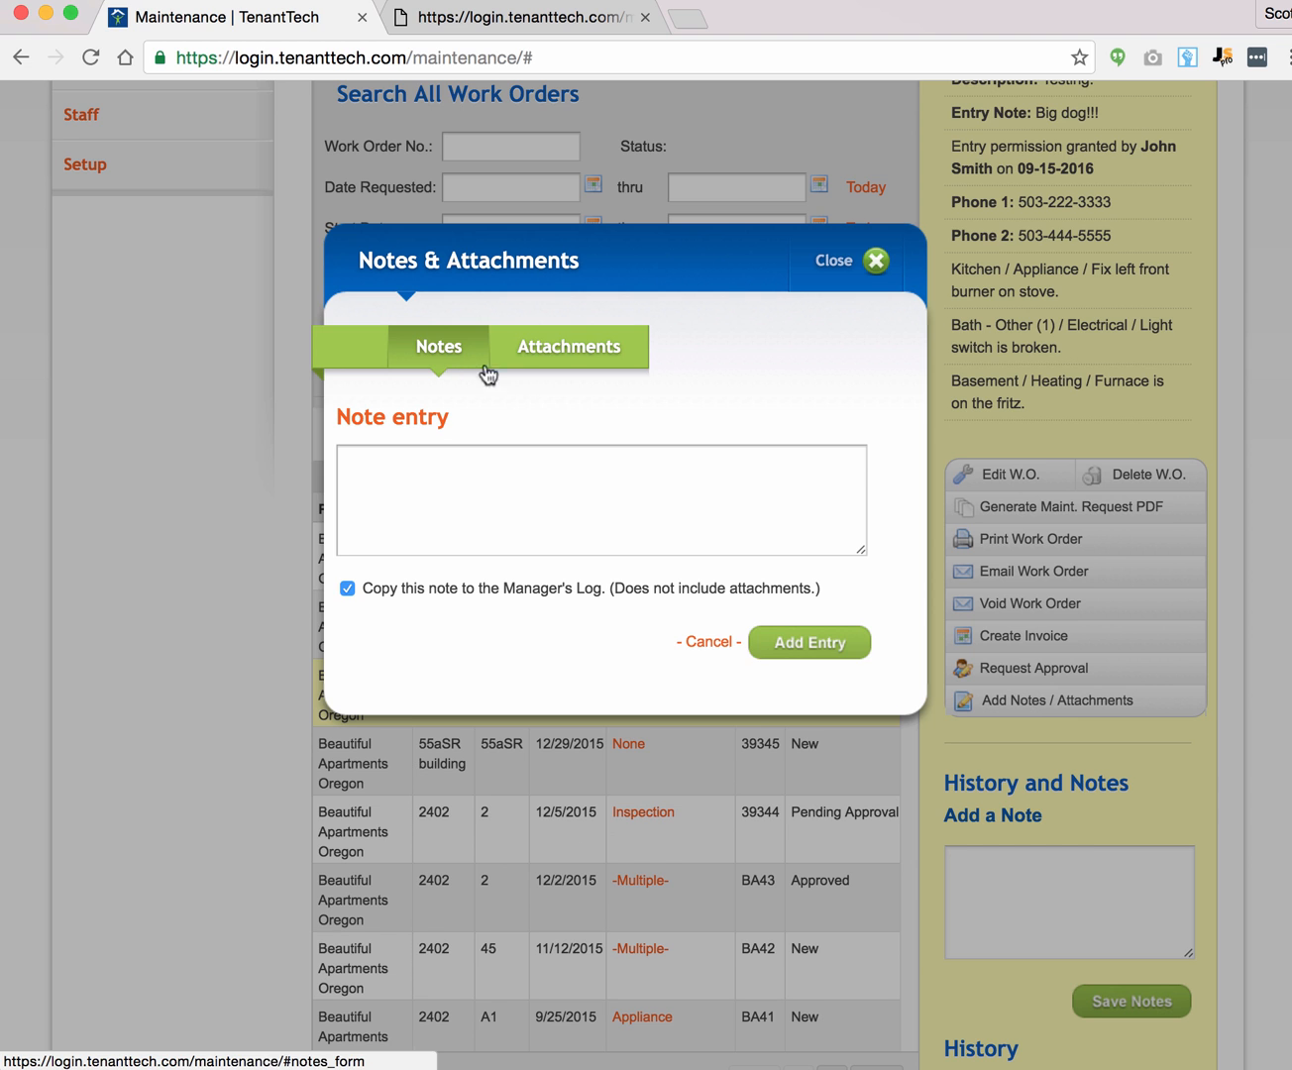
{"action": "left_click", "coordinate": [708, 642]}
{"action": "scroll", "coordinate": [1221, 702], "scroll_direction": "down", "scroll_amount": 5}
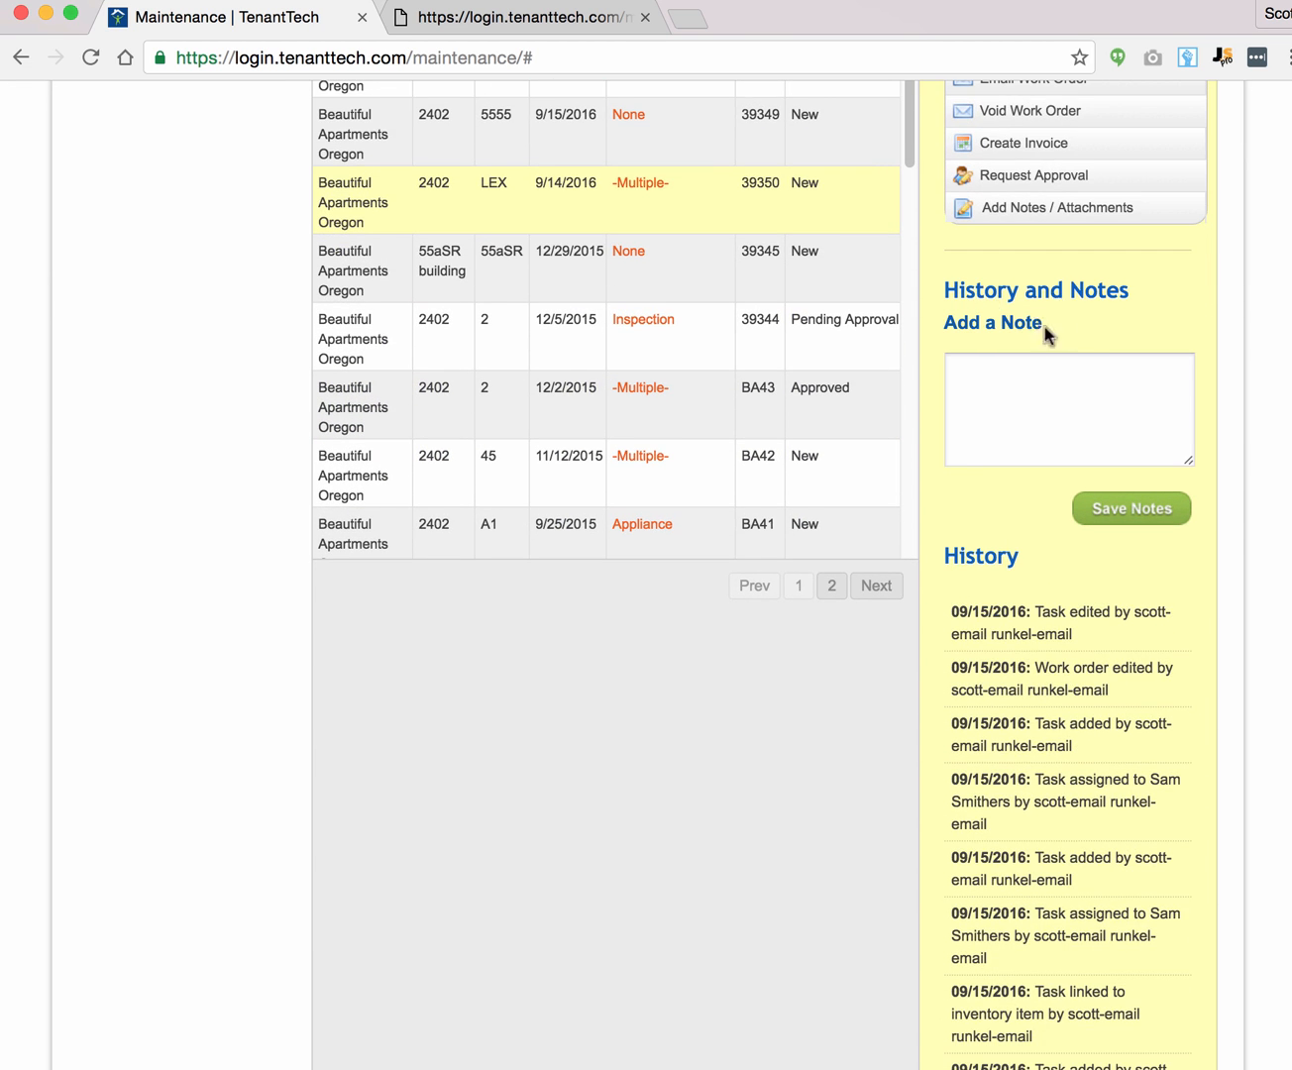
{"action": "left_click", "coordinate": [987, 388]}
{"action": "scroll", "coordinate": [1052, 403], "scroll_direction": "up", "scroll_amount": 3}
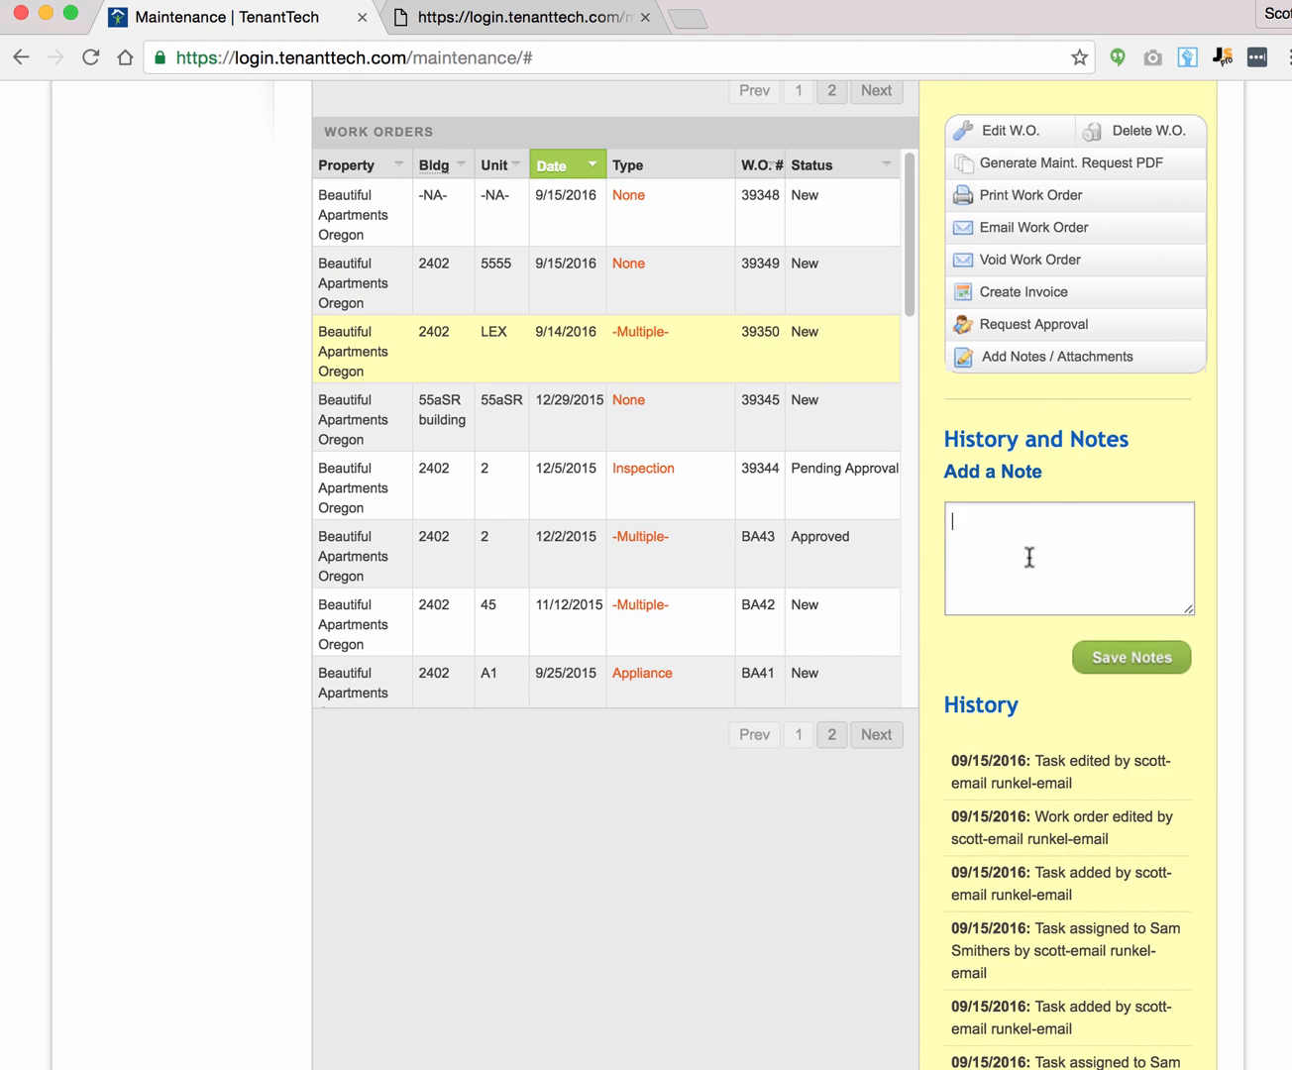
{"action": "type", "text": "tay"}
{"action": "key", "text": "BackSpace"}
{"action": "key", "text": "BackSpace"}
{"action": "key", "text": "BackSpace"}
{"action": "type", "text": "Stay here all the time."}
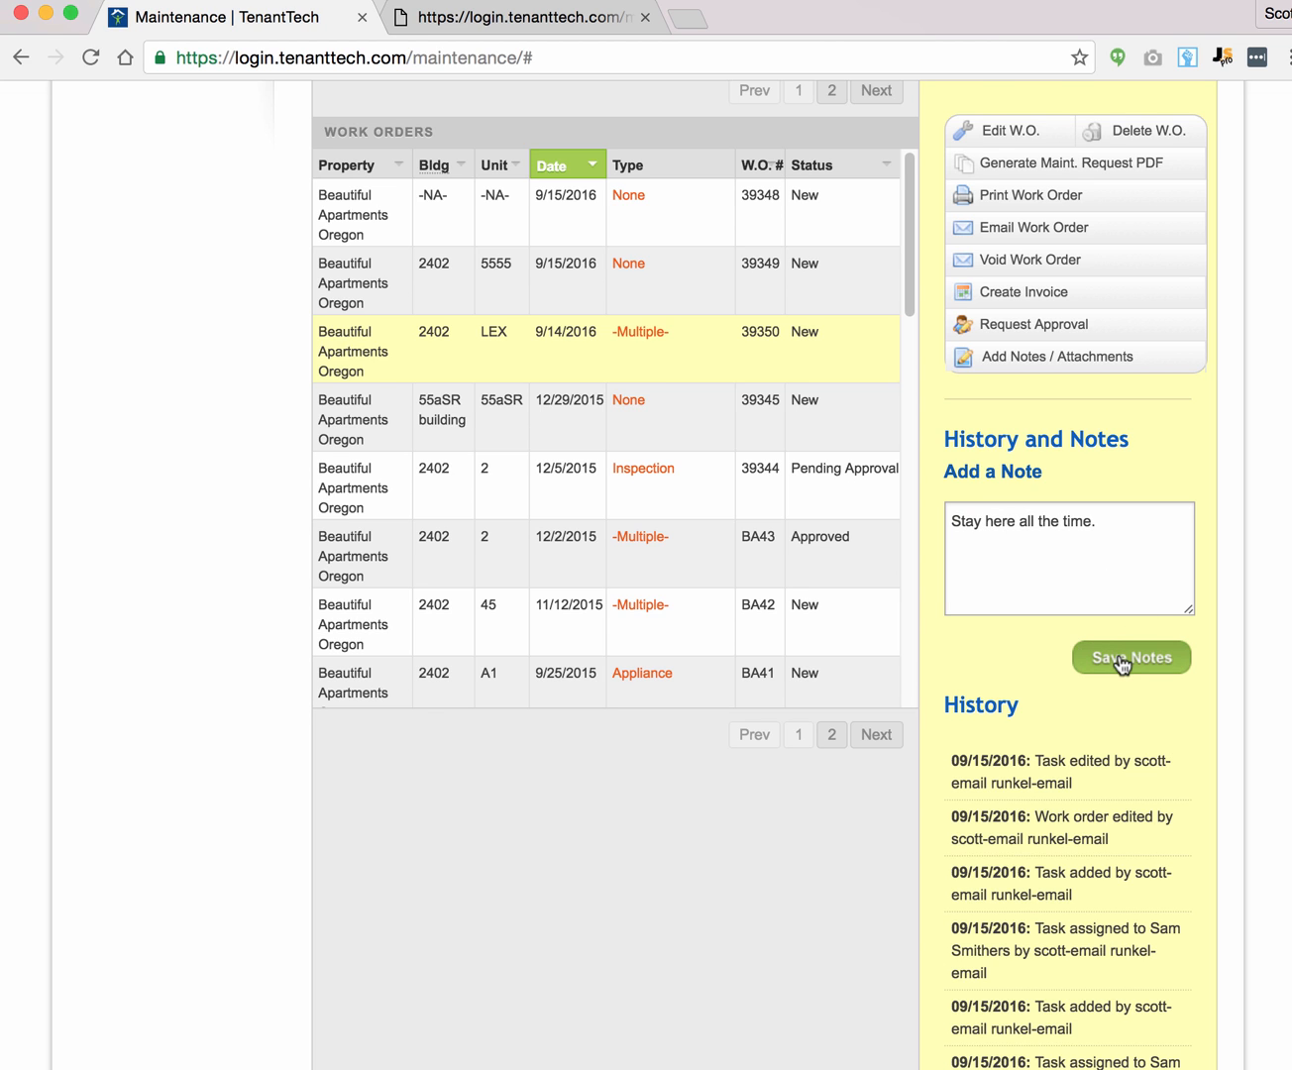
{"action": "scroll", "coordinate": [1156, 736], "scroll_direction": "down", "scroll_amount": 3}
{"action": "scroll", "coordinate": [1125, 634], "scroll_direction": "down", "scroll_amount": 3}
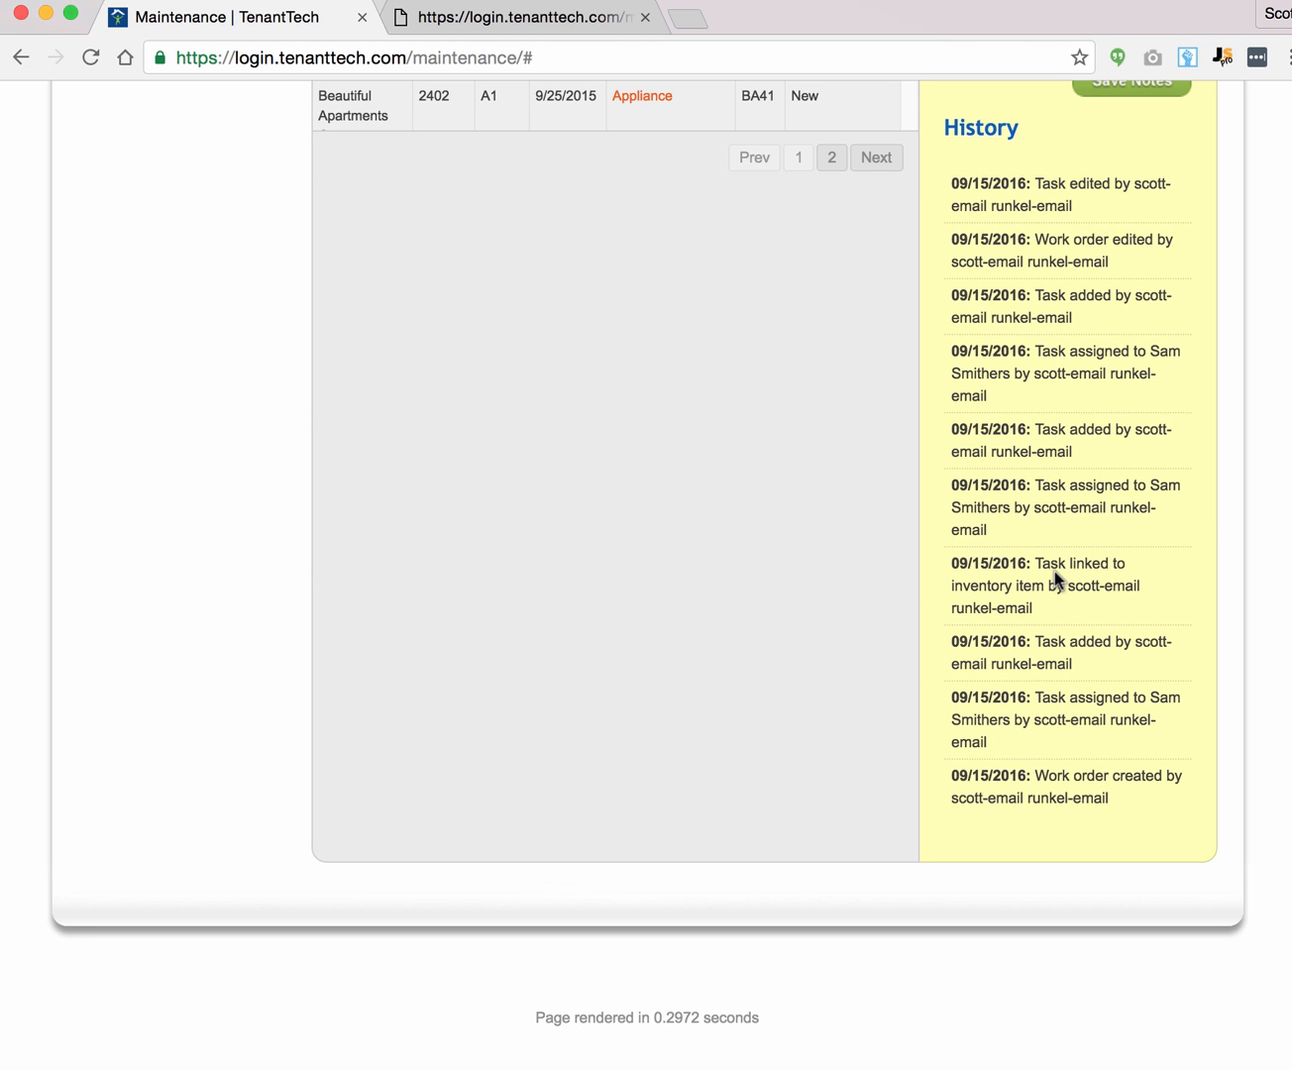
{"action": "scroll", "coordinate": [1054, 573], "scroll_direction": "up", "scroll_amount": 3}
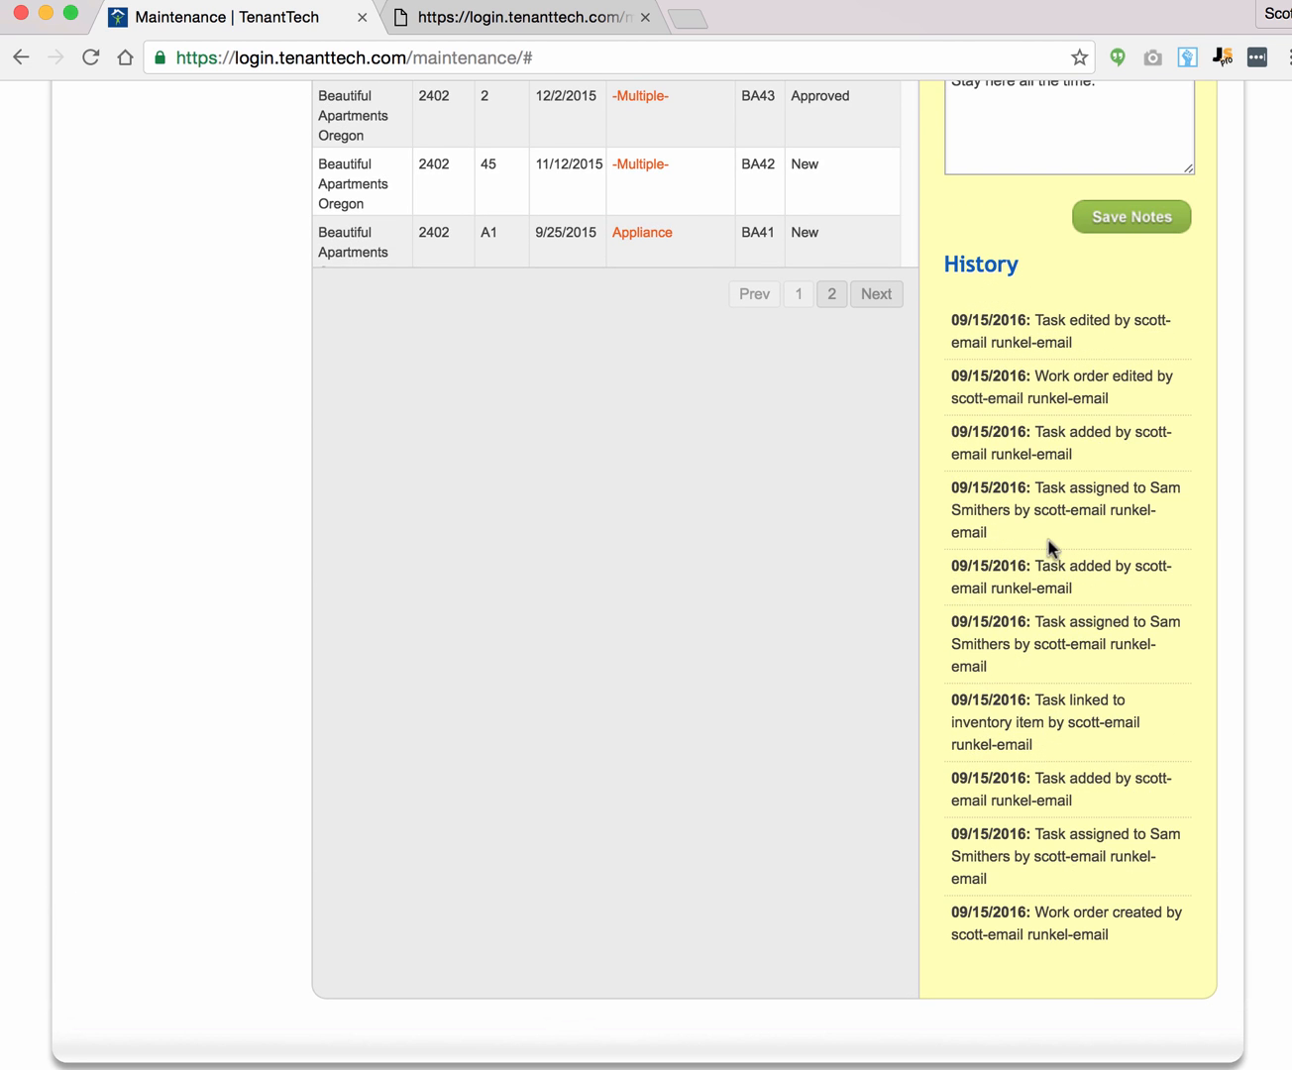
{"action": "scroll", "coordinate": [1070, 568], "scroll_direction": "up", "scroll_amount": 1}
{"action": "scroll", "coordinate": [1083, 580], "scroll_direction": "up", "scroll_amount": 12}
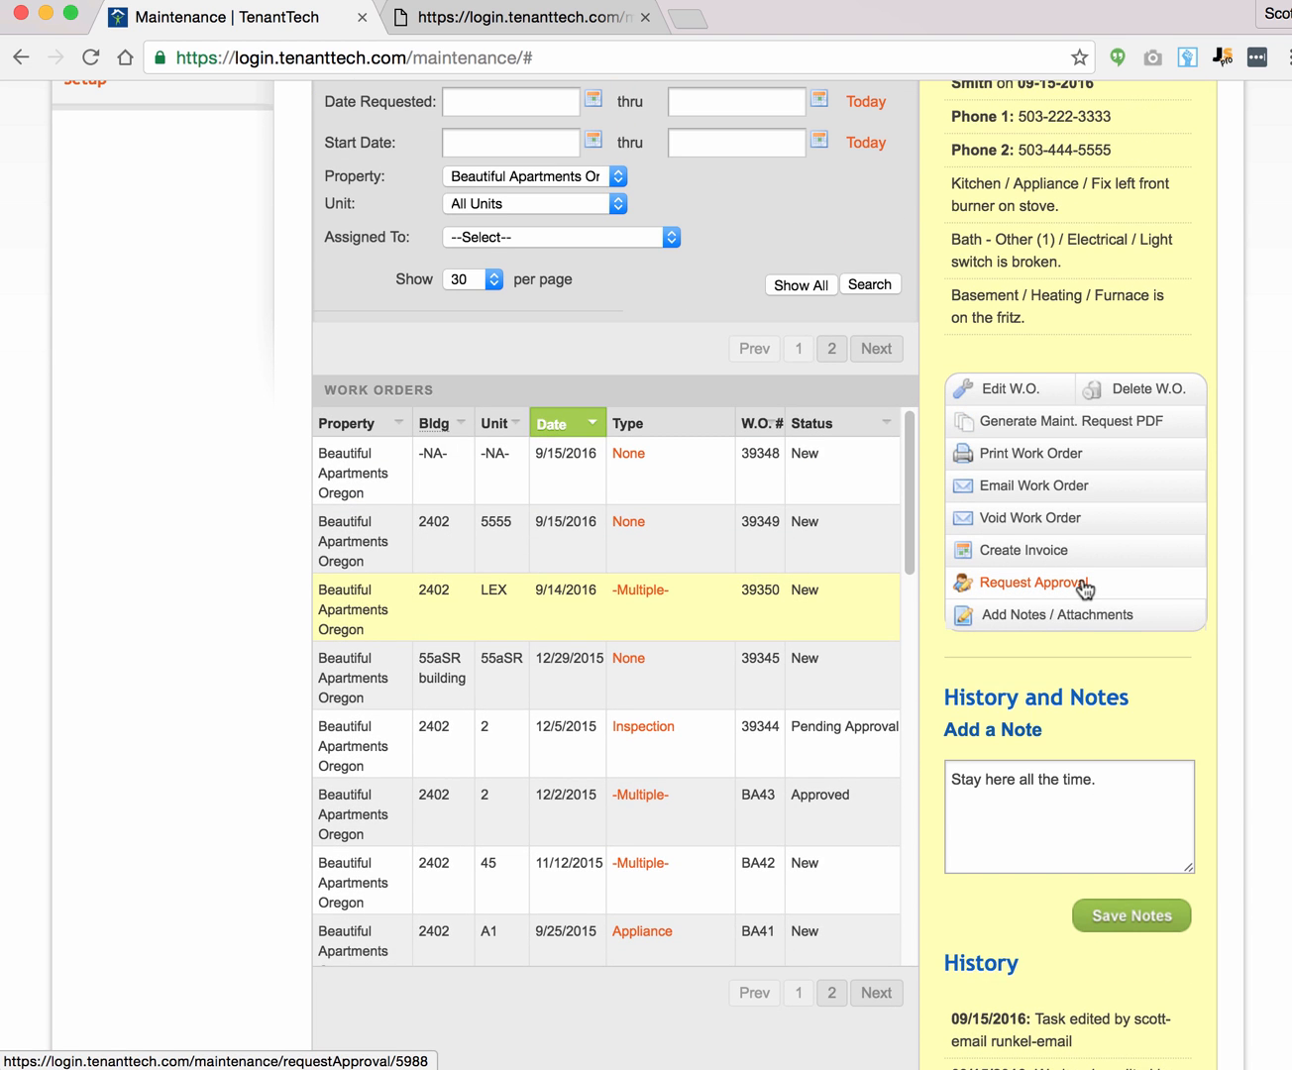
{"action": "scroll", "coordinate": [1084, 588], "scroll_direction": "up", "scroll_amount": 3}
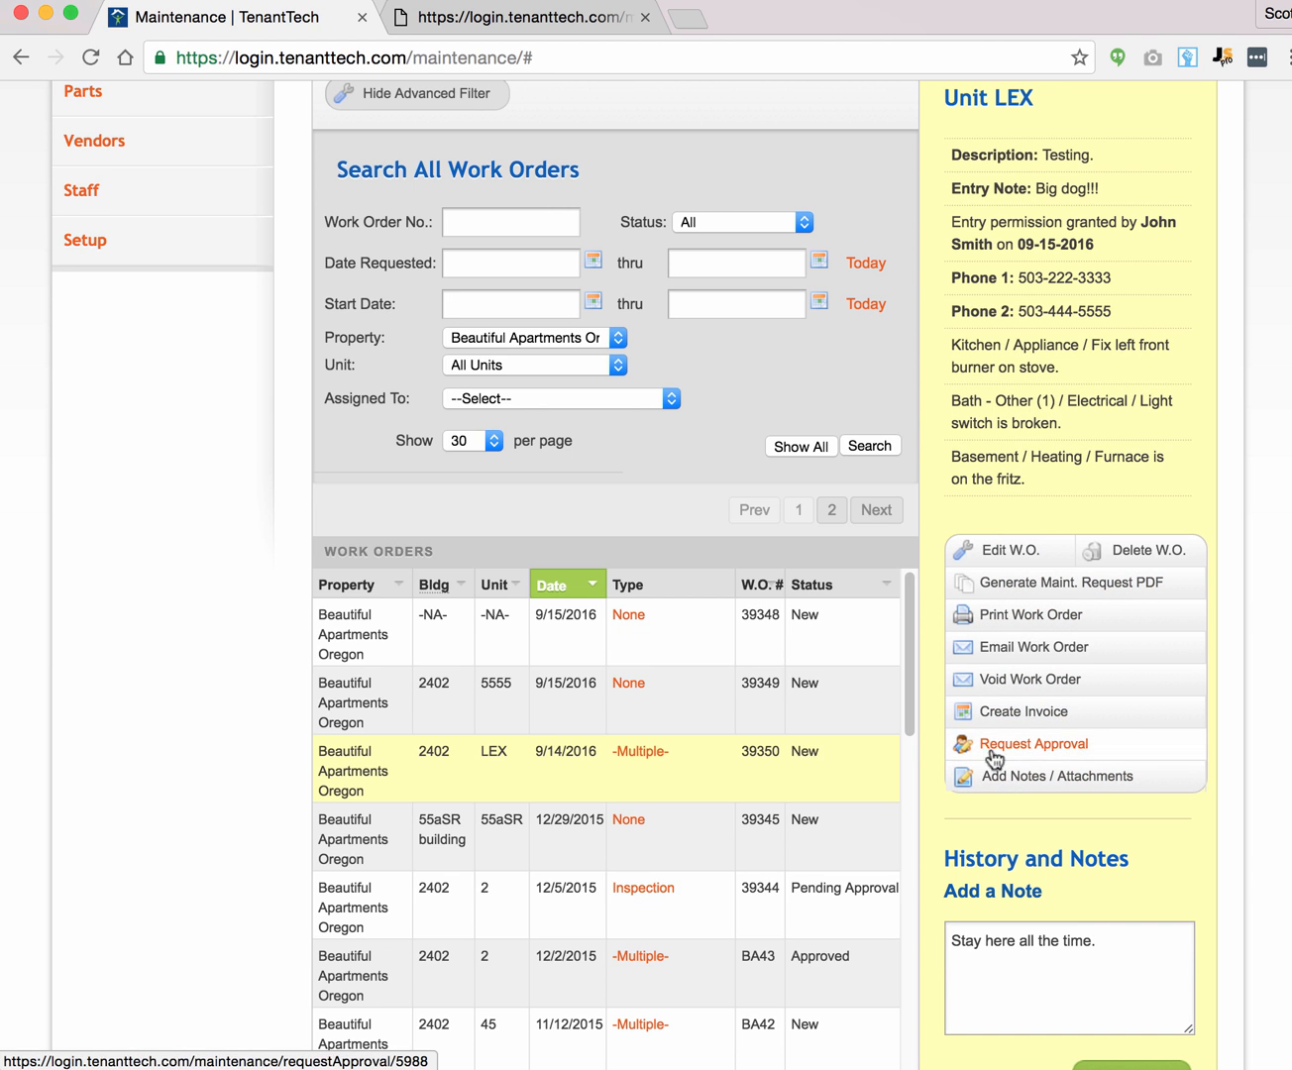
Step: Open work order 39350's tasks and load the Kitchen burner task for editing
{"action": "left_click", "coordinate": [634, 753]}
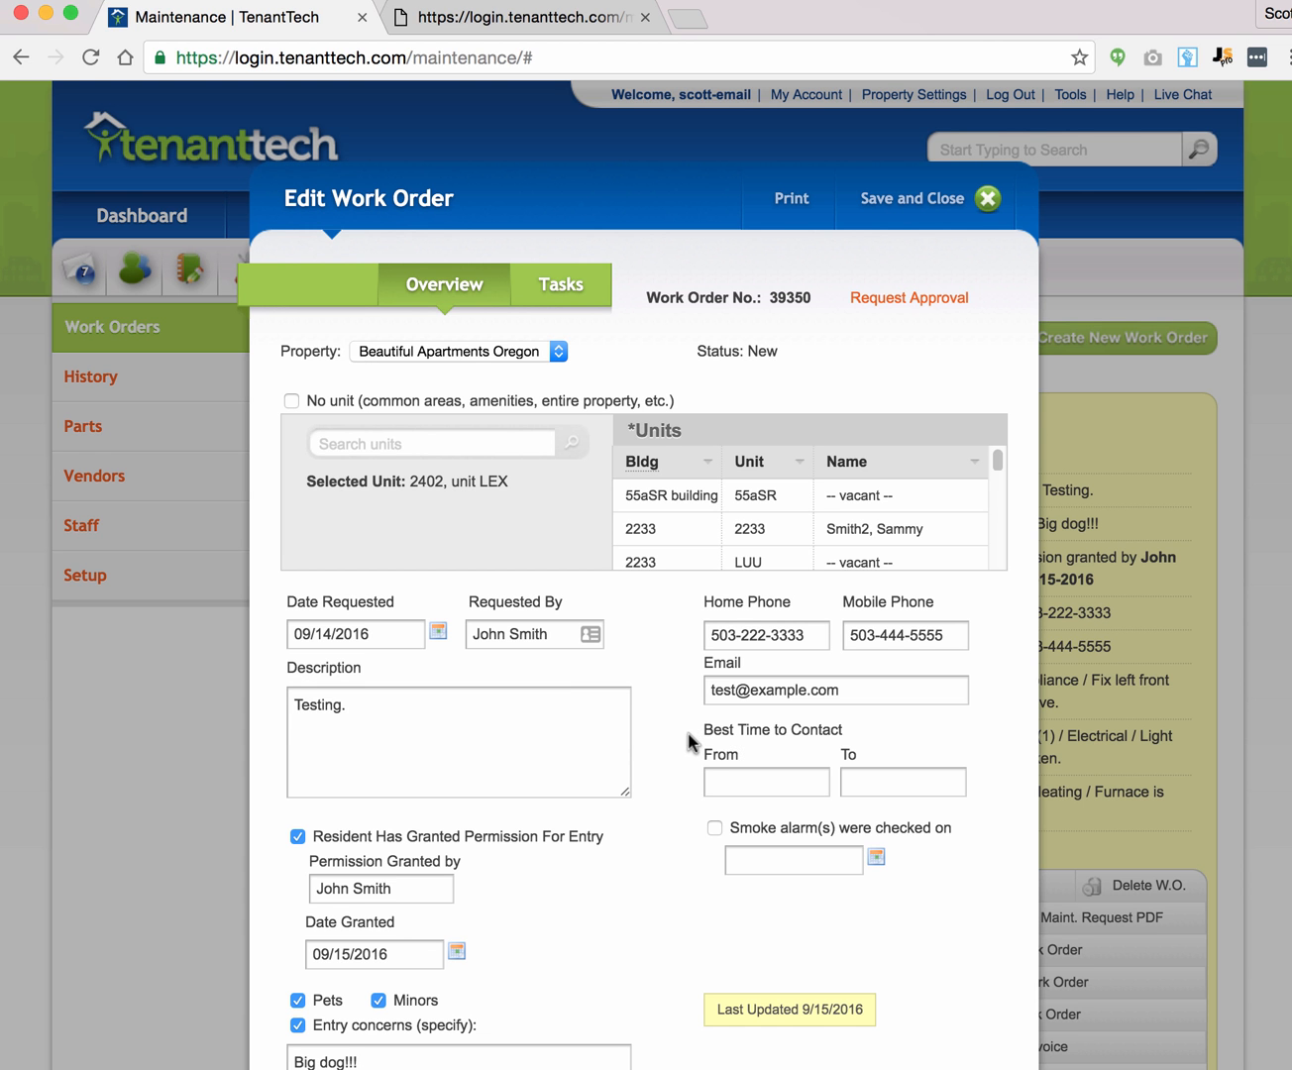
{"action": "scroll", "coordinate": [690, 743], "scroll_direction": "down", "scroll_amount": 4}
{"action": "scroll", "coordinate": [701, 738], "scroll_direction": "up", "scroll_amount": 3}
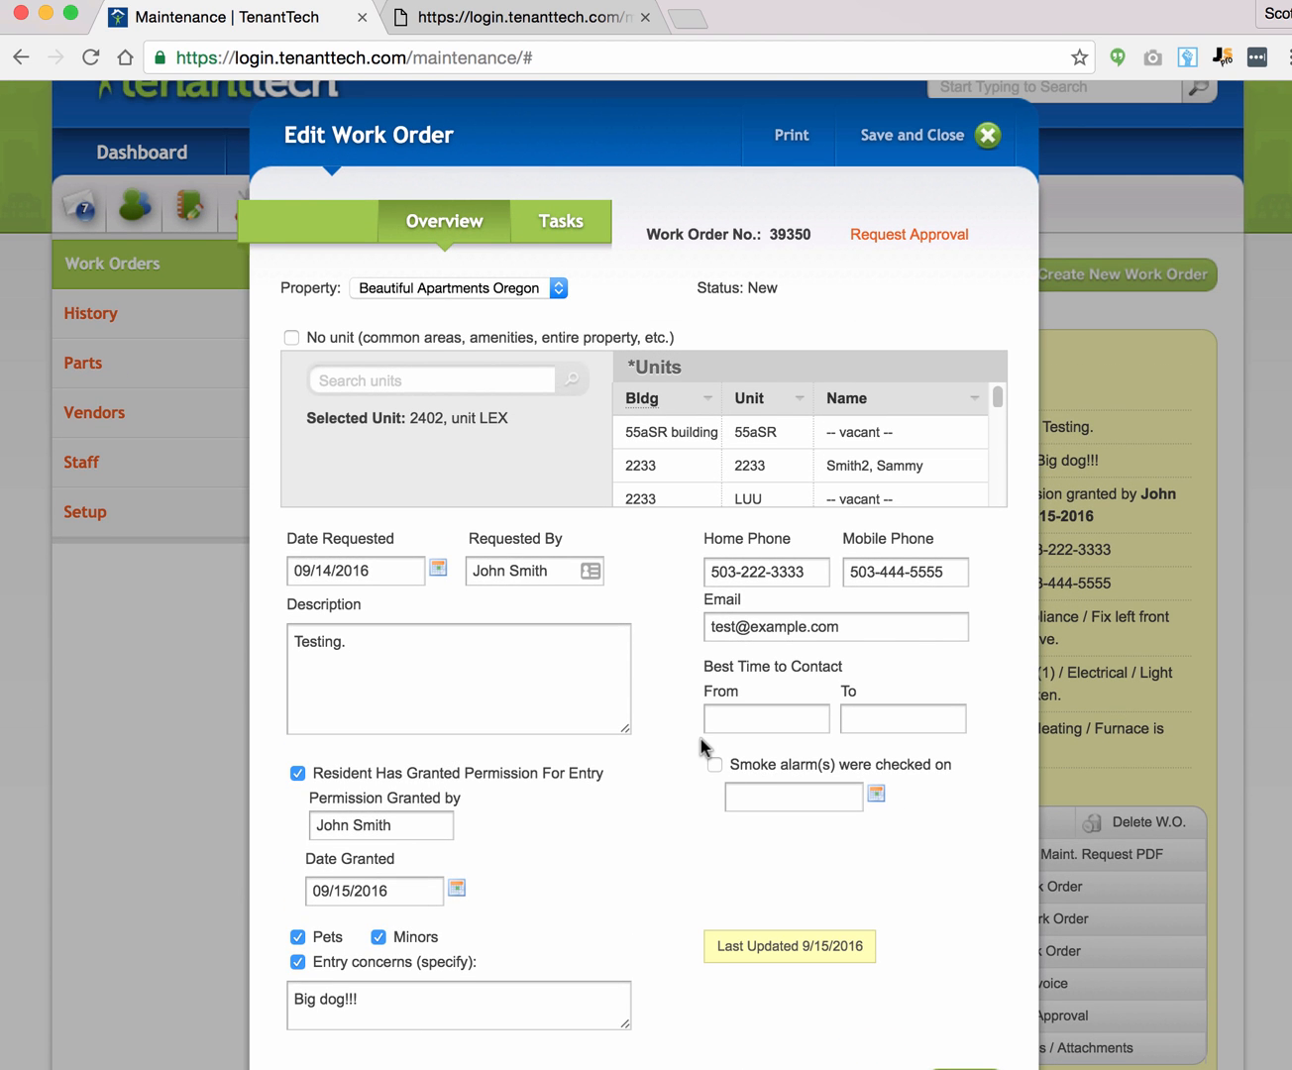
{"action": "left_click", "coordinate": [554, 224]}
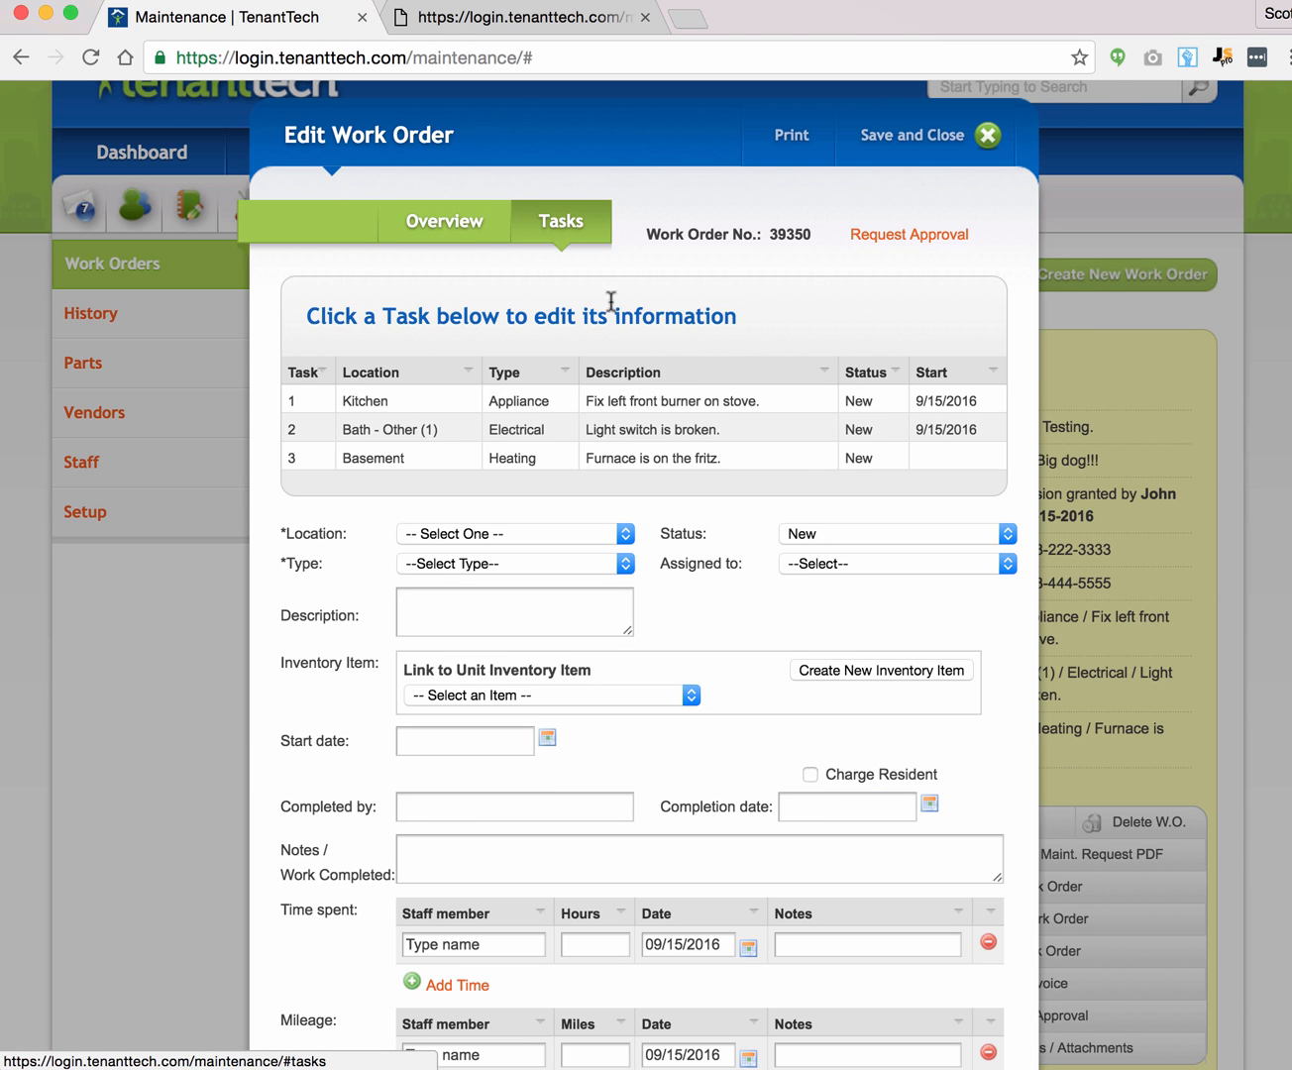
{"action": "left_click", "coordinate": [528, 401]}
{"action": "scroll", "coordinate": [528, 401], "scroll_direction": "down", "scroll_amount": 4}
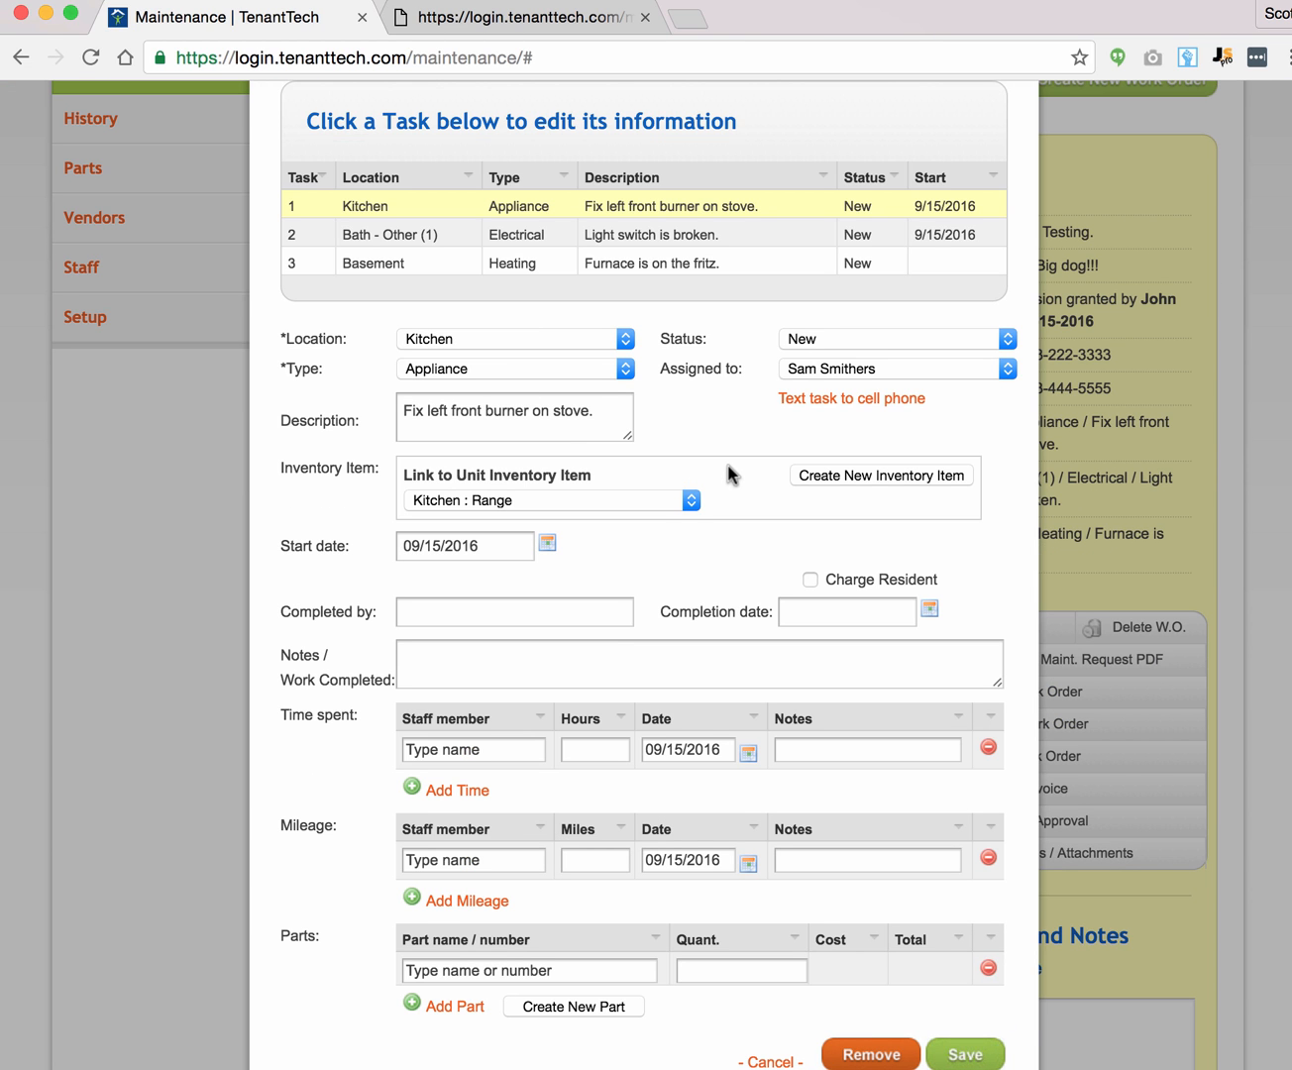
{"action": "scroll", "coordinate": [731, 566], "scroll_direction": "down", "scroll_amount": 3}
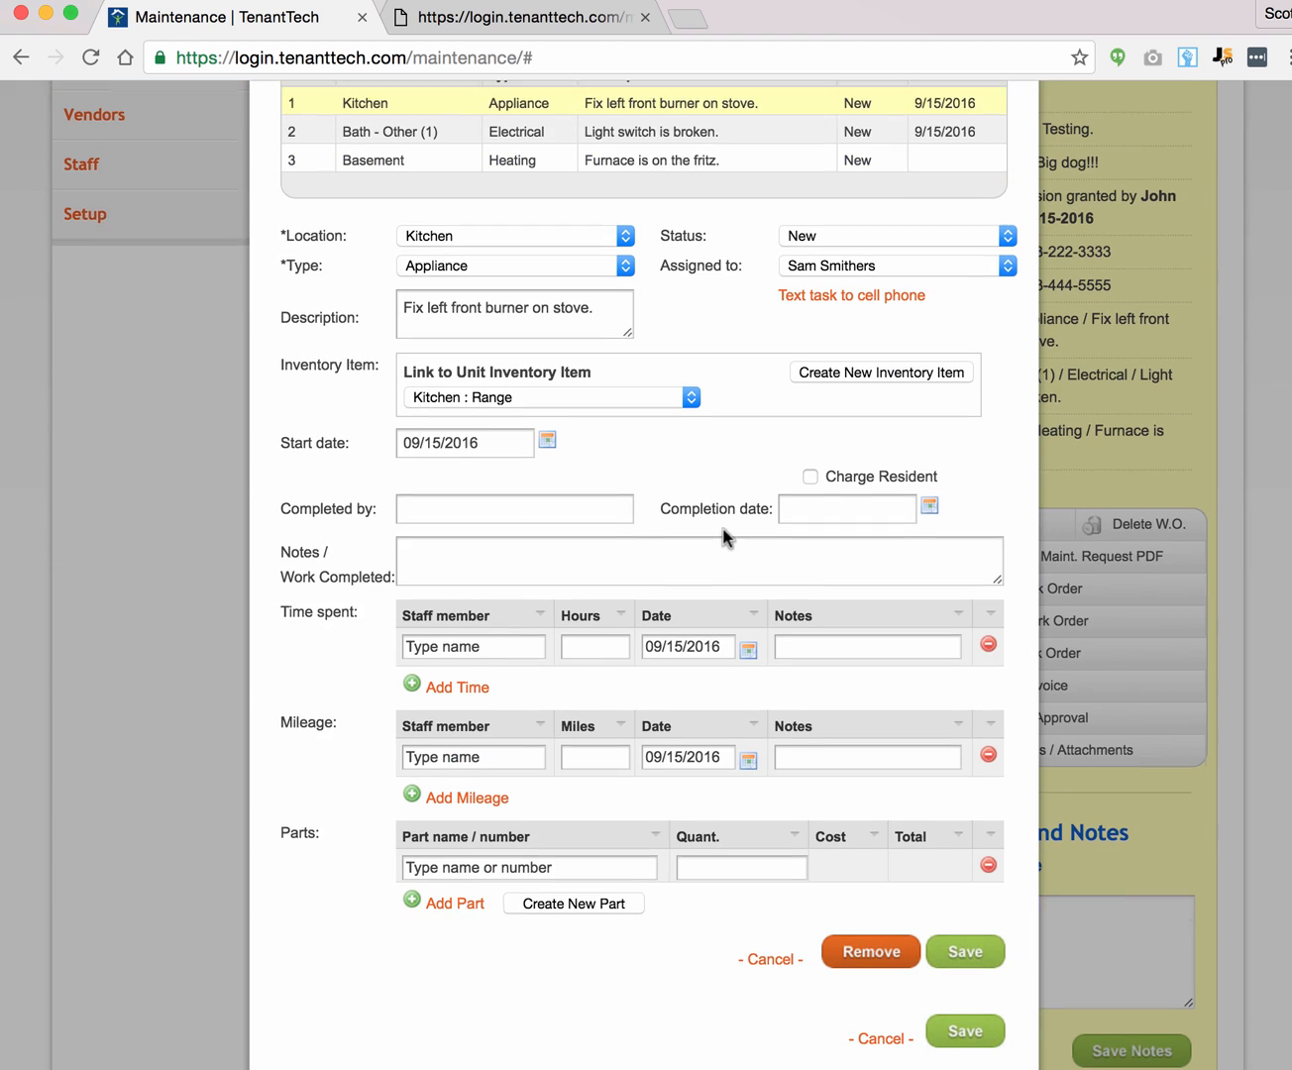
Step: Enter the completing staff member, completion date 09/16/2016, and notes 'All work done.'
{"action": "left_click", "coordinate": [504, 485]}
{"action": "type", "text": "Sam"}
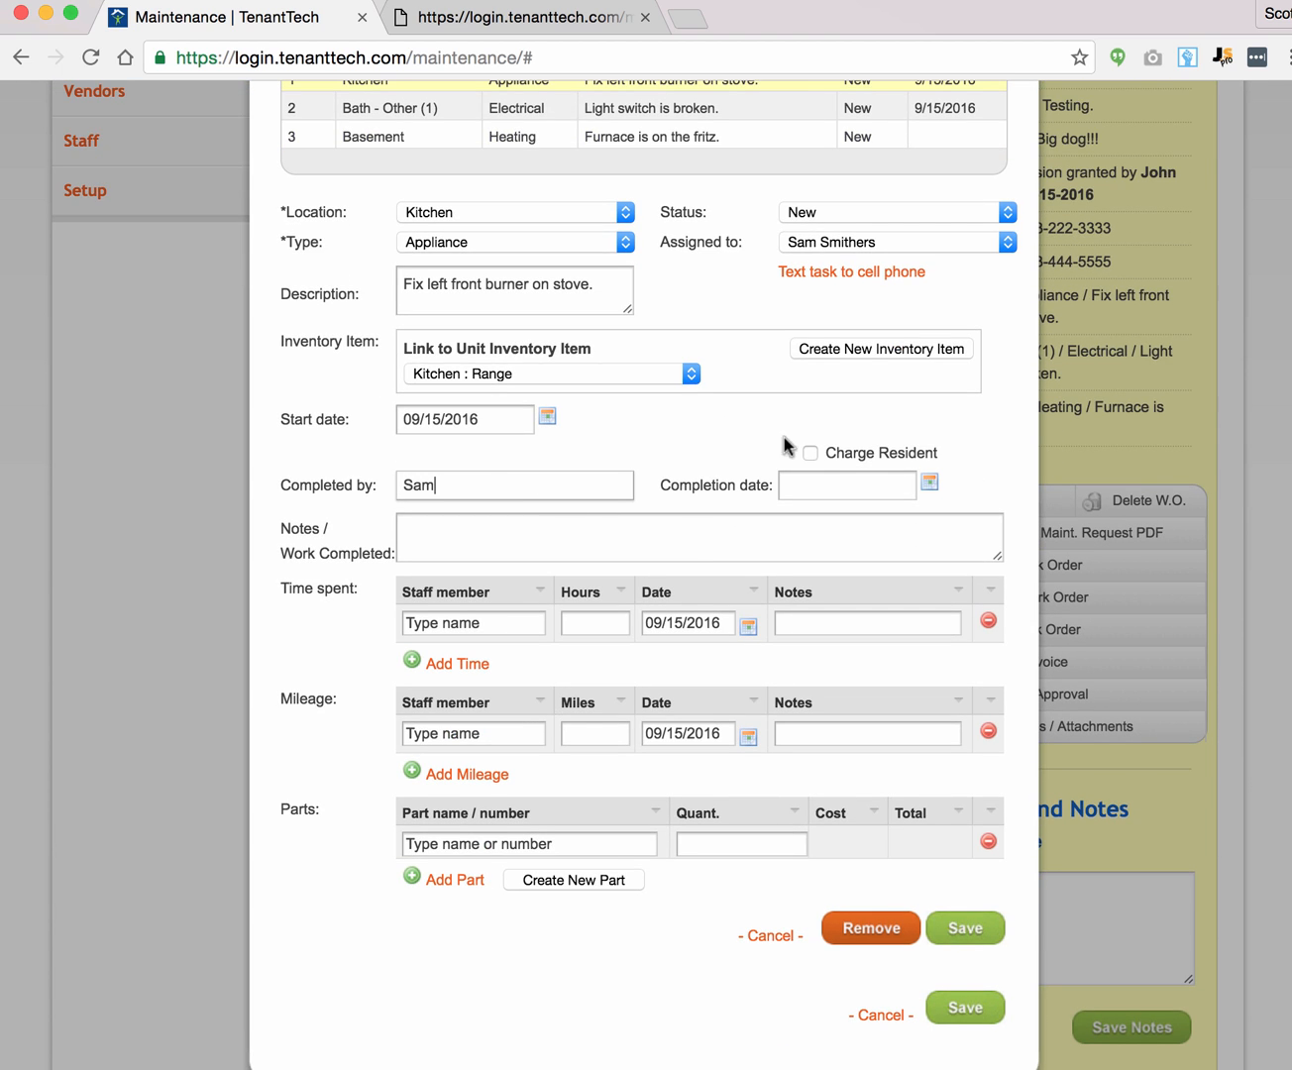
{"action": "left_click", "coordinate": [930, 482]}
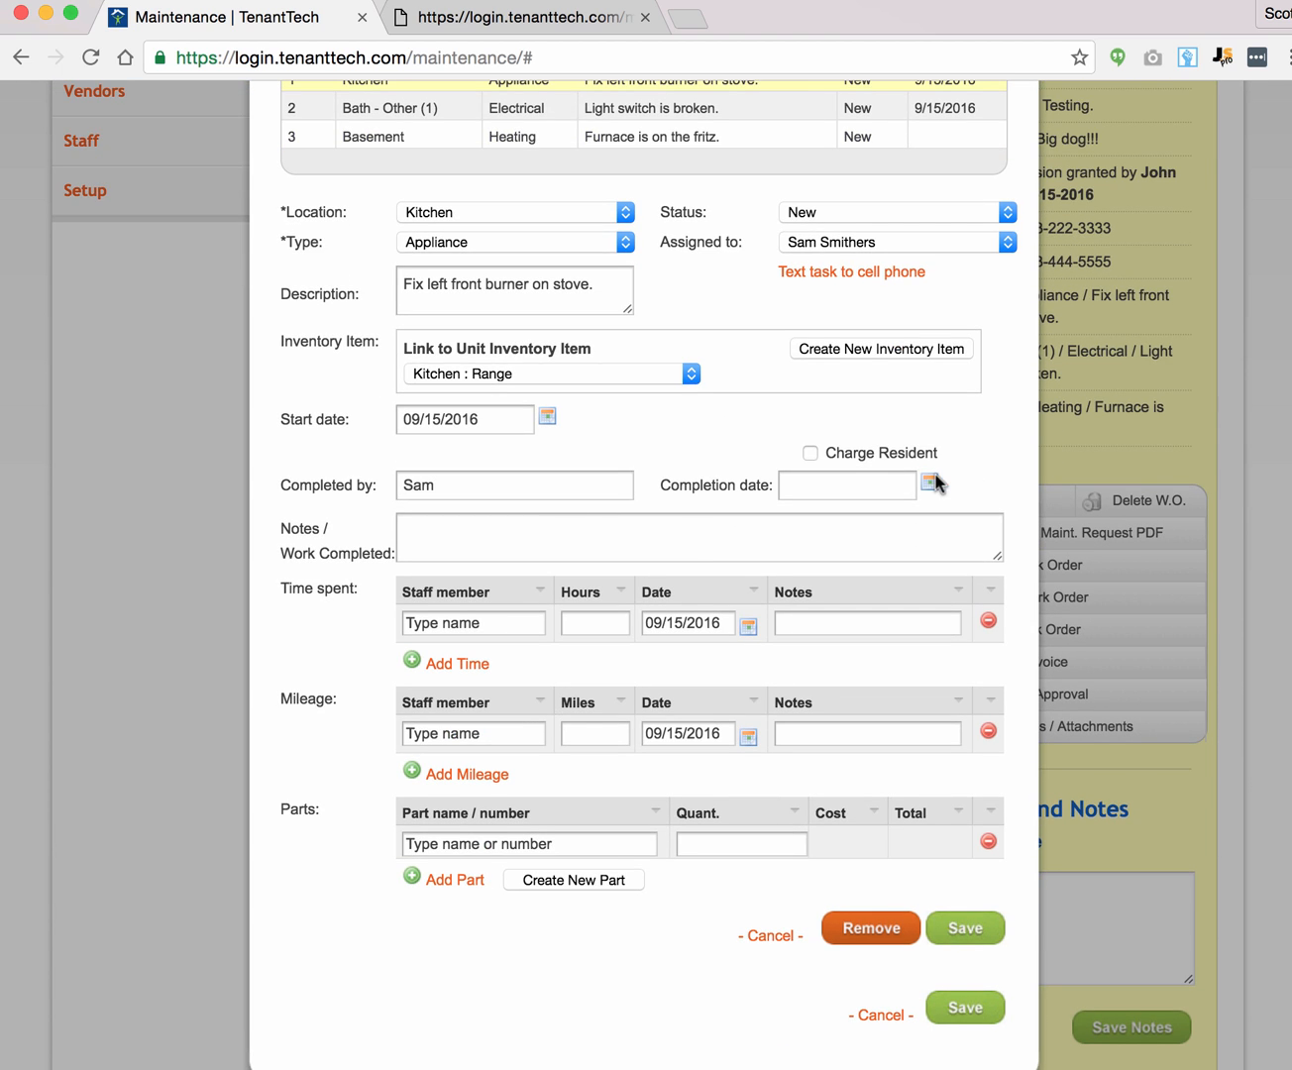
{"action": "left_click", "coordinate": [980, 660]}
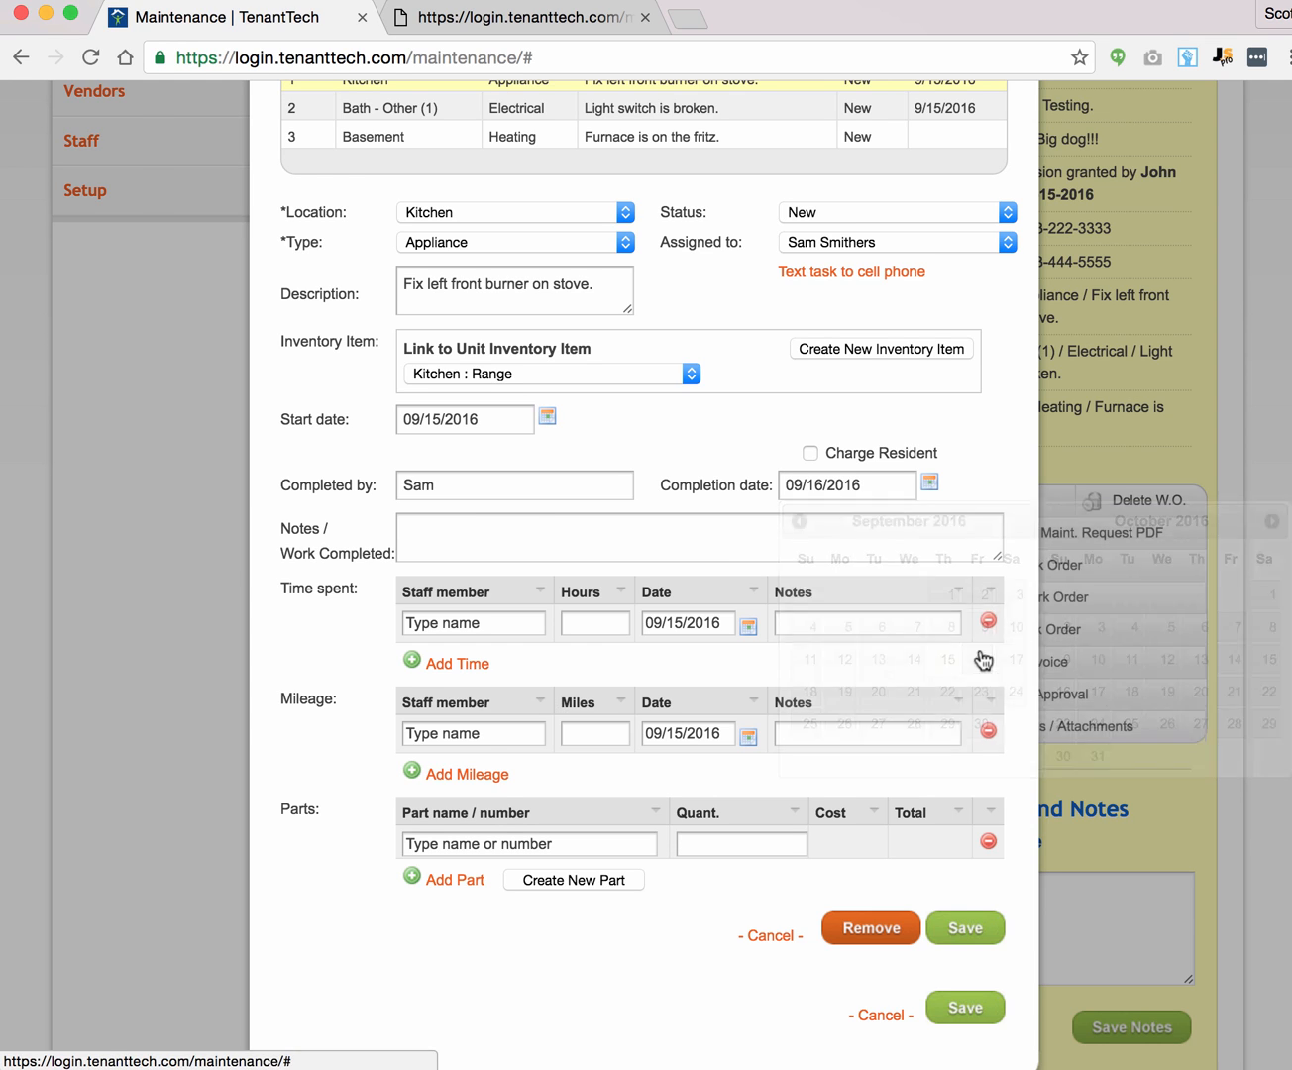
{"action": "left_click", "coordinate": [485, 526]}
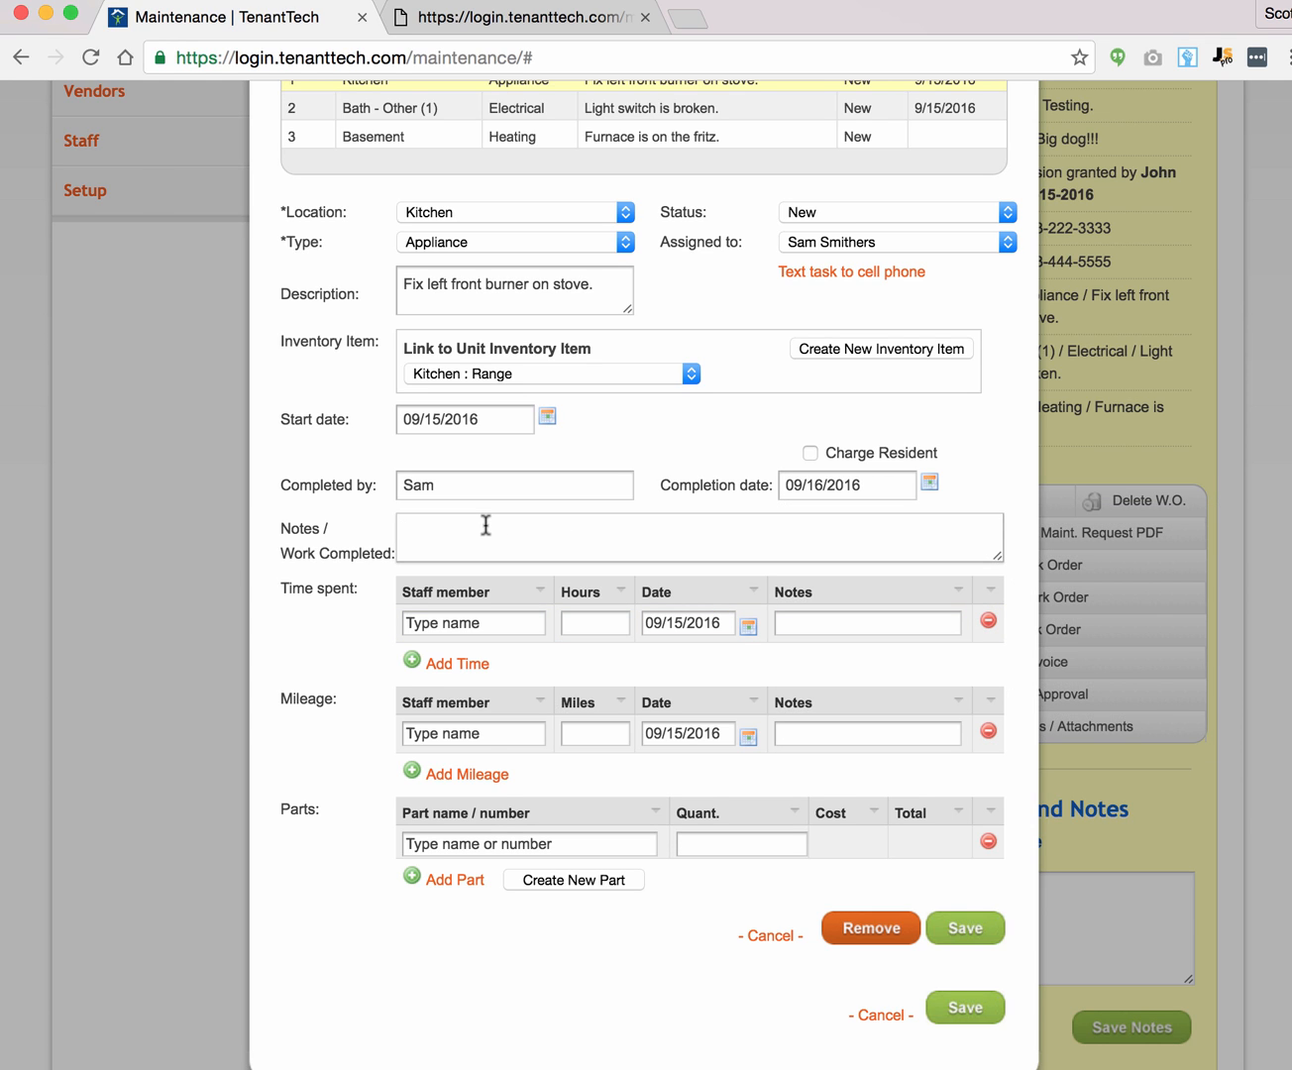
{"action": "type", "text": "All work done."}
Step: Log a first time entry of 2 hours for the staff member
{"action": "left_click", "coordinate": [418, 621]}
{"action": "type", "text": "sa"}
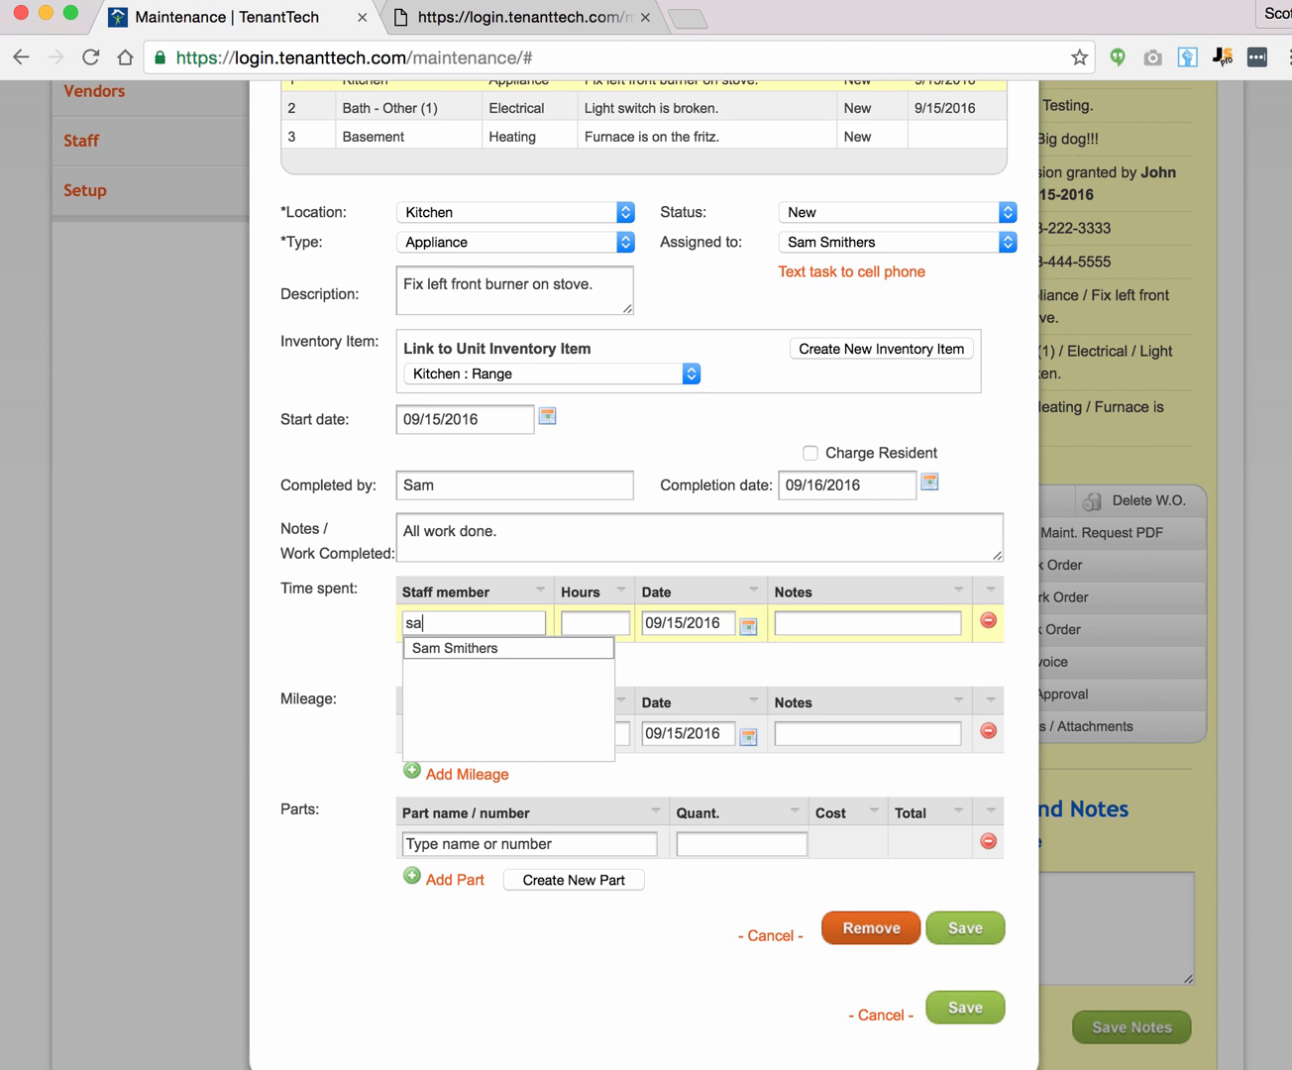
{"action": "type", "text": "m"}
{"action": "left_click", "coordinate": [462, 650]}
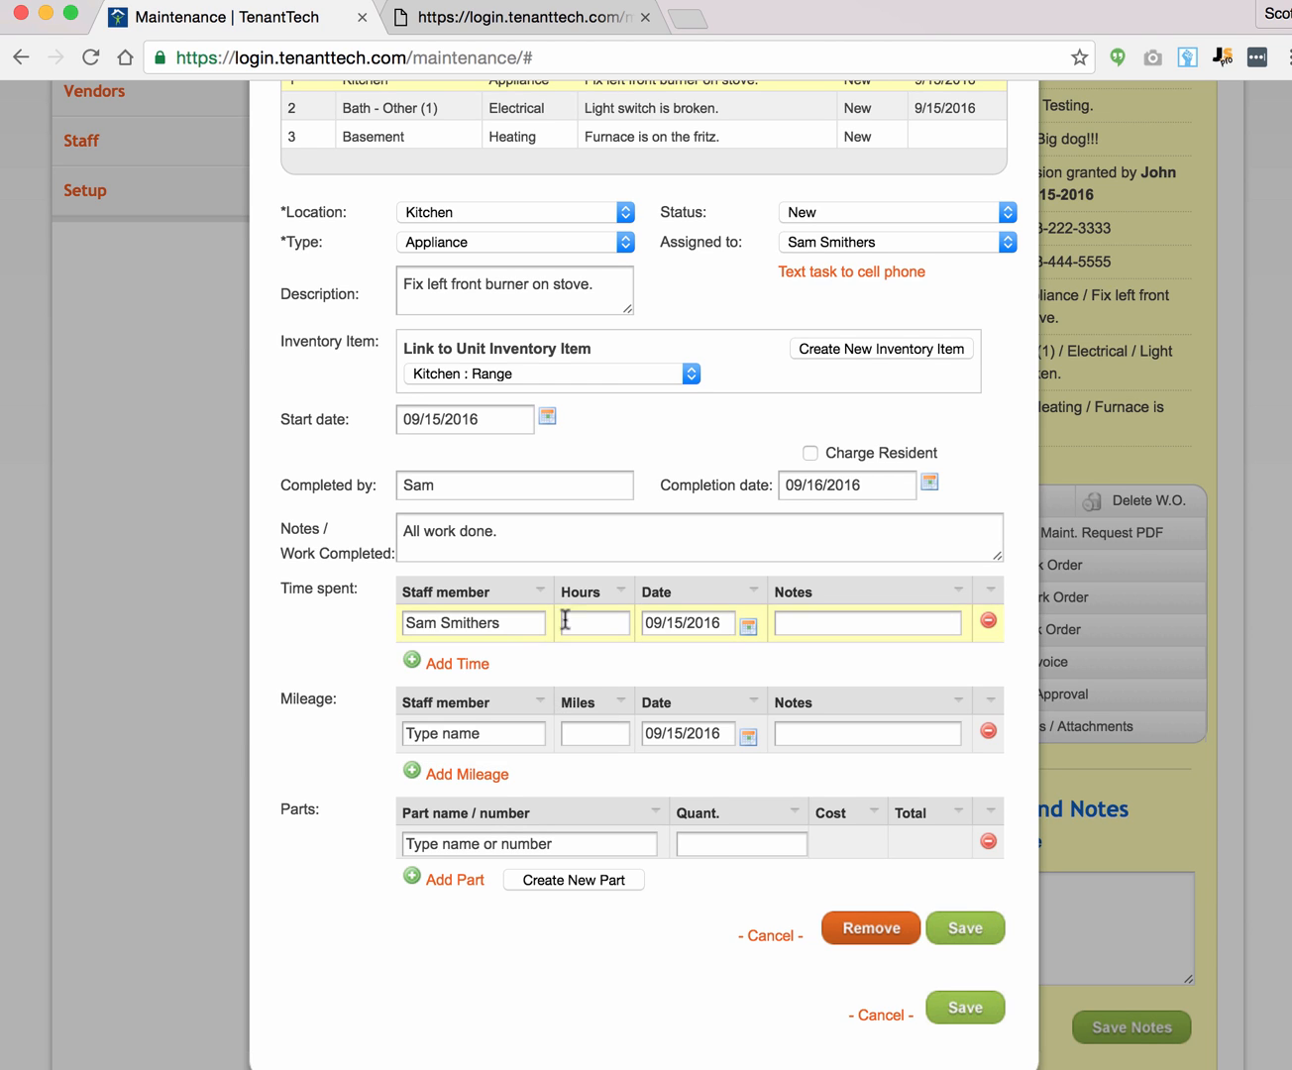
{"action": "left_click", "coordinate": [565, 621]}
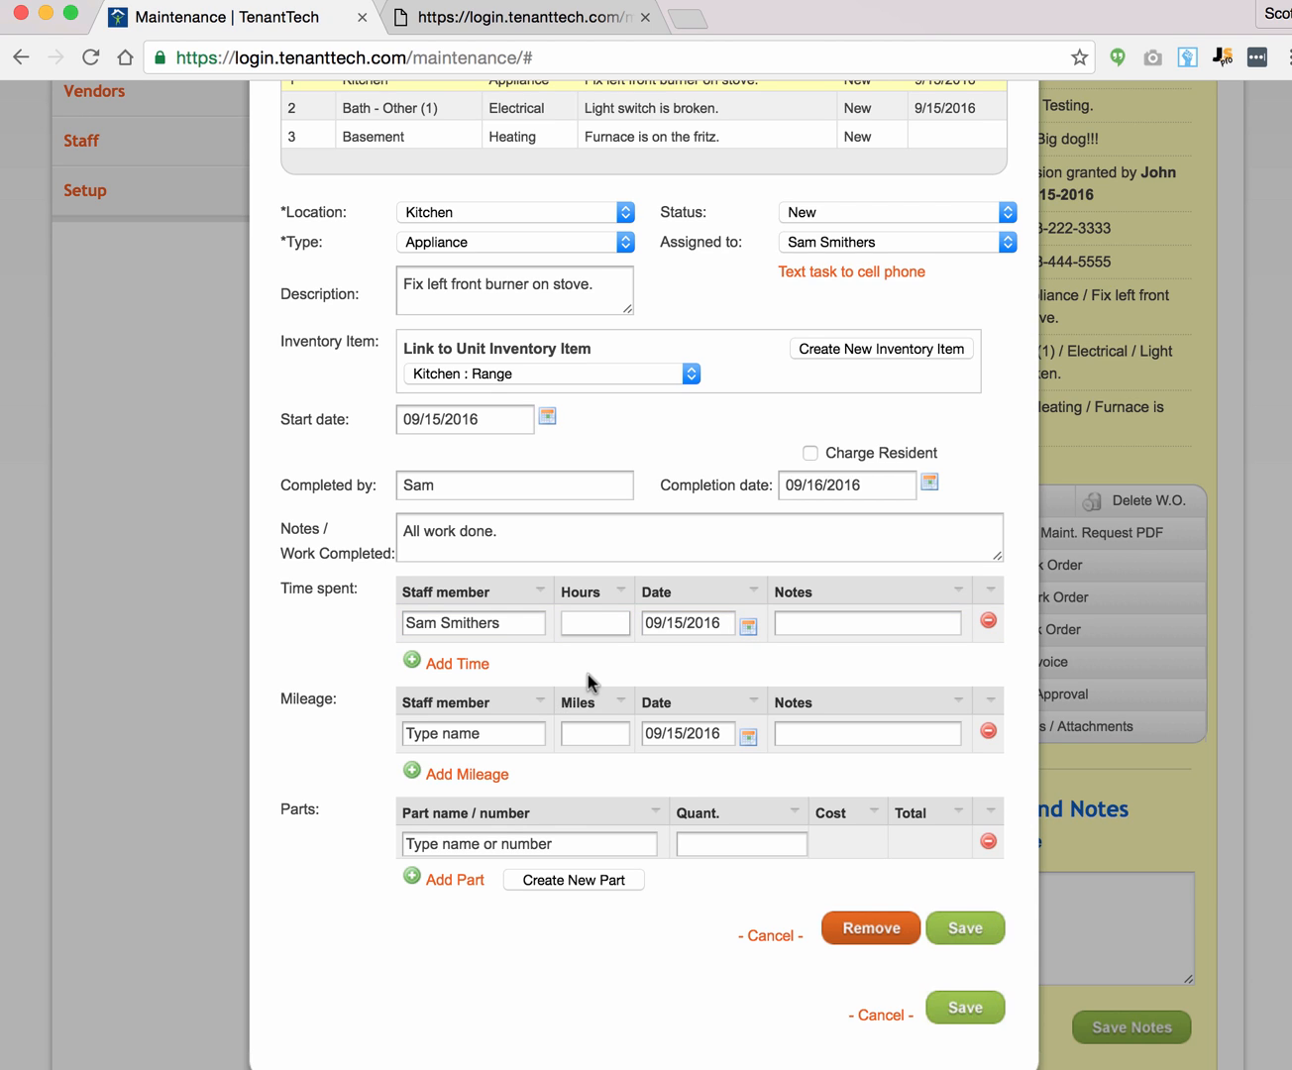
{"action": "type", "text": "2"}
{"action": "key", "text": "Tab"}
{"action": "left_click", "coordinate": [810, 626]}
Step: Add a second time entry of 1 hour for another staff member, dated 16 September
{"action": "left_click", "coordinate": [438, 665]}
{"action": "left_click", "coordinate": [454, 665]}
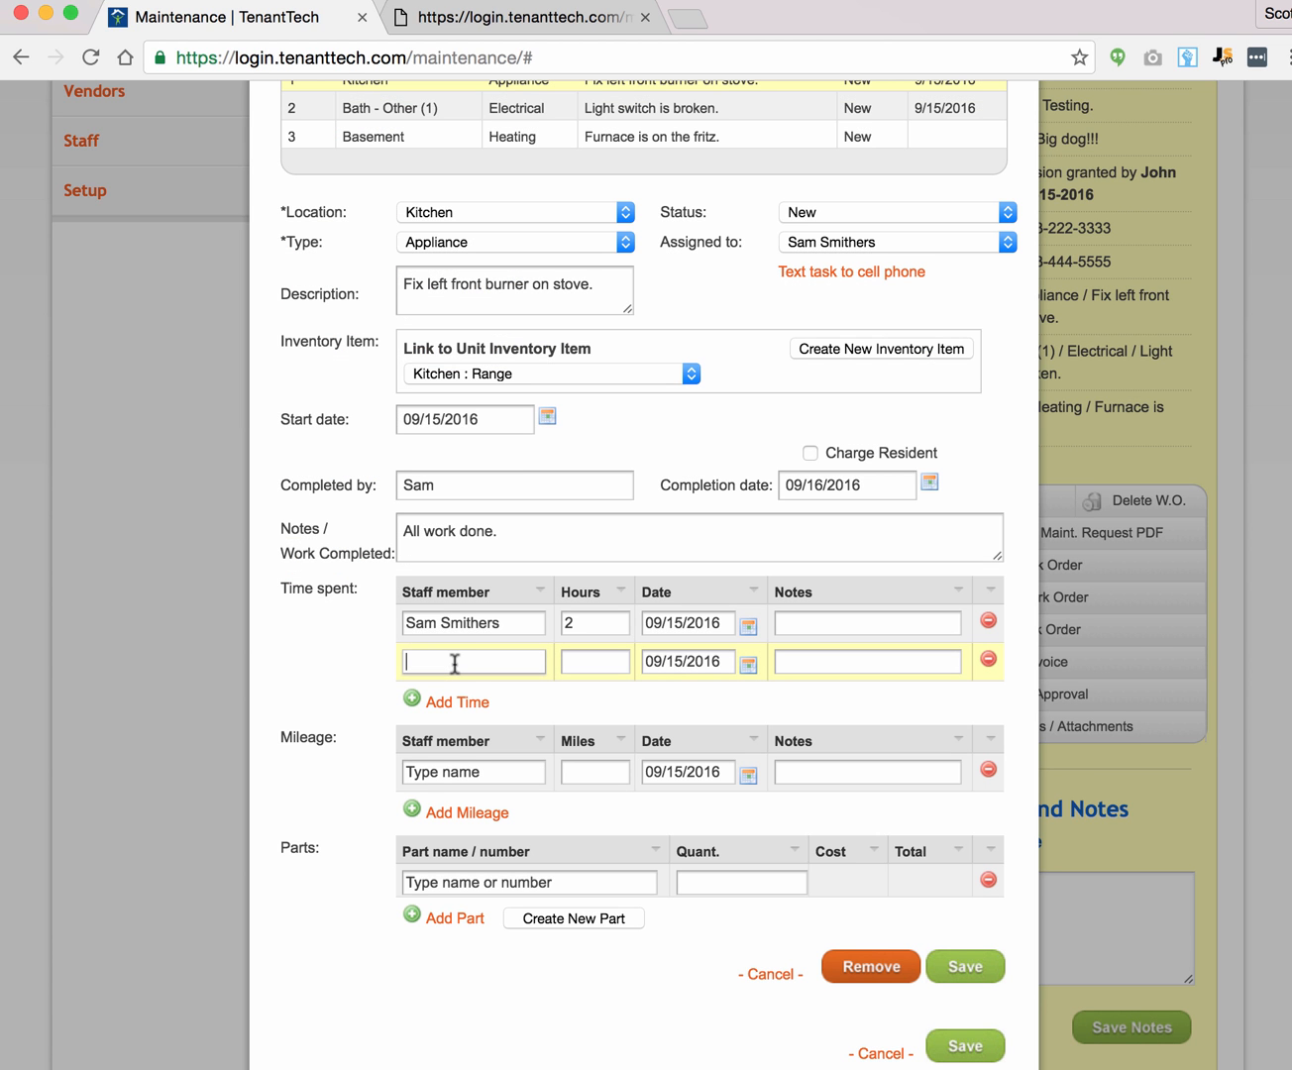
{"action": "type", "text": "smithers"}
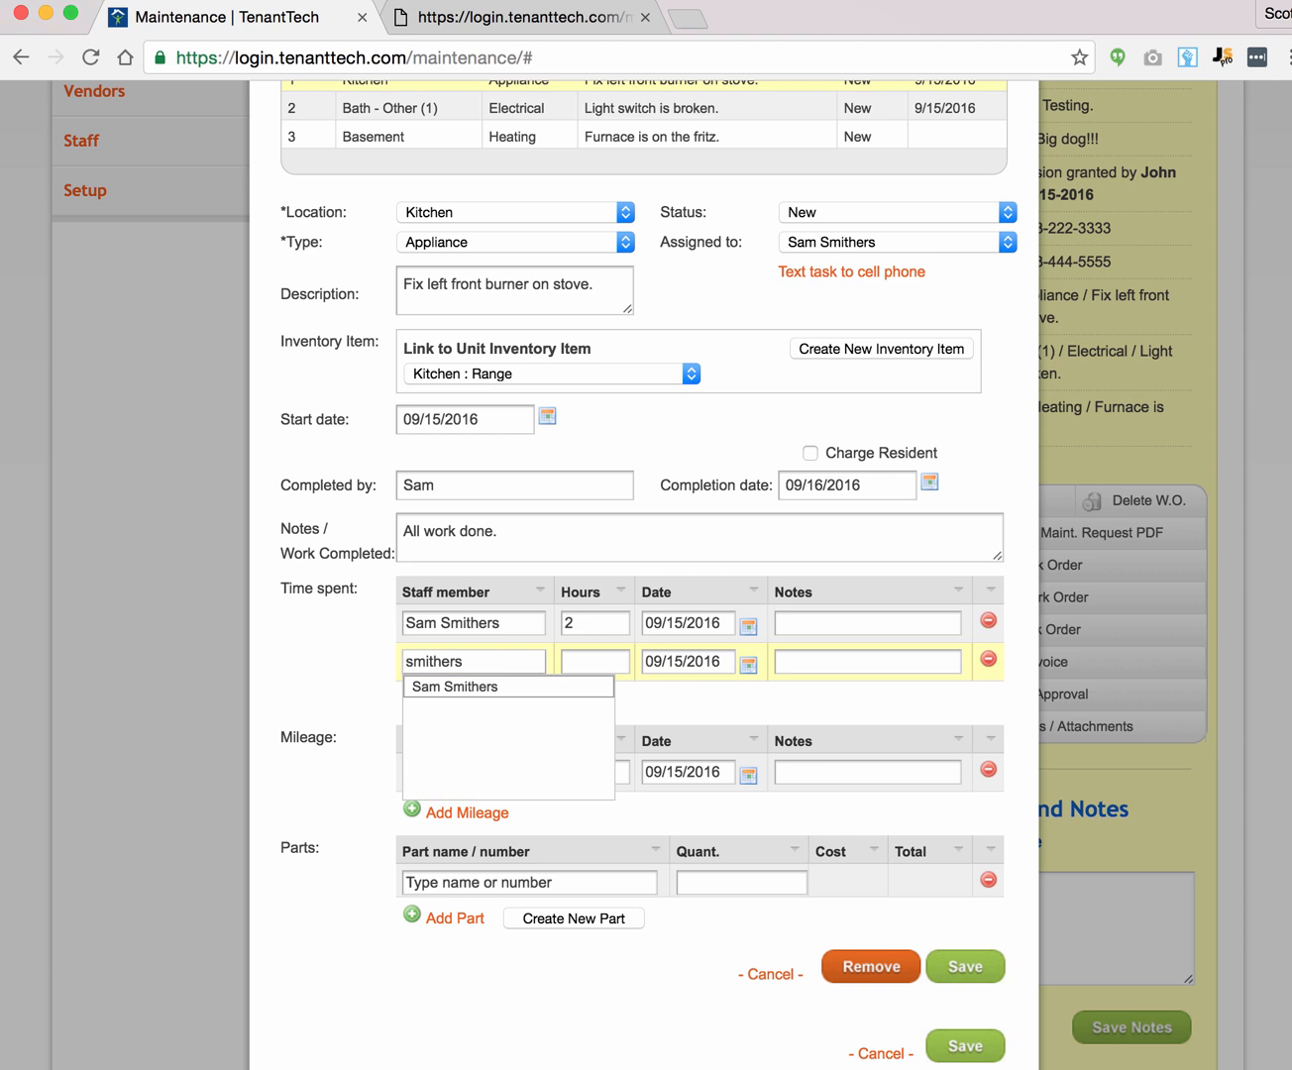
{"action": "left_click", "coordinate": [461, 689]}
{"action": "left_click", "coordinate": [585, 665]}
{"action": "type", "text": "1"}
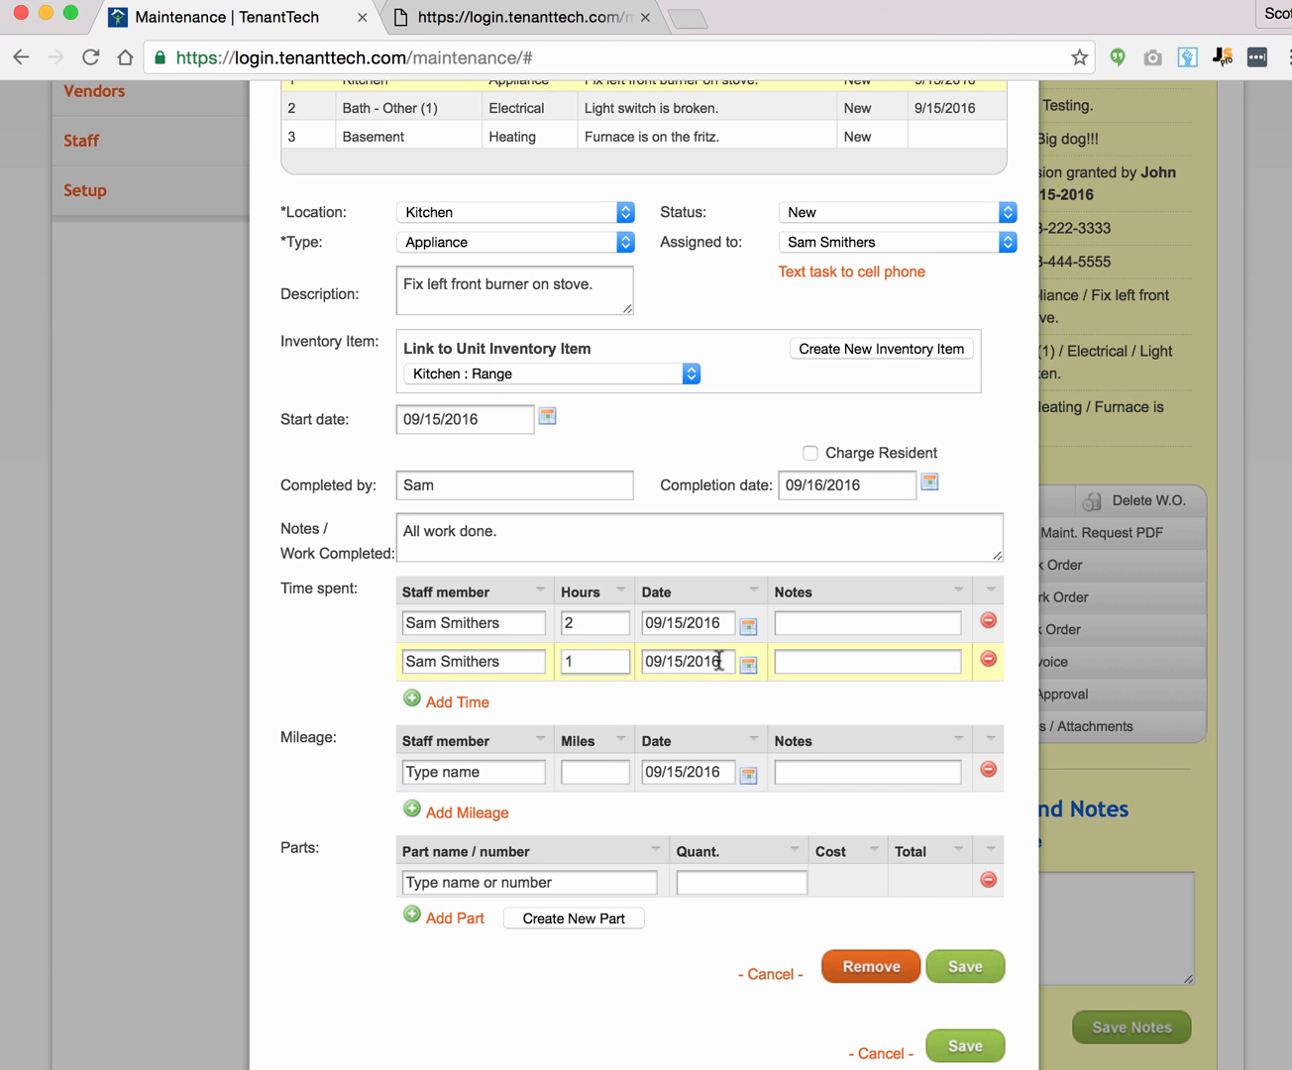
{"action": "left_click", "coordinate": [748, 666]}
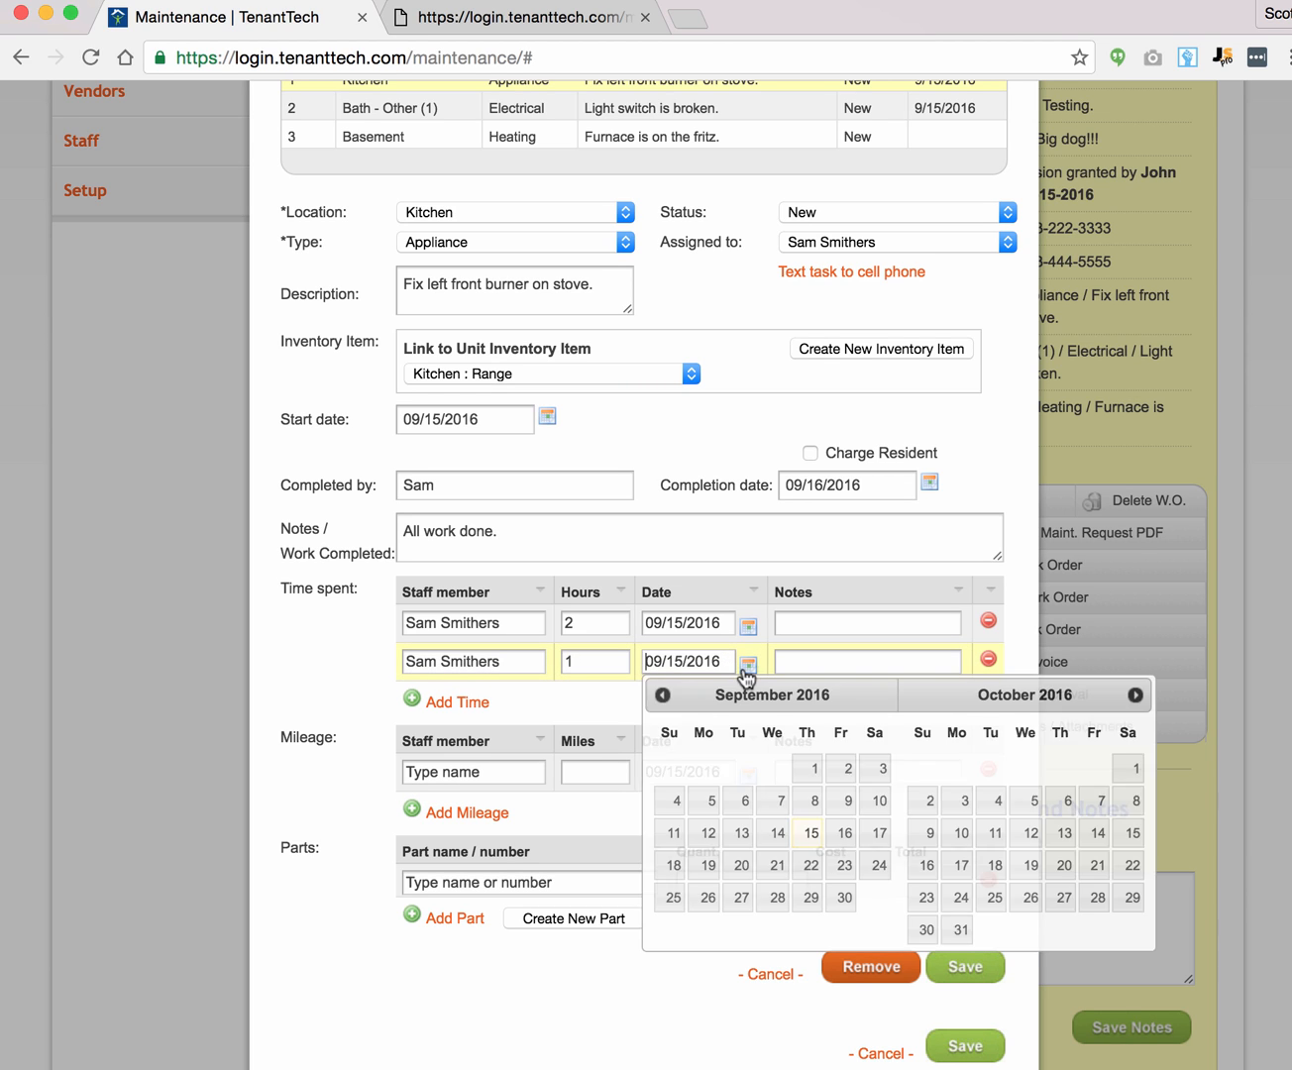
{"action": "left_click", "coordinate": [845, 832]}
Step: Log 15 miles of mileage for the staff member
{"action": "left_click", "coordinate": [433, 776]}
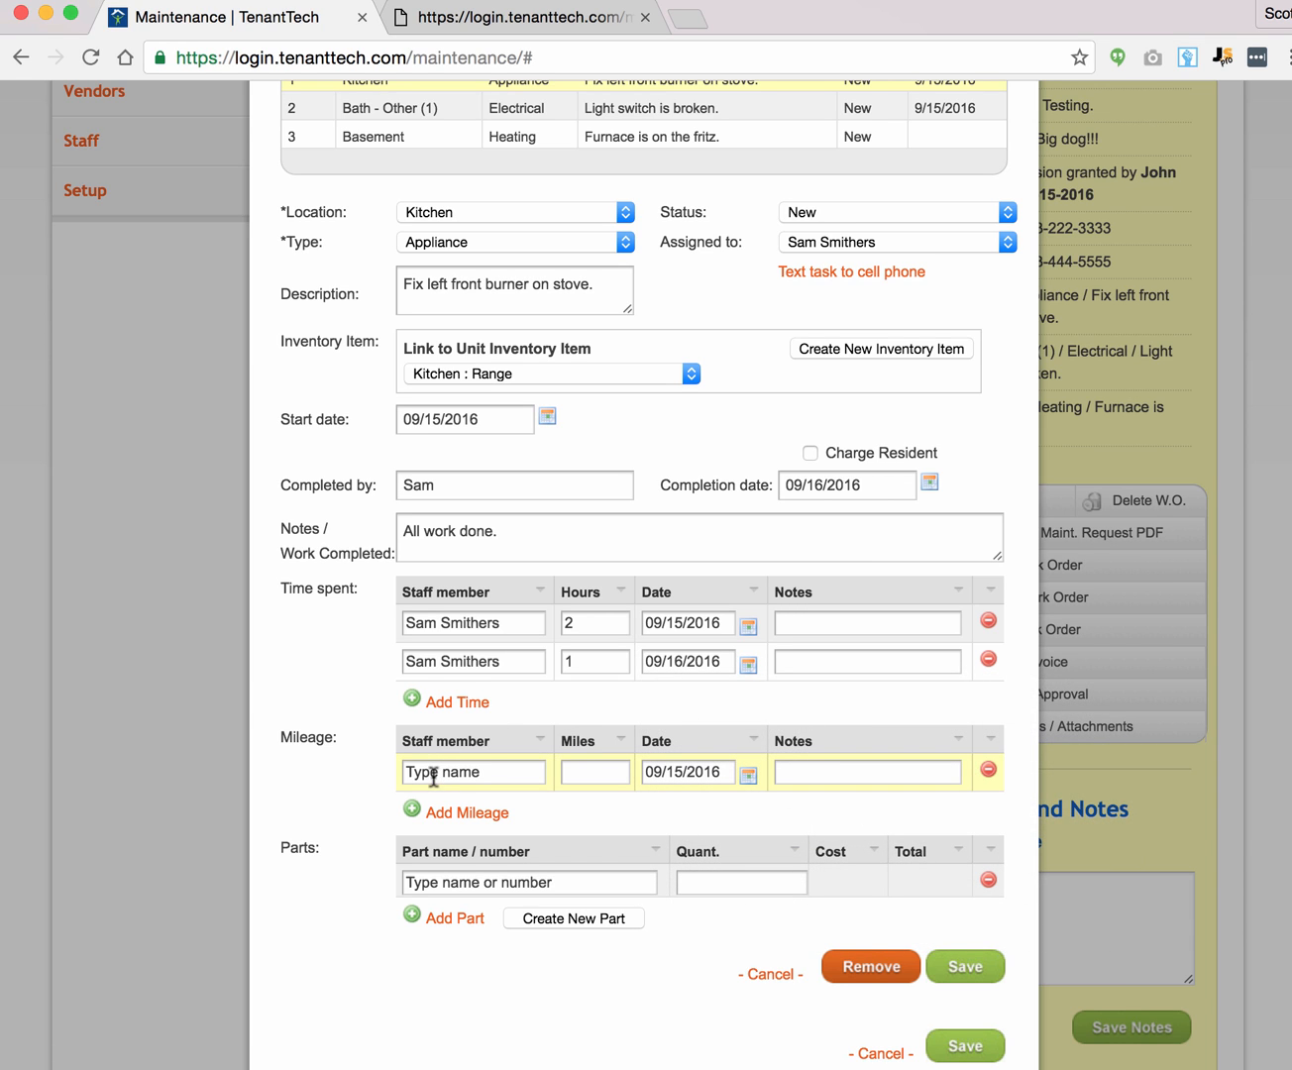
{"action": "type", "text": "smith"}
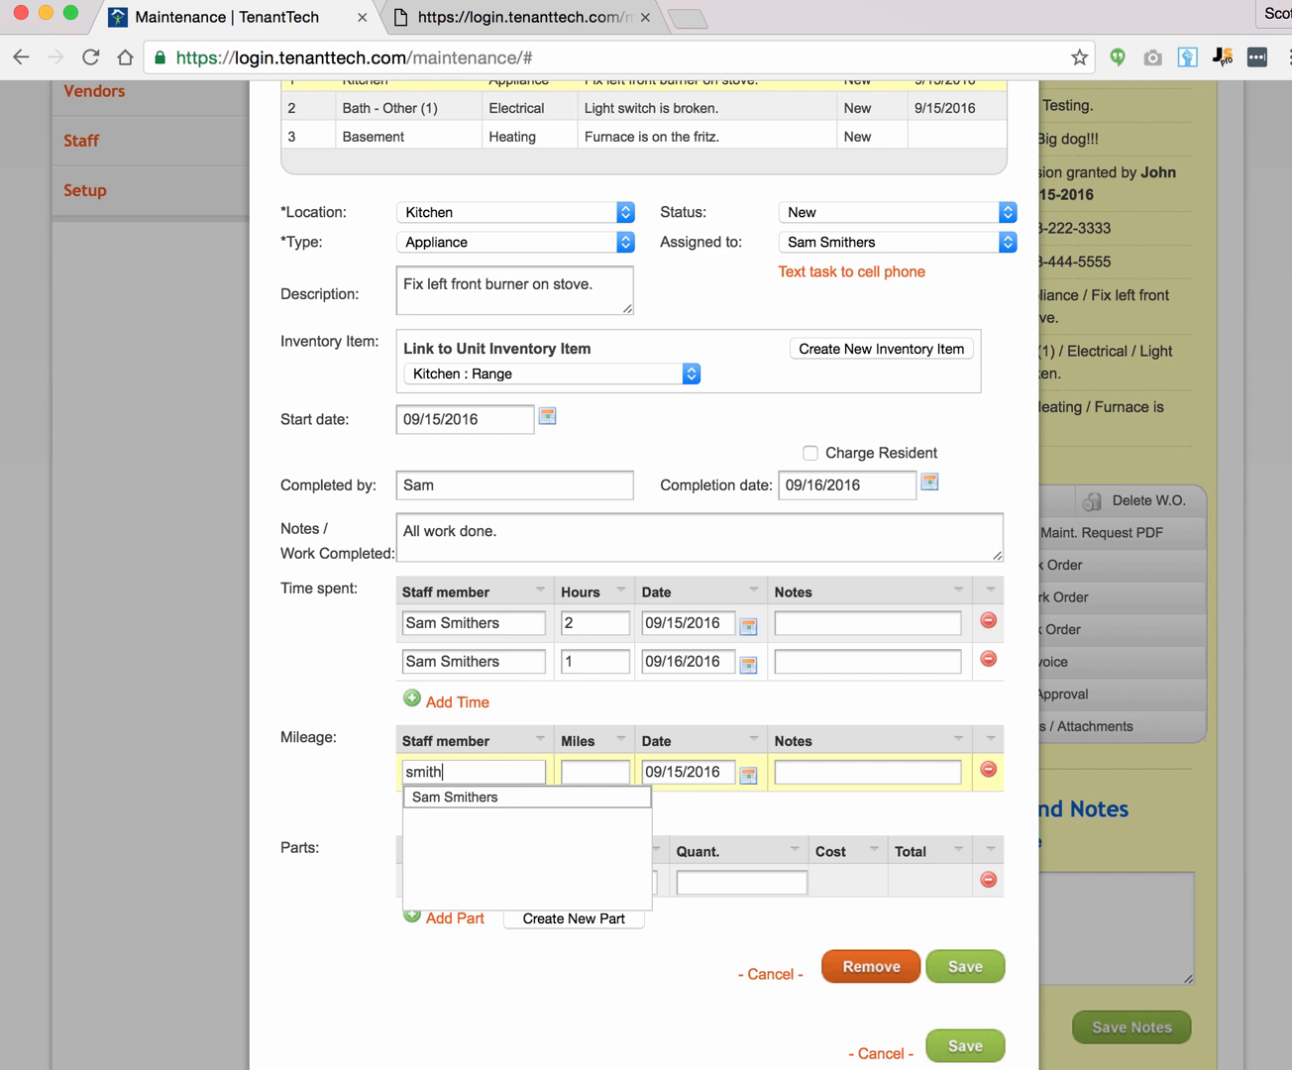
{"action": "left_click", "coordinate": [517, 798]}
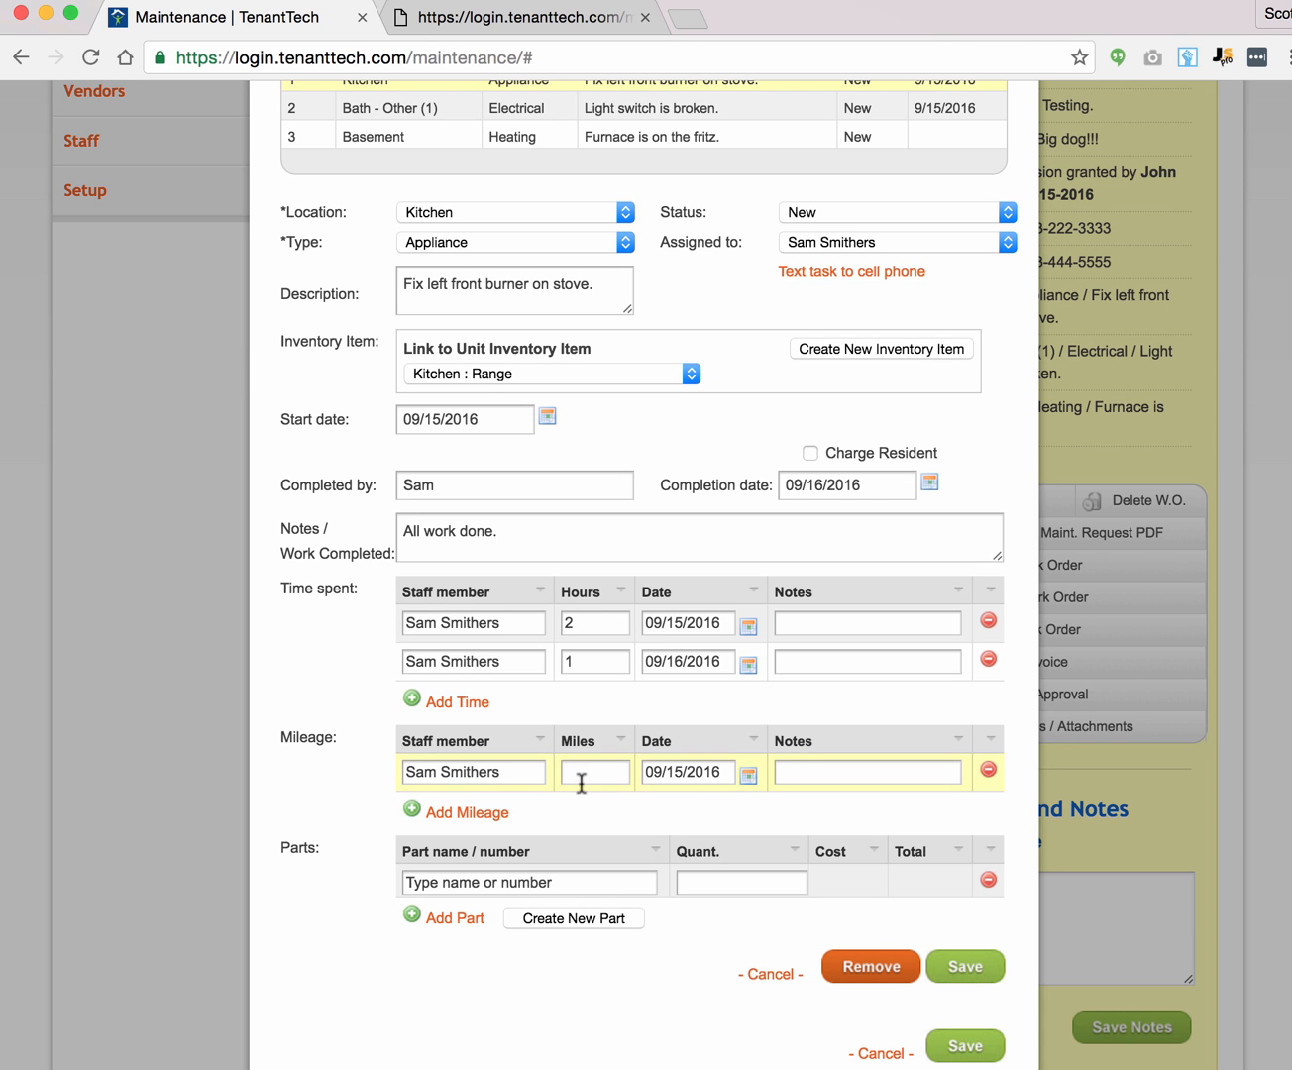
{"action": "left_click", "coordinate": [589, 773]}
{"action": "type", "text": "15"}
{"action": "key", "text": "Tab"}
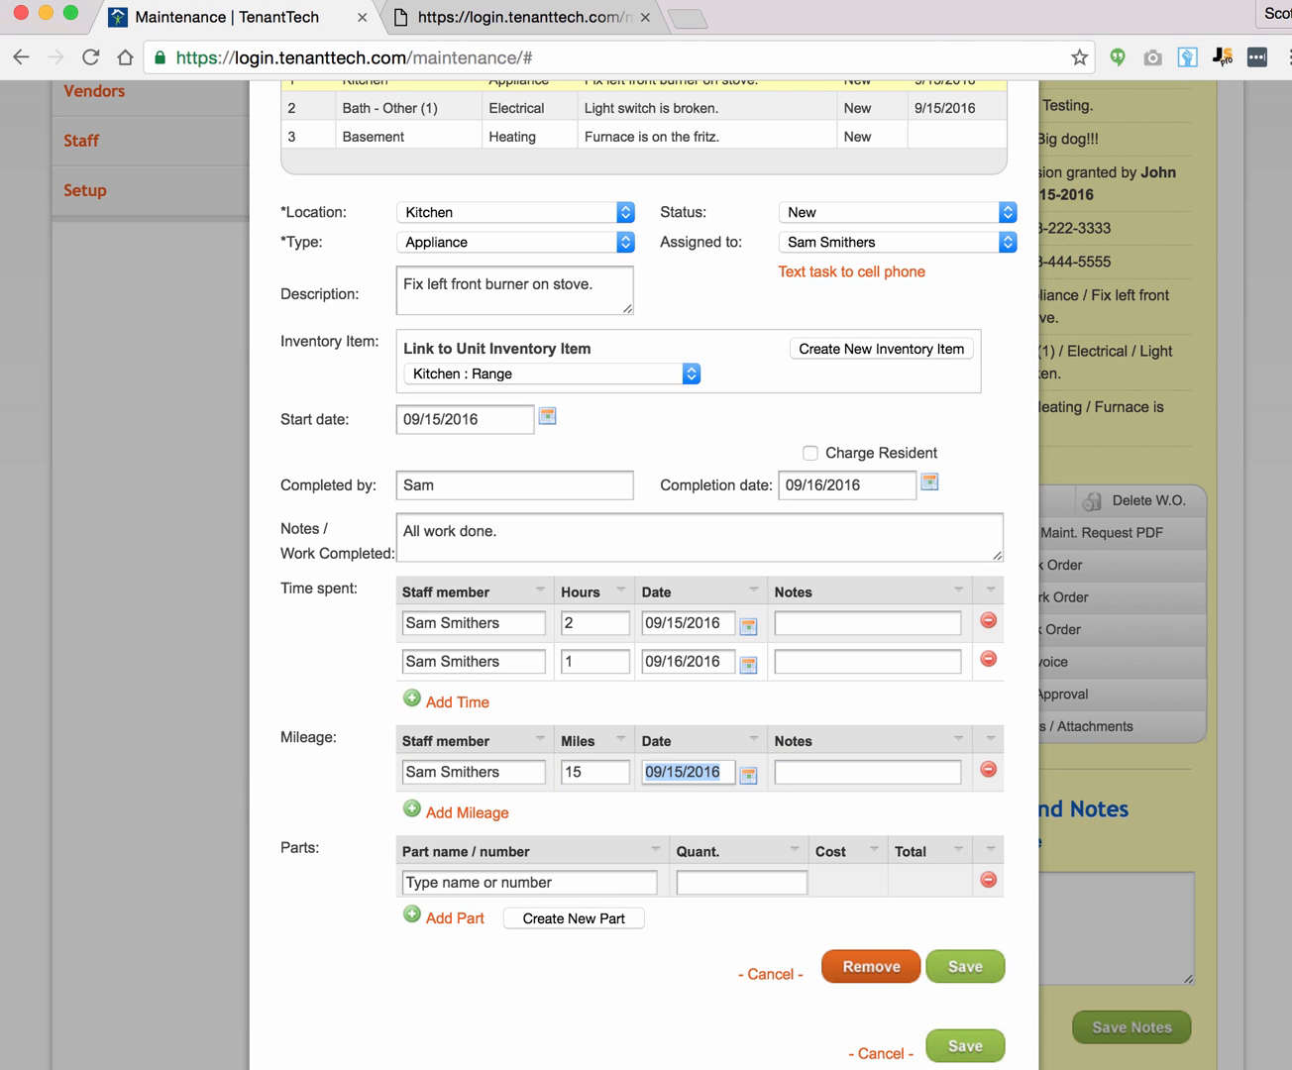
{"action": "scroll", "coordinate": [410, 733], "scroll_direction": "down", "scroll_amount": 3}
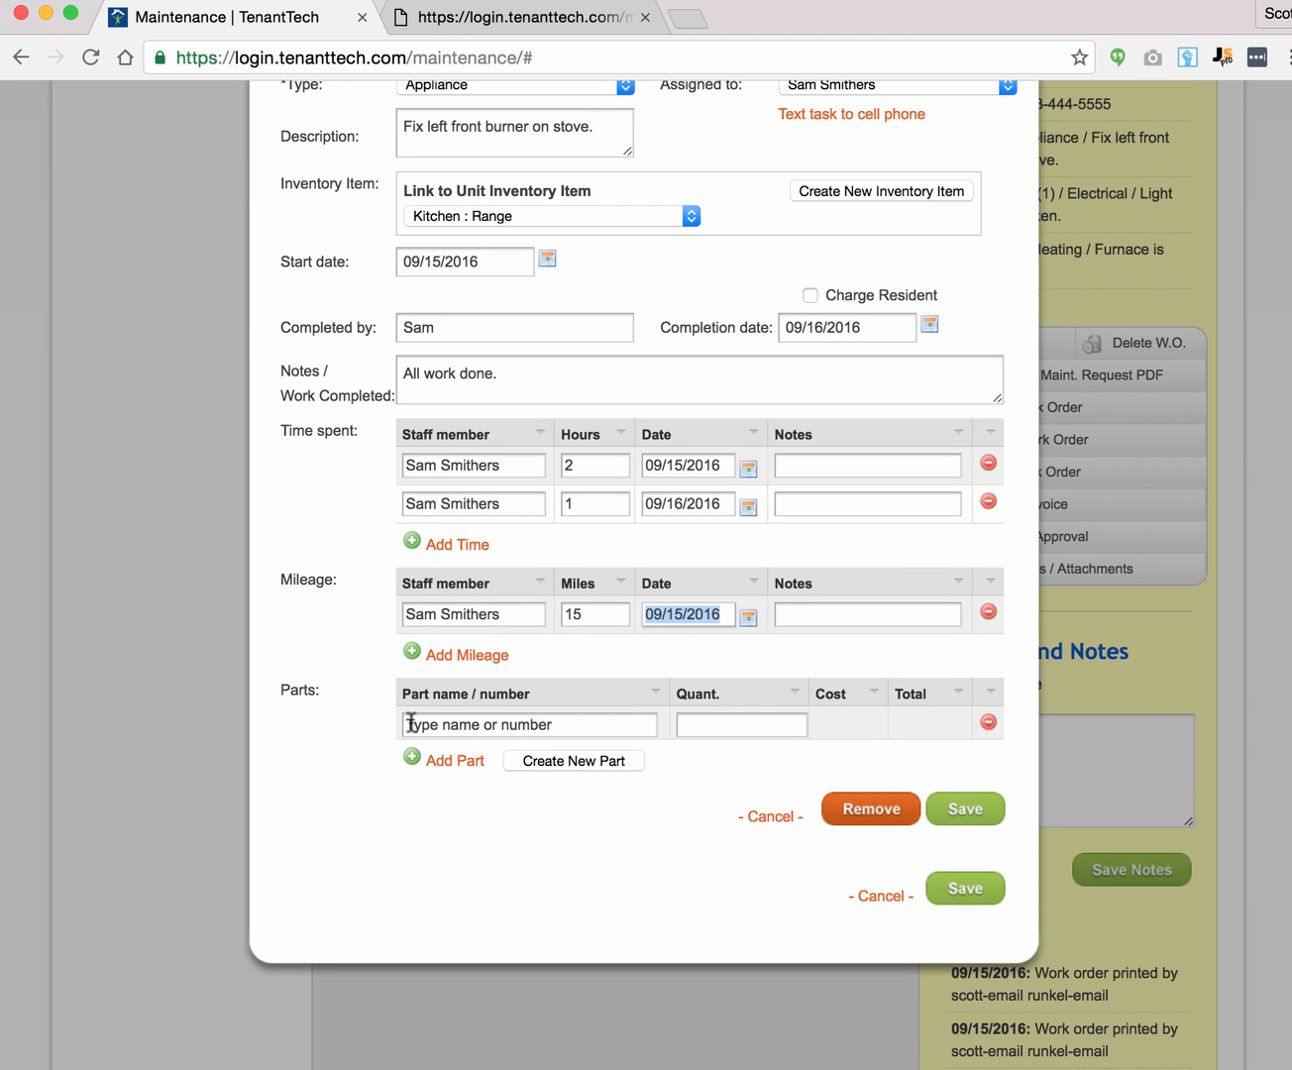
{"action": "scroll", "coordinate": [367, 686], "scroll_direction": "up", "scroll_amount": 7}
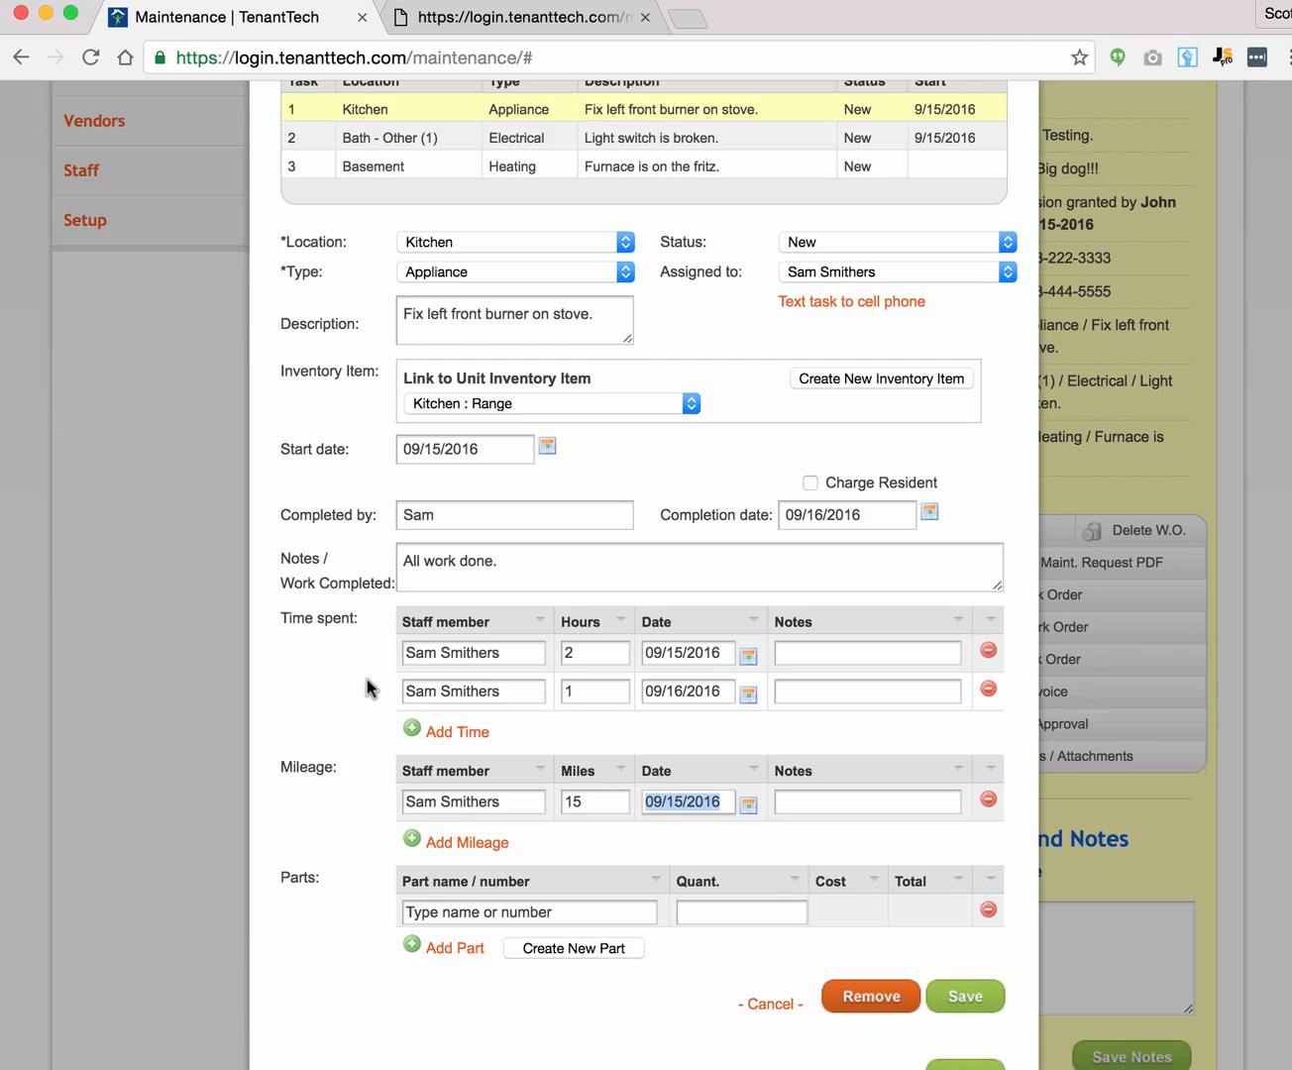
{"action": "scroll", "coordinate": [367, 687], "scroll_direction": "down", "scroll_amount": 5}
Step: Add two 1234-444 Toilet seat parts ($41.00 total) to task 1 and save the task
{"action": "left_click", "coordinate": [445, 791]}
{"action": "type", "text": "123"}
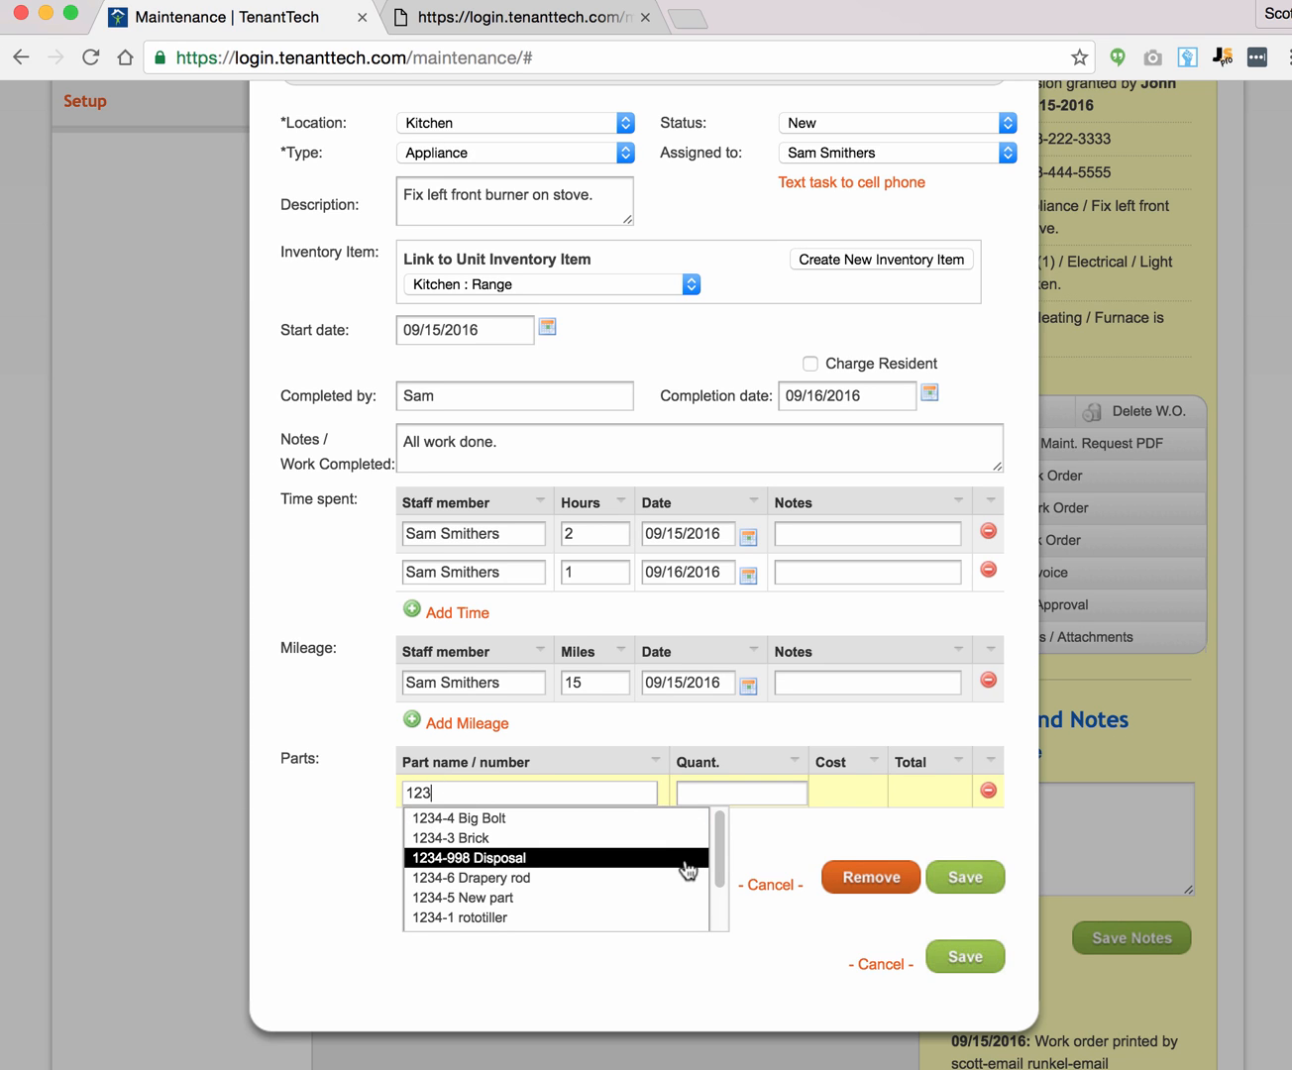
{"action": "left_click_drag", "start_coordinate": [717, 857], "coordinate": [719, 912]}
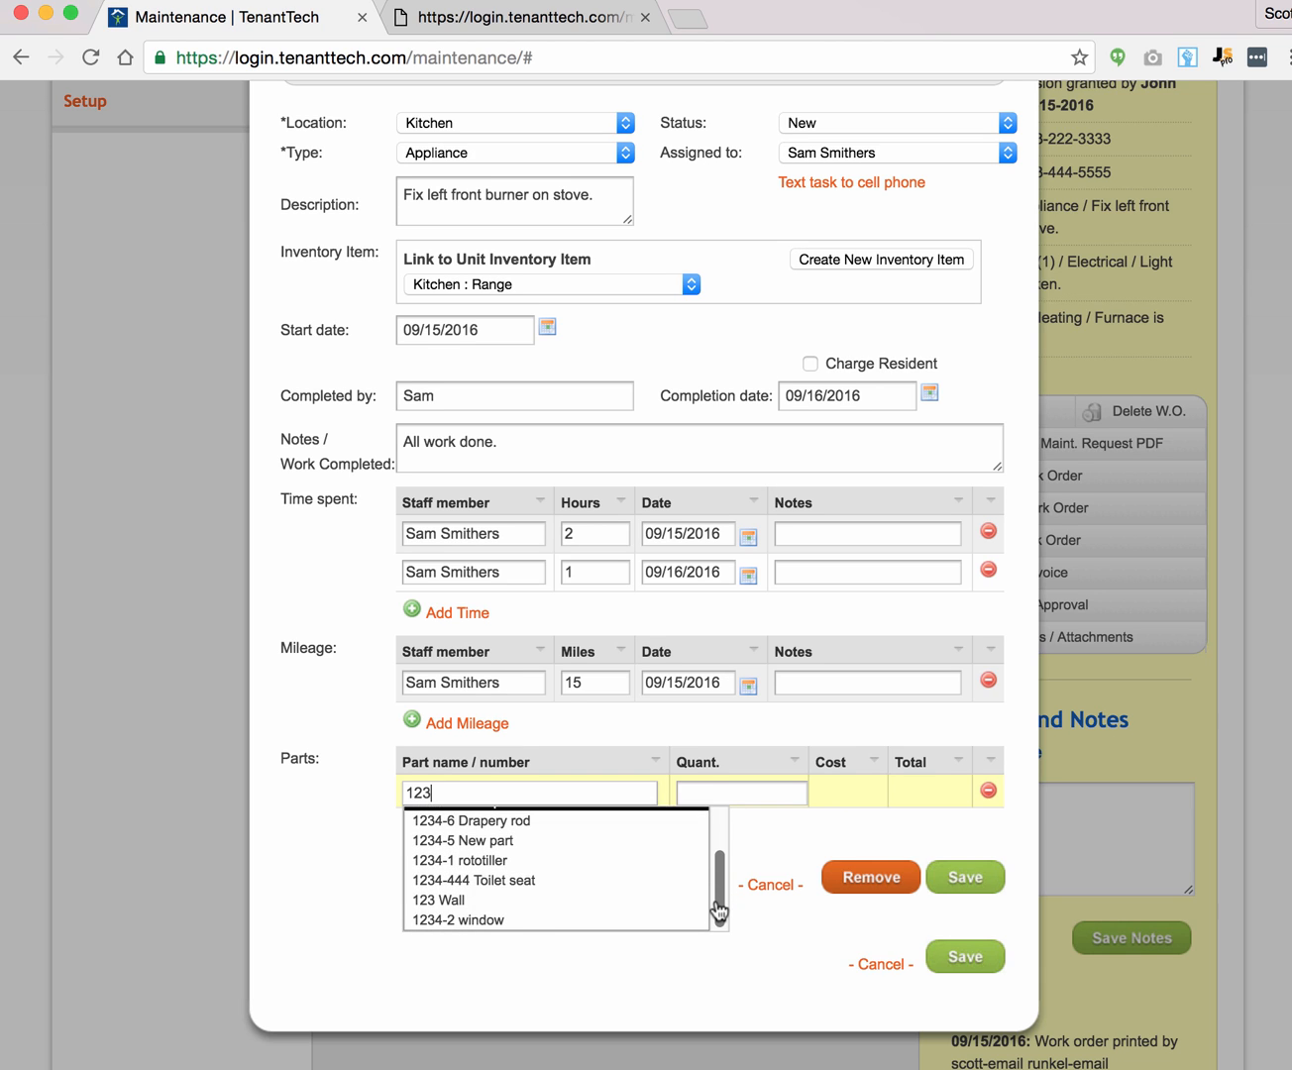
{"action": "left_click", "coordinate": [504, 881]}
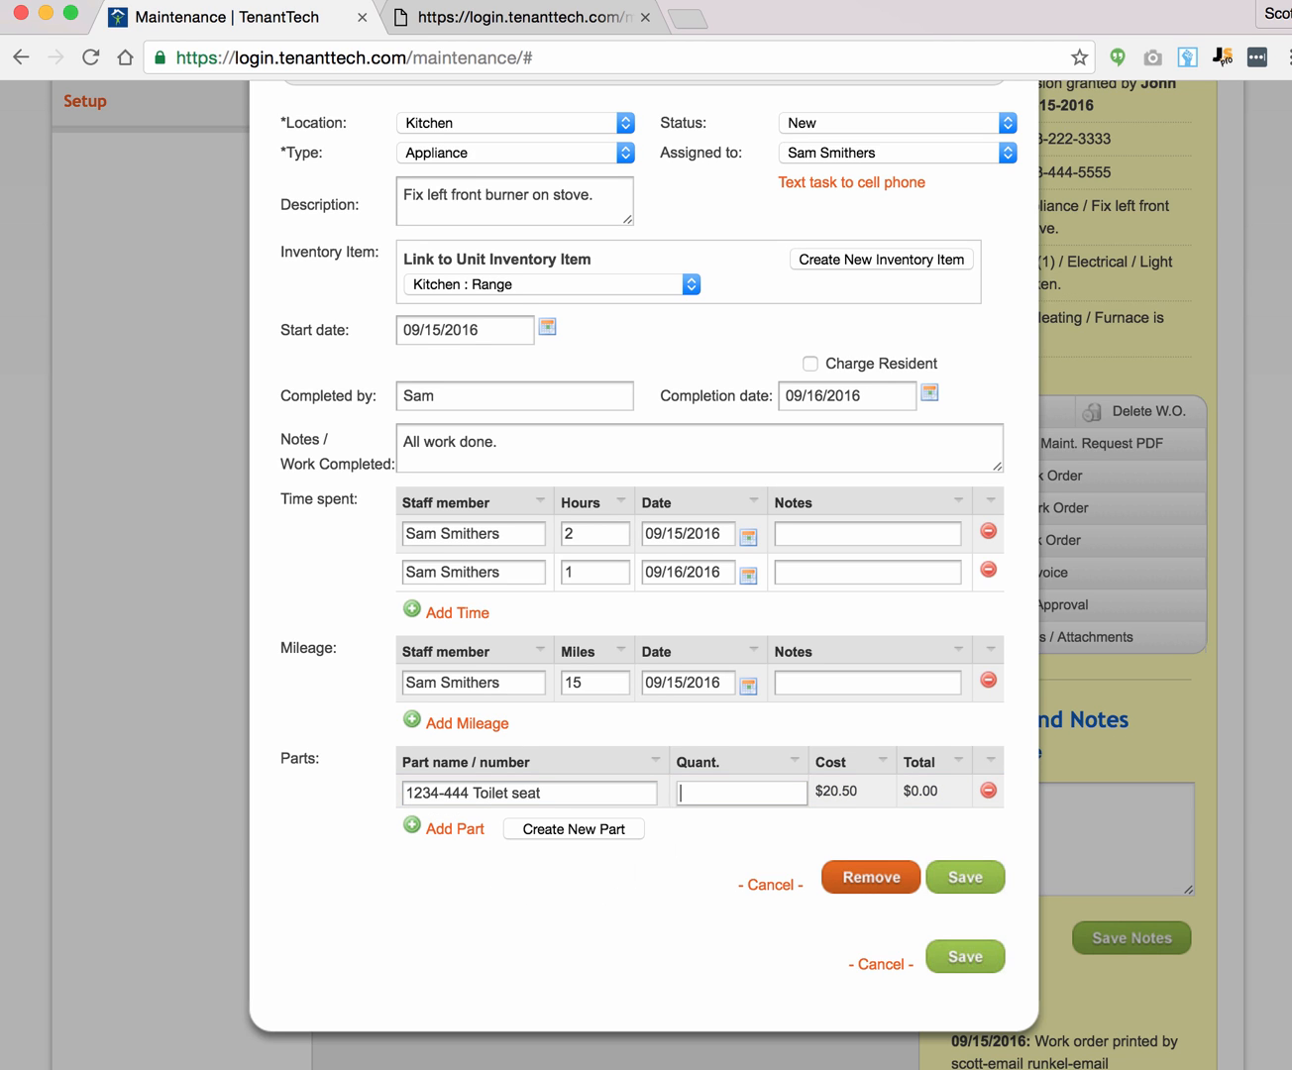
{"action": "type", "text": "1"}
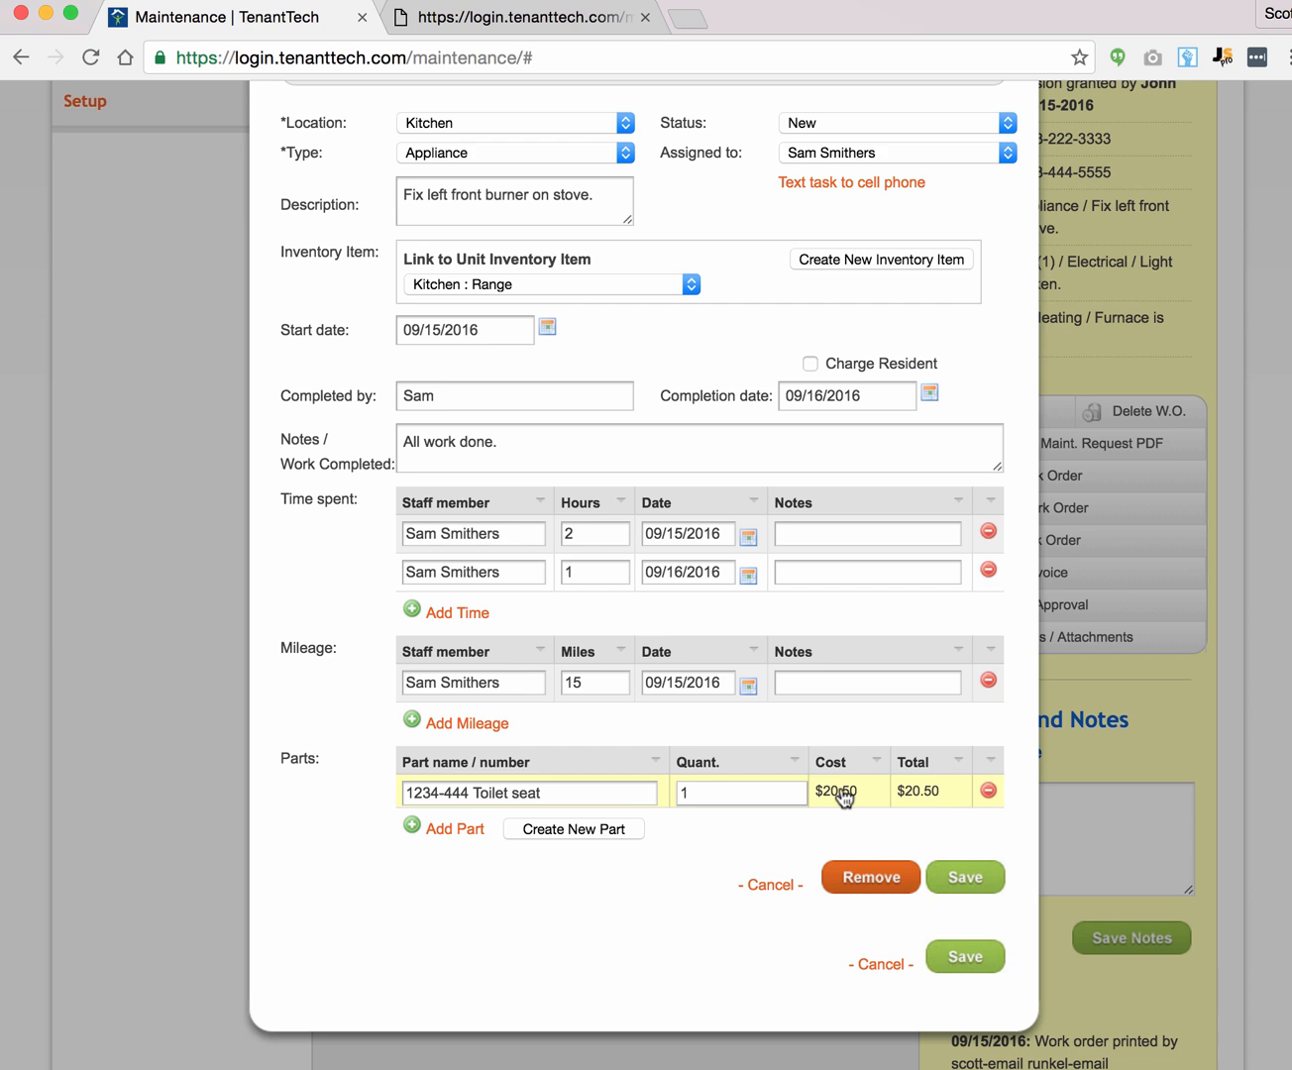
{"action": "double_click", "coordinate": [681, 792]}
{"action": "type", "text": "2"}
{"action": "double_click", "coordinate": [679, 793]}
{"action": "left_click", "coordinate": [711, 840]}
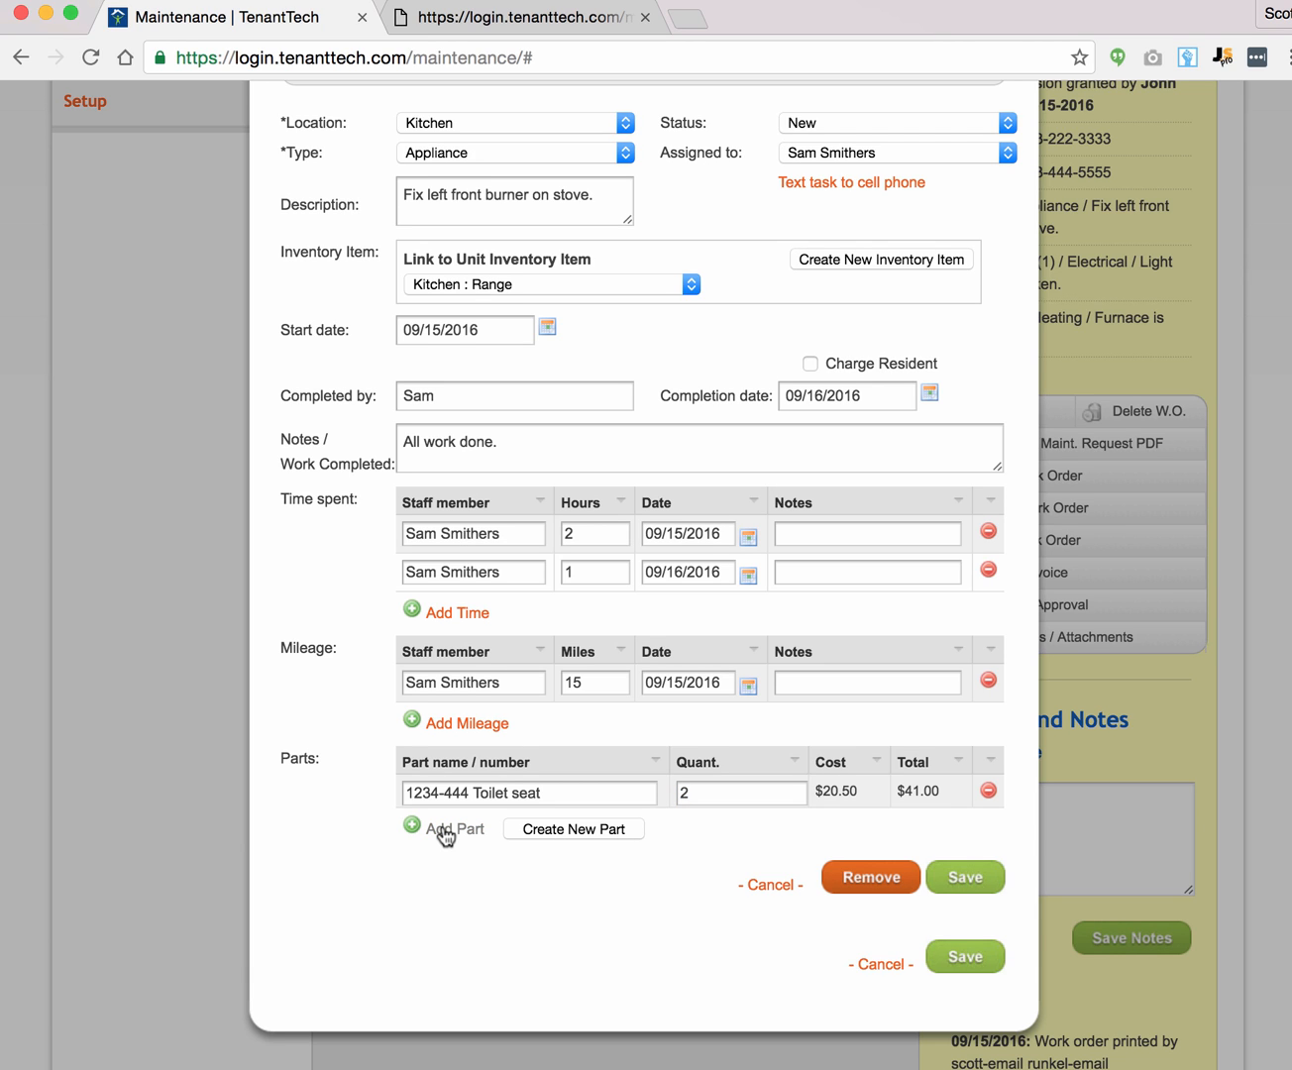
{"action": "left_click", "coordinate": [946, 878]}
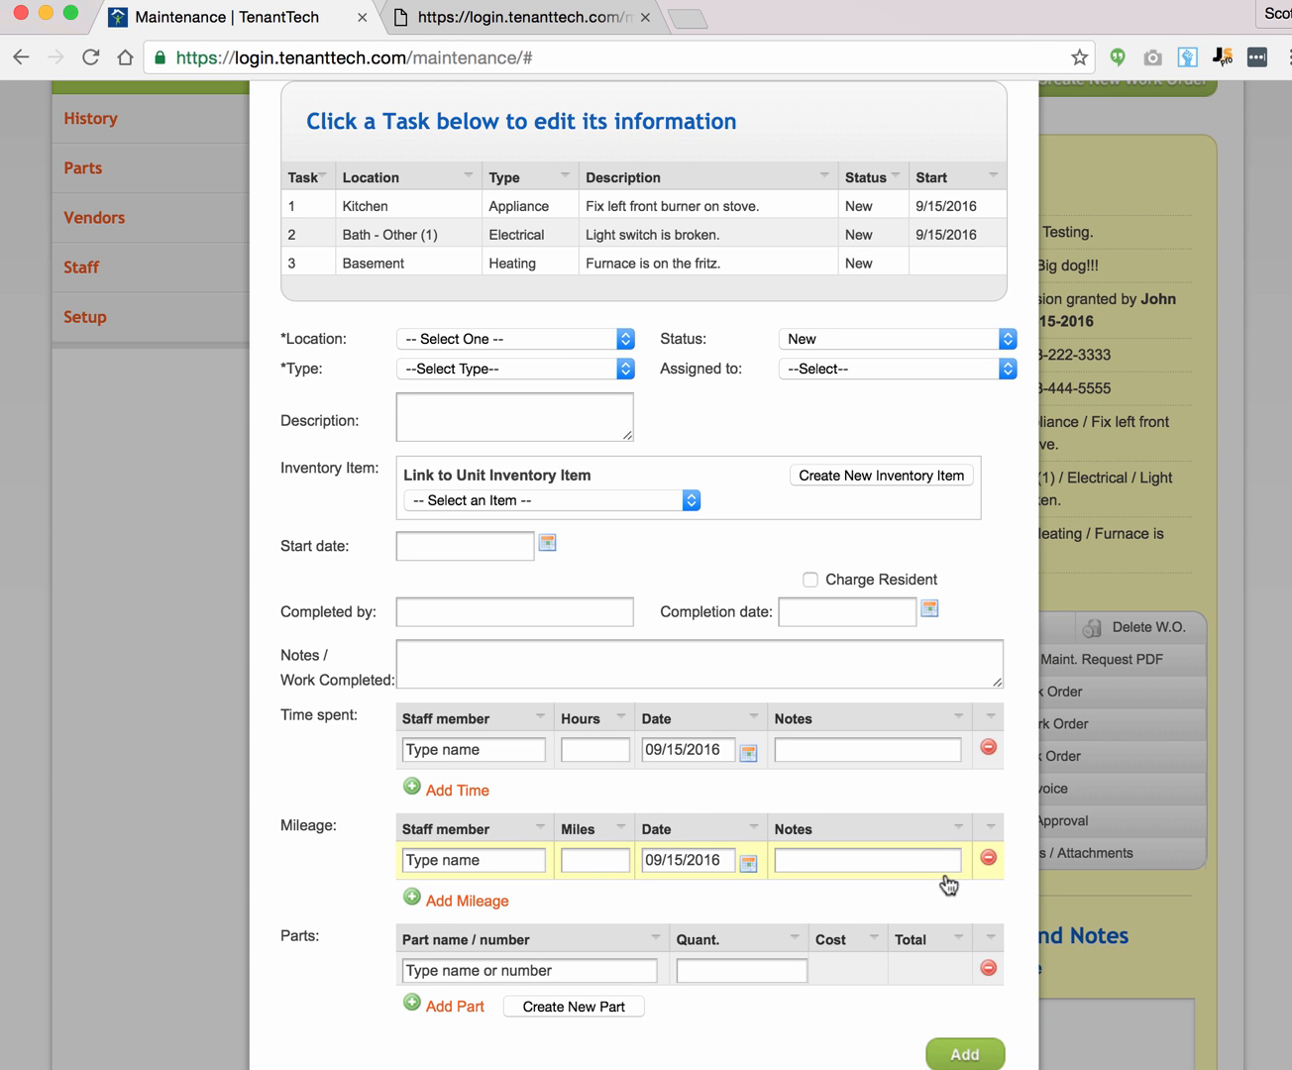
Step: Open the light switch task, enter the completing staff member, and note 'Fixed light switch.'
{"action": "left_click", "coordinate": [533, 240]}
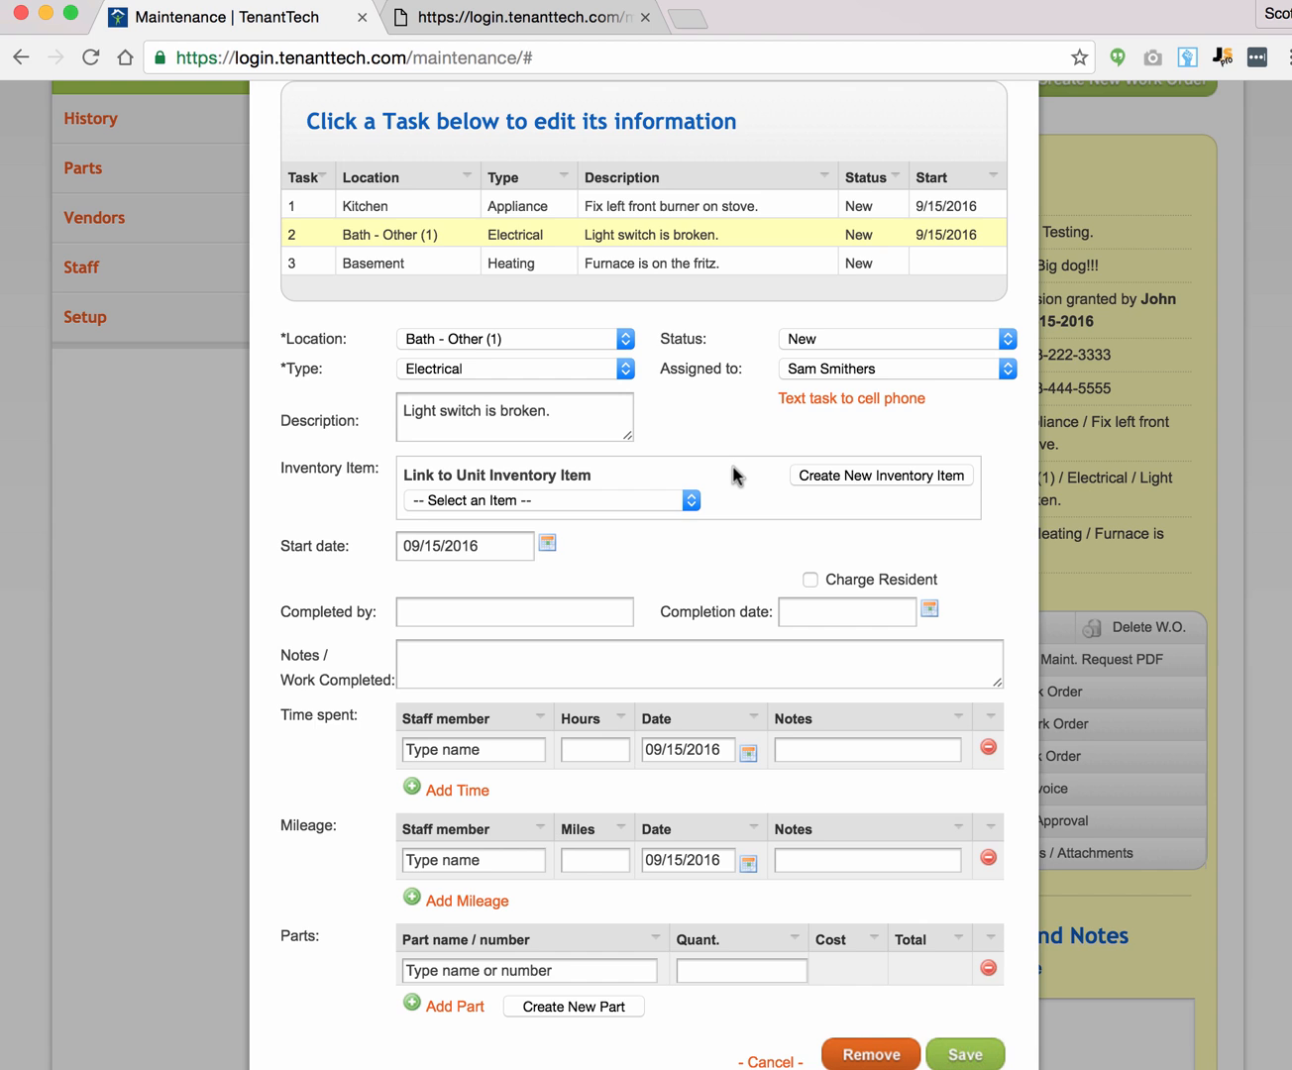
{"action": "scroll", "coordinate": [753, 460], "scroll_direction": "down", "scroll_amount": 3}
{"action": "left_click", "coordinate": [466, 434]}
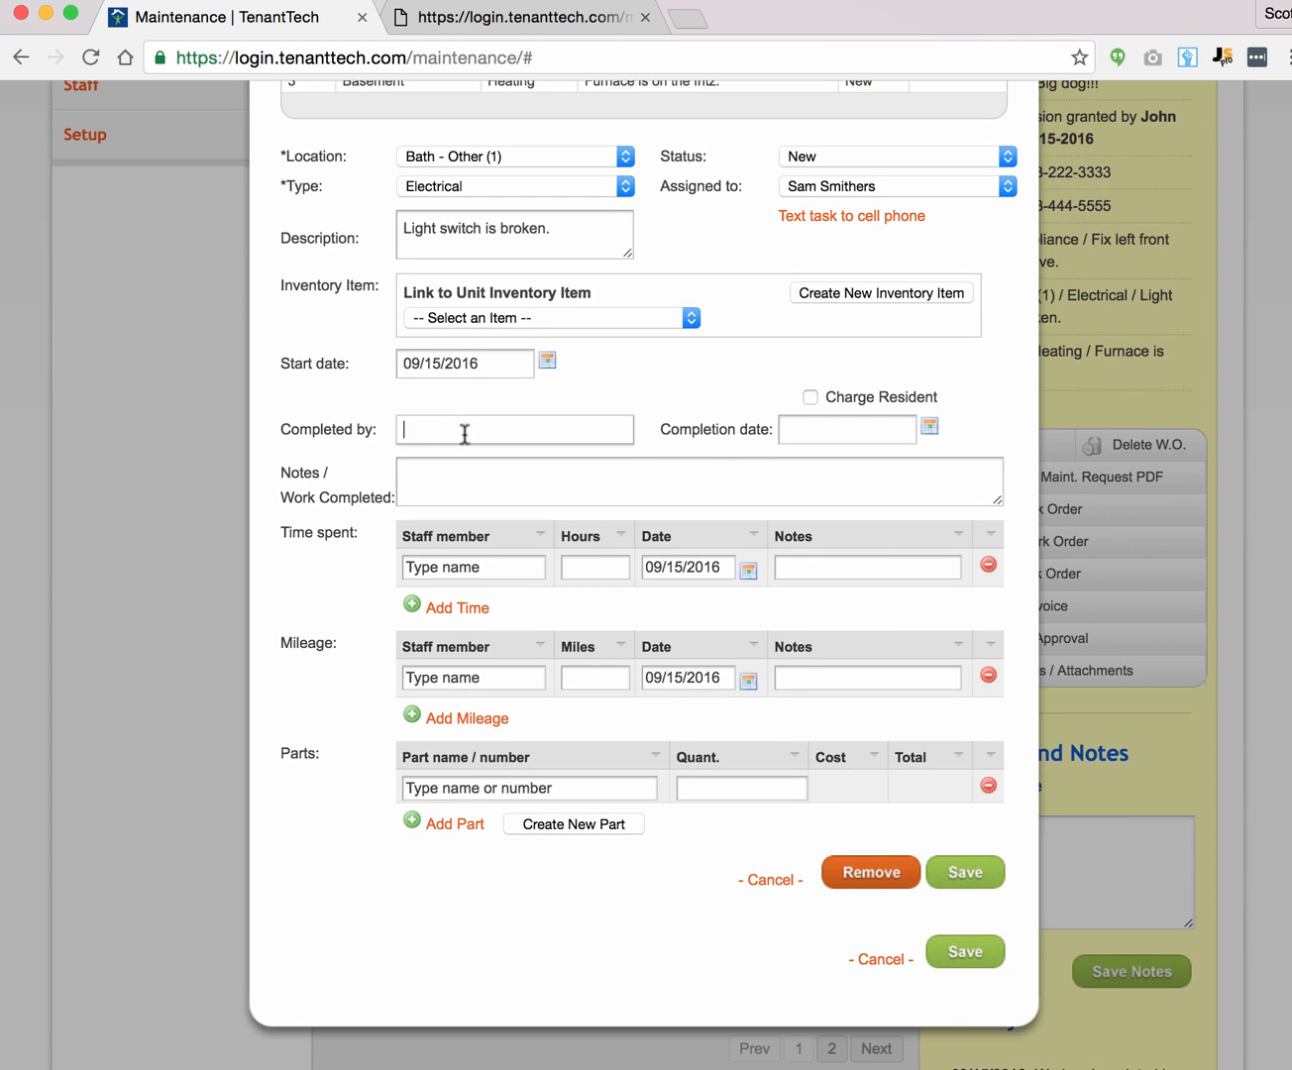
{"action": "type", "text": "Sam"}
{"action": "left_click", "coordinate": [477, 481]}
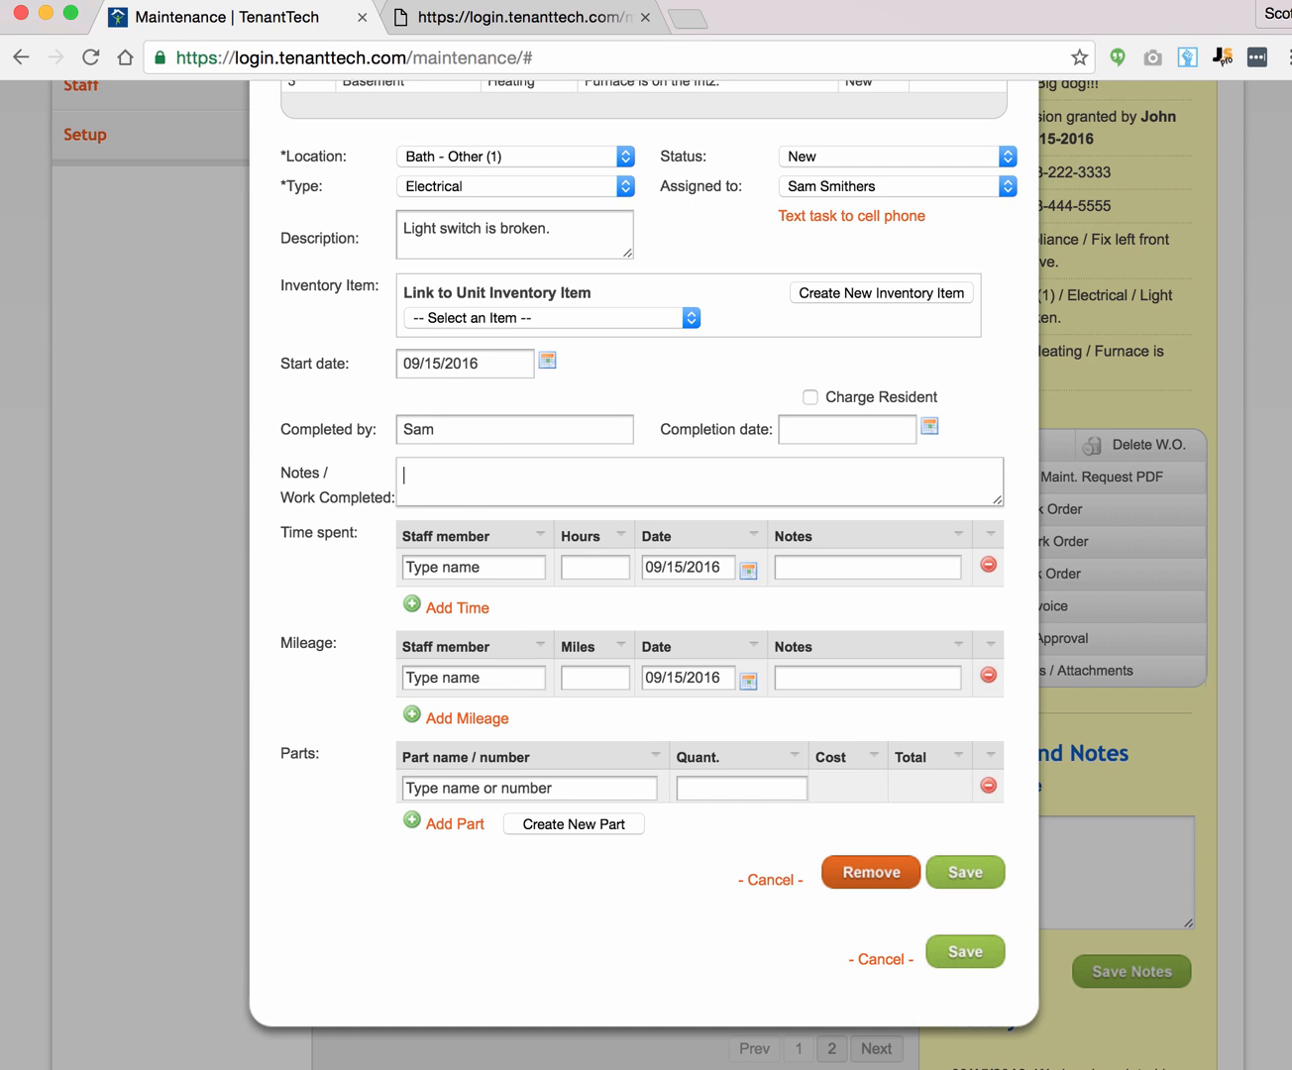
{"action": "type", "text": "Fixed light switch."}
Step: Add one 1234-3 Brick part and save the light switch task
{"action": "left_click", "coordinate": [484, 788]}
{"action": "type", "text": "123"}
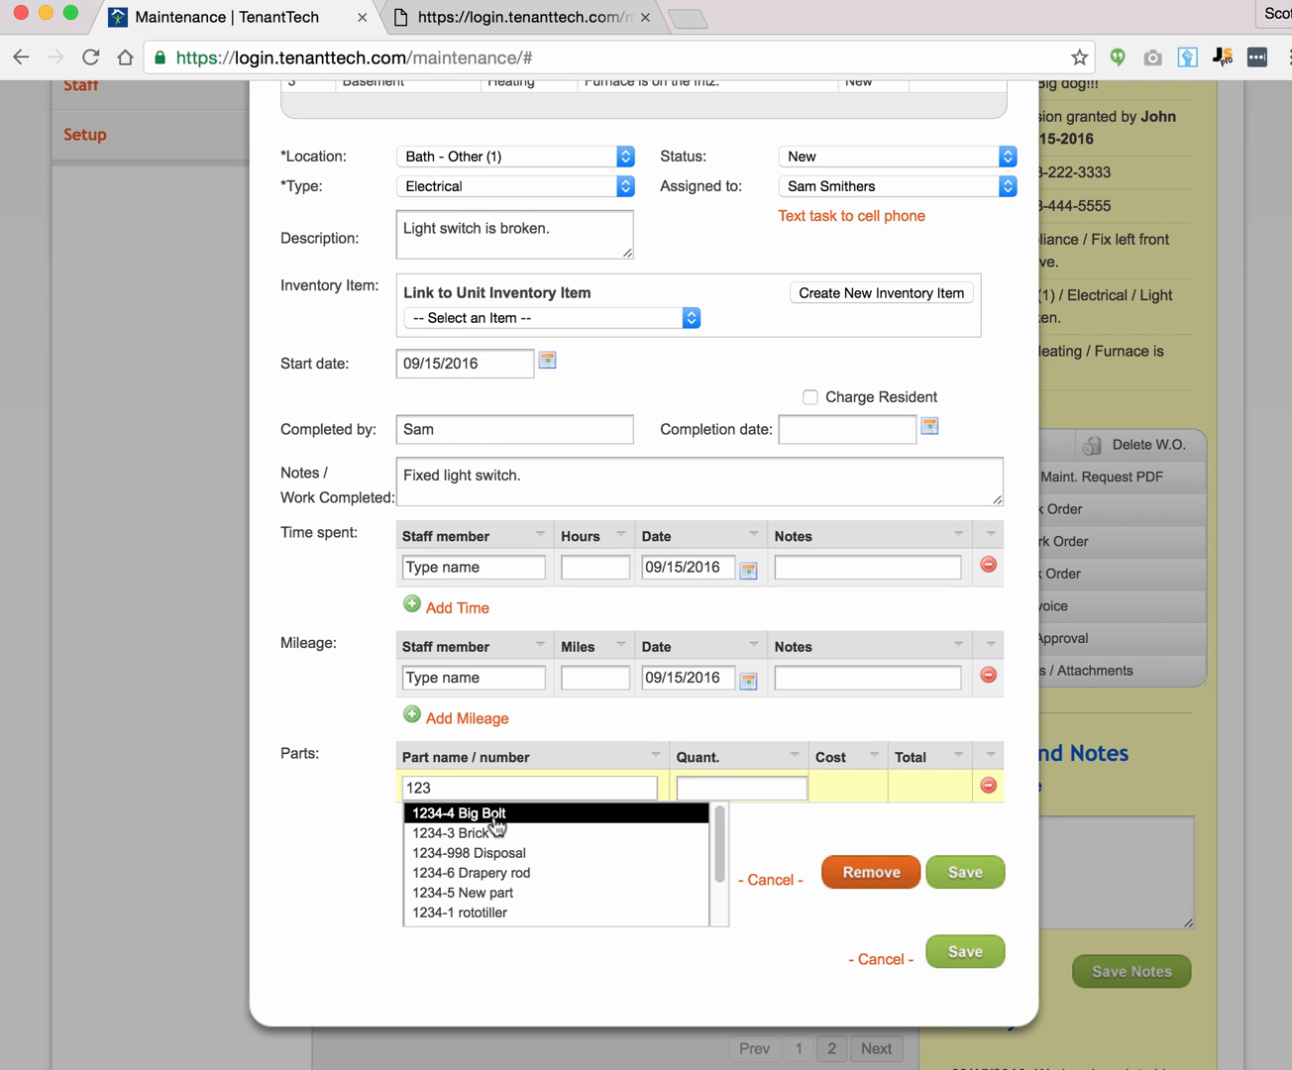
{"action": "left_click", "coordinate": [503, 835]}
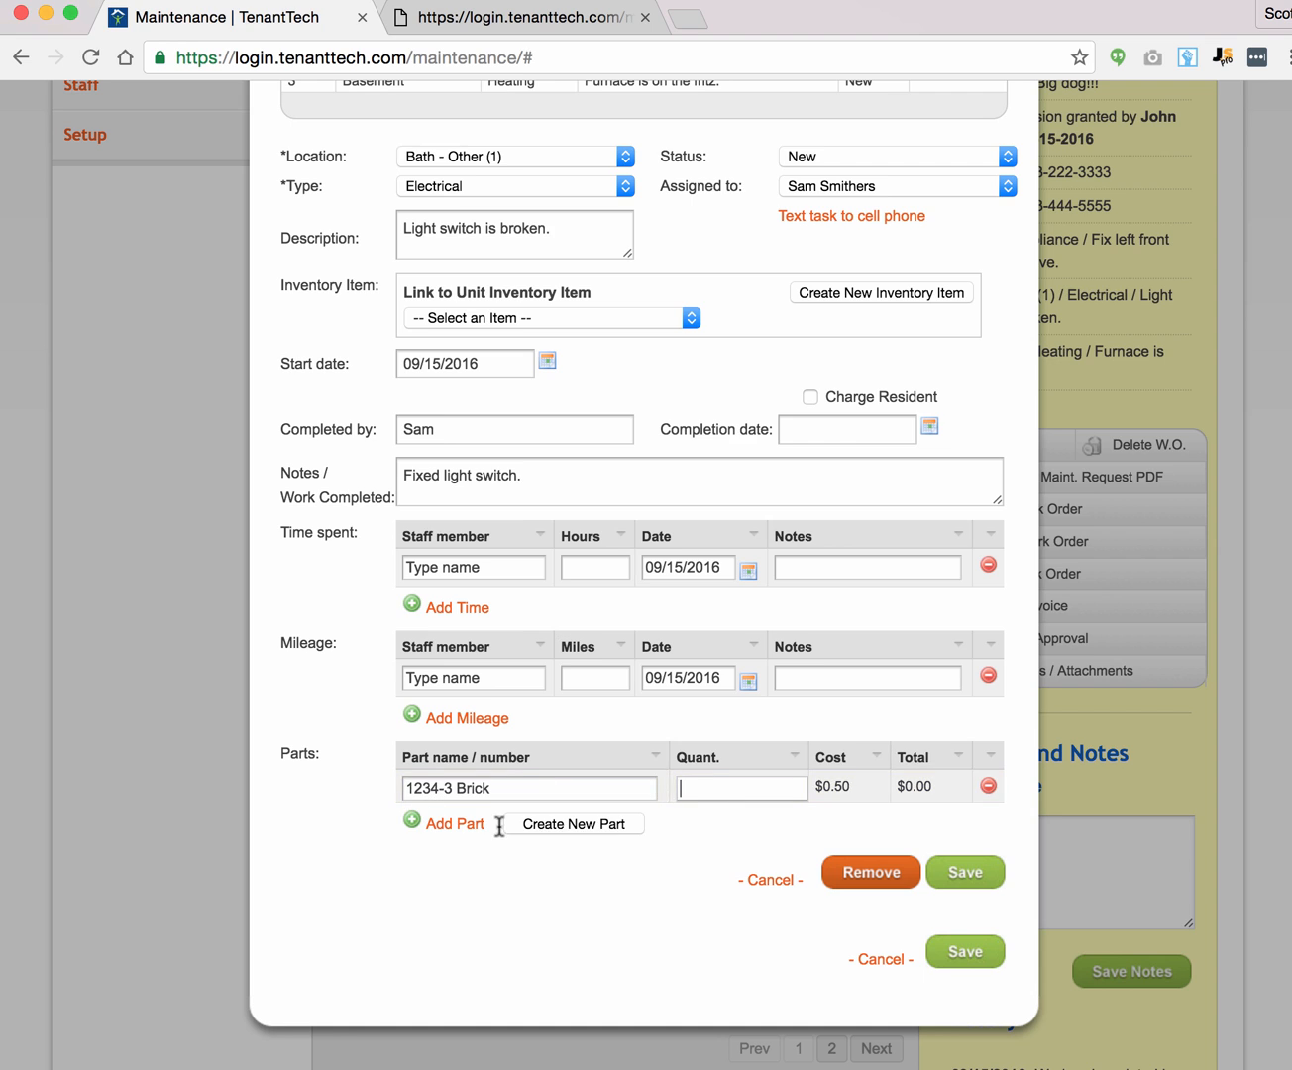
{"action": "left_click", "coordinate": [701, 790]}
{"action": "type", "text": "1"}
{"action": "left_click", "coordinate": [951, 875]}
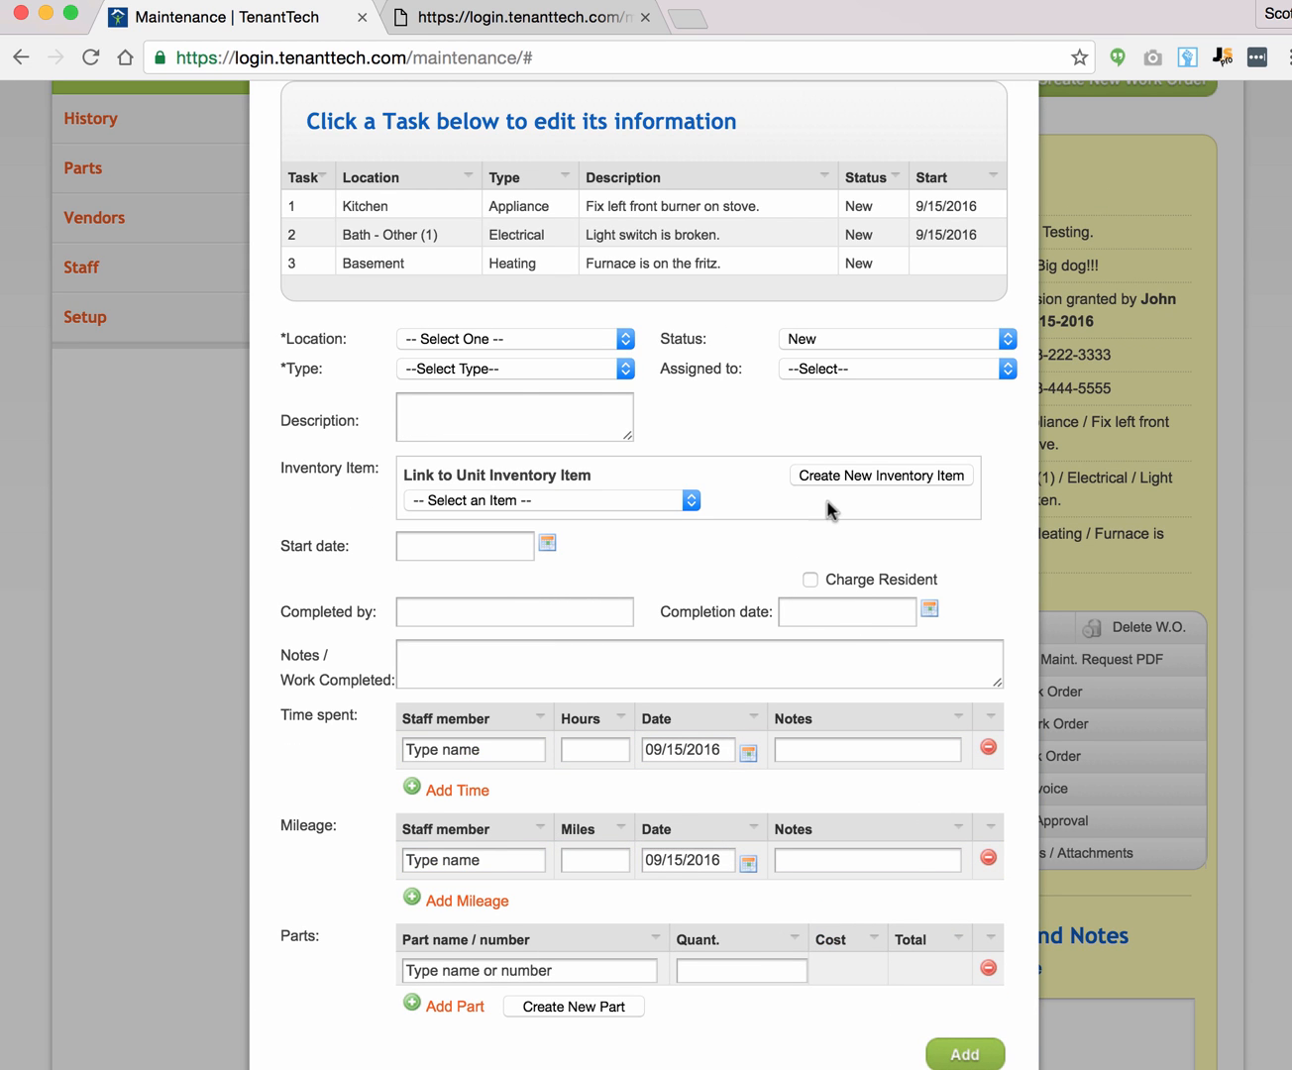
{"action": "scroll", "coordinate": [829, 502], "scroll_direction": "down", "scroll_amount": 5}
Step: Save the task and create the $216.40 invoice for work order 39350, skipping printing
{"action": "left_click", "coordinate": [976, 723]}
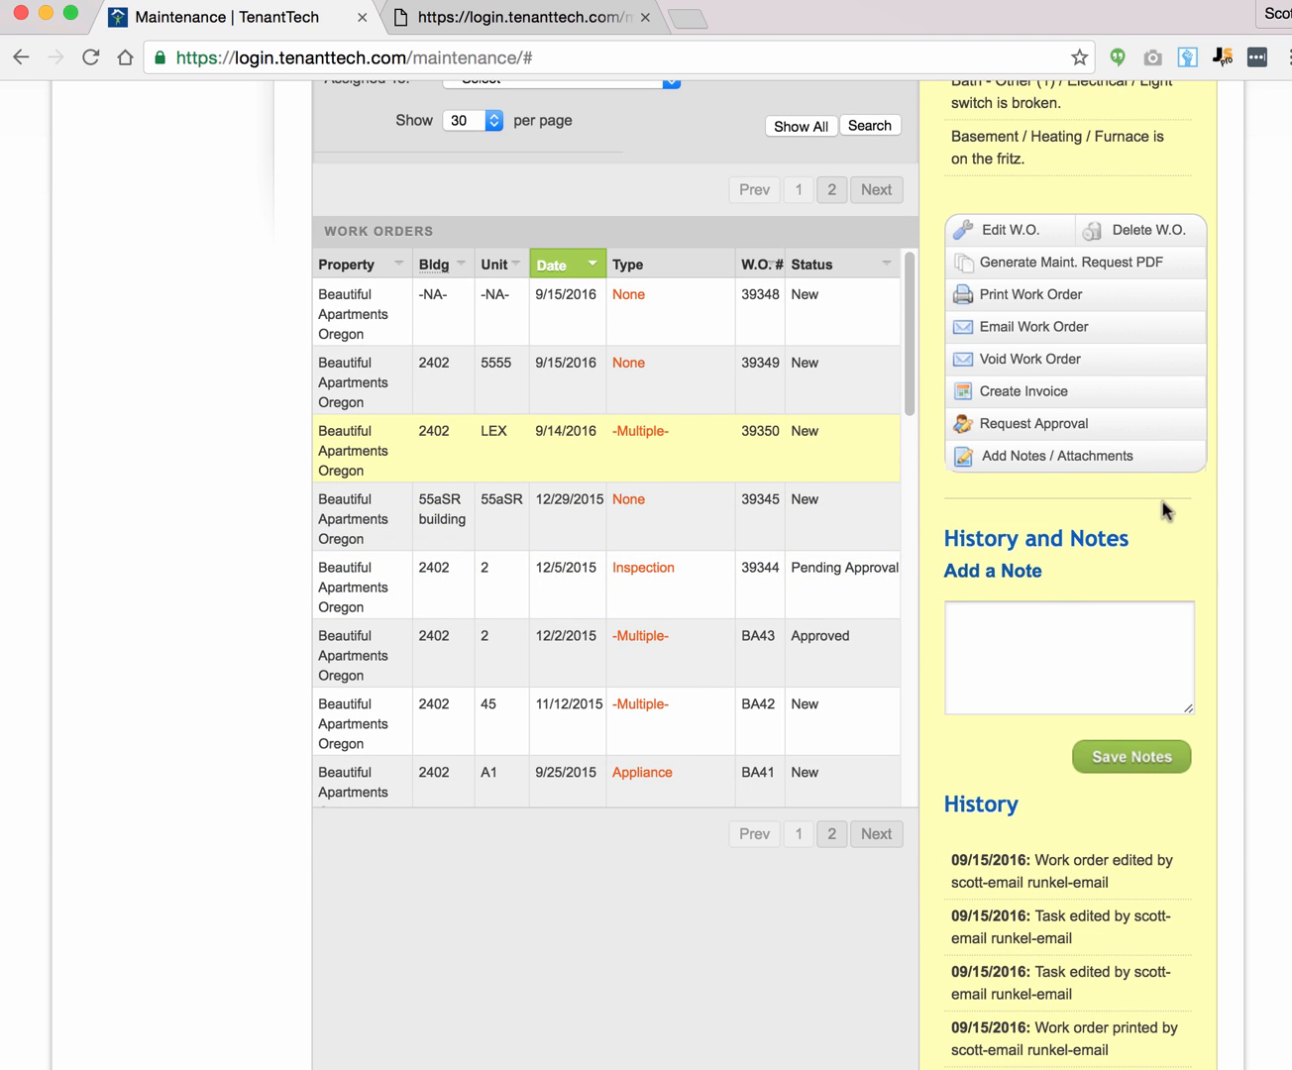
{"action": "left_click", "coordinate": [1004, 392]}
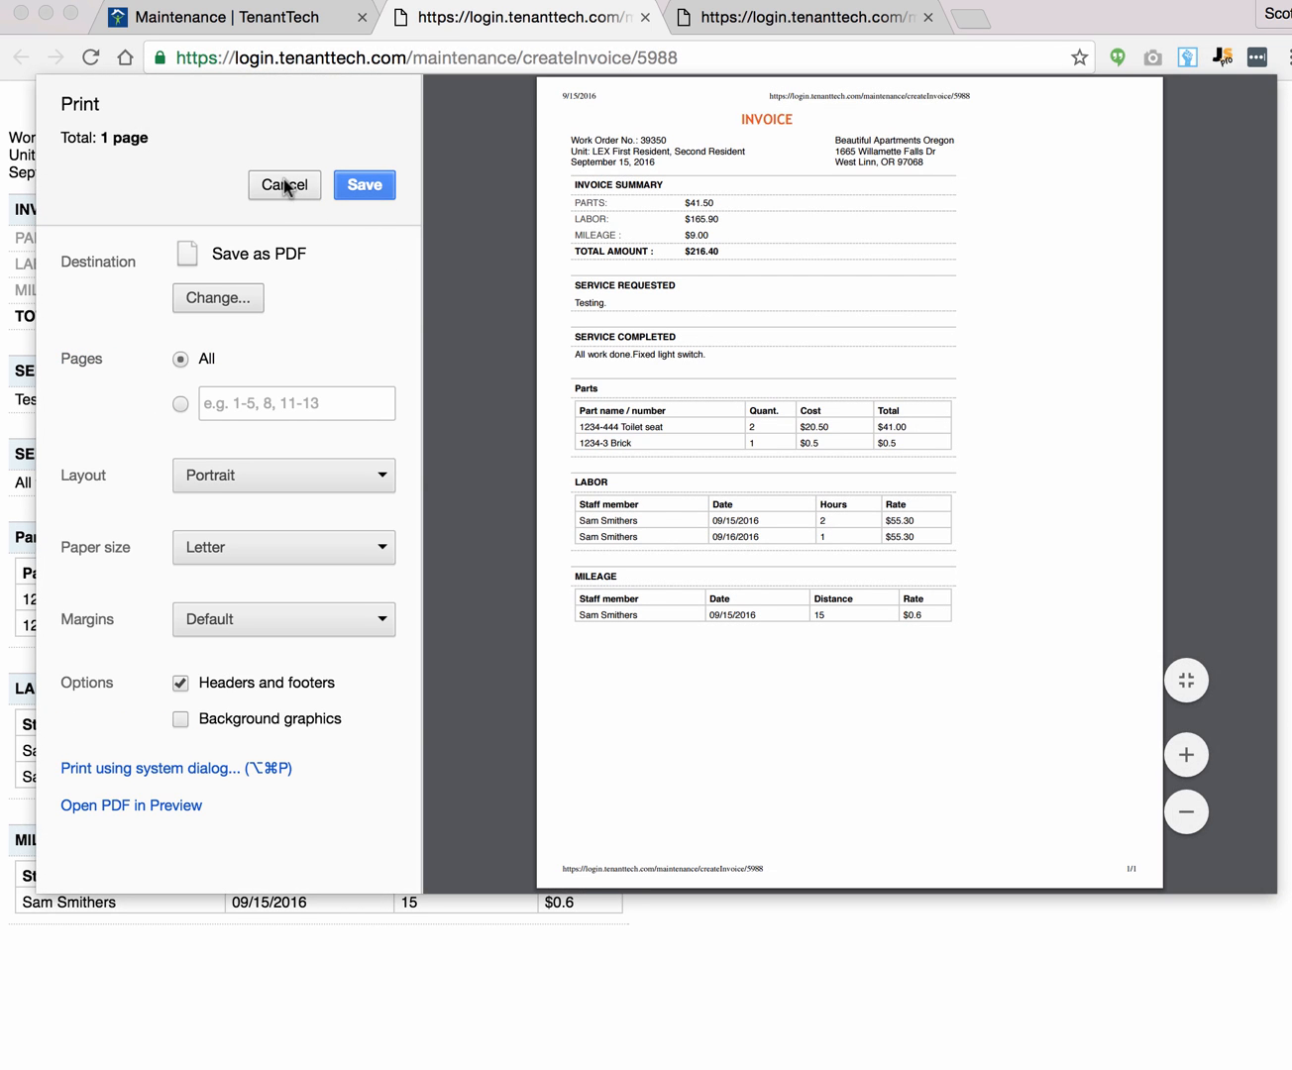
{"action": "left_click", "coordinate": [285, 188]}
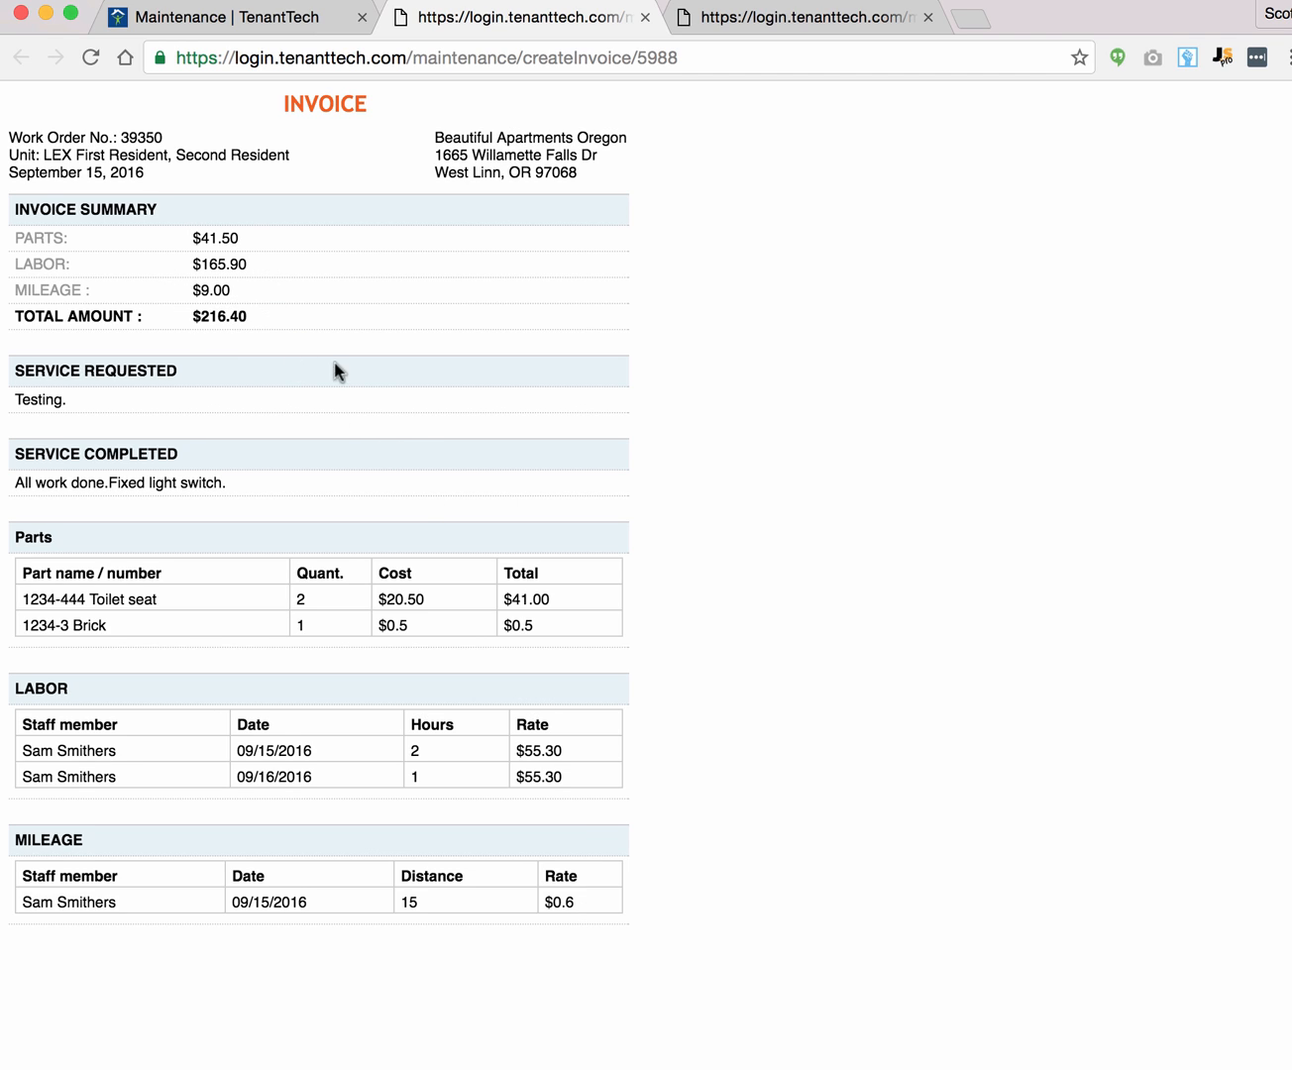
Step: From the Maintenance work orders list, open work order 39350's tasks
{"action": "left_click", "coordinate": [259, 21]}
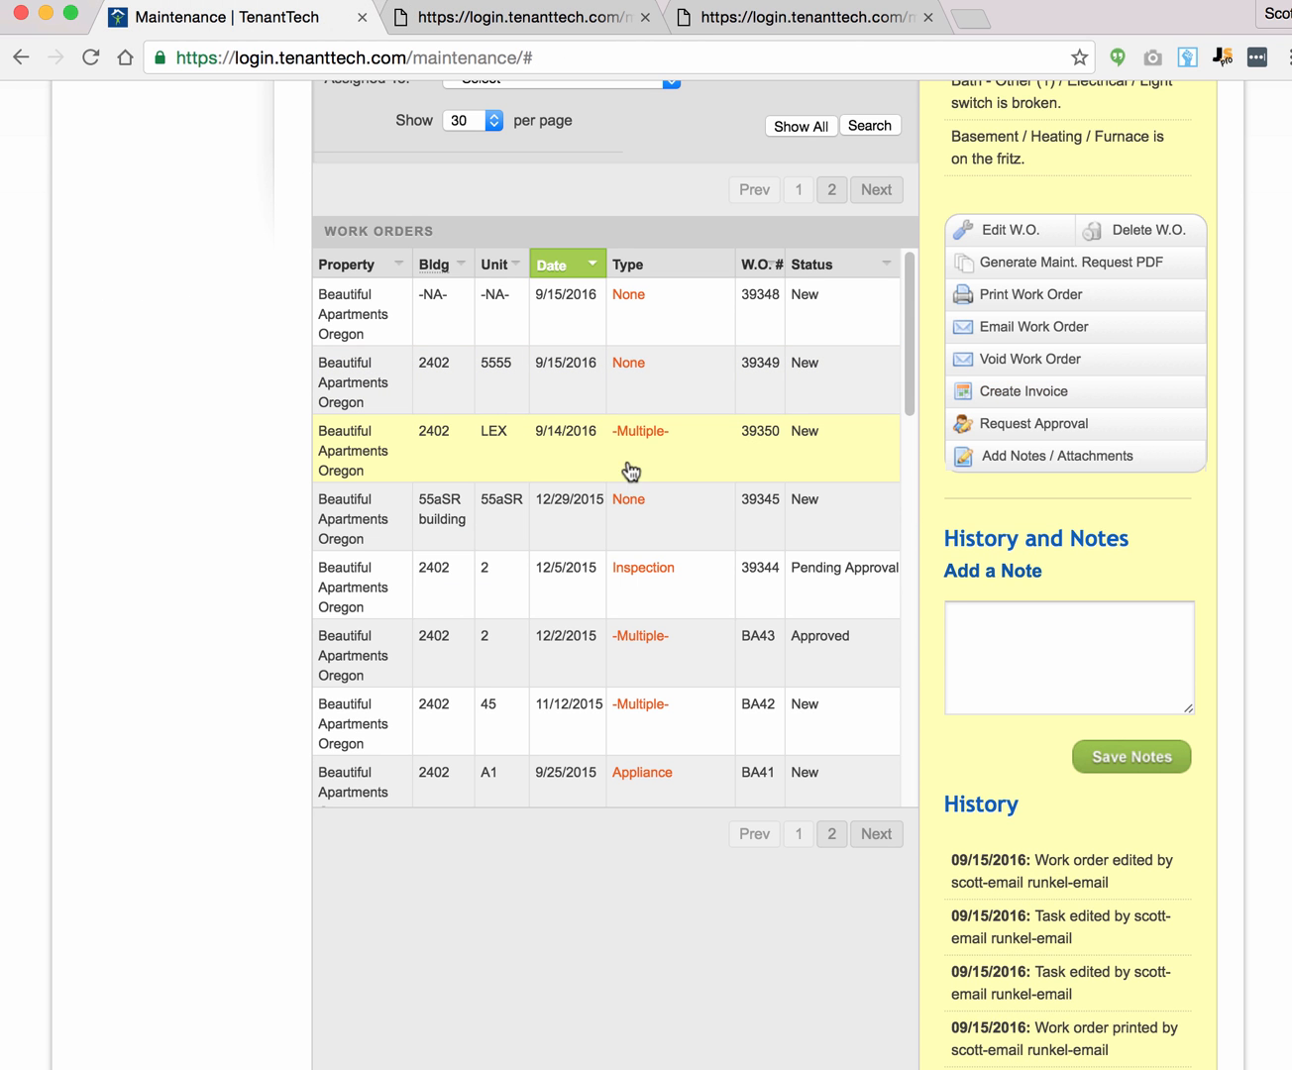
{"action": "scroll", "coordinate": [927, 442], "scroll_direction": "up", "scroll_amount": 4}
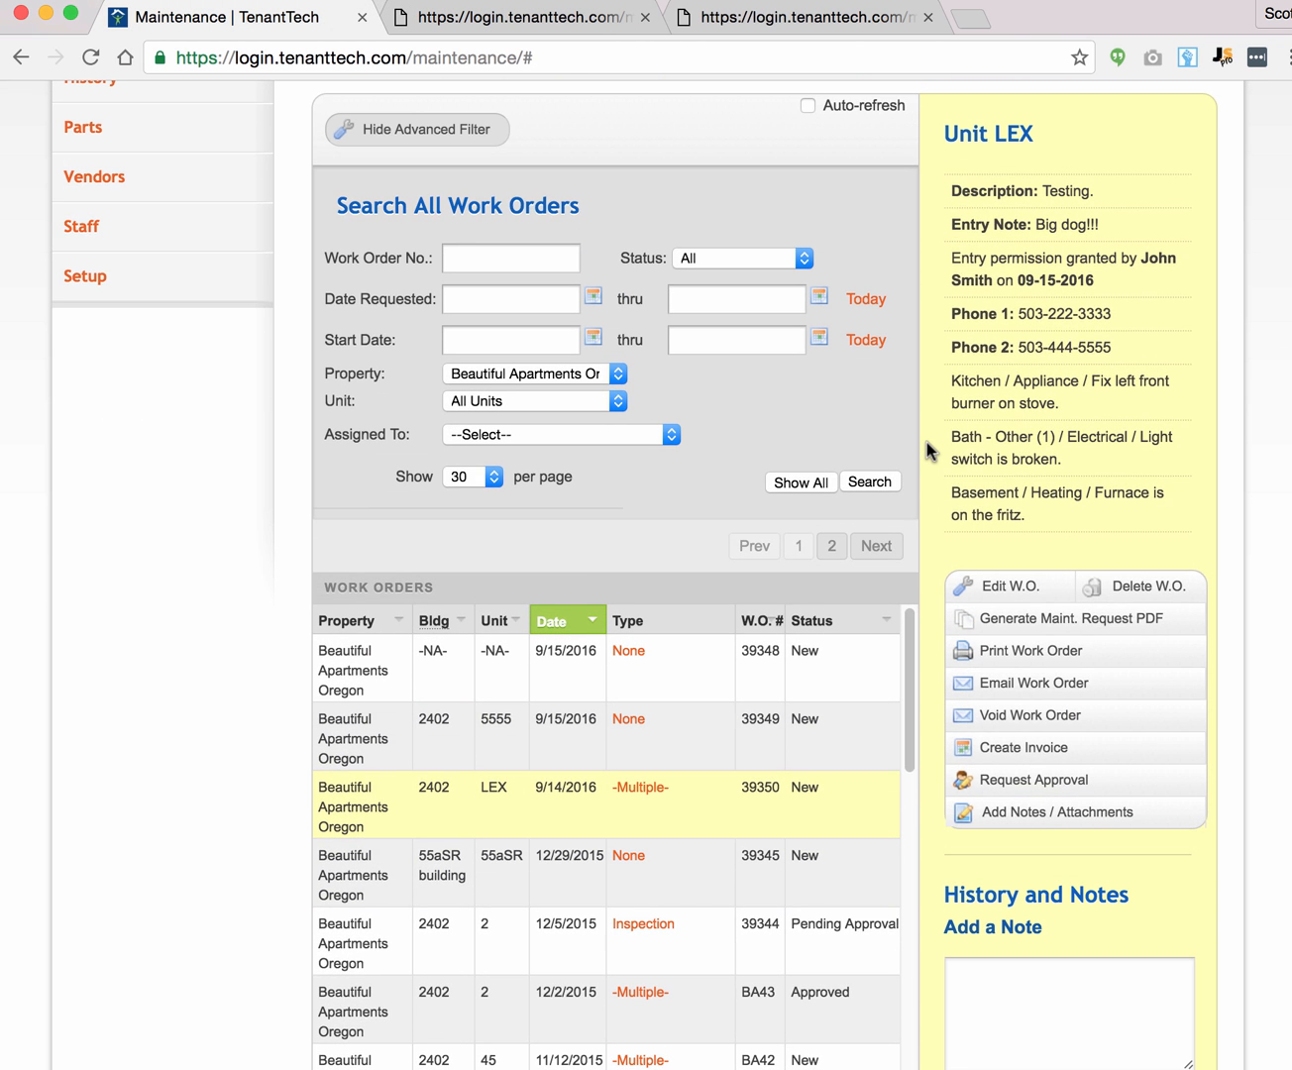
{"action": "scroll", "coordinate": [926, 442], "scroll_direction": "up", "scroll_amount": 1}
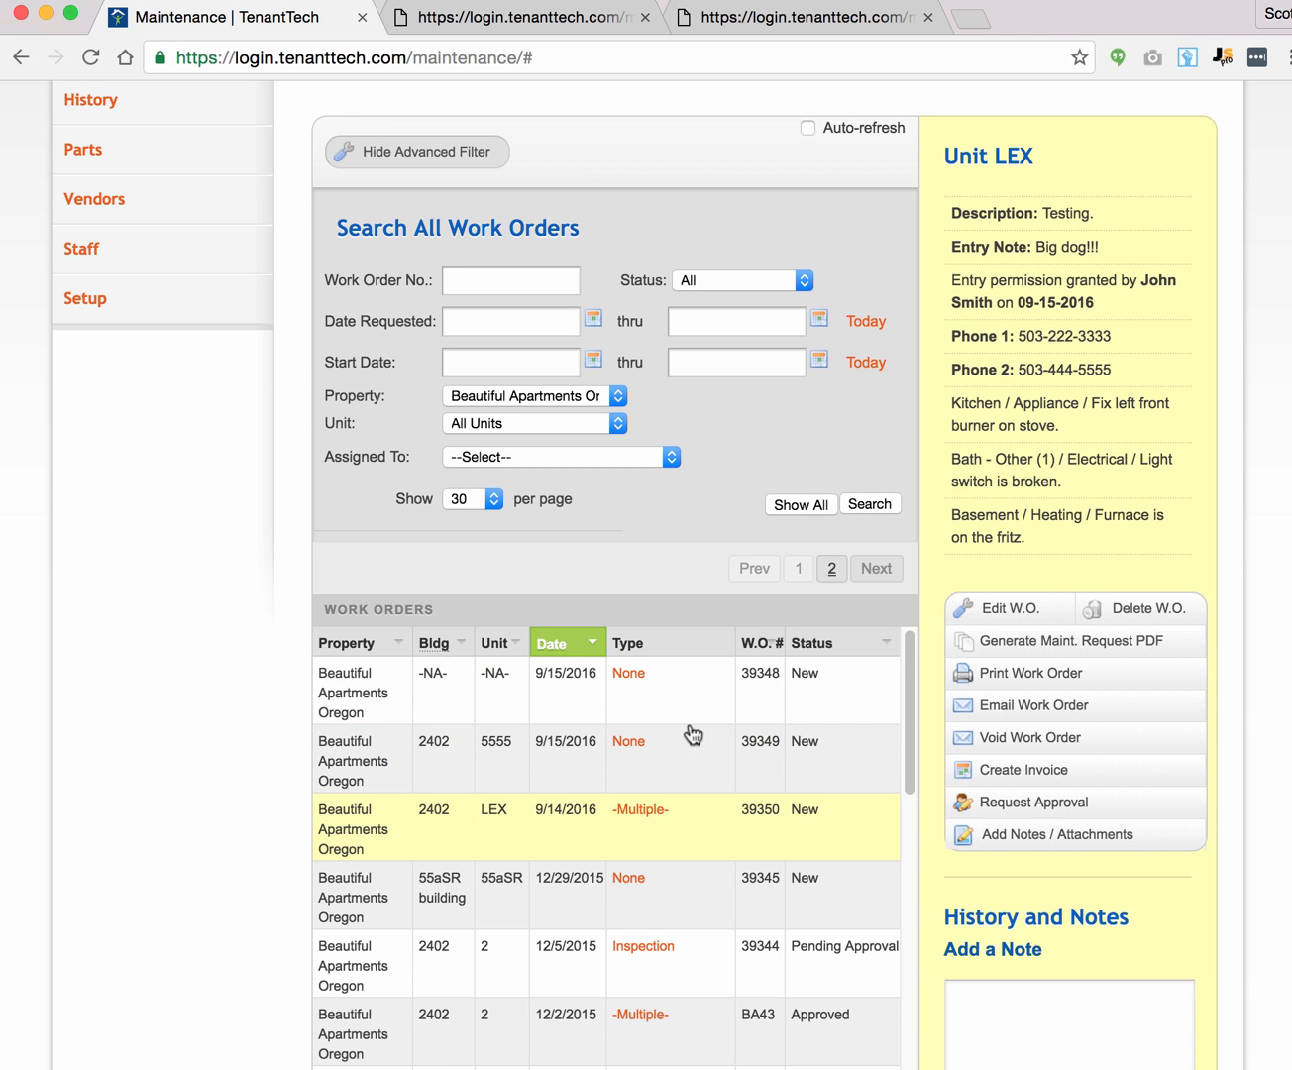
{"action": "left_click", "coordinate": [637, 809]}
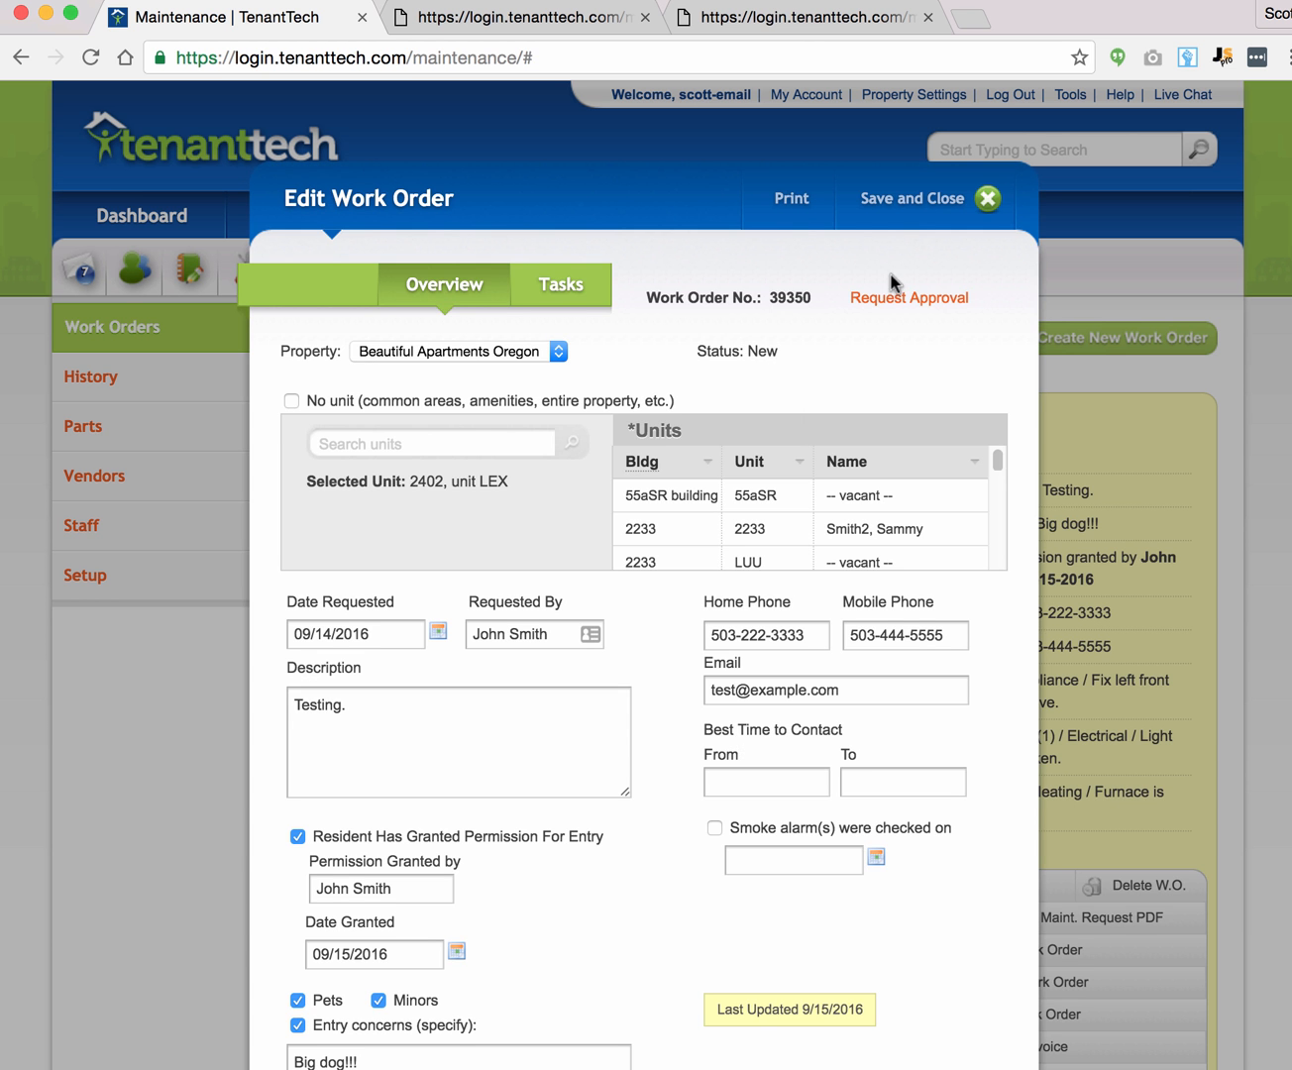
{"action": "left_click", "coordinate": [540, 287]}
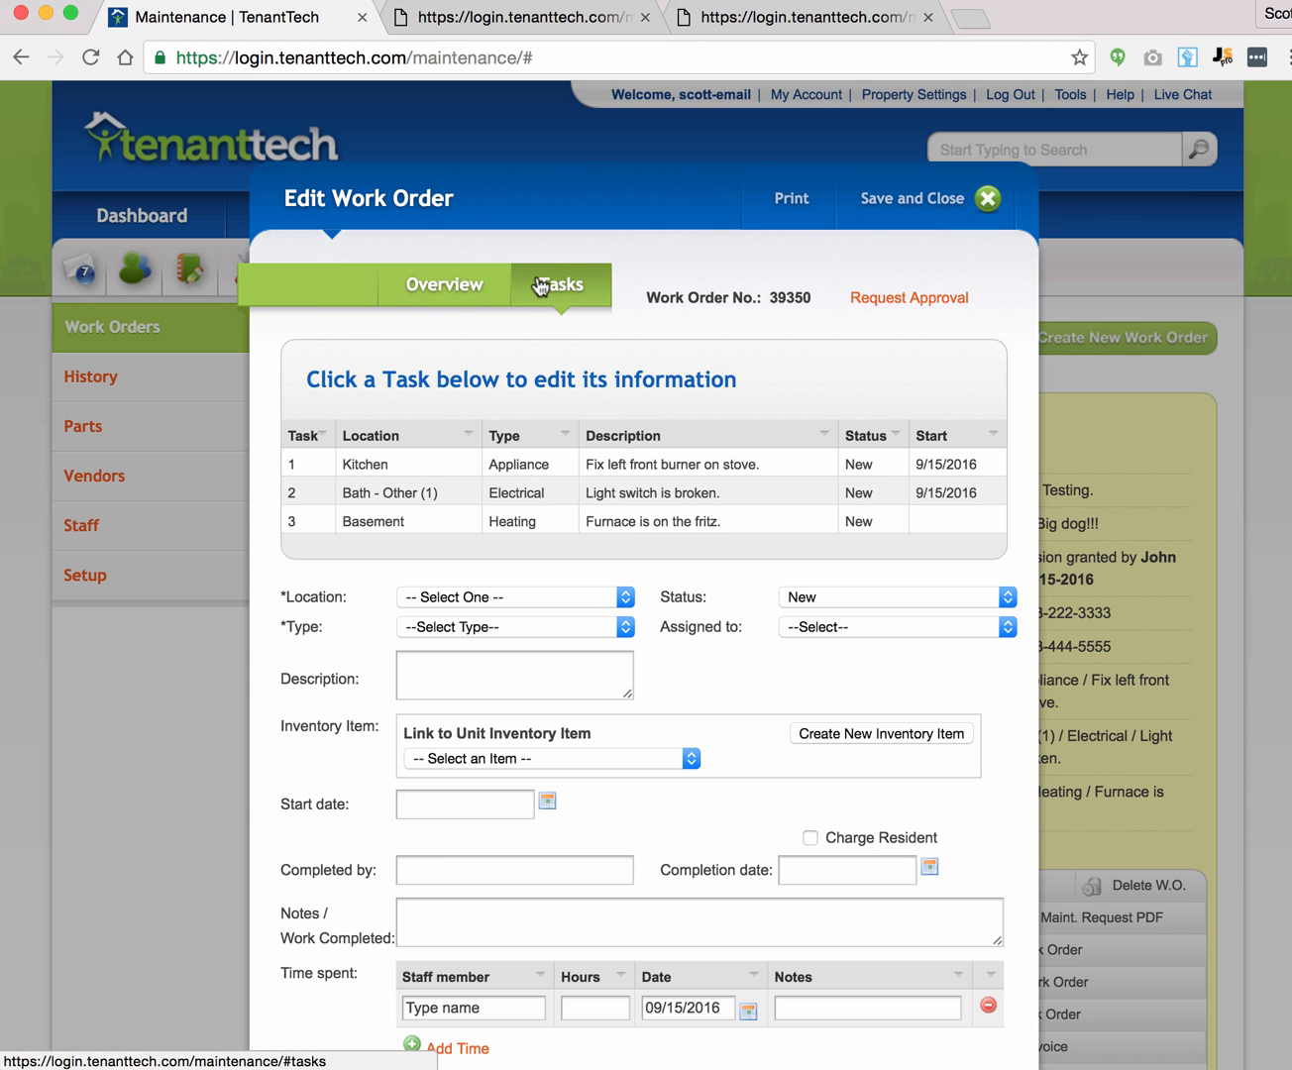
Step: Review the kitchen burner task's status, leave it at New, and save
{"action": "left_click", "coordinate": [625, 466]}
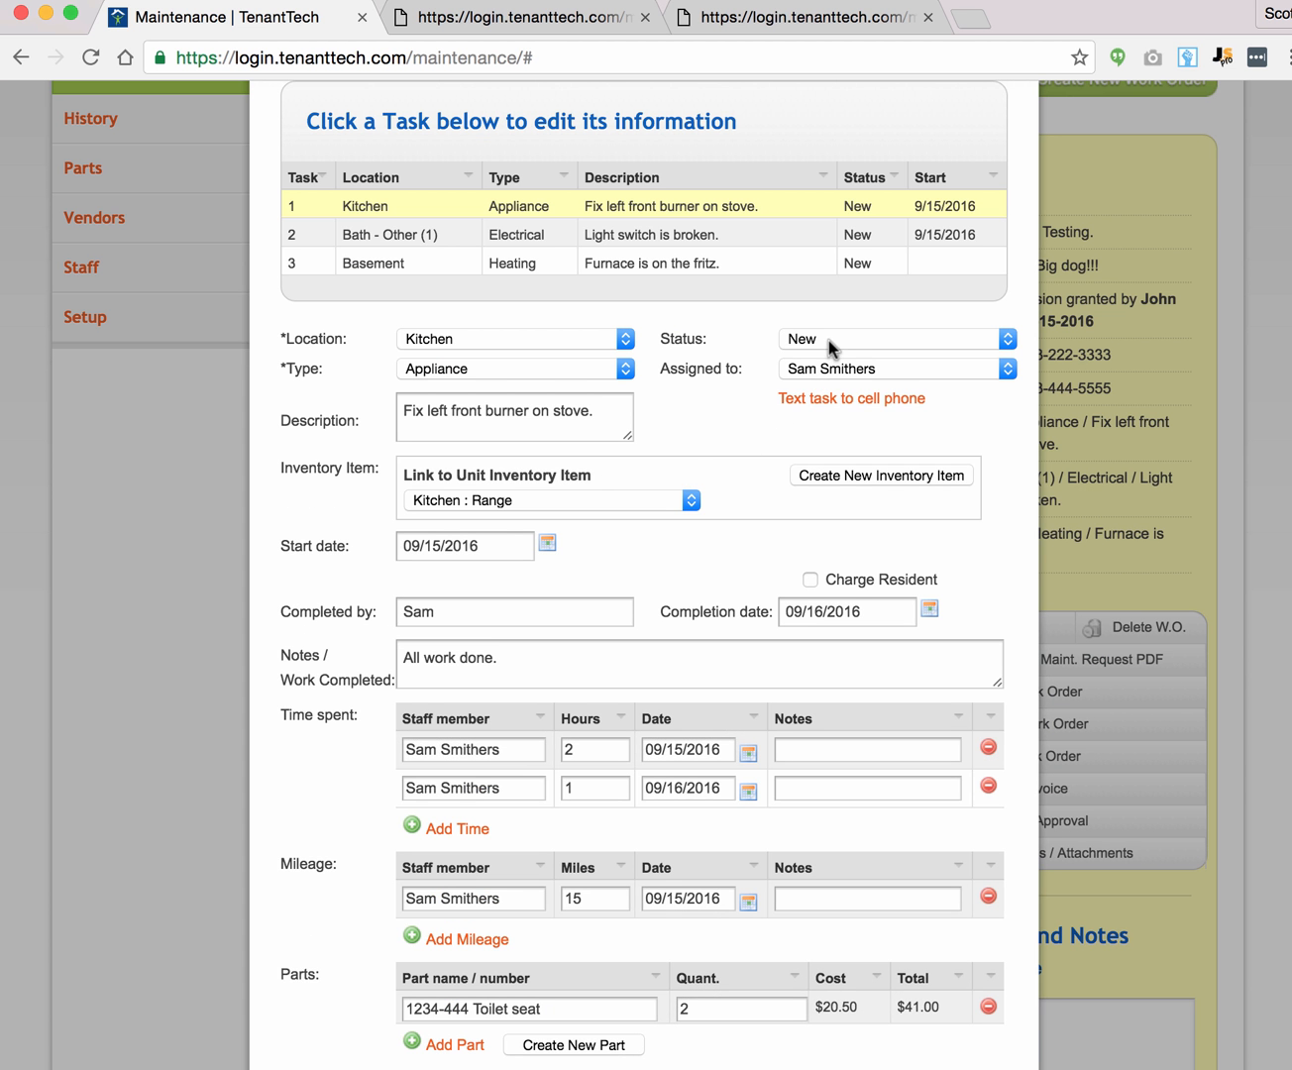
{"action": "left_click", "coordinate": [830, 340]}
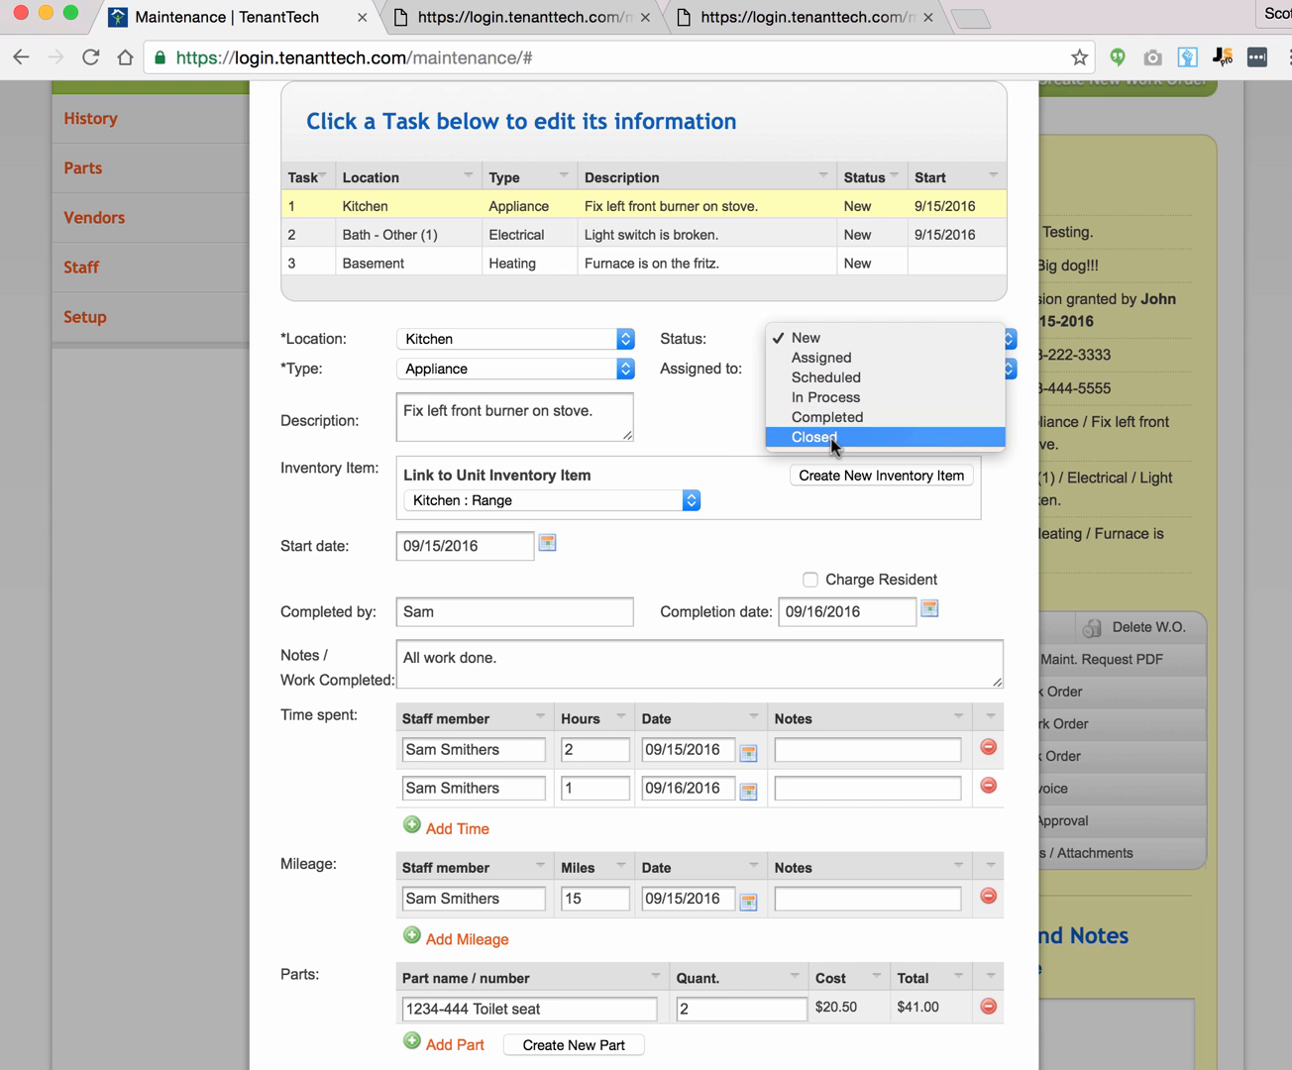
{"action": "left_click", "coordinate": [708, 431]}
{"action": "scroll", "coordinate": [739, 424], "scroll_direction": "up", "scroll_amount": 3}
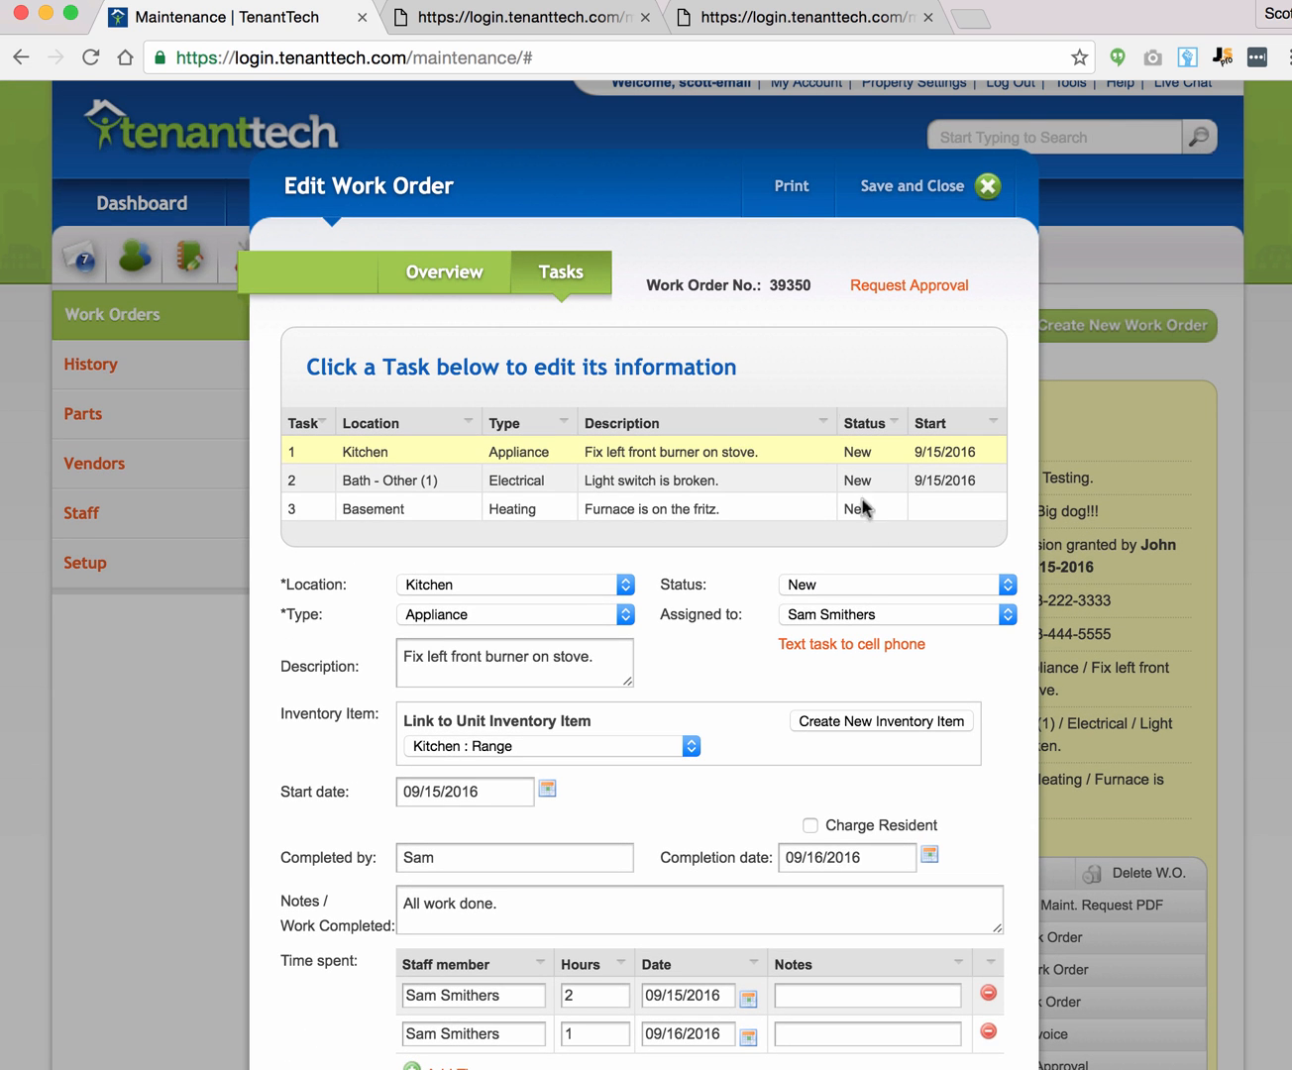
{"action": "scroll", "coordinate": [865, 508], "scroll_direction": "down", "scroll_amount": 5}
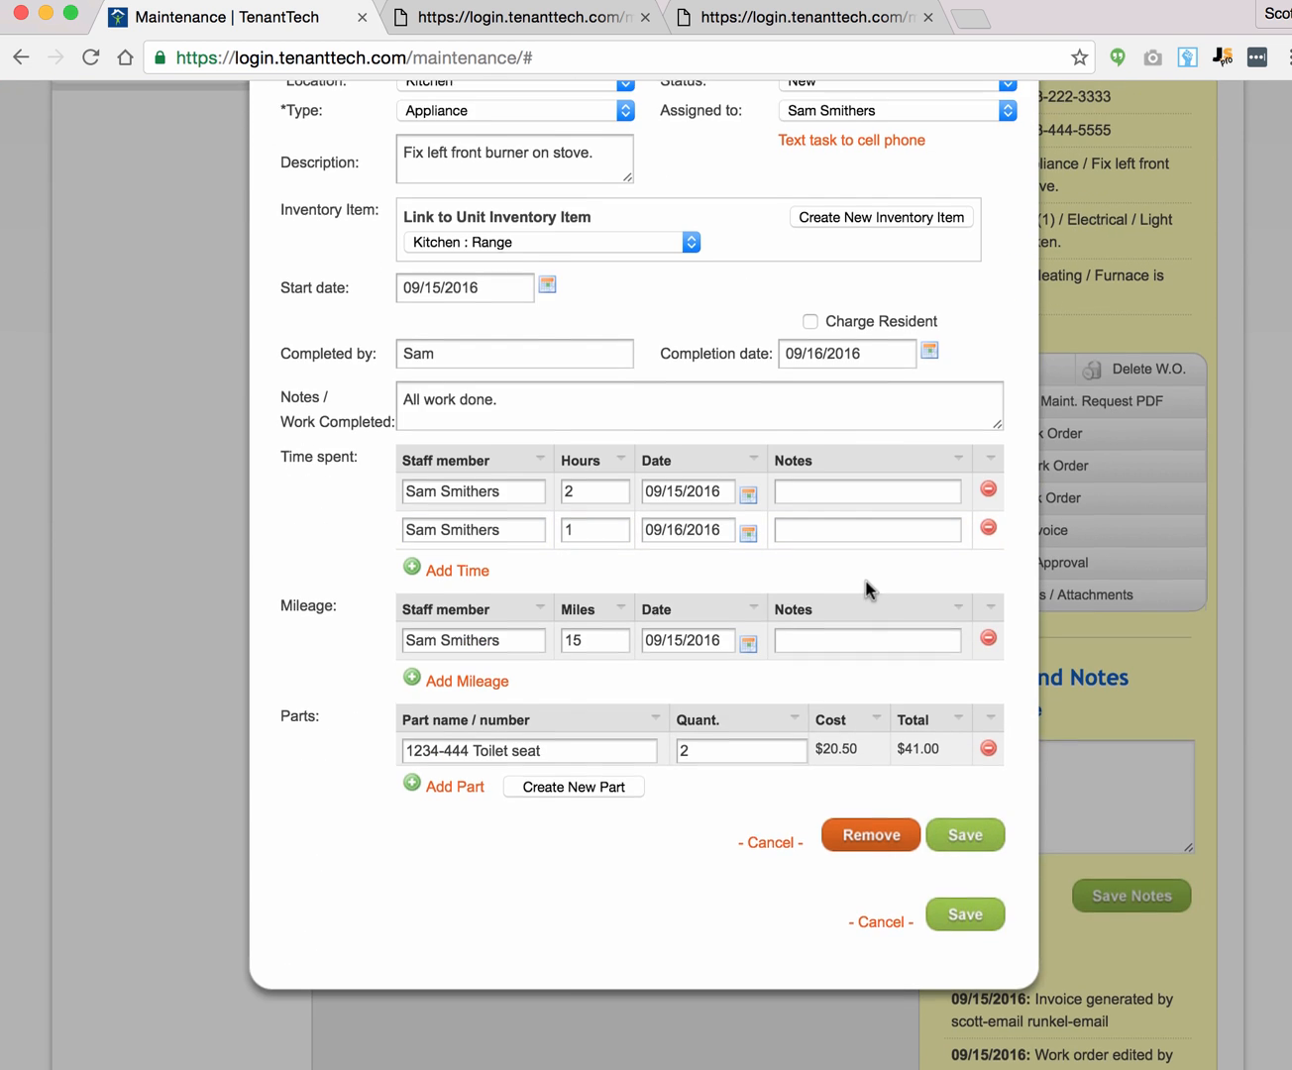
{"action": "scroll", "coordinate": [866, 590], "scroll_direction": "up", "scroll_amount": 5}
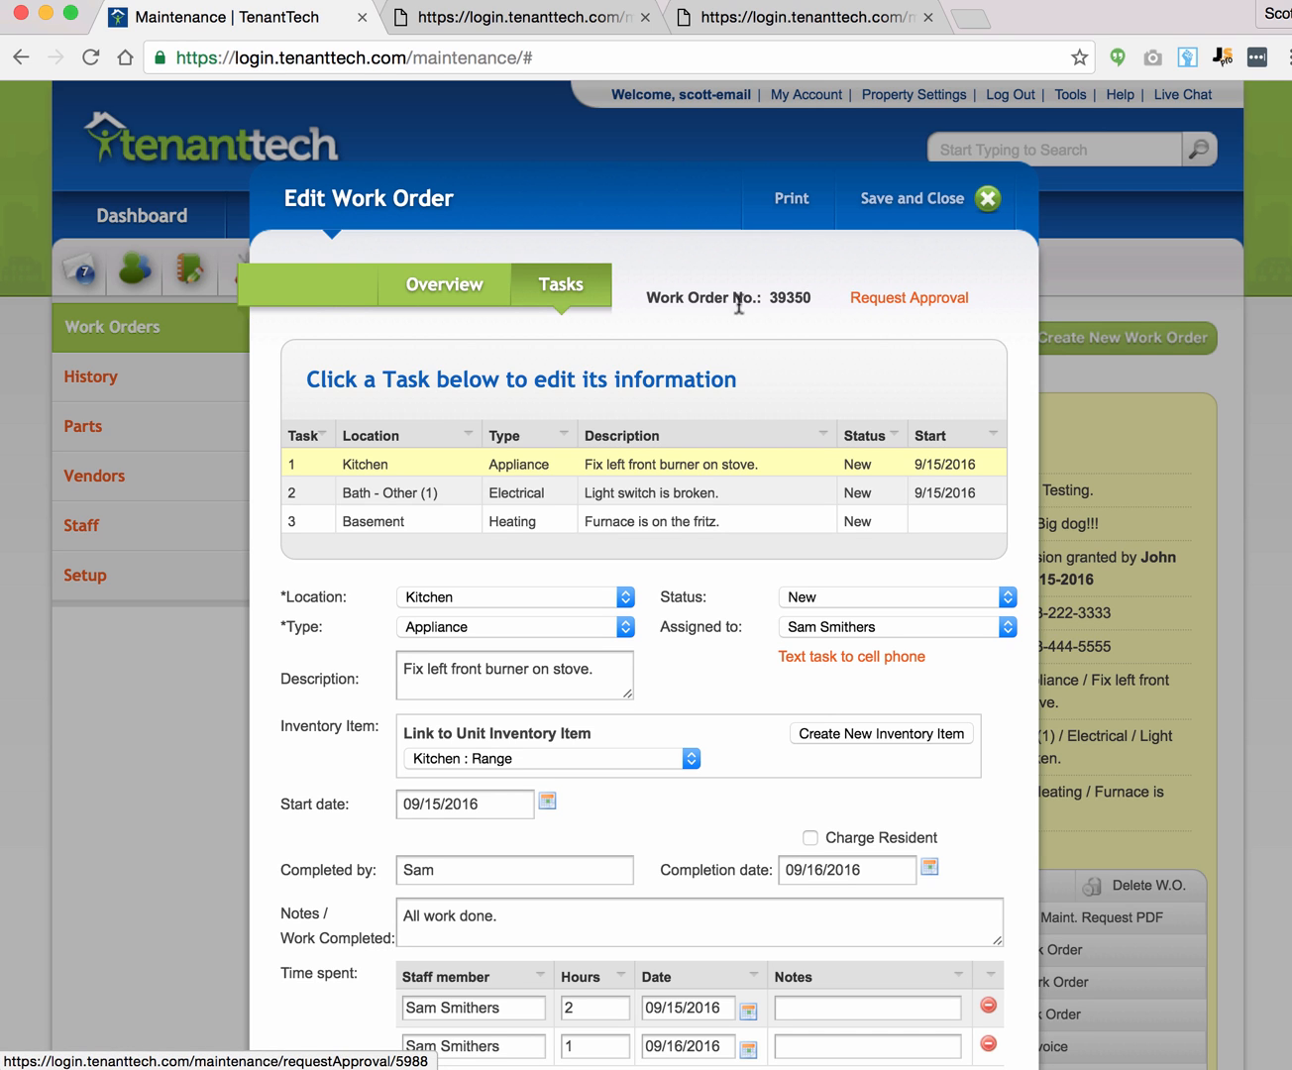
{"action": "scroll", "coordinate": [770, 348], "scroll_direction": "down", "scroll_amount": 6}
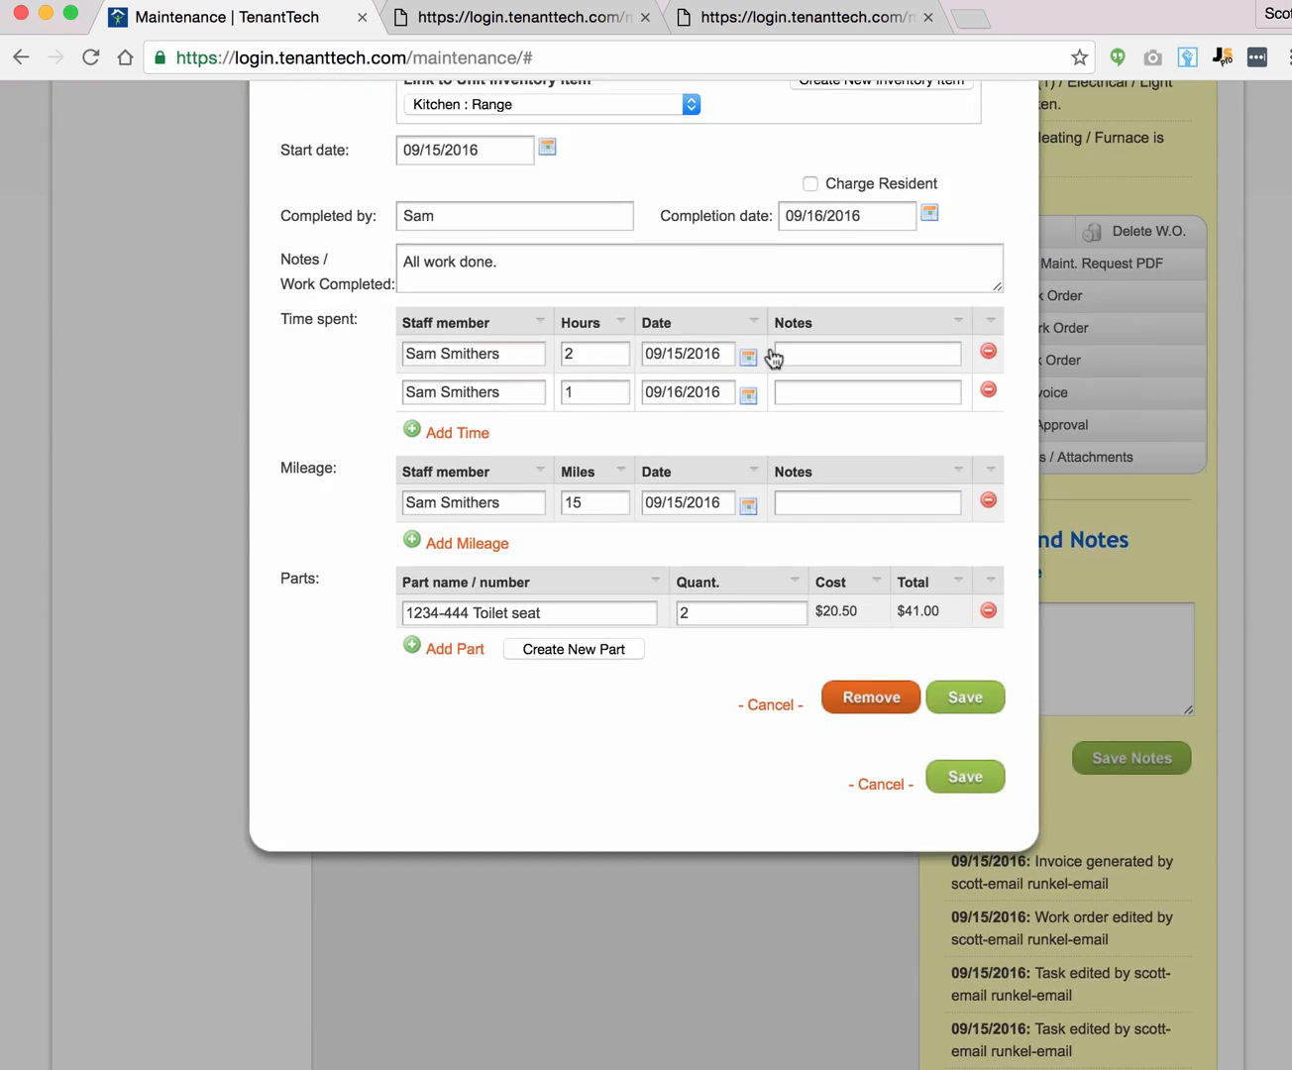
{"action": "left_click", "coordinate": [947, 778]}
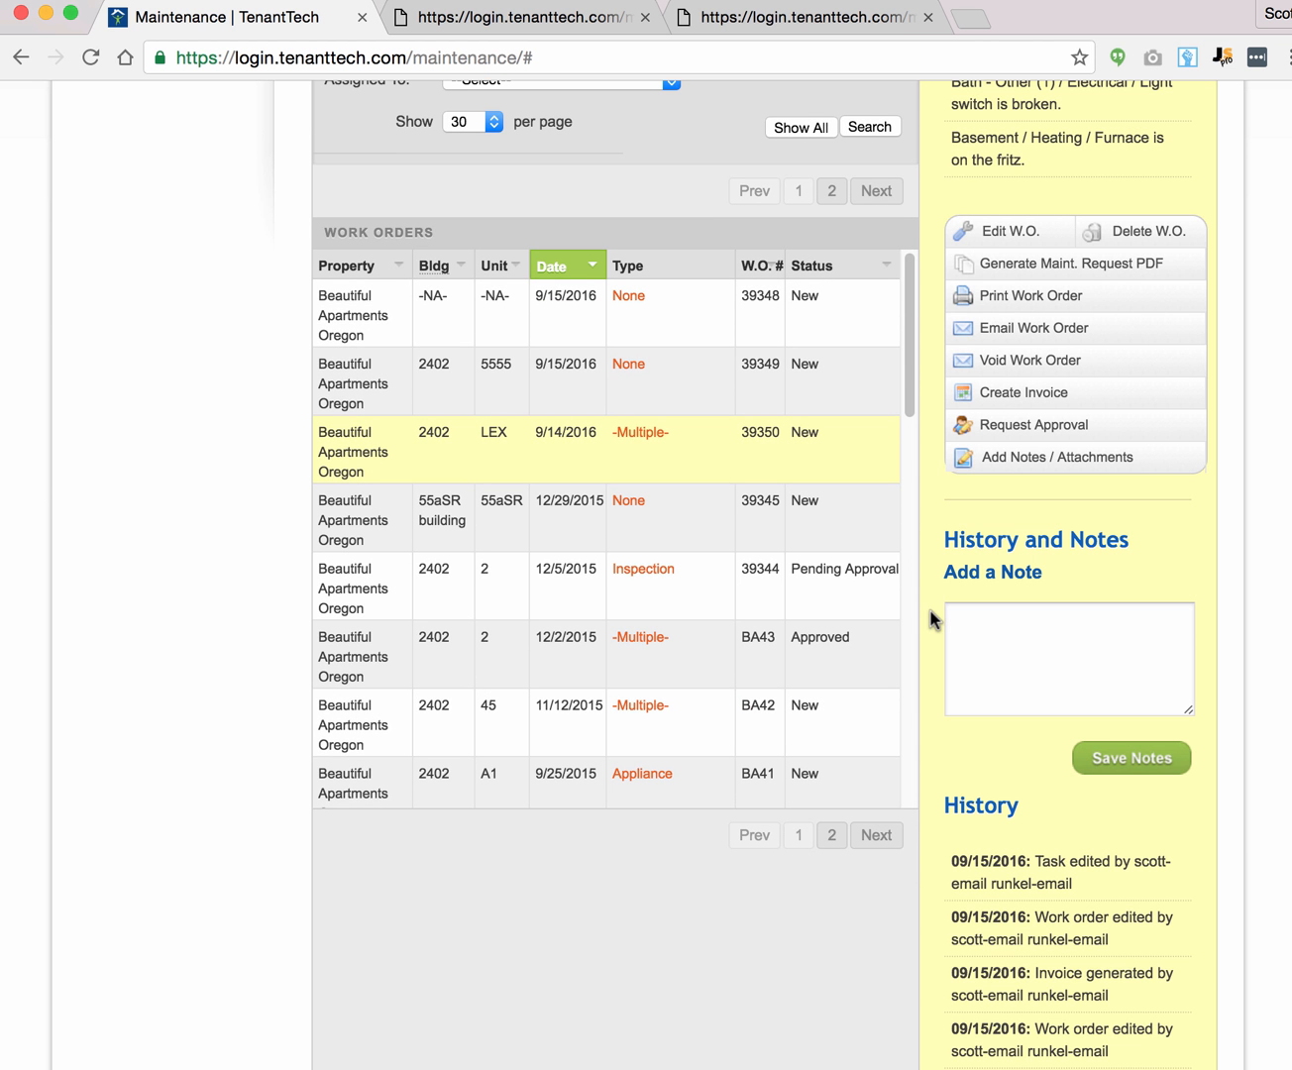